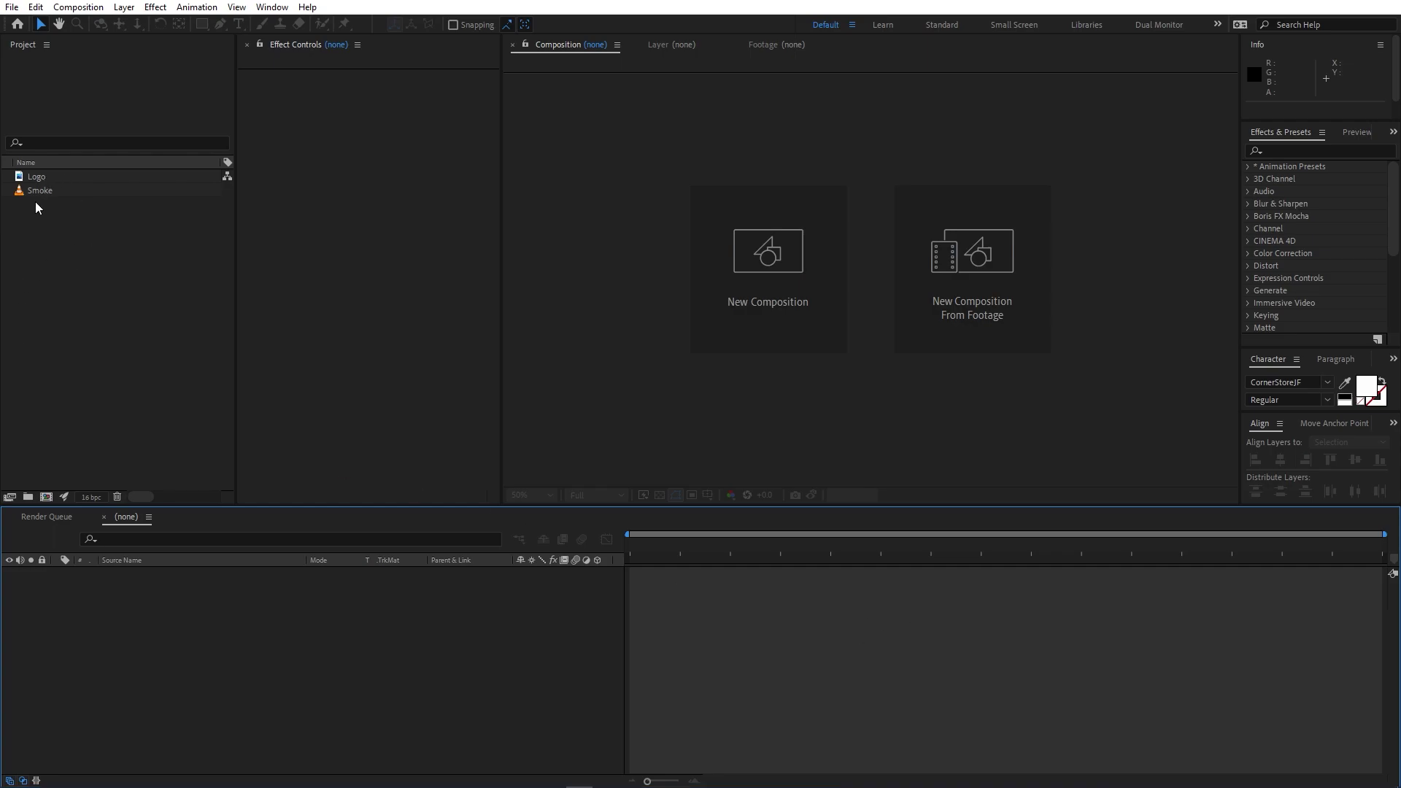
# Preview the Logo image and the Smoke video from the project footage.
pyautogui.doubleClick(42, 180)
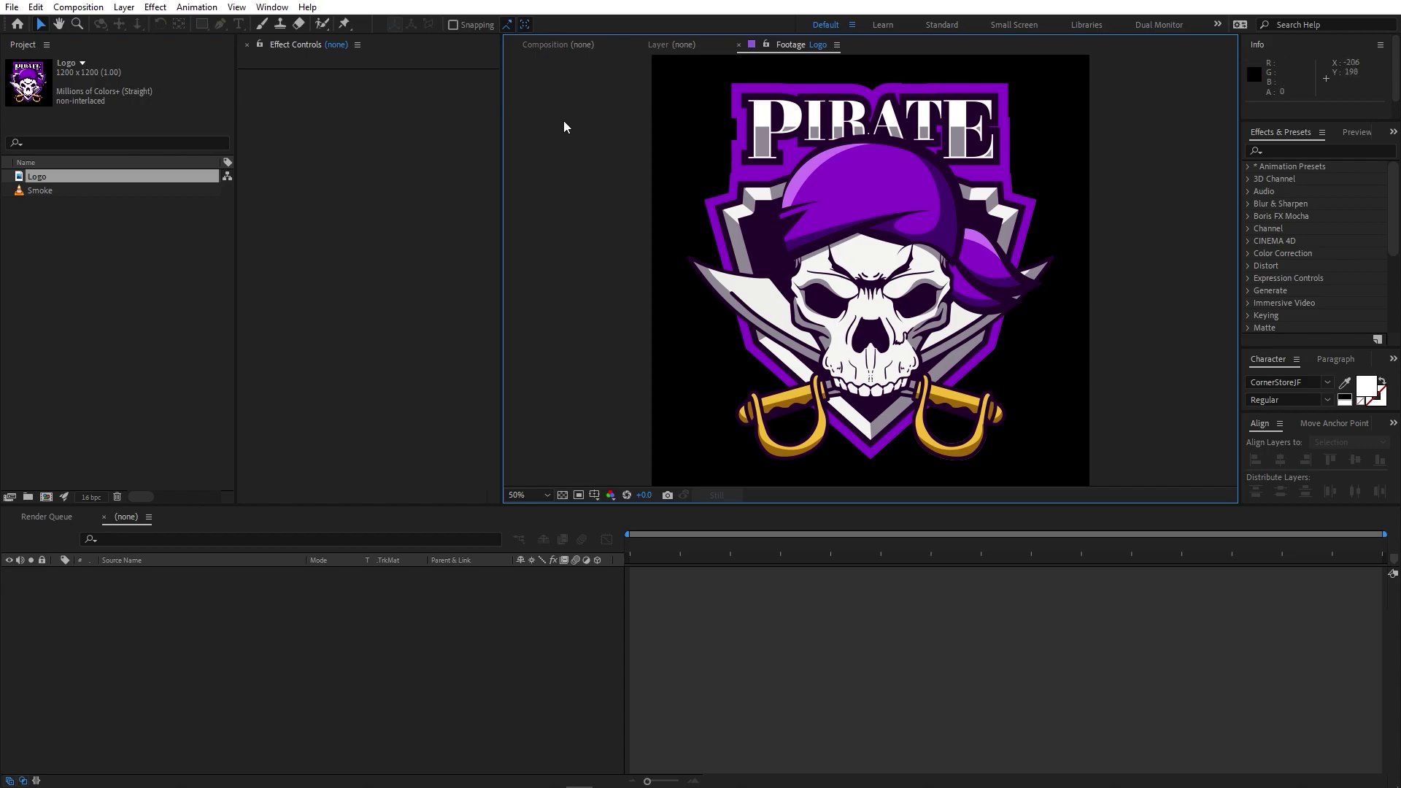
pyautogui.click(34, 226)
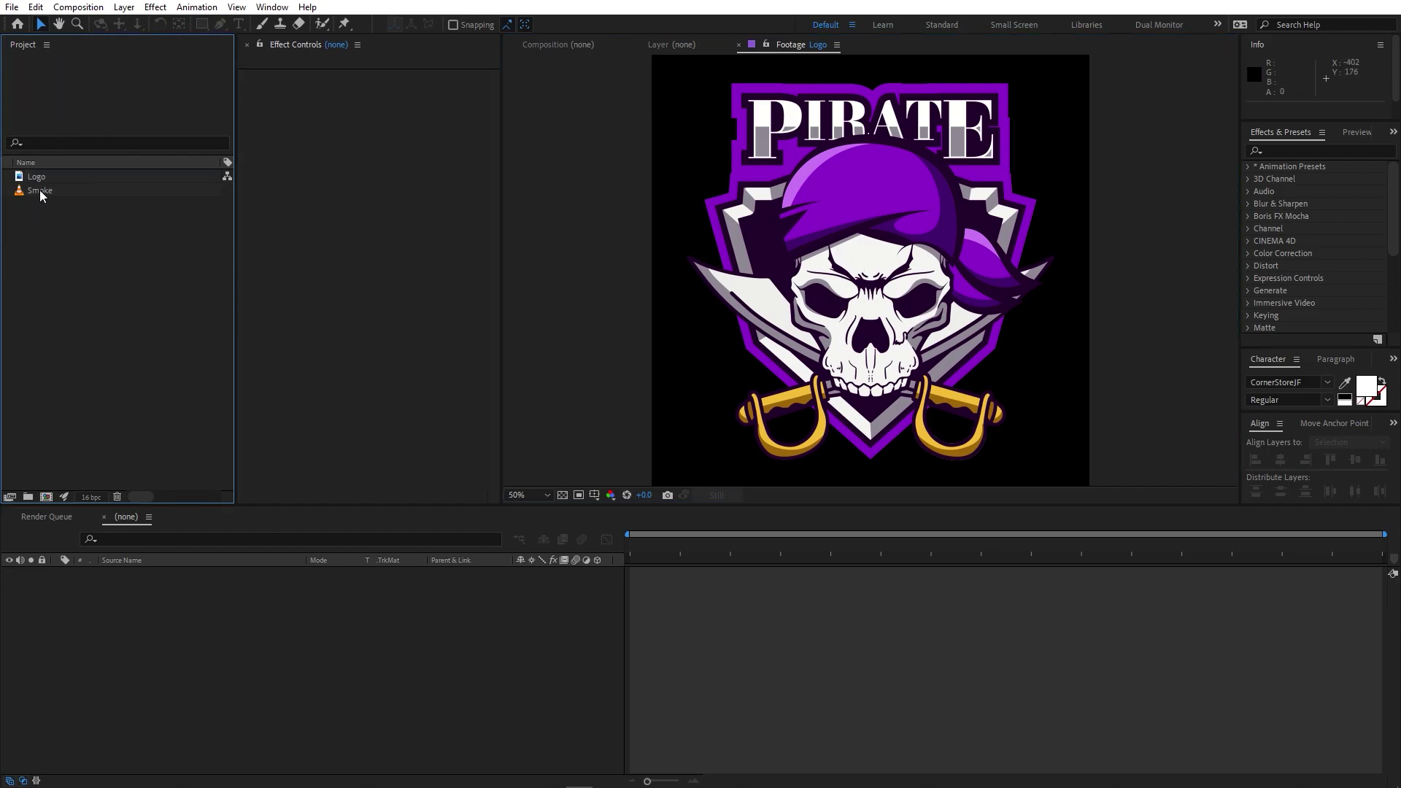
pyautogui.doubleClick(39, 190)
pyautogui.moveTo(538, 461); pyautogui.dragTo(488, 479)
pyautogui.click(174, 209)
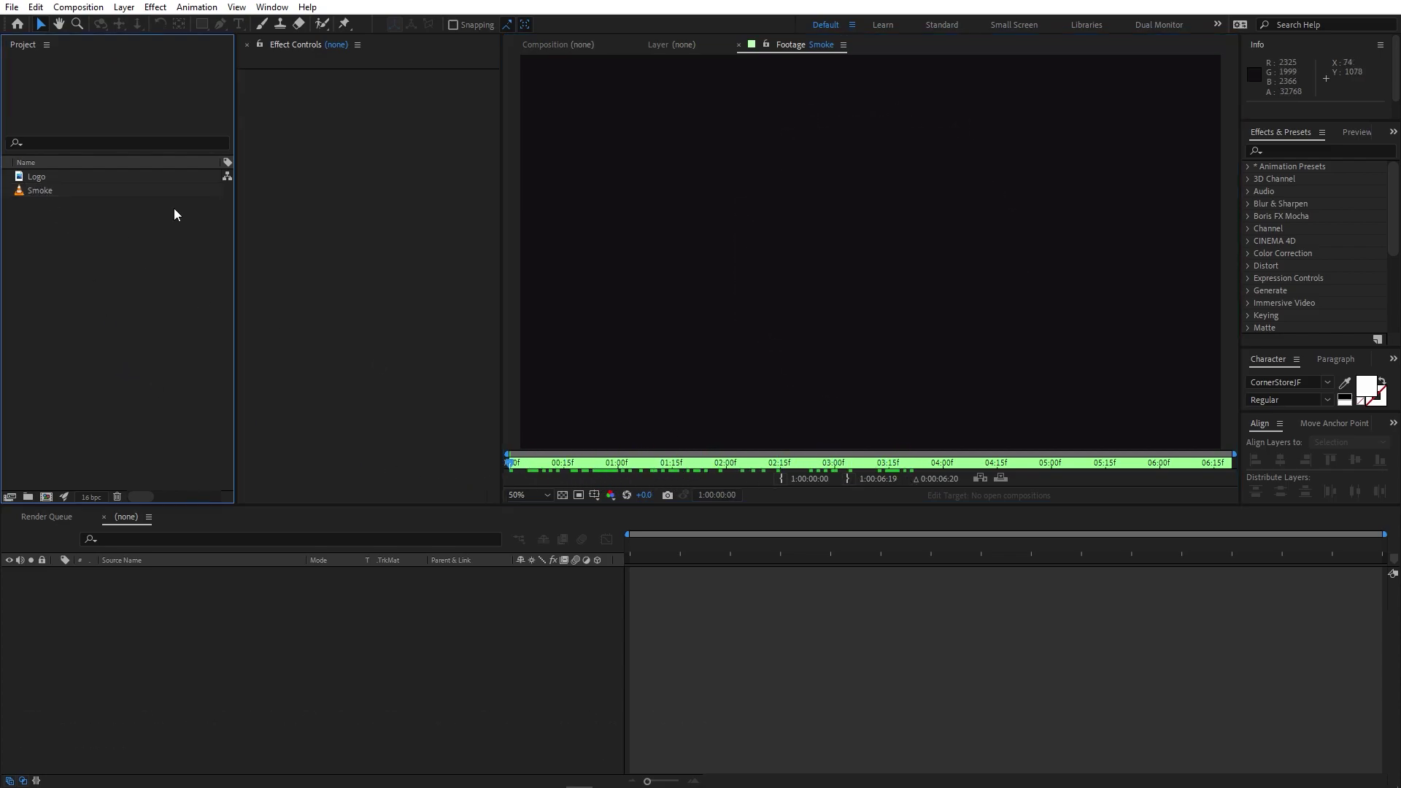
pyautogui.click(597, 47)
pyautogui.click(166, 284)
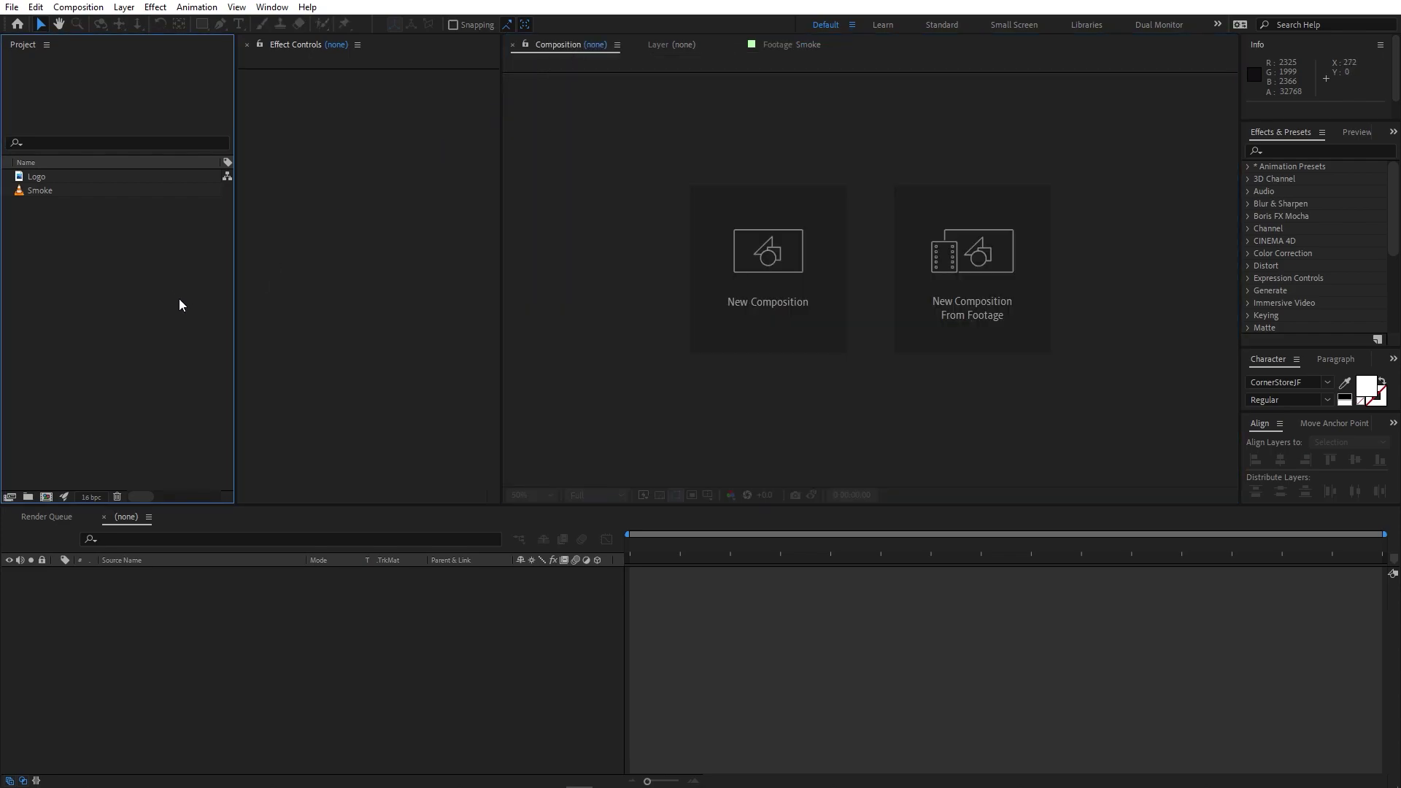
# Create a 1920 x 1080 composition named Main at 30 fps with a 10-second duration.
pyautogui.click(78, 7)
pyautogui.click(106, 24)
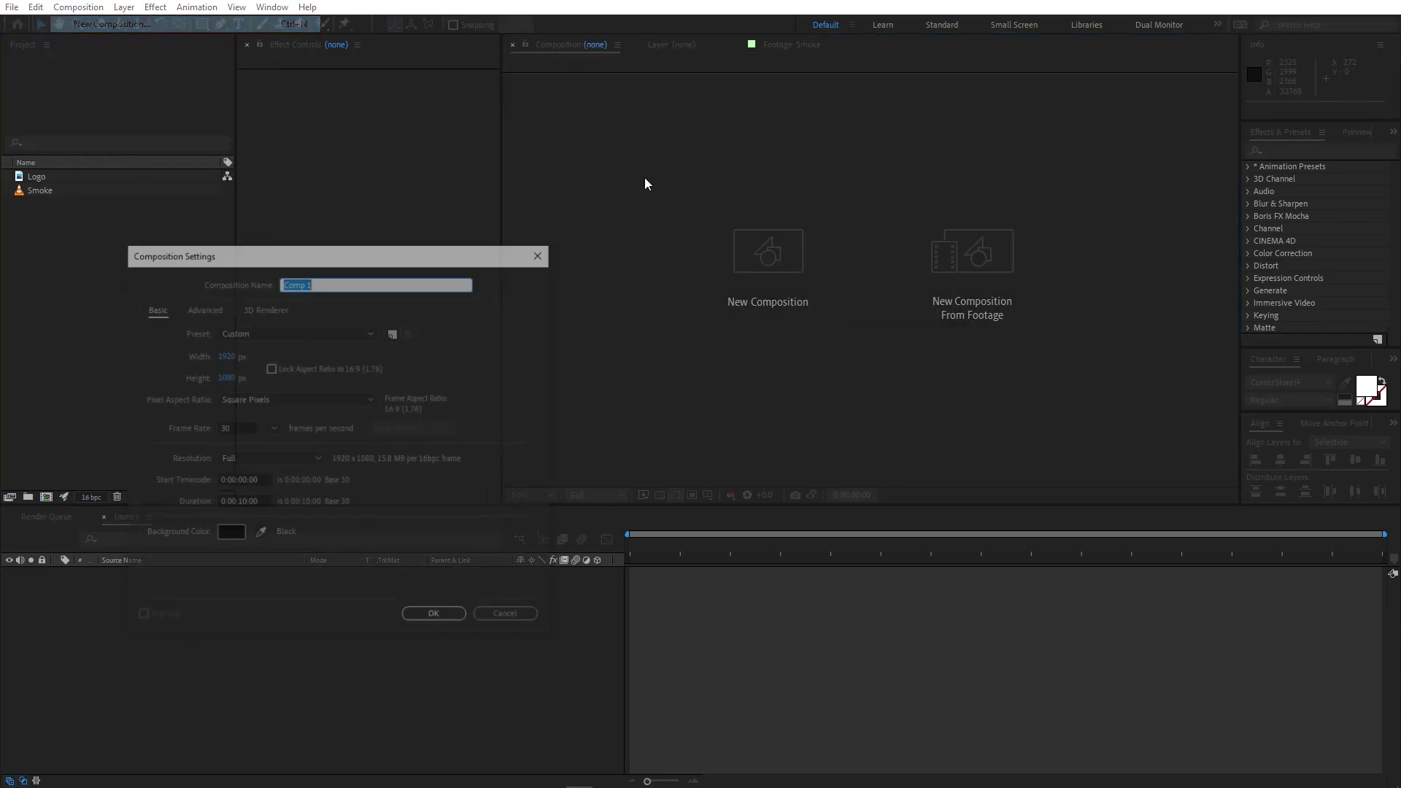
pyautogui.write('Main')
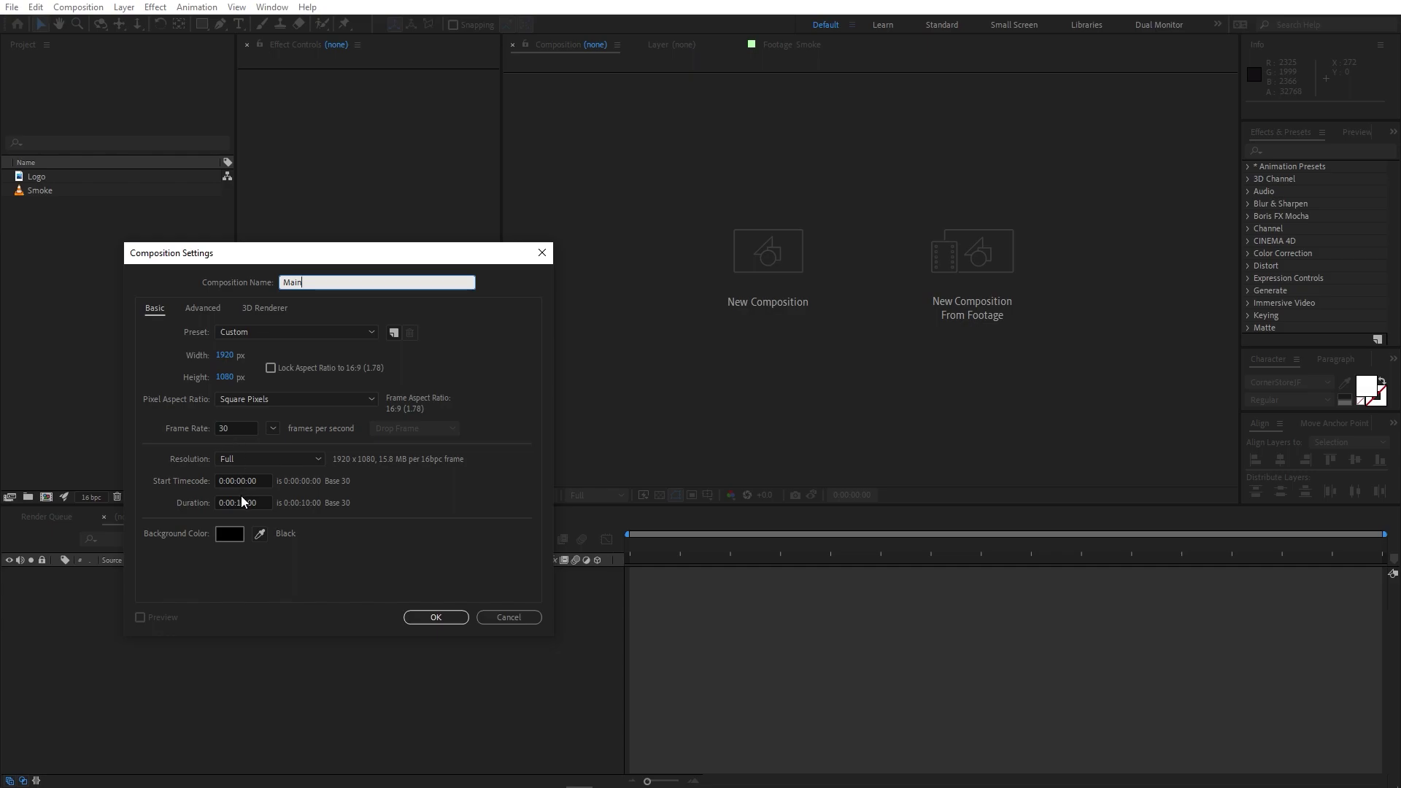
pyautogui.click(436, 618)
pyautogui.click(67, 262)
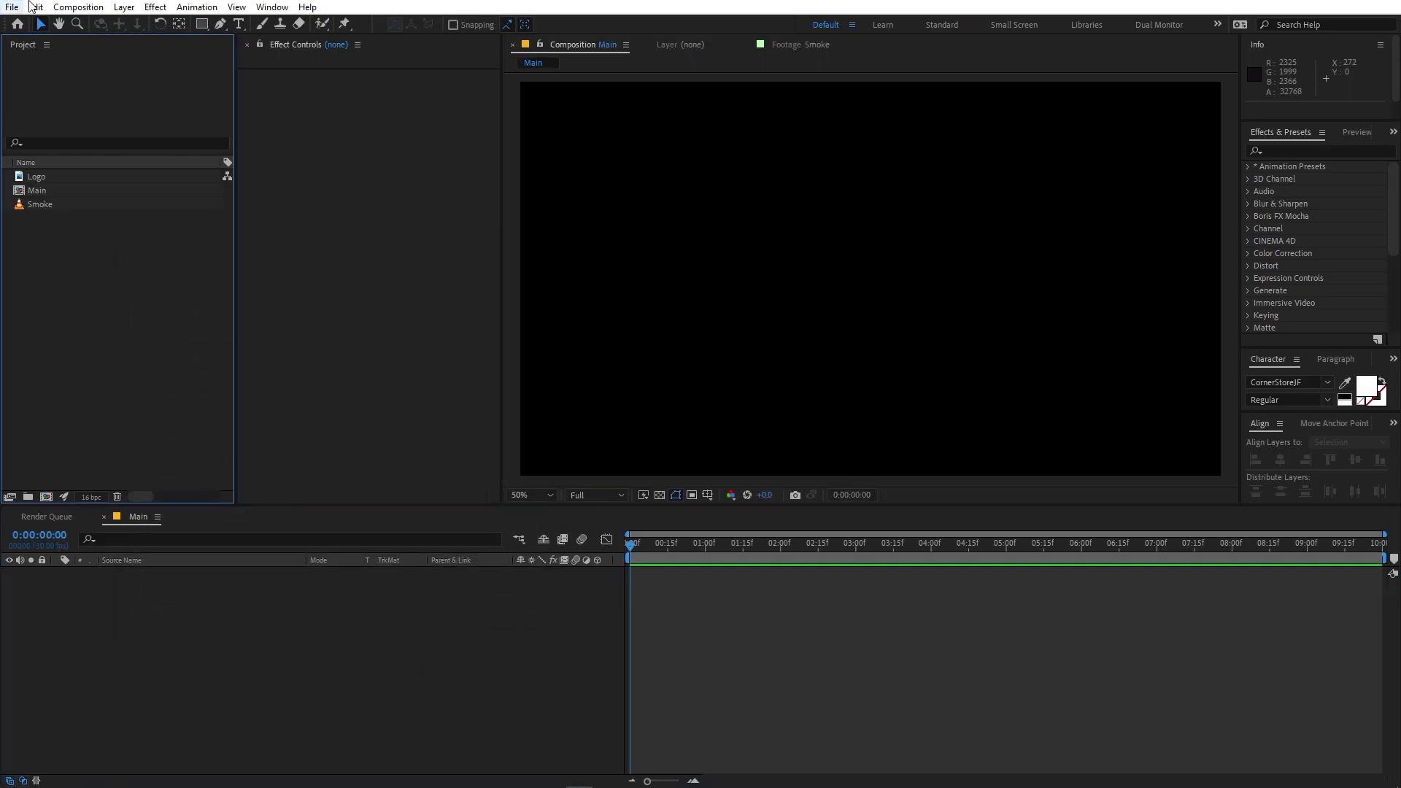
# Create a second 1920 x 1080, 30 fps, 10-second composition named Logo.
pyautogui.click(78, 7)
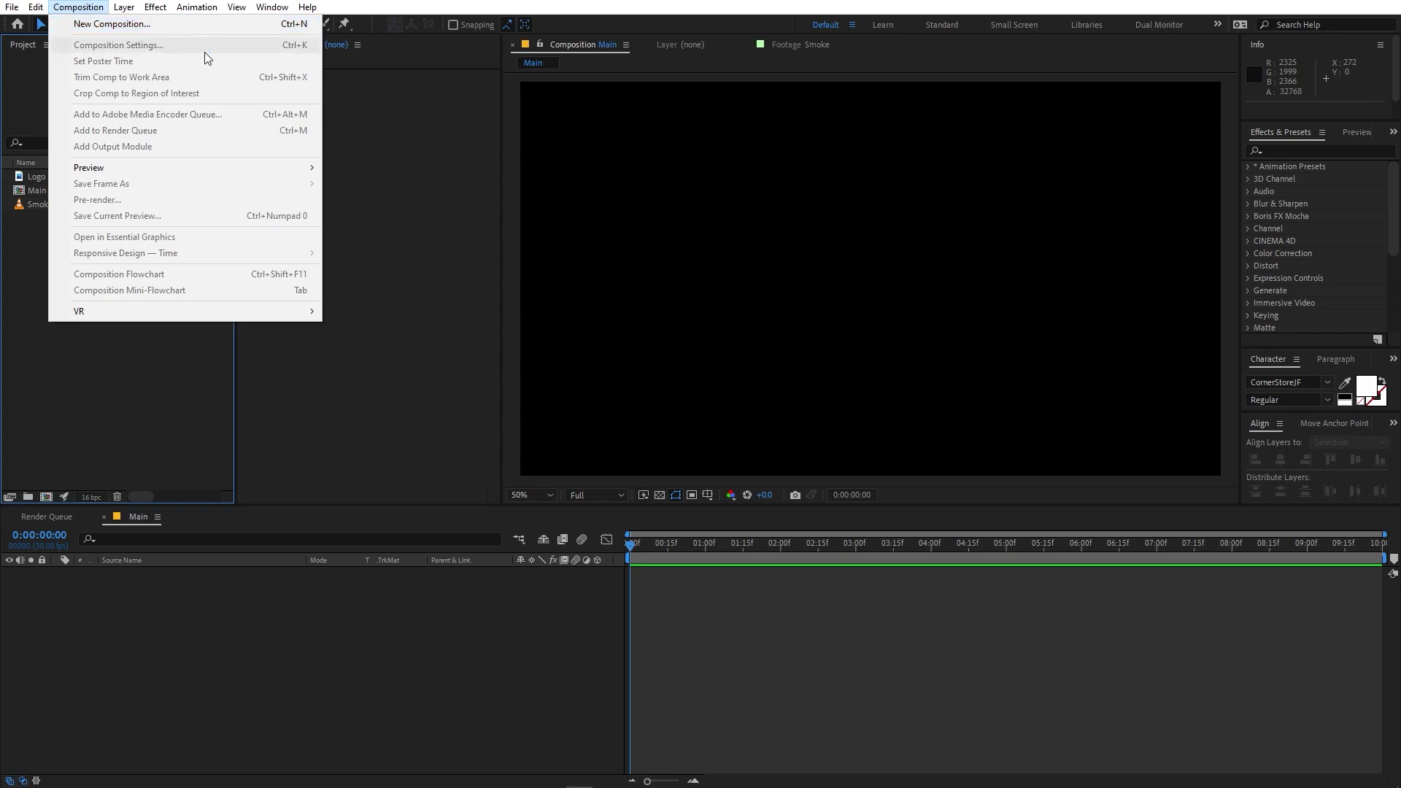
pyautogui.click(192, 25)
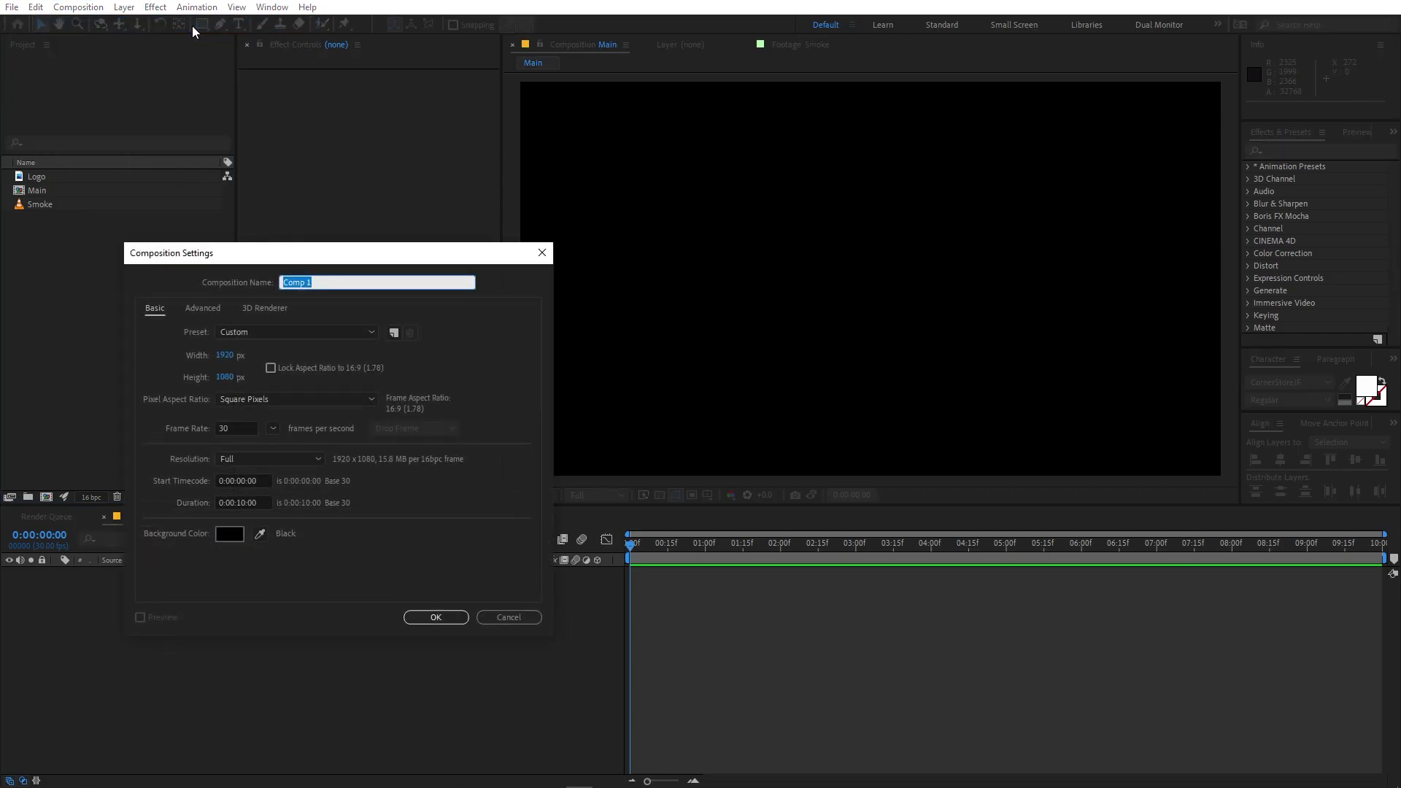
pyautogui.write('Logo')
pyautogui.click(423, 620)
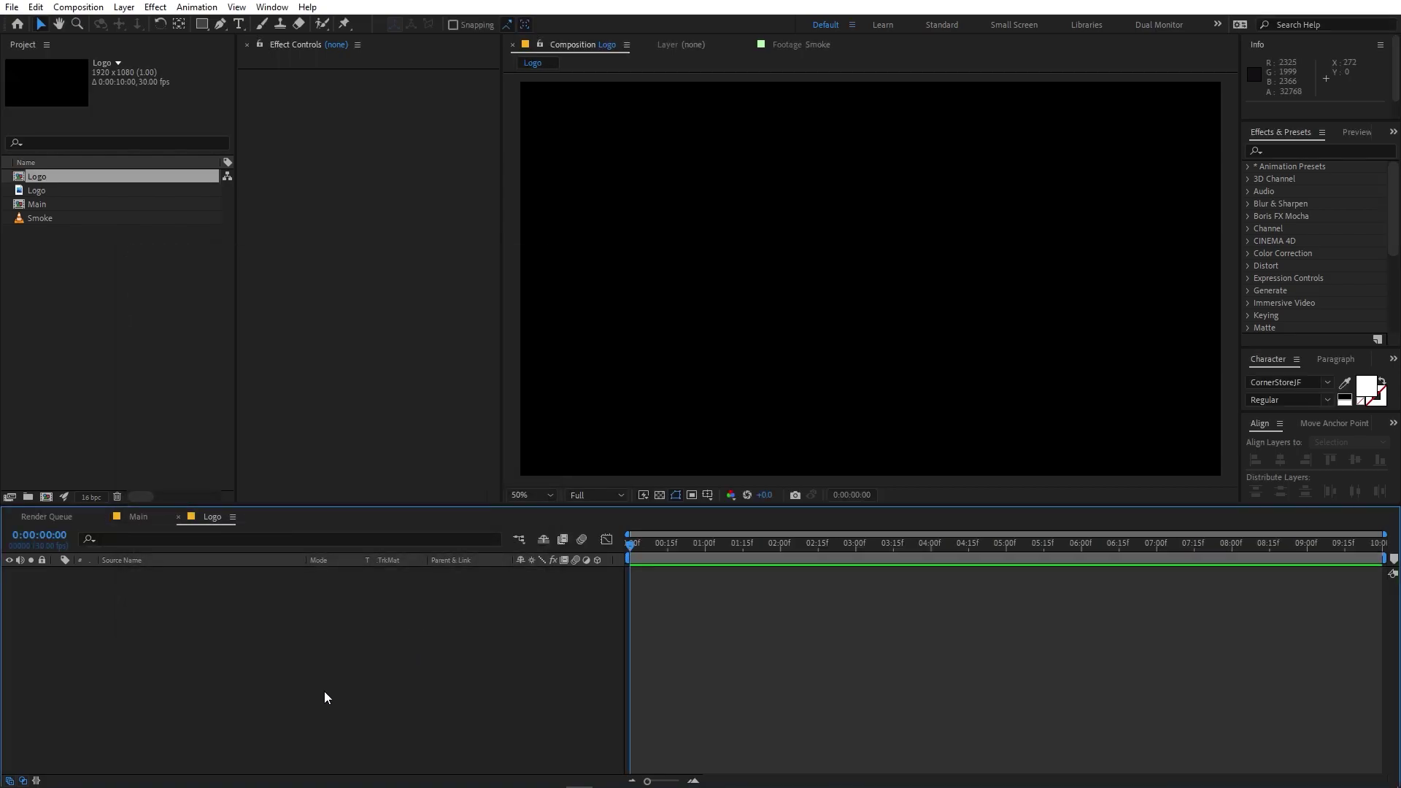
# Place the Logo image in the Logo composition and scale it down to about 47%.
pyautogui.click(126, 446)
pyautogui.moveTo(34, 193); pyautogui.dragTo(104, 640)
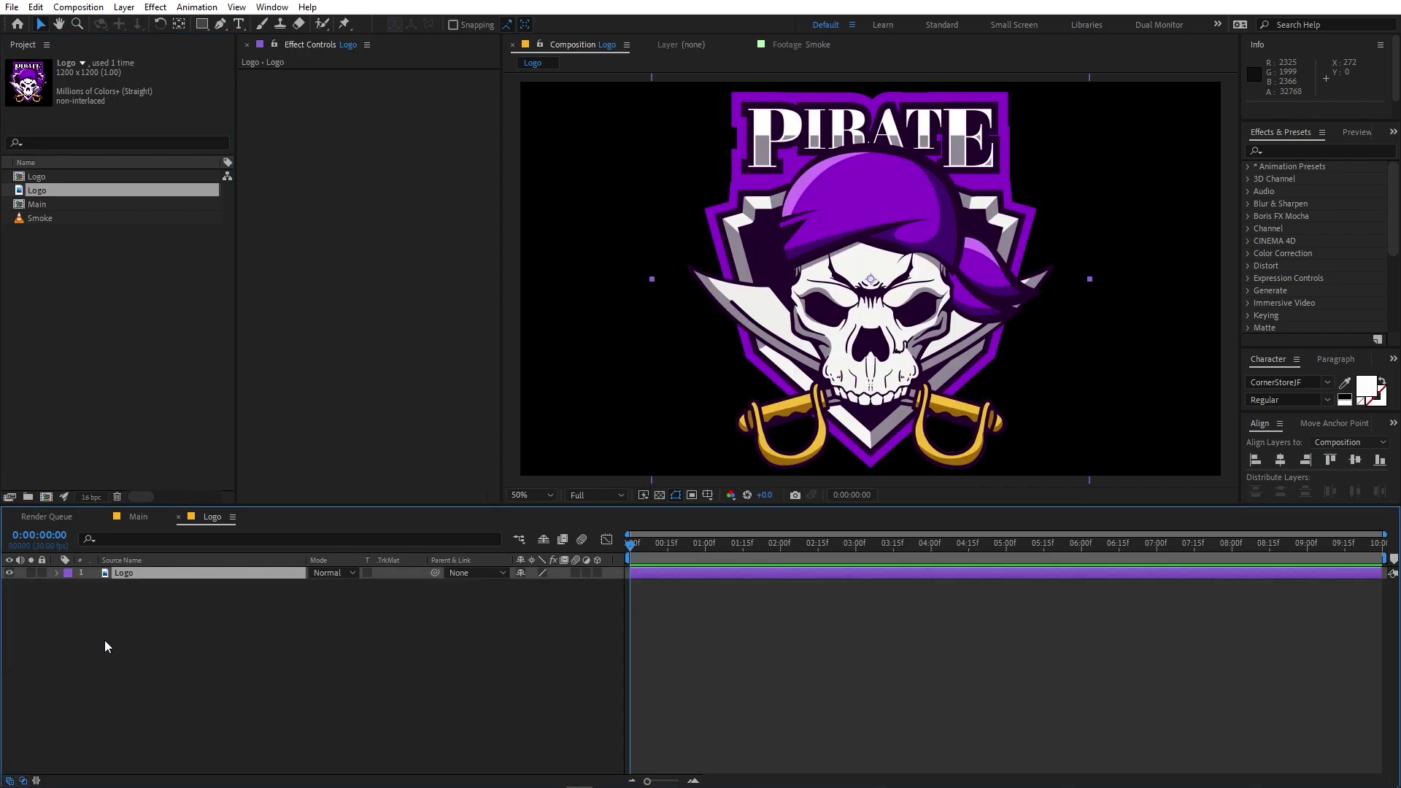
pyautogui.press('s')
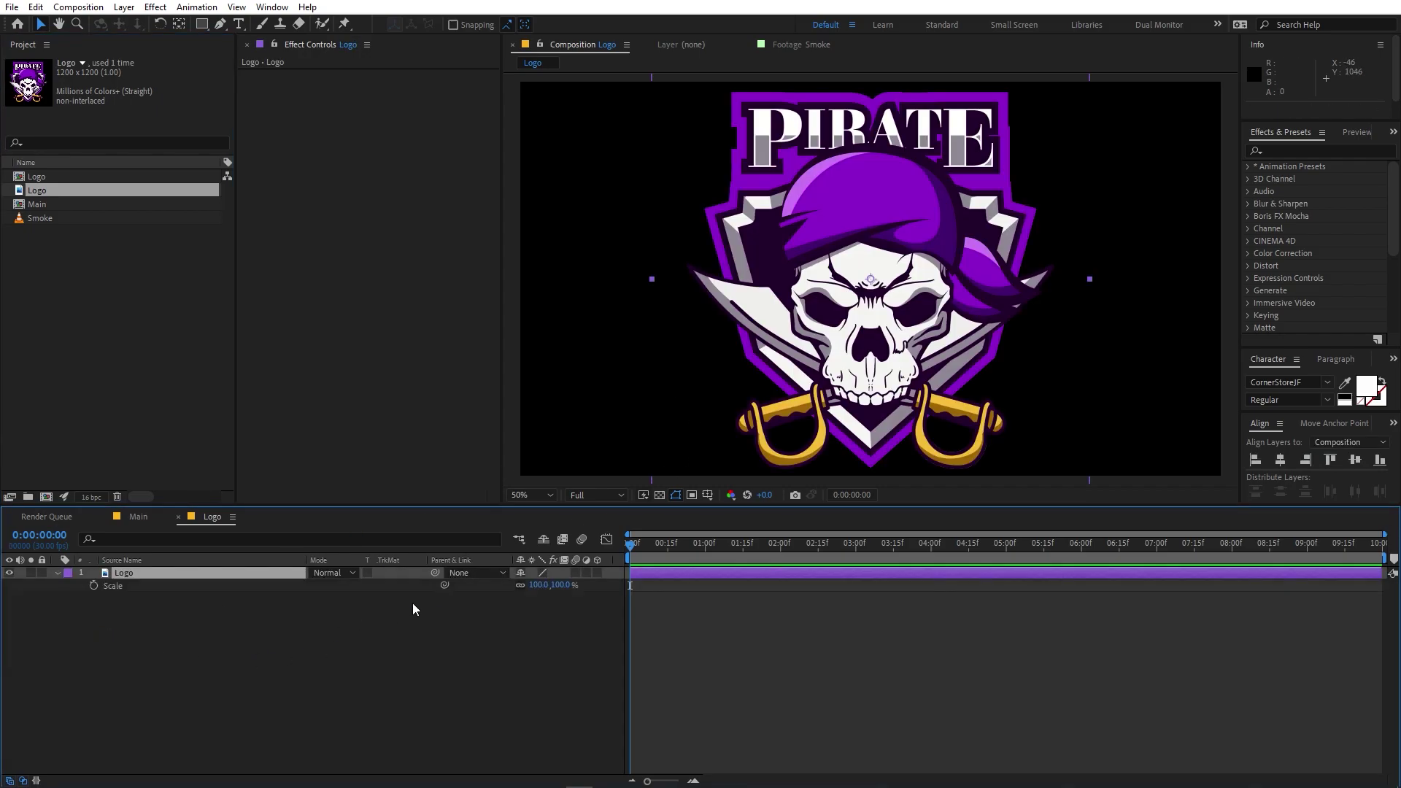
pyautogui.moveTo(540, 589); pyautogui.dragTo(159, 589)
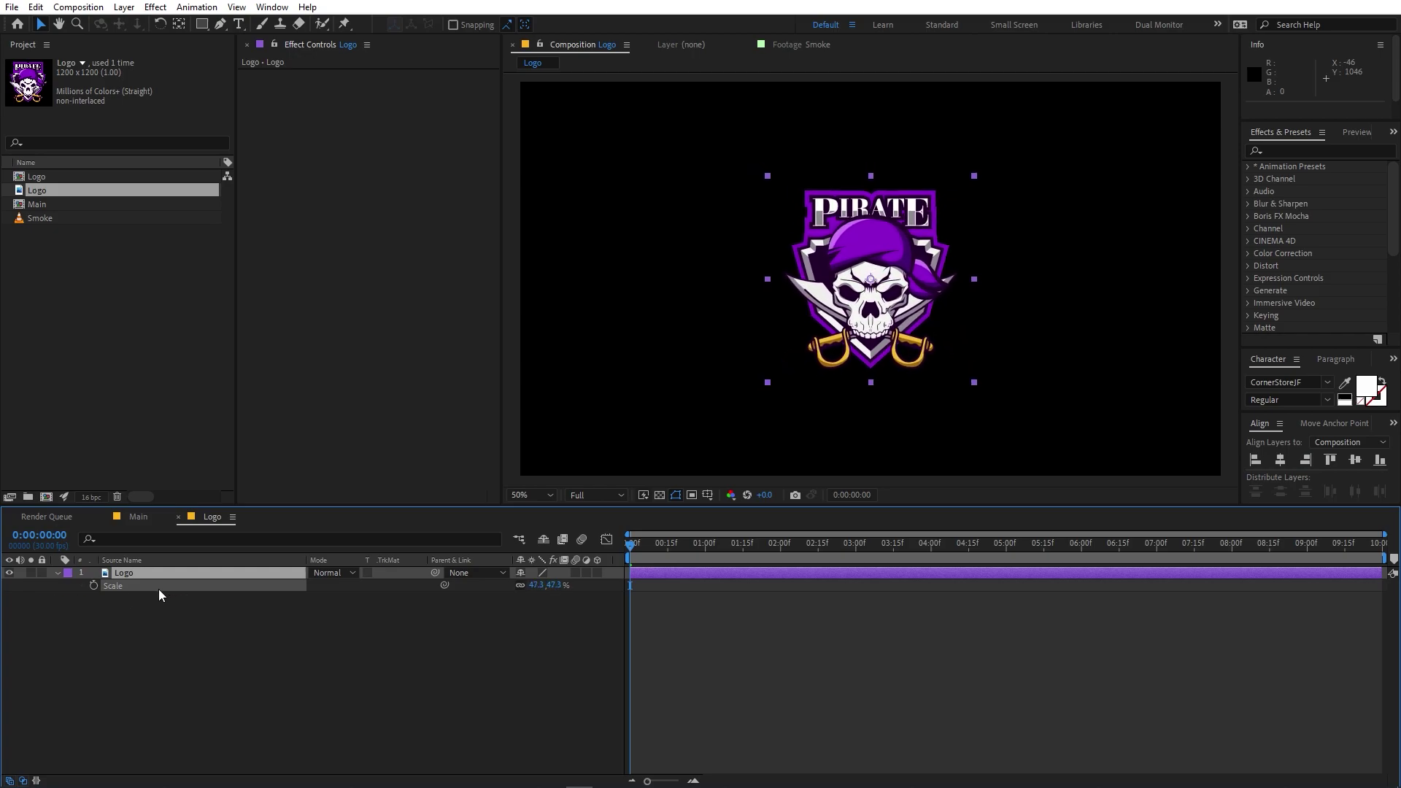
pyautogui.click(327, 683)
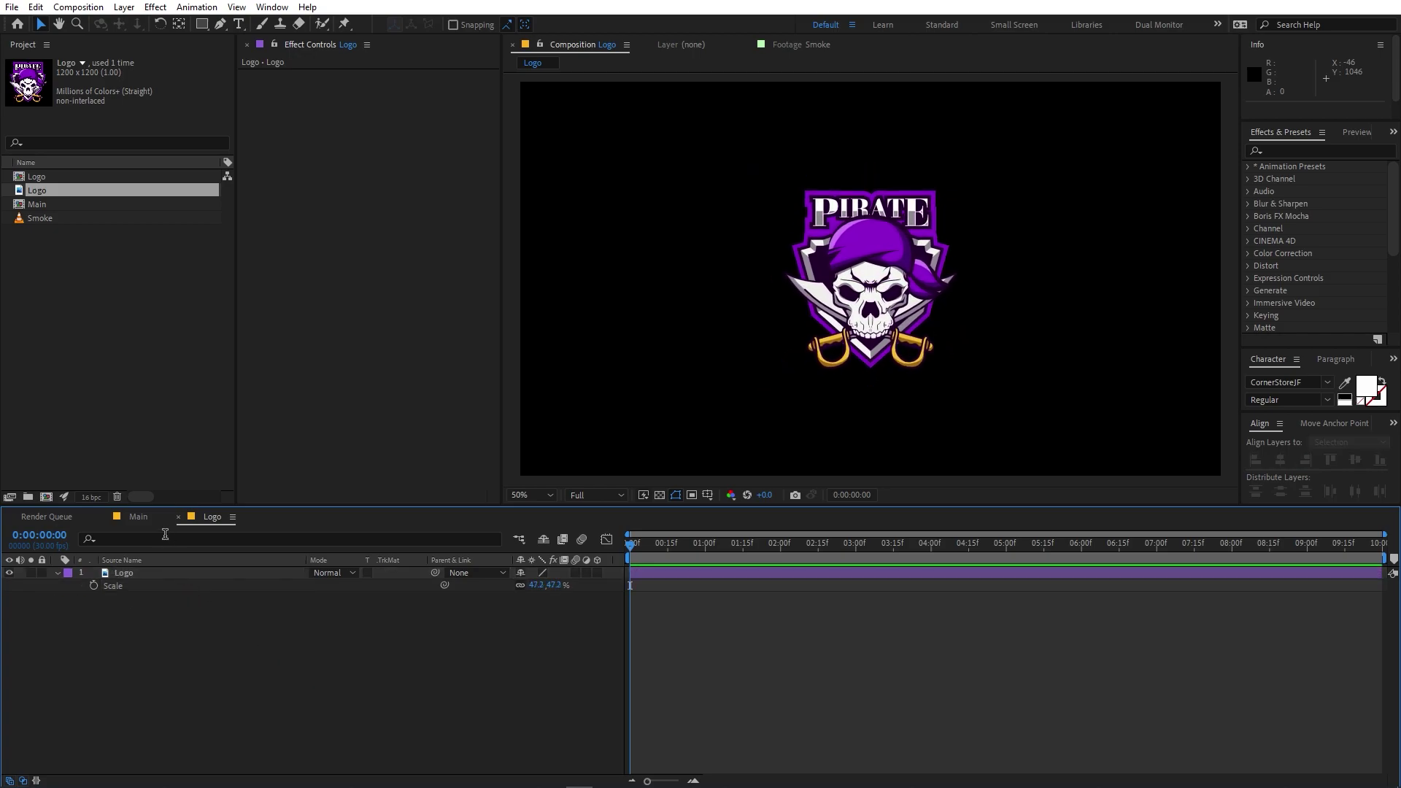
# Switch to the Main composition and nest the Logo composition in it as a layer.
pyautogui.click(142, 515)
pyautogui.click(42, 353)
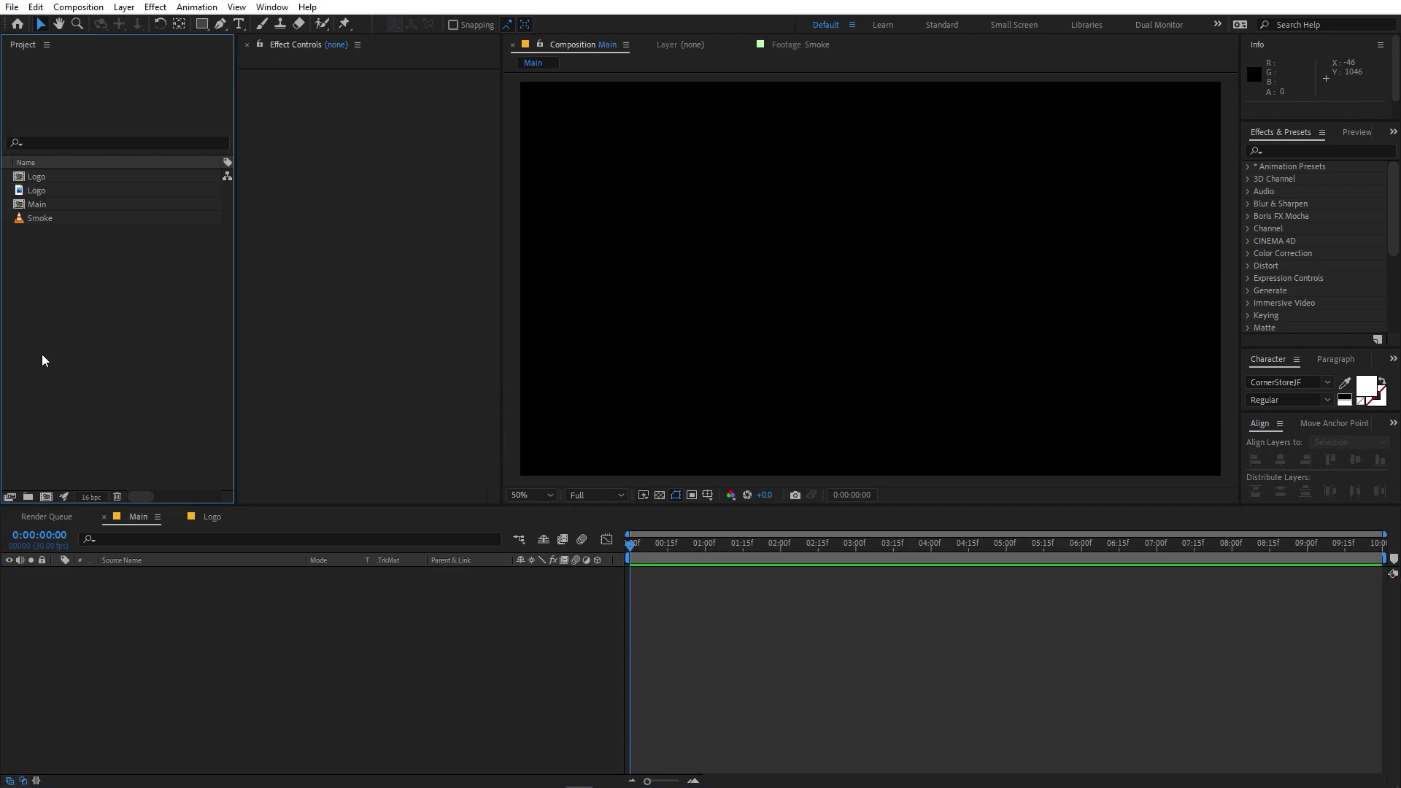
pyautogui.moveTo(41, 172); pyautogui.dragTo(234, 670)
pyautogui.click(235, 670)
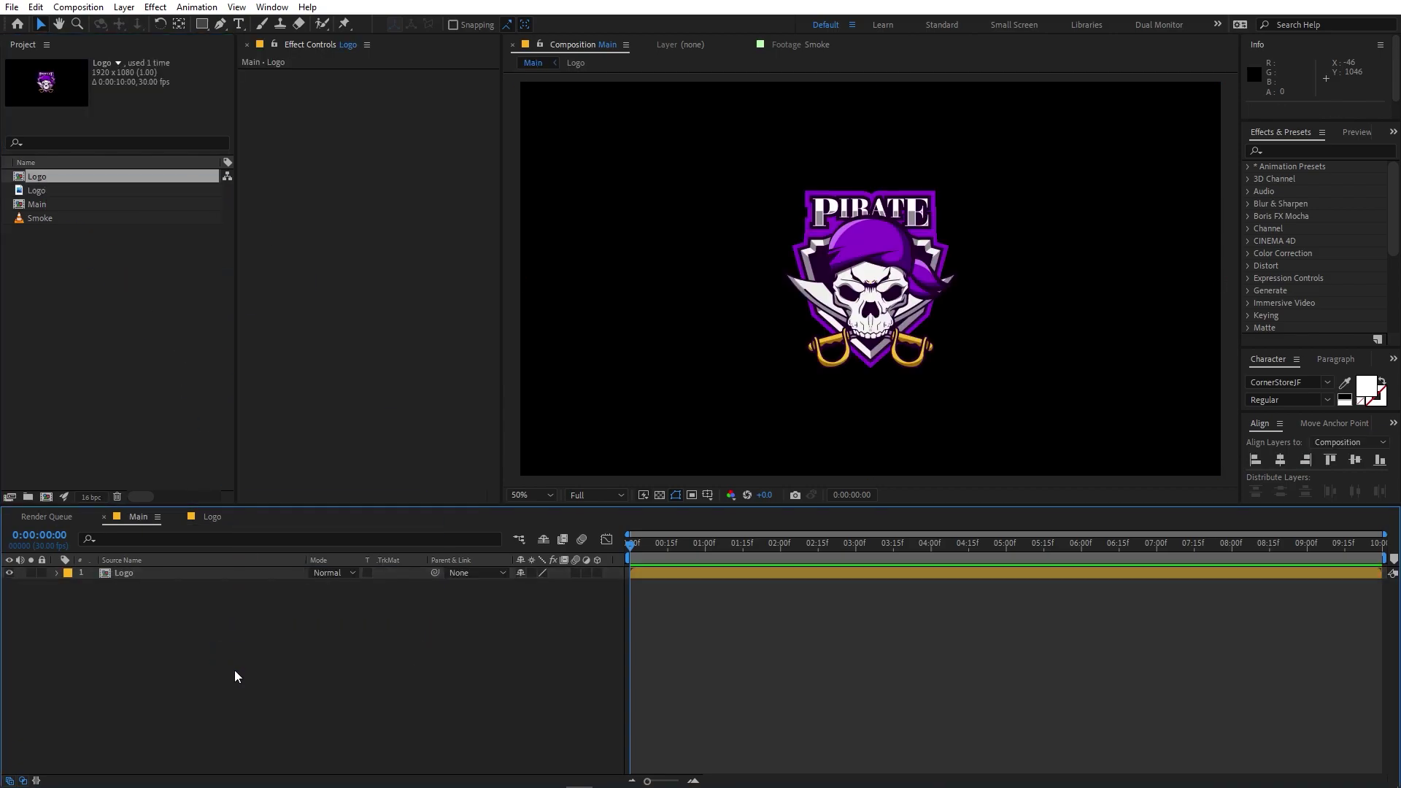
# Create a full-frame solid in Main, sampling the logo's dark purple and darkening it to 130017, and place it beneath the Logo layer.
pyautogui.rightClick(267, 714)
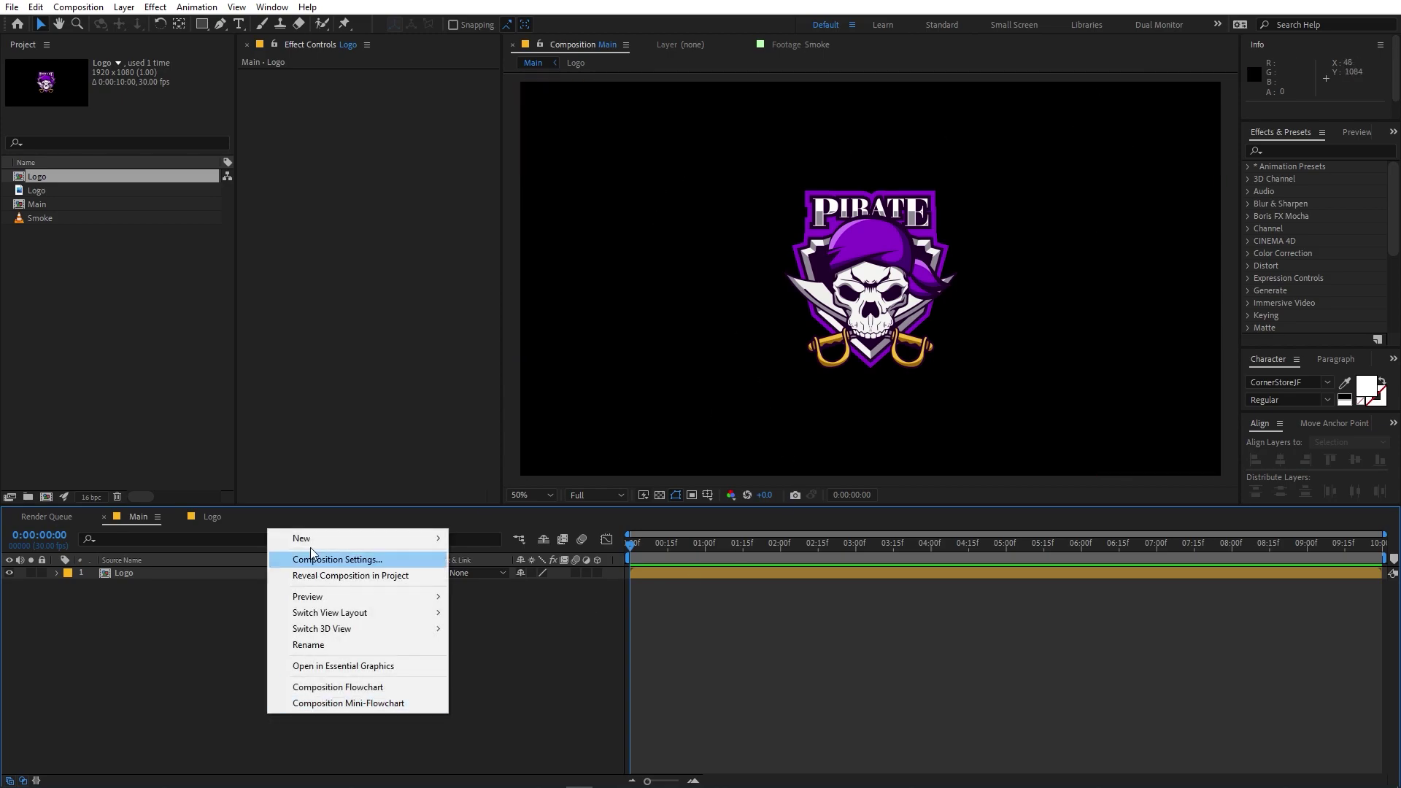
pyautogui.moveTo(313, 538)
pyautogui.click(502, 576)
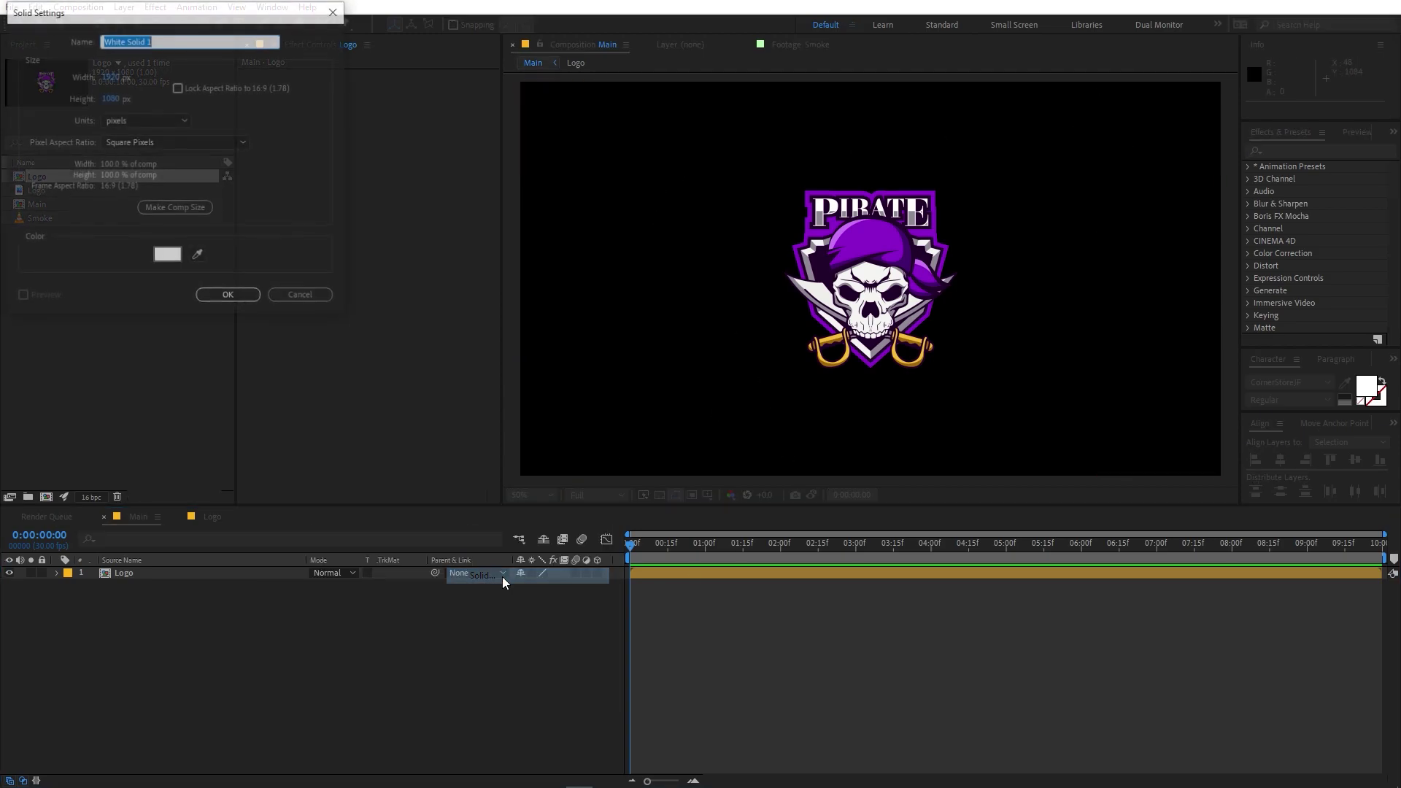
pyautogui.click(197, 255)
pyautogui.click(823, 258)
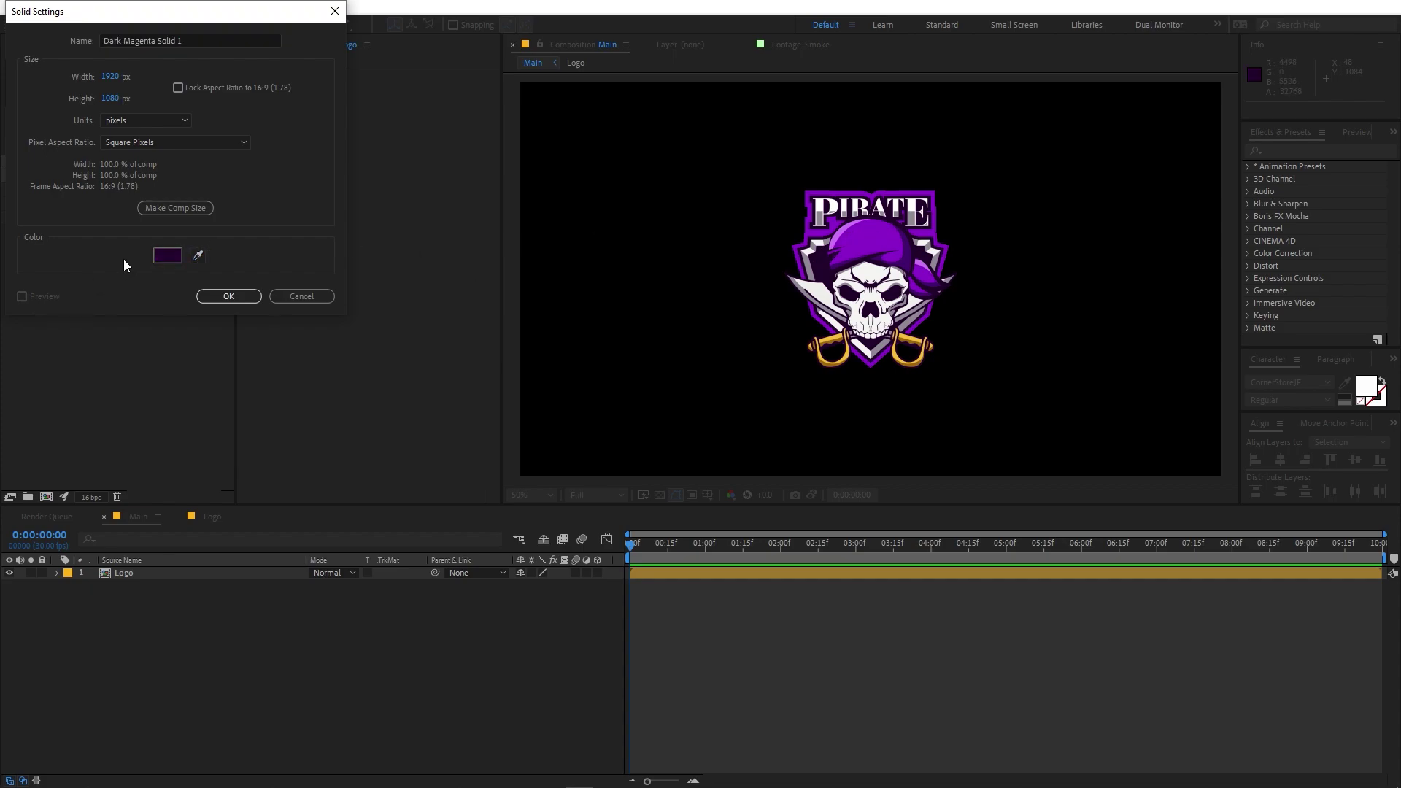
pyautogui.click(167, 255)
pyautogui.click(321, 484)
pyautogui.moveTo(321, 485); pyautogui.dragTo(330, 497)
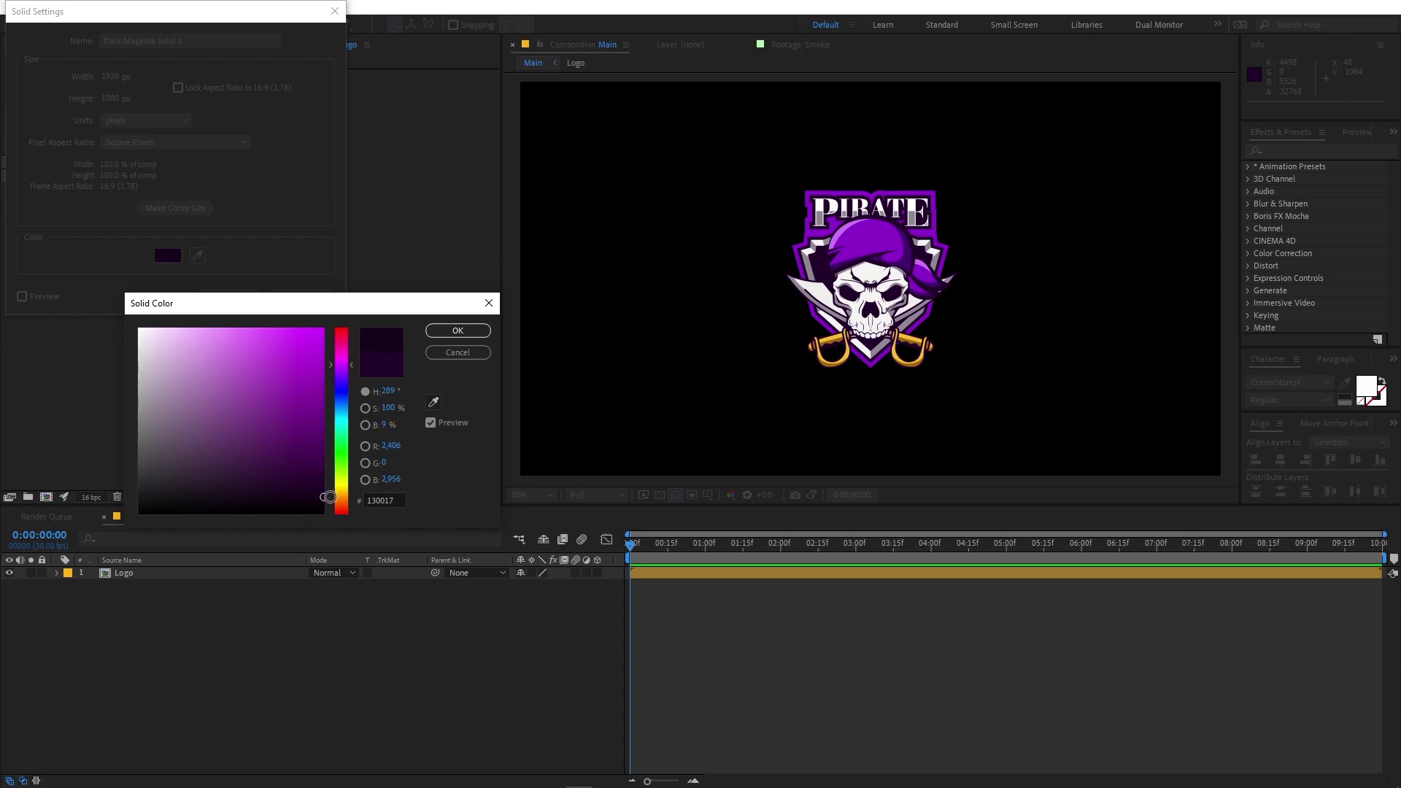
pyautogui.click(457, 330)
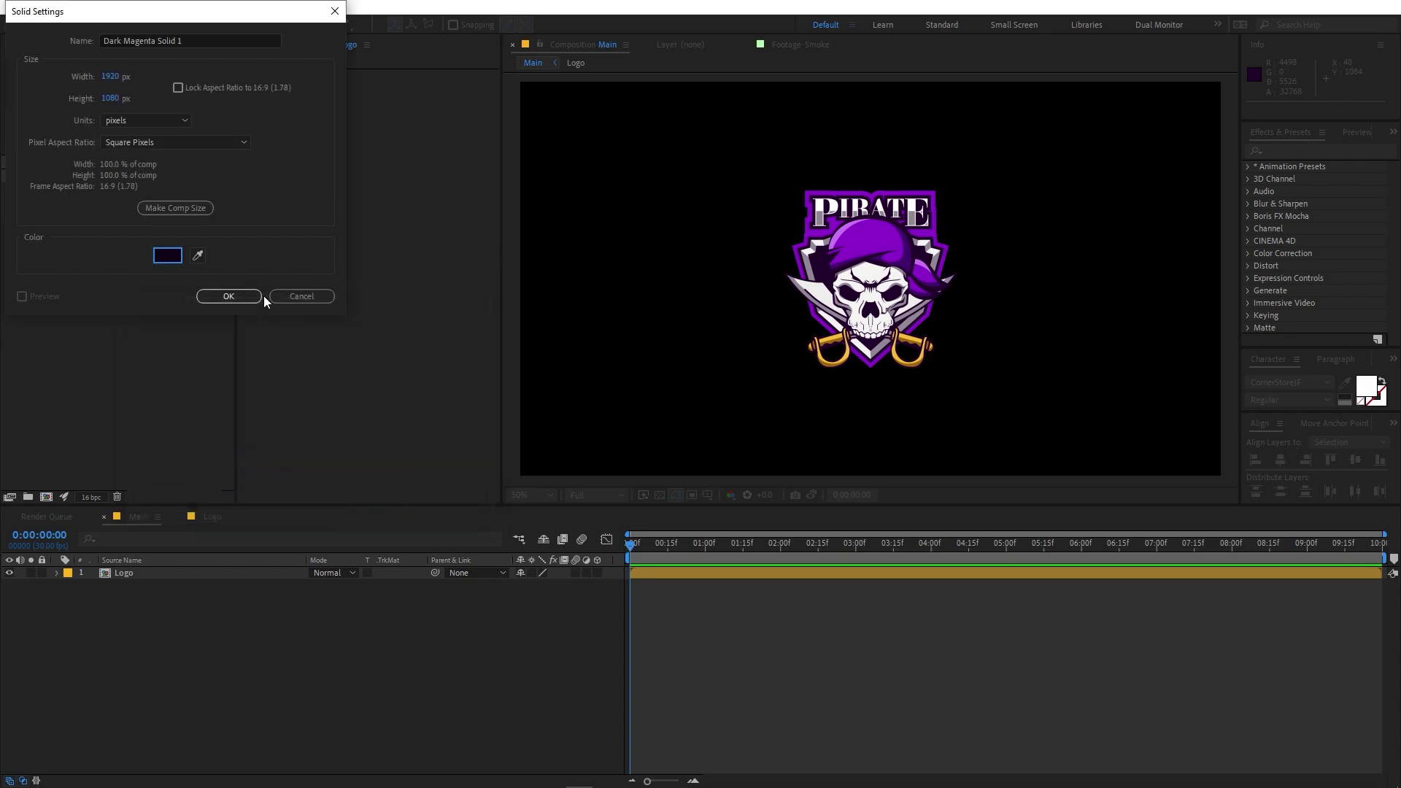
pyautogui.click(225, 296)
pyautogui.moveTo(148, 572); pyautogui.dragTo(215, 640)
pyautogui.click(214, 639)
# Add the Smoke footage above the Logo layer in Main and apply the Curves effect to it.
pyautogui.moveTo(53, 218); pyautogui.dragTo(153, 574)
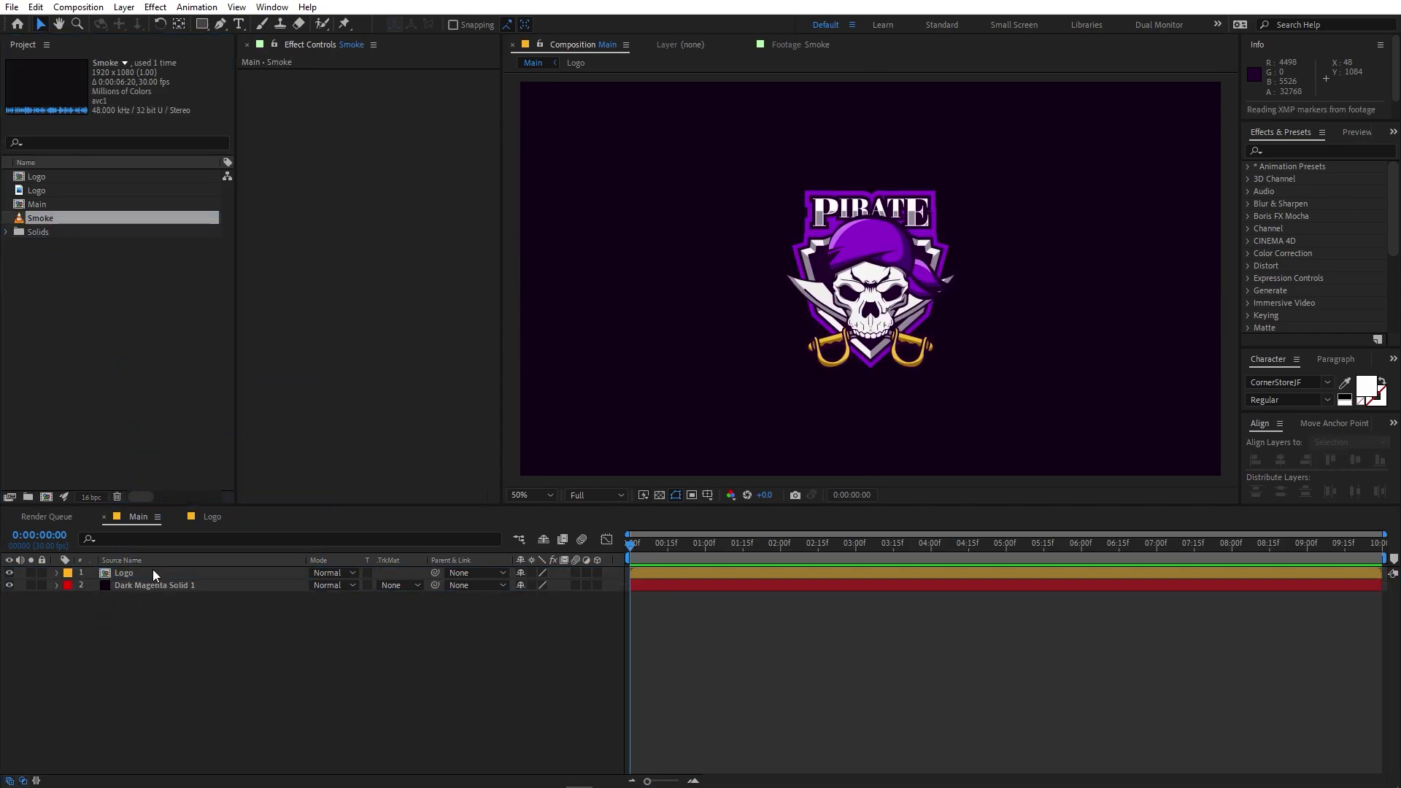
pyautogui.moveTo(655, 559); pyautogui.dragTo(750, 558)
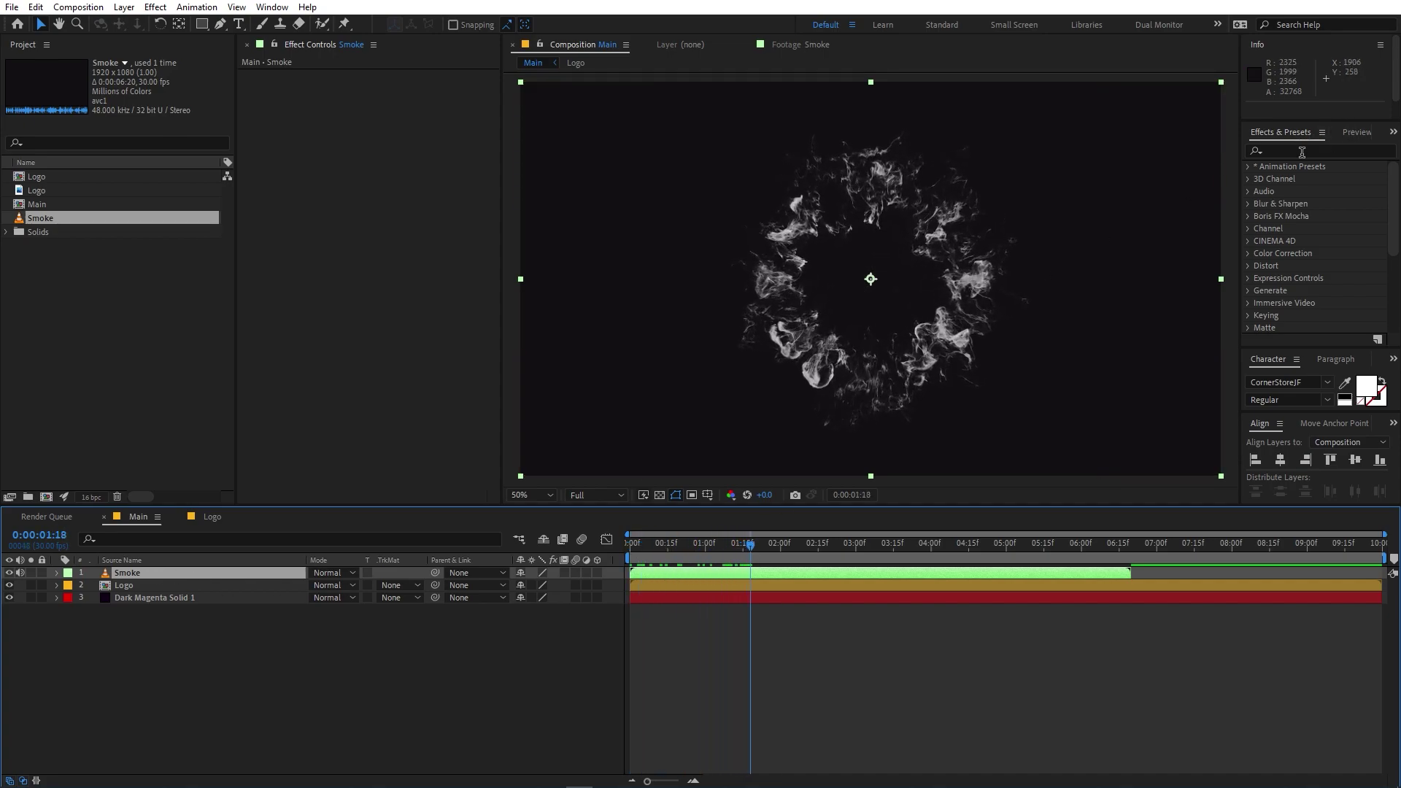
pyautogui.click(1300, 152)
pyautogui.write('curves')
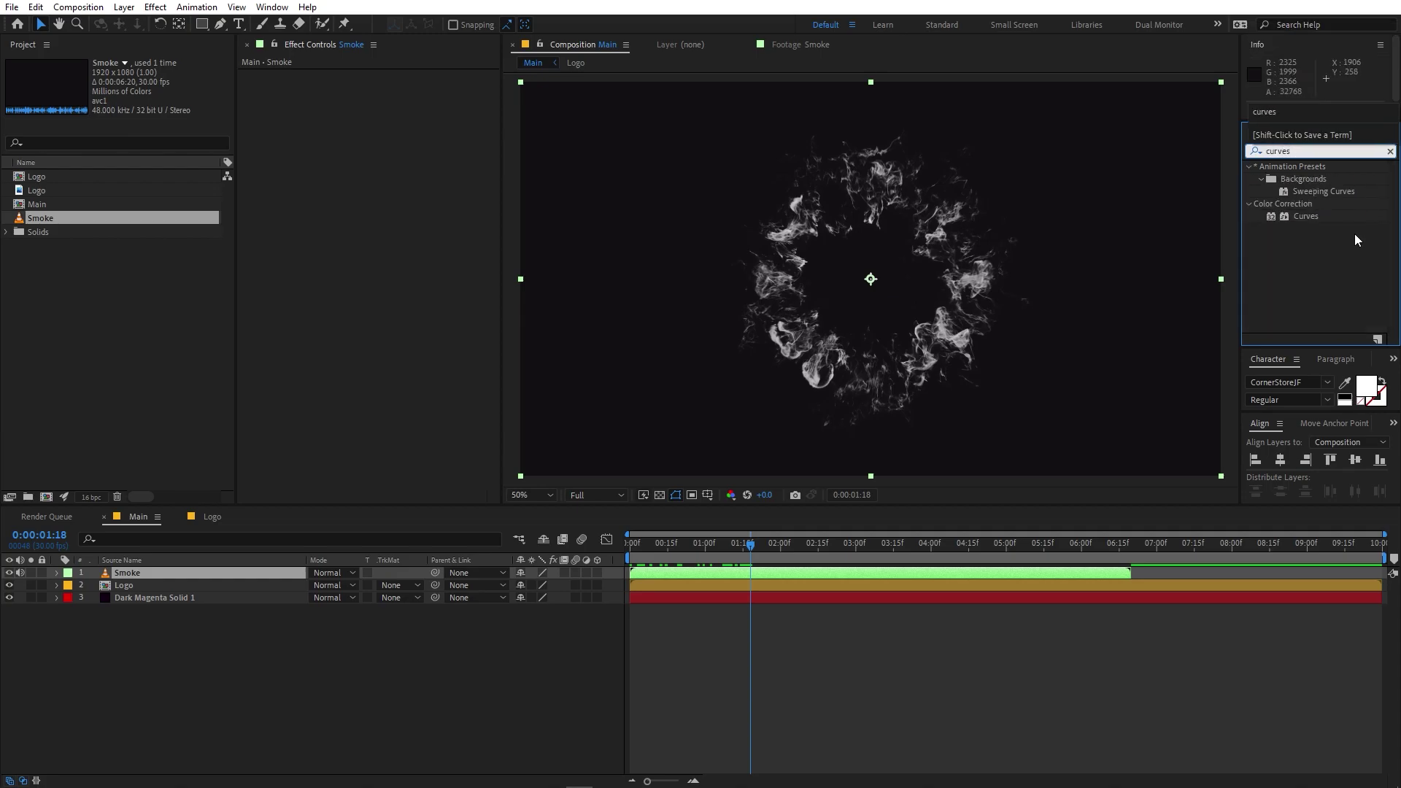
pyautogui.moveTo(1307, 217); pyautogui.dragTo(185, 576)
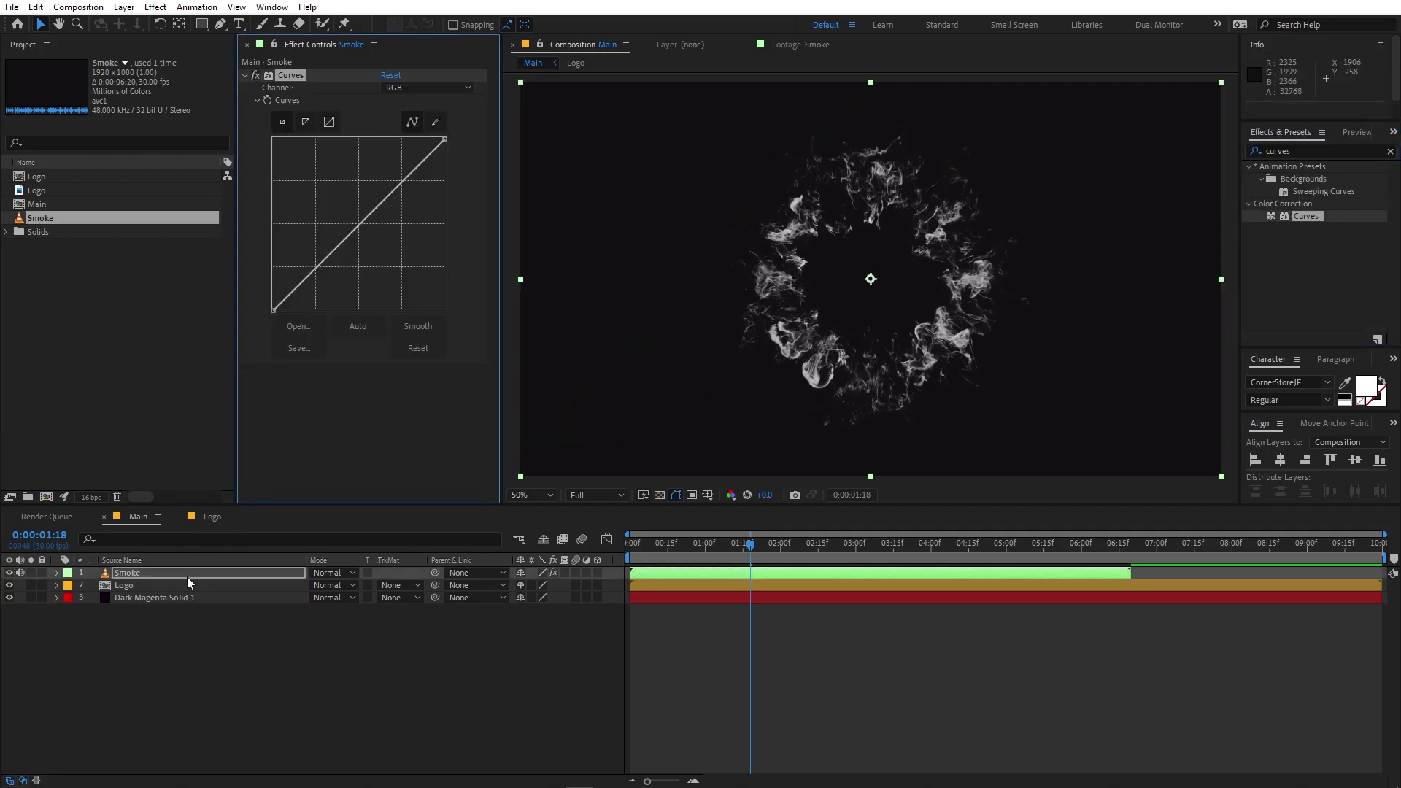
# Set the Smoke layer's blending mode to Add.
pyautogui.click(323, 569)
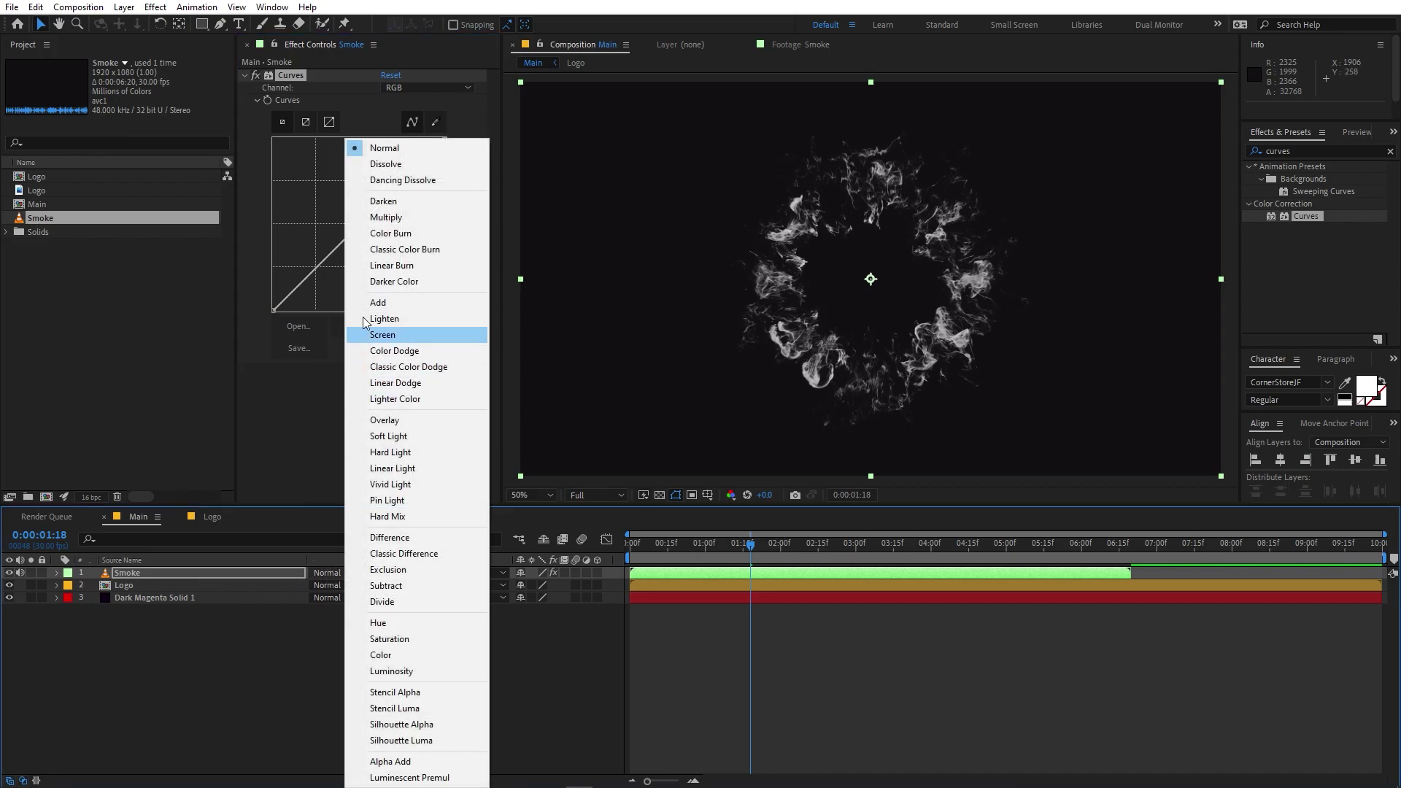
pyautogui.click(379, 302)
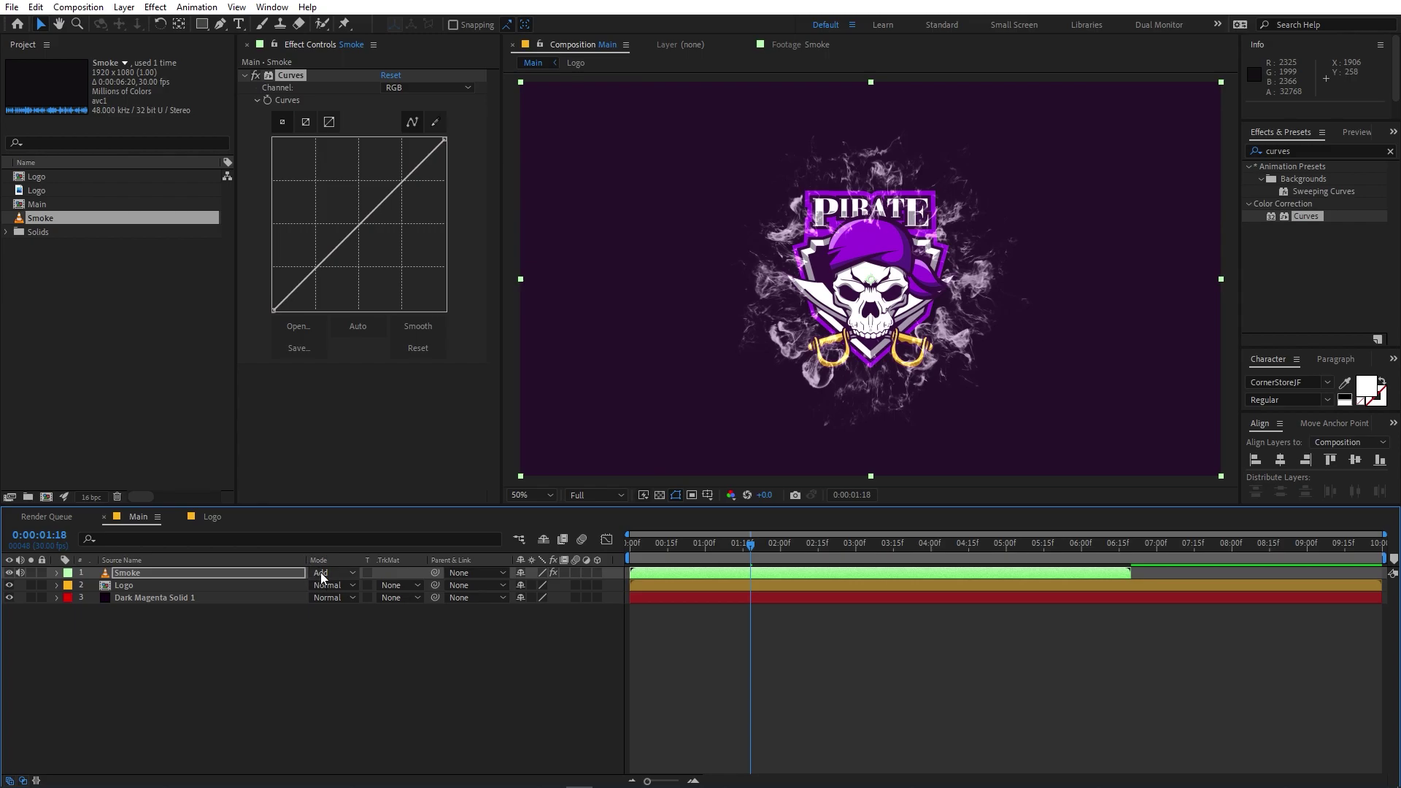
pyautogui.click(23, 781)
pyautogui.click(22, 781)
pyautogui.click(349, 556)
# Shape the Smoke layer's RGB curve into an S by raising highlights and lowering shadows, and preview the animation from the start.
pyautogui.moveTo(394, 191); pyautogui.dragTo(390, 181)
pyautogui.moveTo(302, 267); pyautogui.dragTo(333, 277)
pyautogui.moveTo(705, 543); pyautogui.dragTo(511, 558)
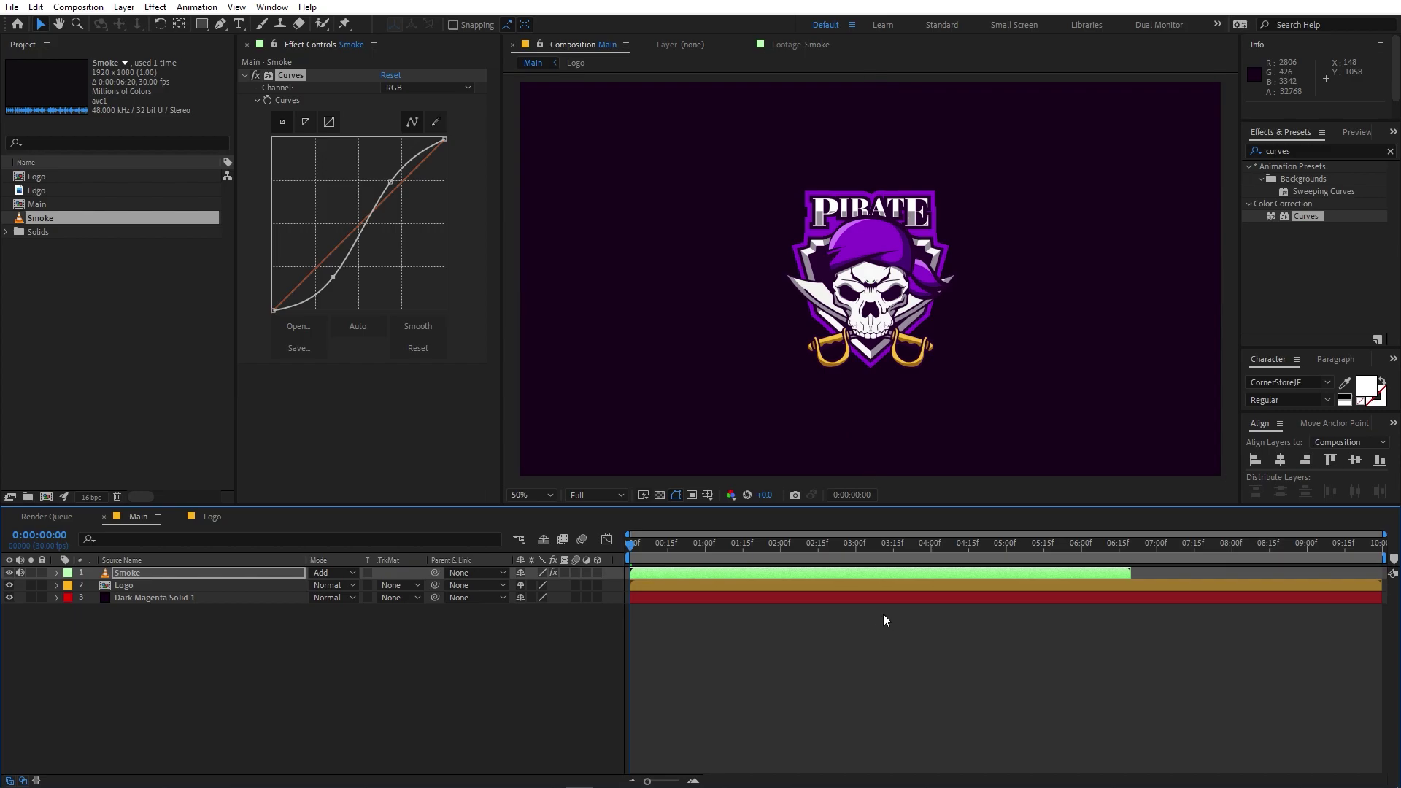
pyautogui.press('space')
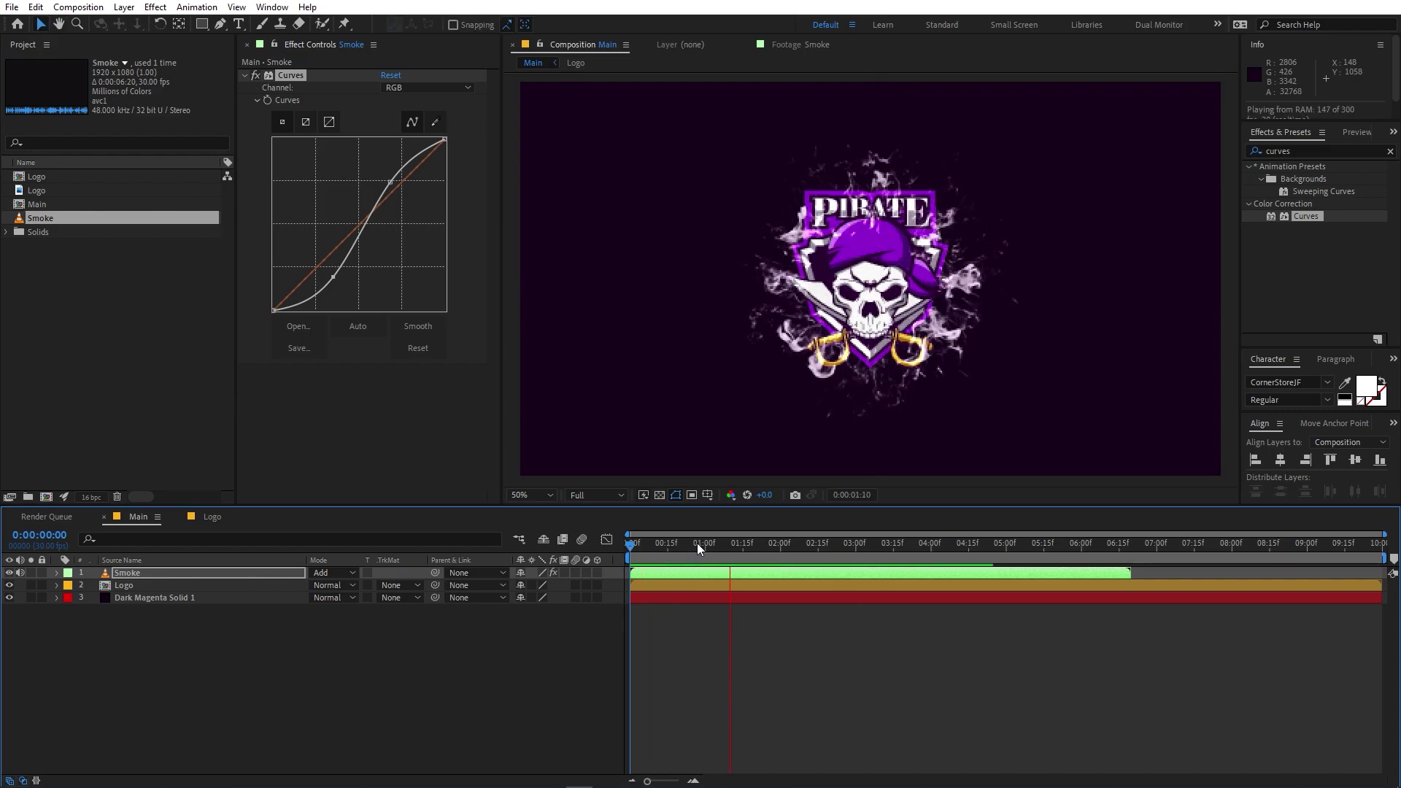
# Scale the Smoke layer to 115%, judging it at frame 0:00:00:22, and duplicate the layer.
pyautogui.moveTo(763, 555); pyautogui.dragTo(684, 559)
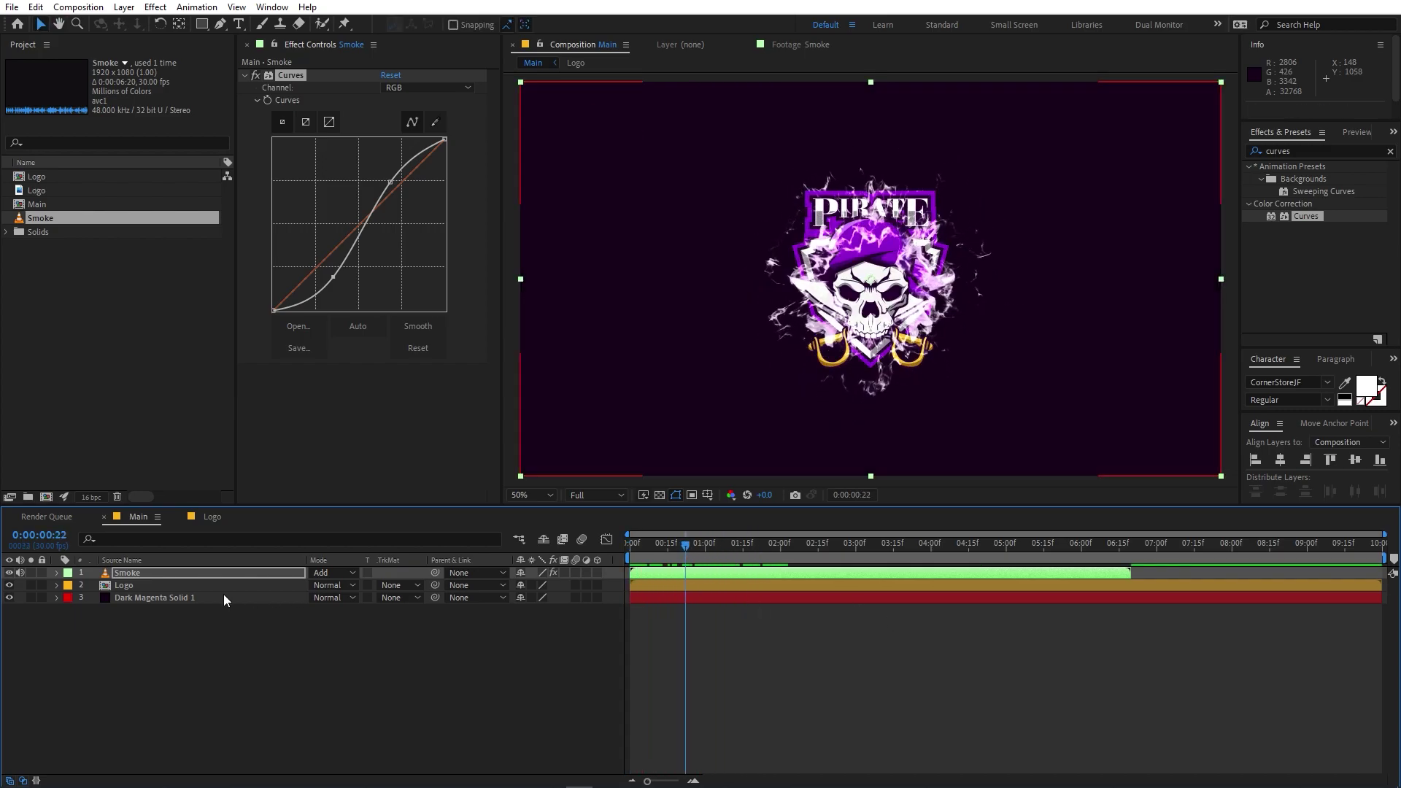
pyautogui.click(175, 573)
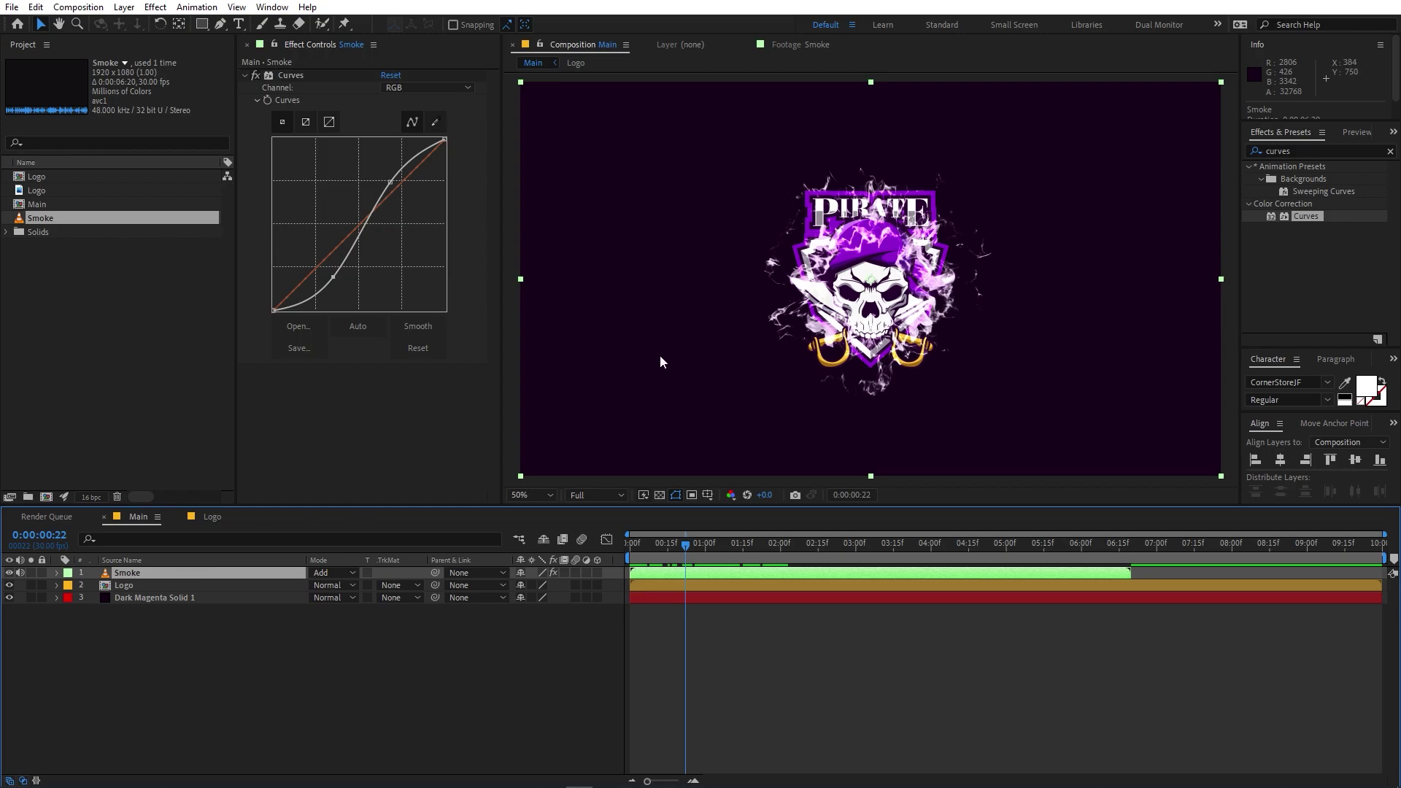
pyautogui.press('s')
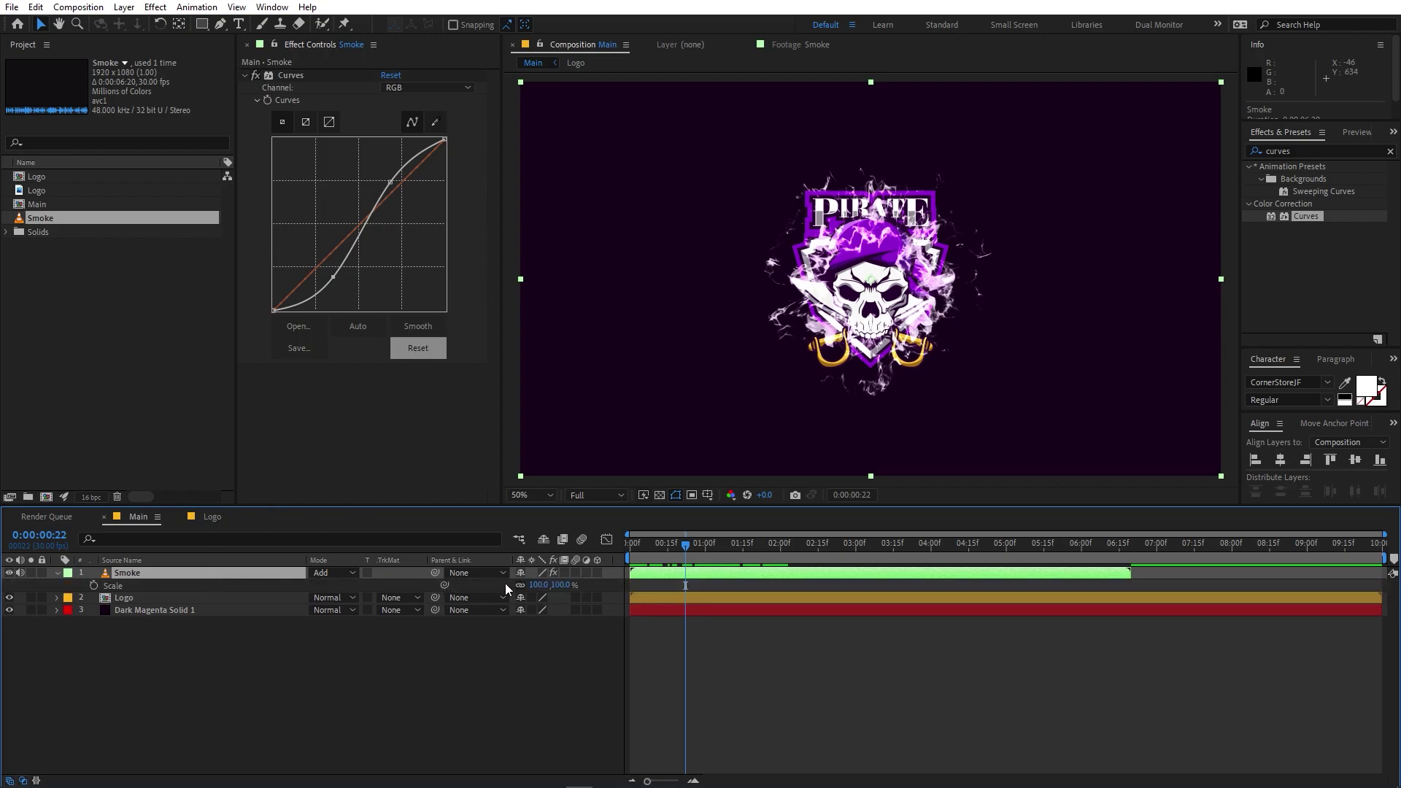
pyautogui.moveTo(544, 586); pyautogui.dragTo(650, 576)
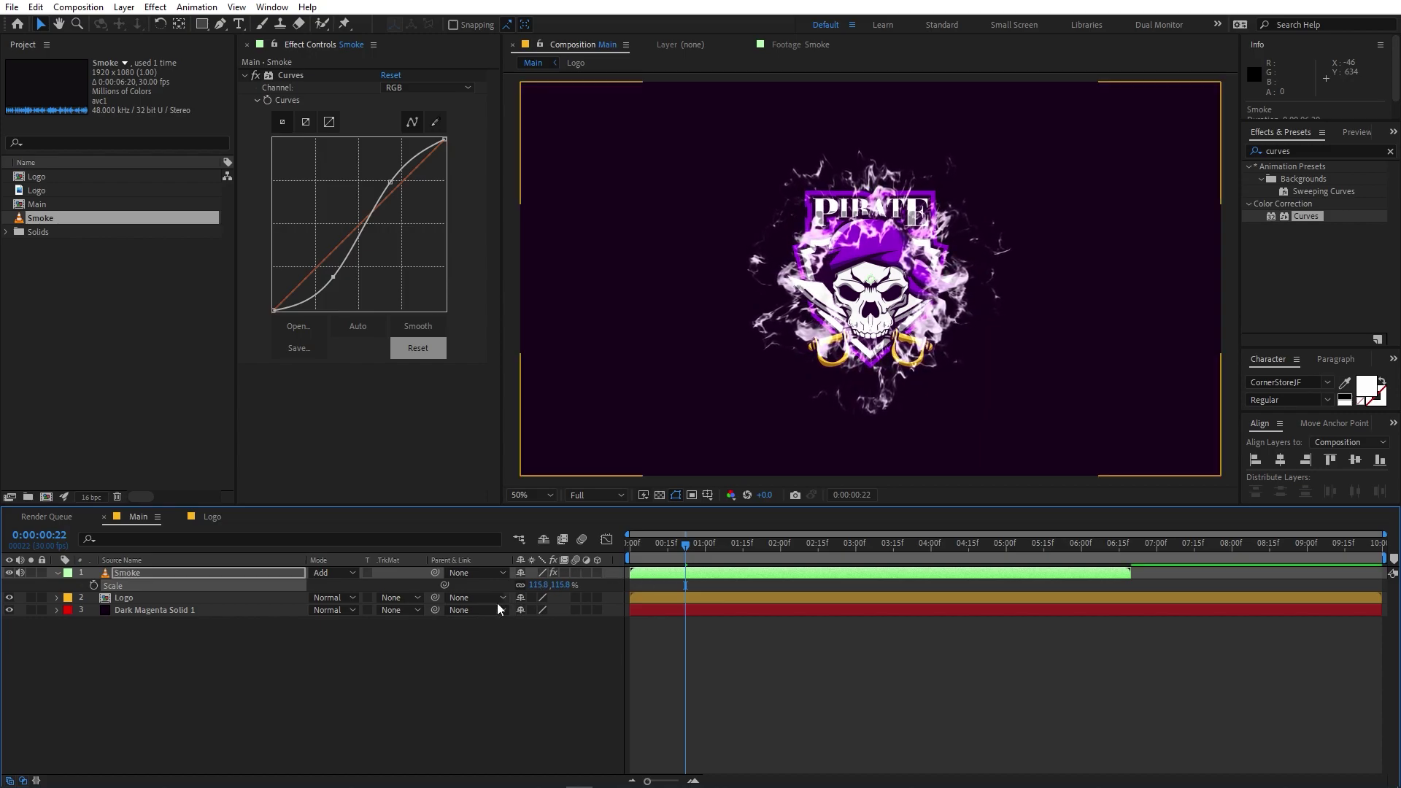
pyautogui.click(231, 631)
pyautogui.click(189, 572)
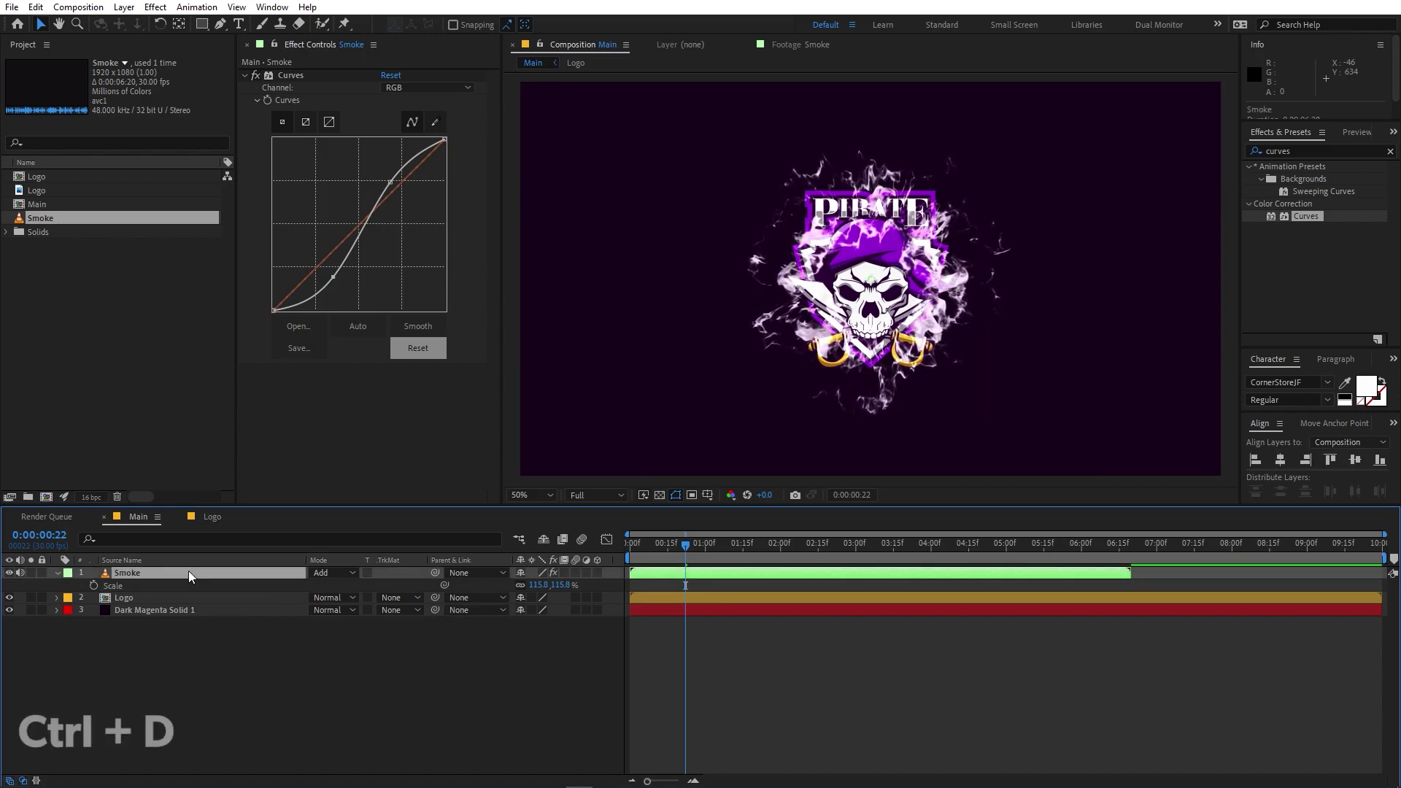
pyautogui.hotkey('ctrl', 'd')
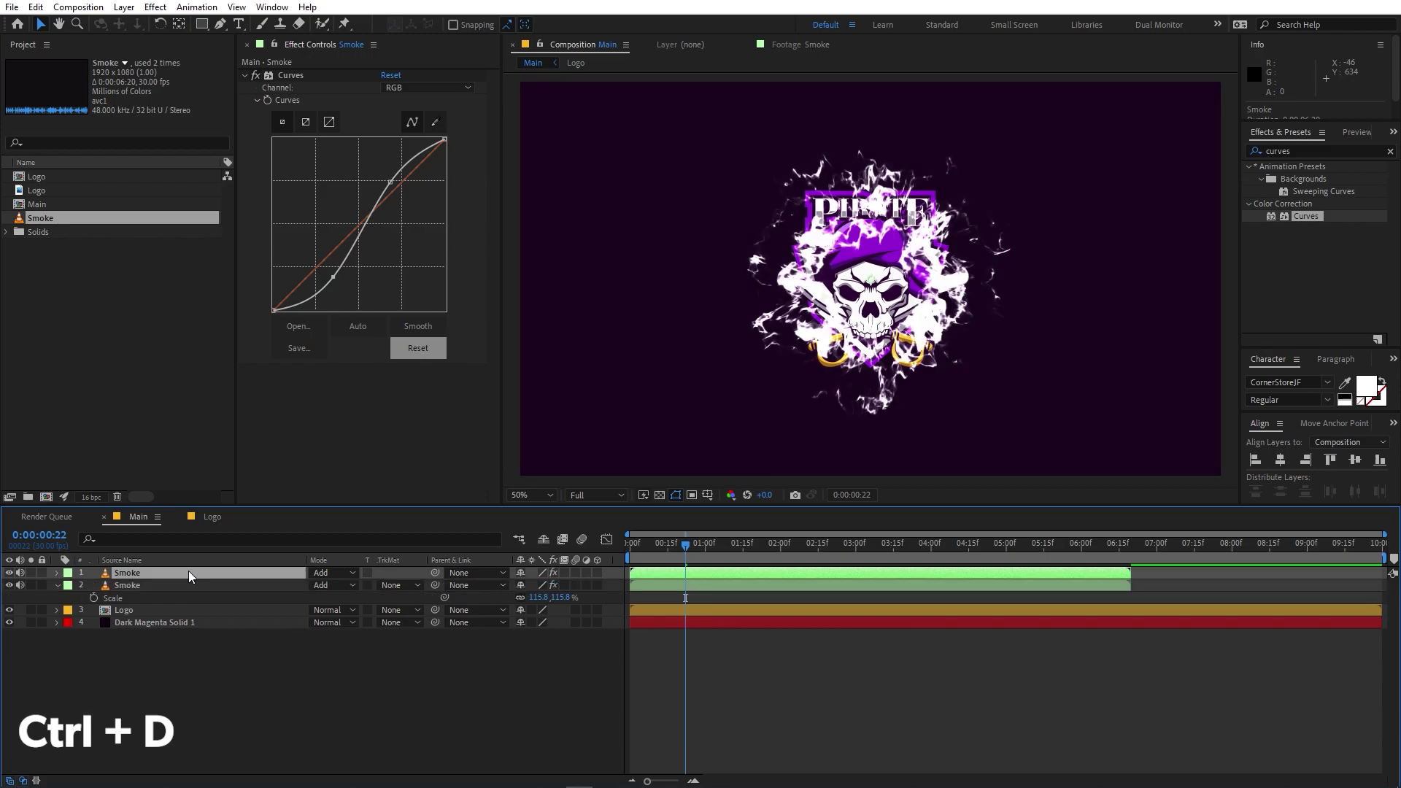
# Rotate the duplicated Smoke layer about 15.4° and scale it to 145.4%.
pyautogui.press('r')
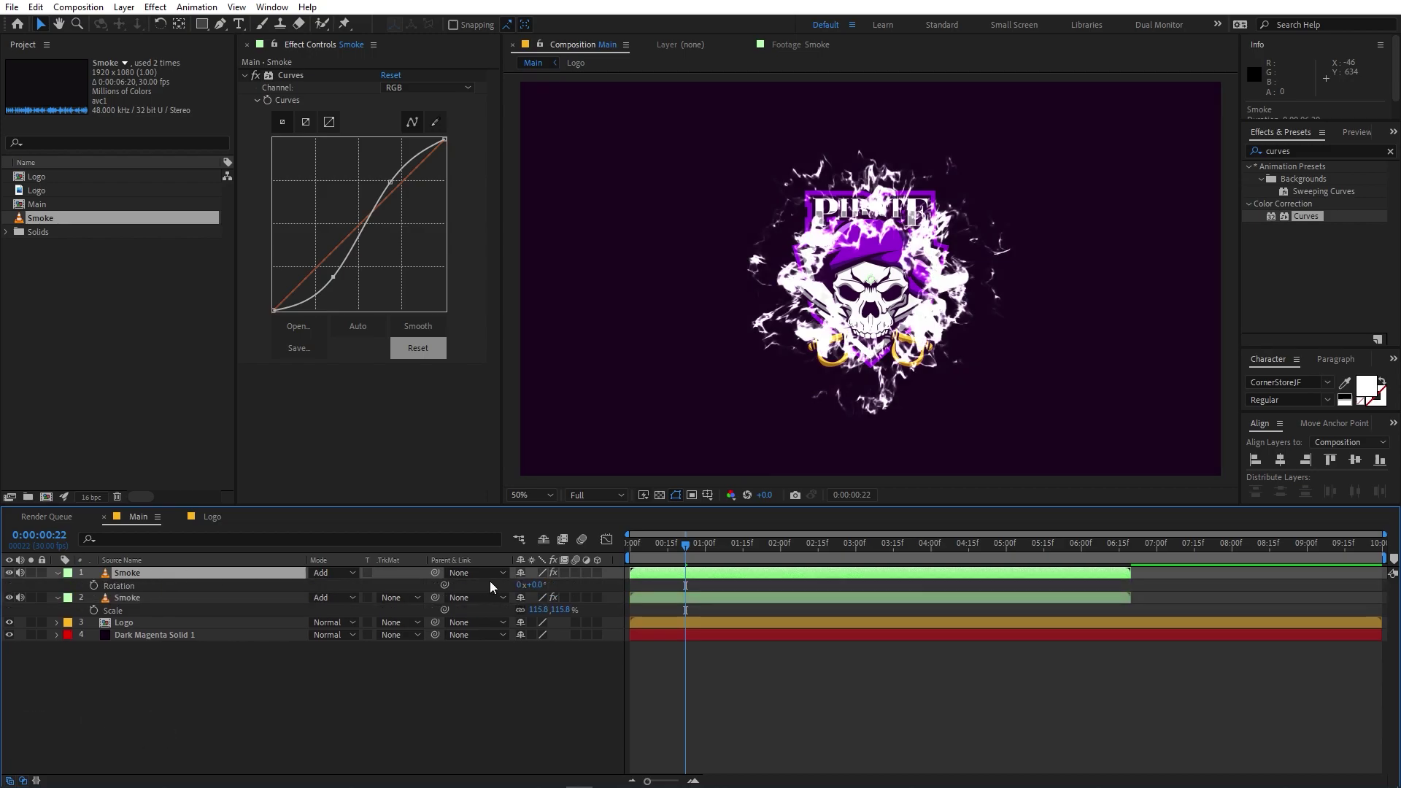
pyautogui.moveTo(536, 585); pyautogui.dragTo(602, 588)
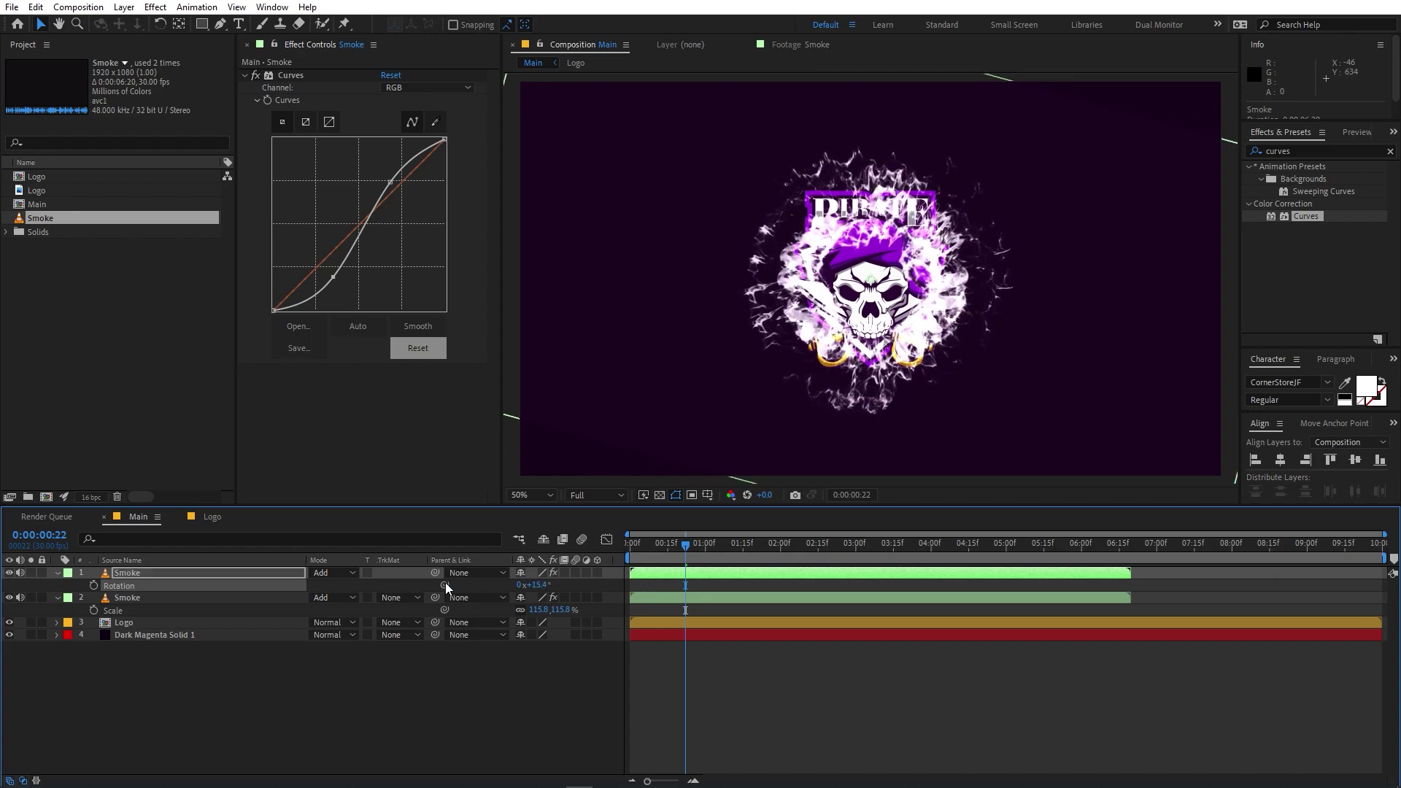
pyautogui.press('s')
pyautogui.moveTo(539, 585); pyautogui.dragTo(732, 560)
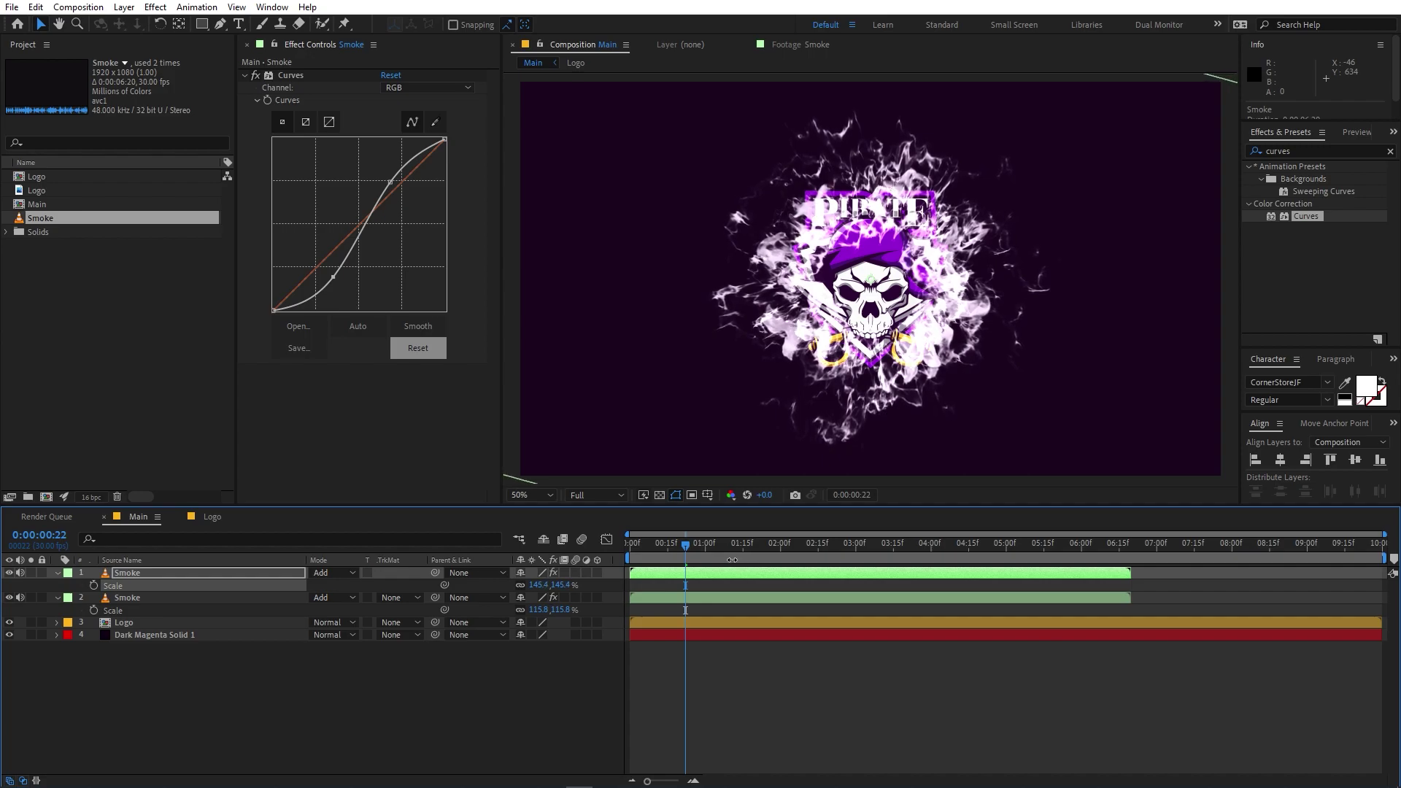
# Add a second Curves effect to the upper Smoke layer and raise its Red channel curve.
pyautogui.click(173, 597)
pyautogui.click(172, 578)
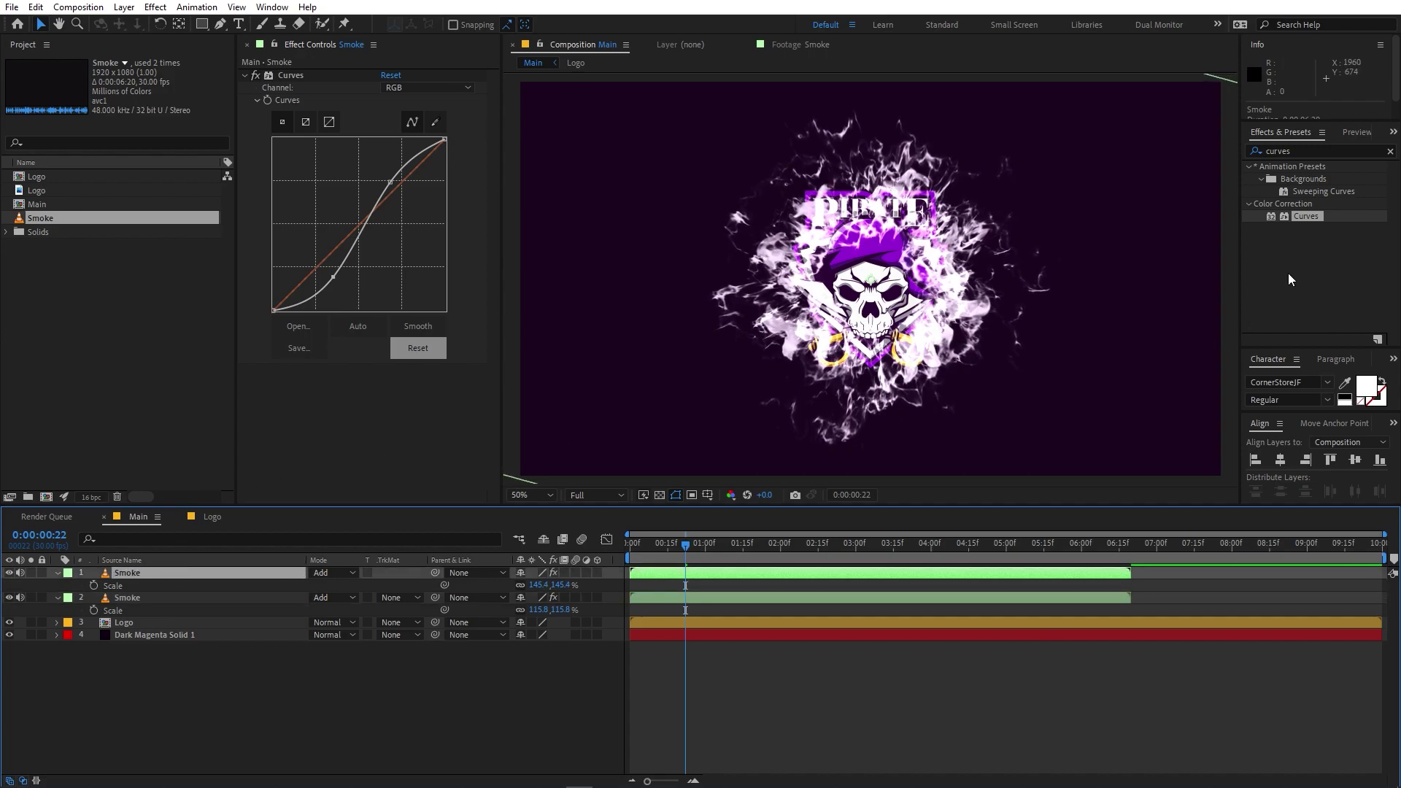
pyautogui.moveTo(1302, 216); pyautogui.dragTo(385, 397)
pyautogui.click(415, 226)
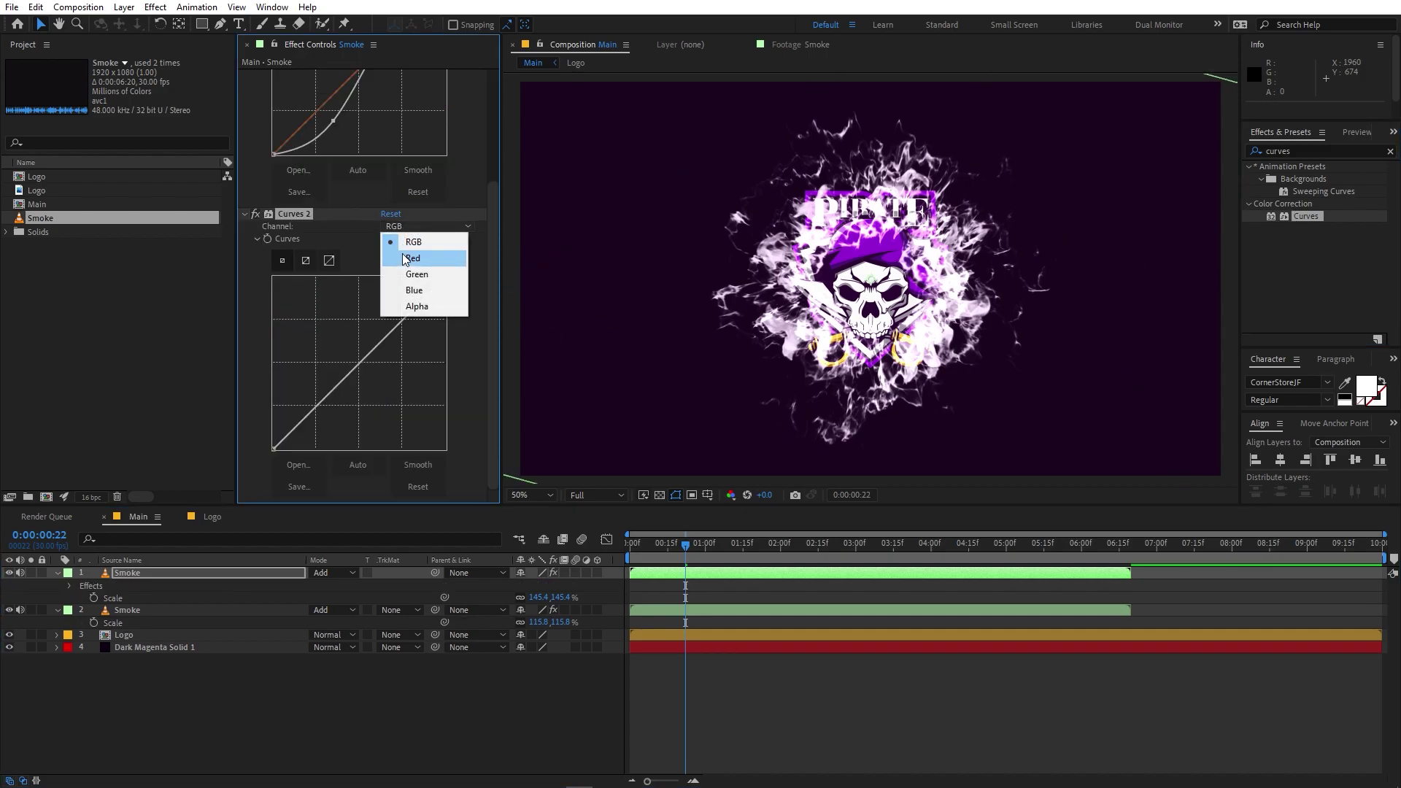
pyautogui.click(411, 260)
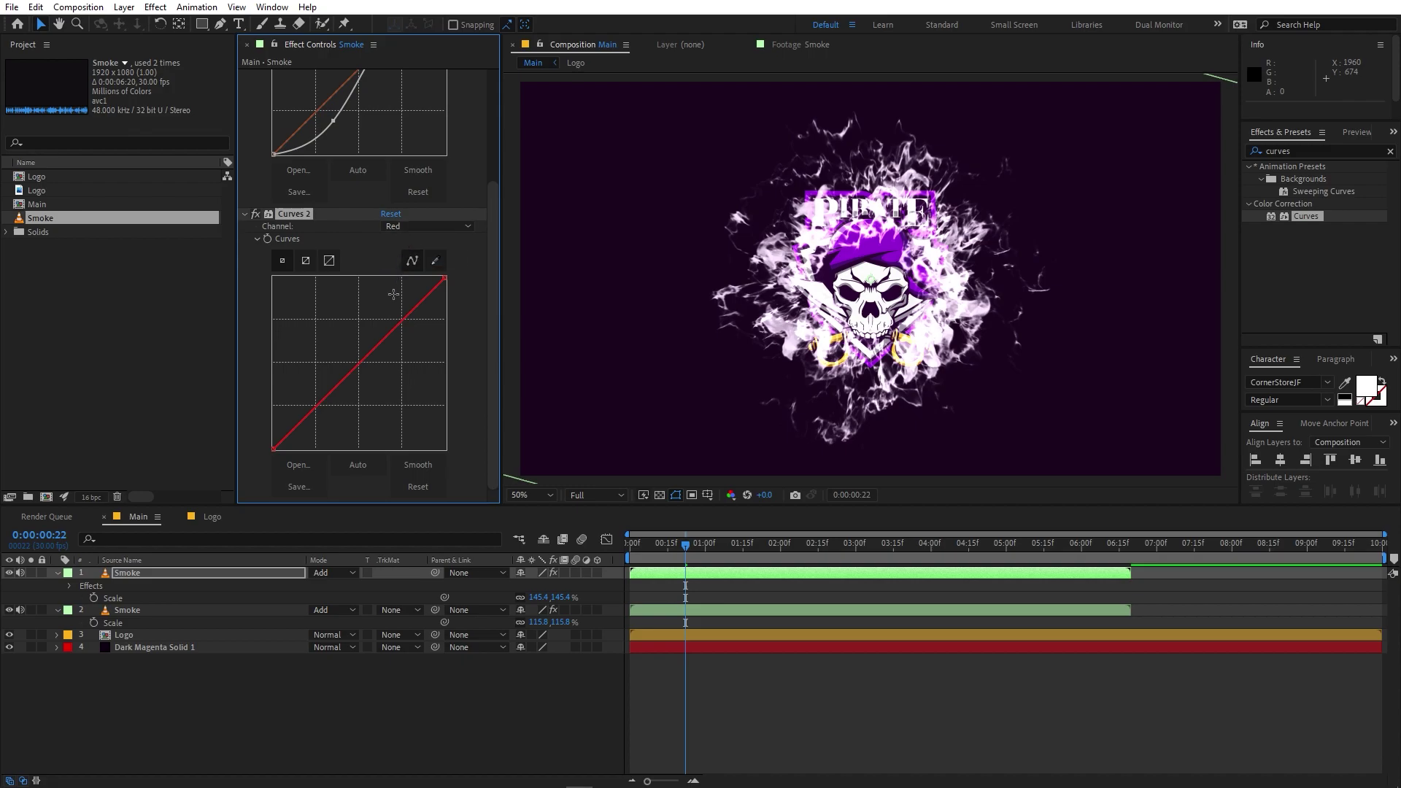
pyautogui.moveTo(407, 315); pyautogui.dragTo(361, 304)
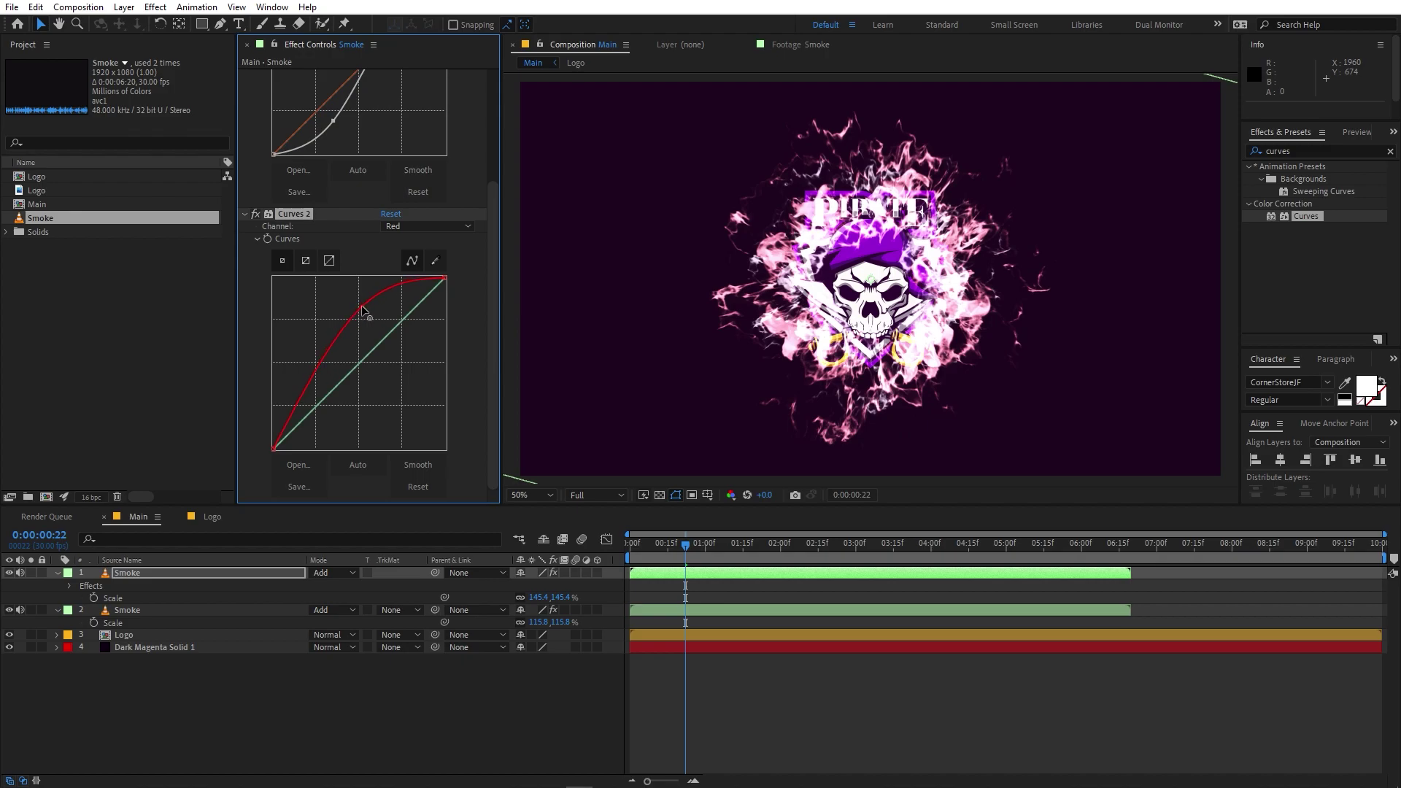
# Raise the Blue curve and lower the Green curve in Curves 2, and preview the animation from the start.
pyautogui.click(432, 226)
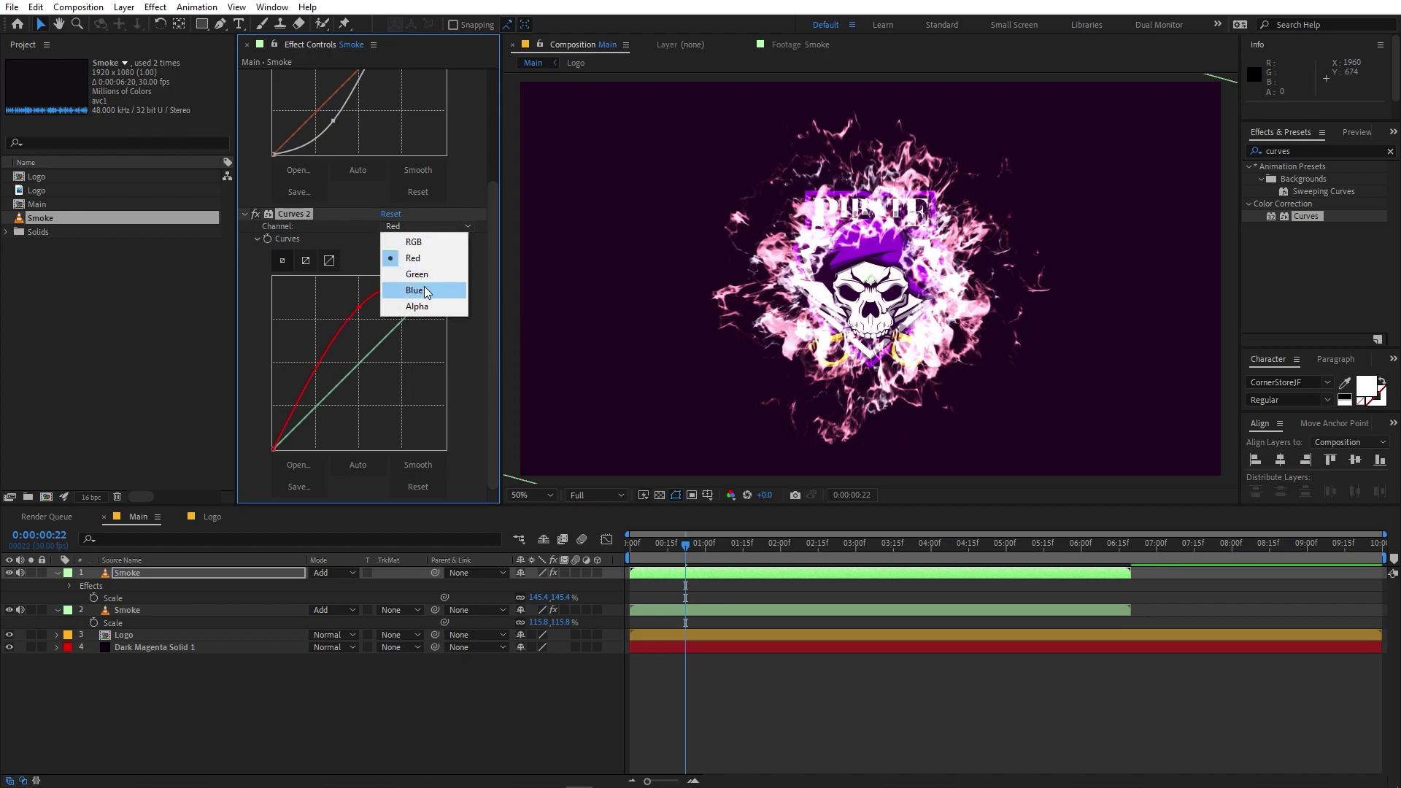
pyautogui.click(413, 290)
pyautogui.moveTo(407, 319); pyautogui.dragTo(394, 316)
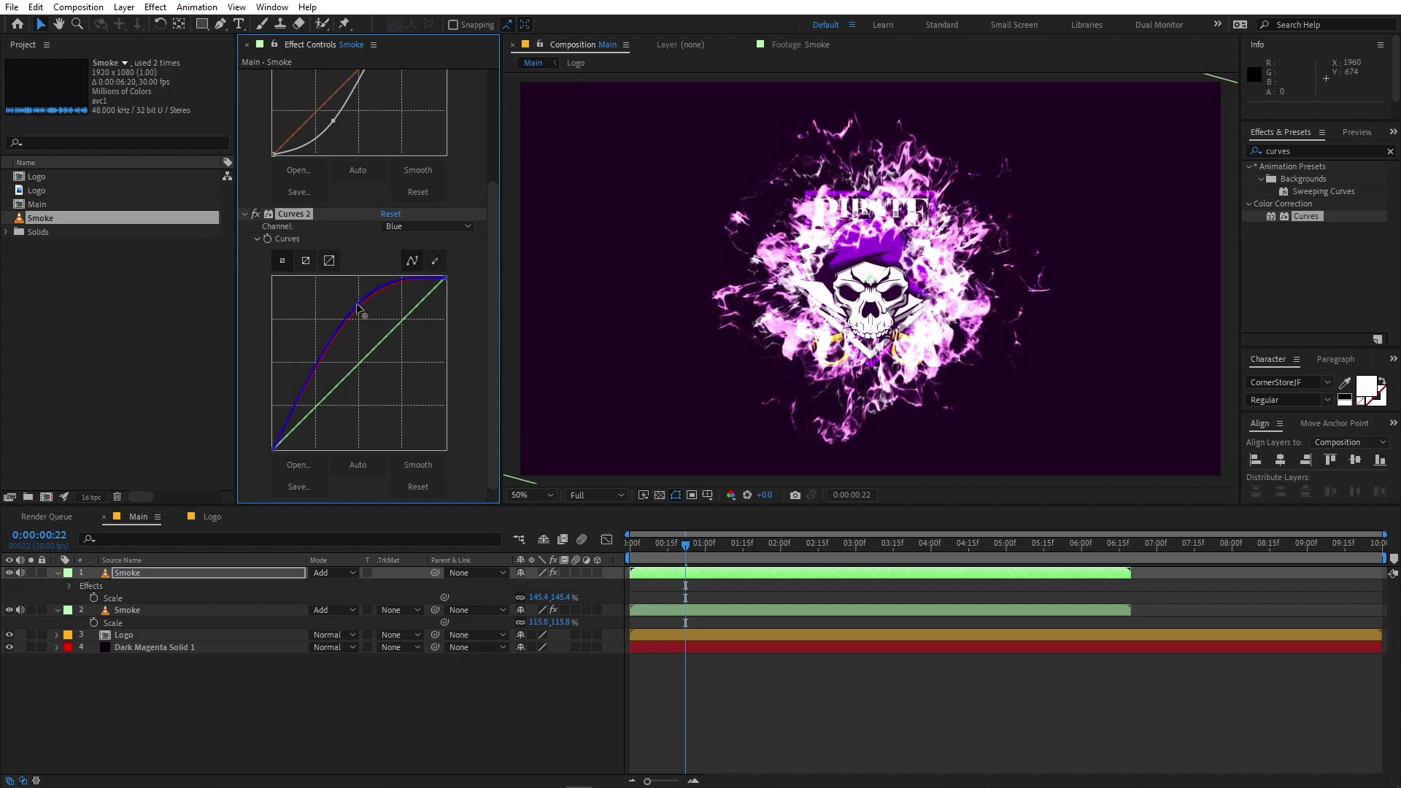
pyautogui.click(432, 226)
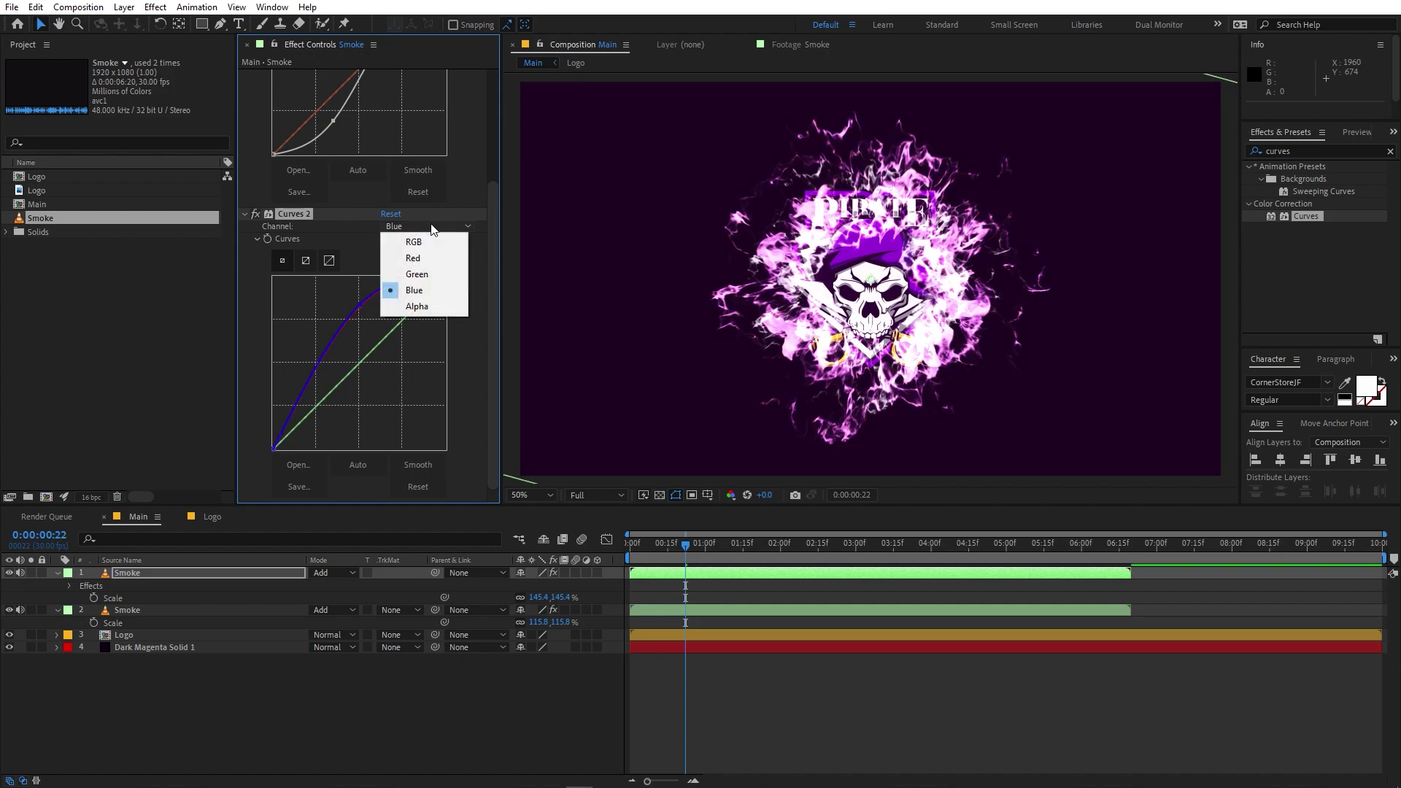
pyautogui.click(419, 274)
pyautogui.moveTo(407, 318); pyautogui.dragTo(410, 331)
pyautogui.click(558, 555)
pyautogui.press('Home')
pyautogui.press('space')
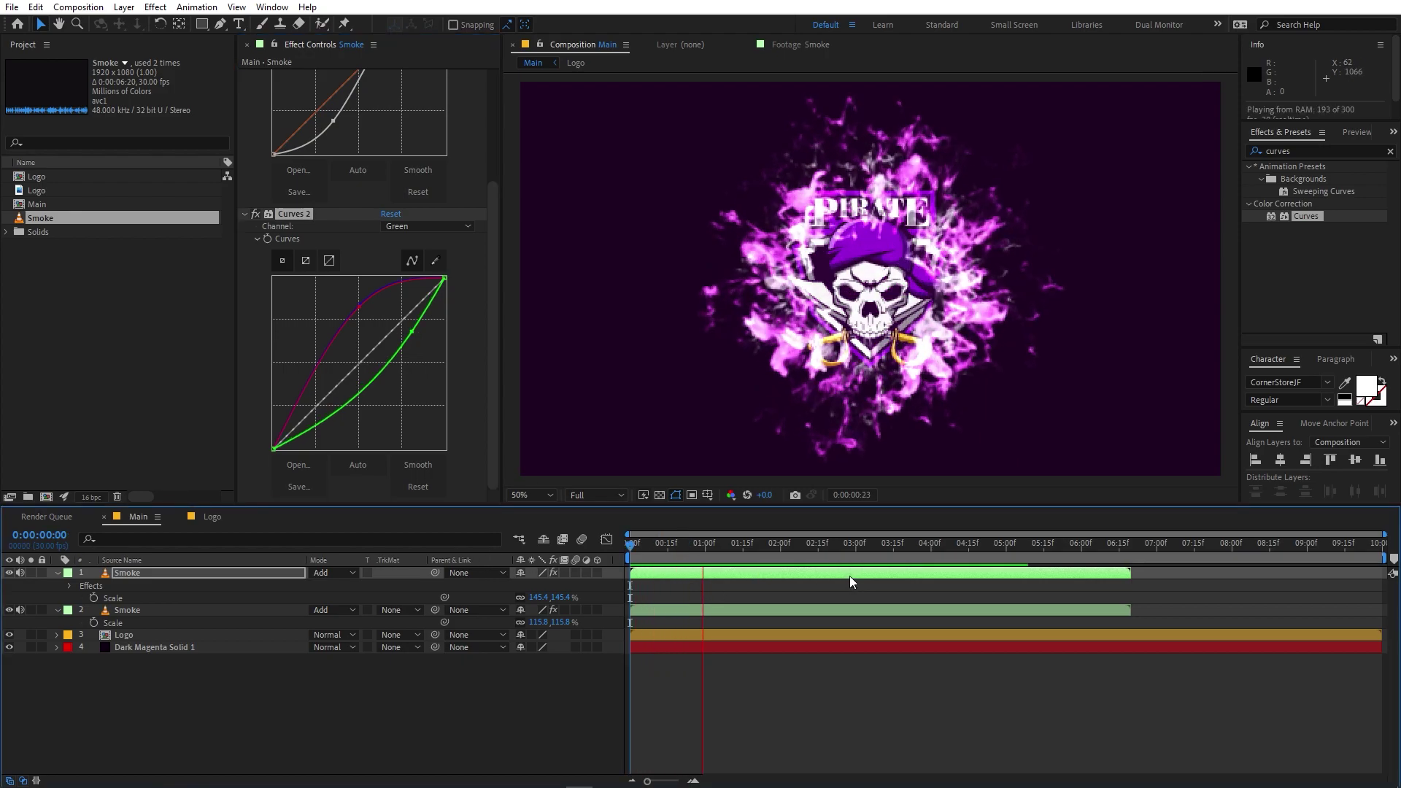
pyautogui.moveTo(702, 550)
pyautogui.mouseDown()
pyautogui.moveTo(802, 552)
pyautogui.moveTo(673, 561)
pyautogui.moveTo(718, 556)
pyautogui.mouseUp()
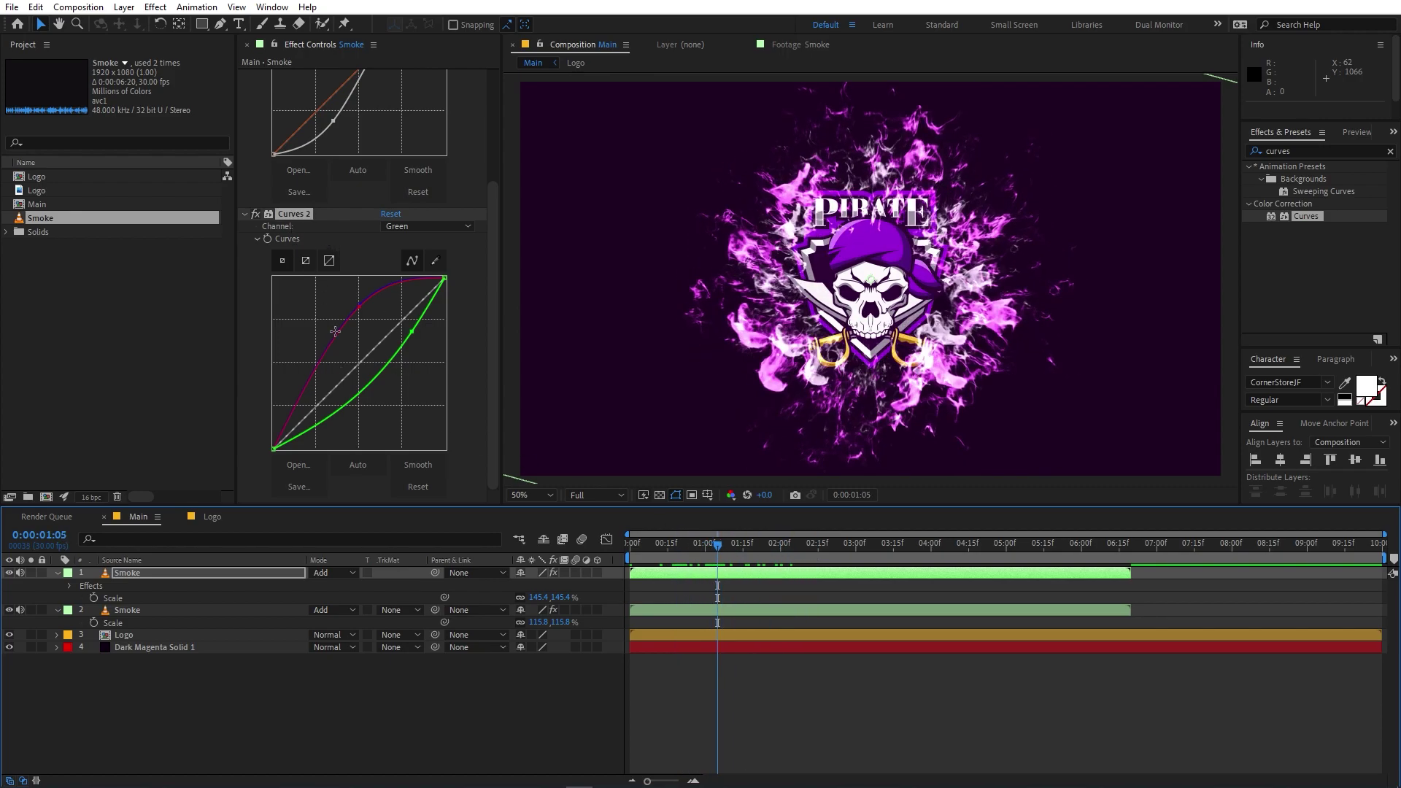
# Create a new dark magenta solid in Main and apply the Fractal Noise effect to it.
pyautogui.press('Home')
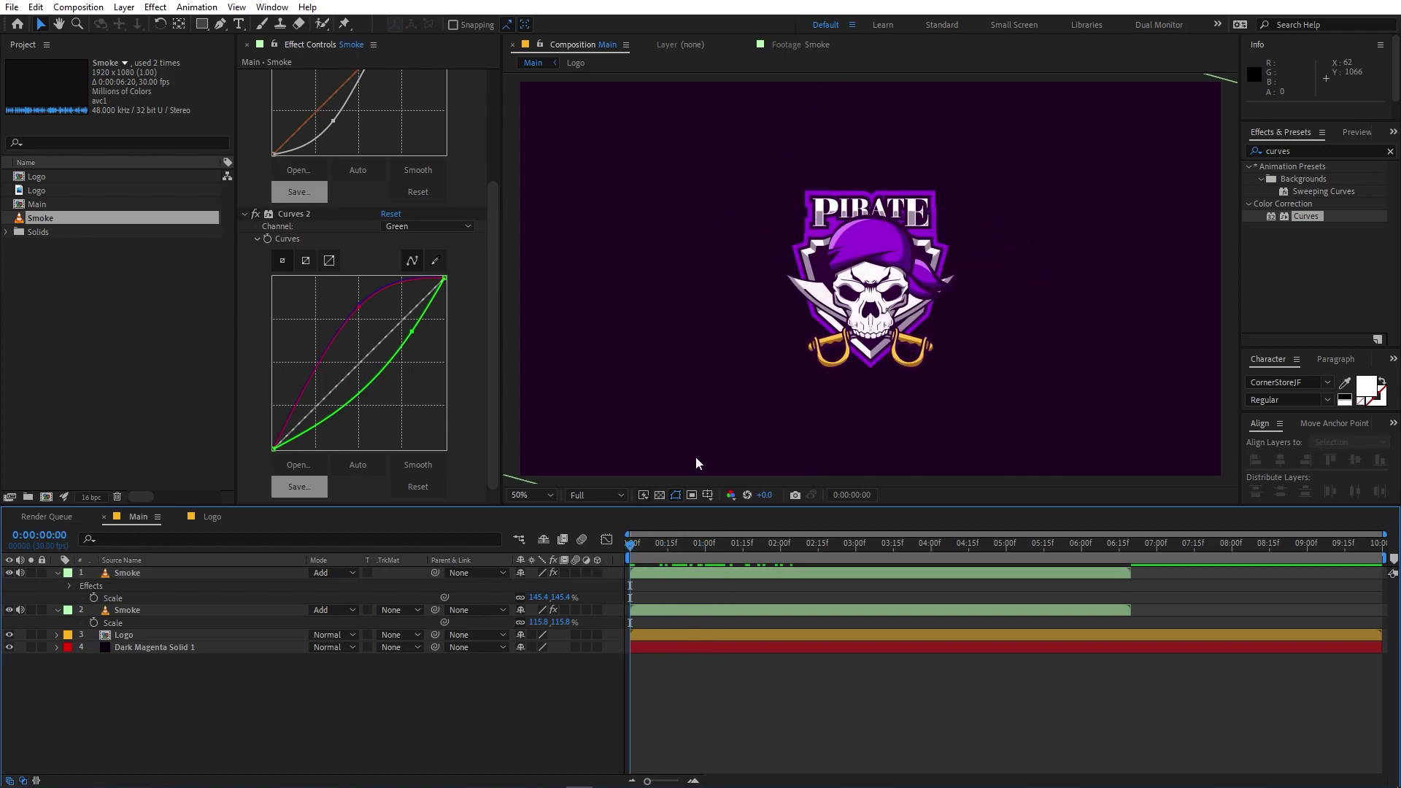
pyautogui.rightClick(222, 705)
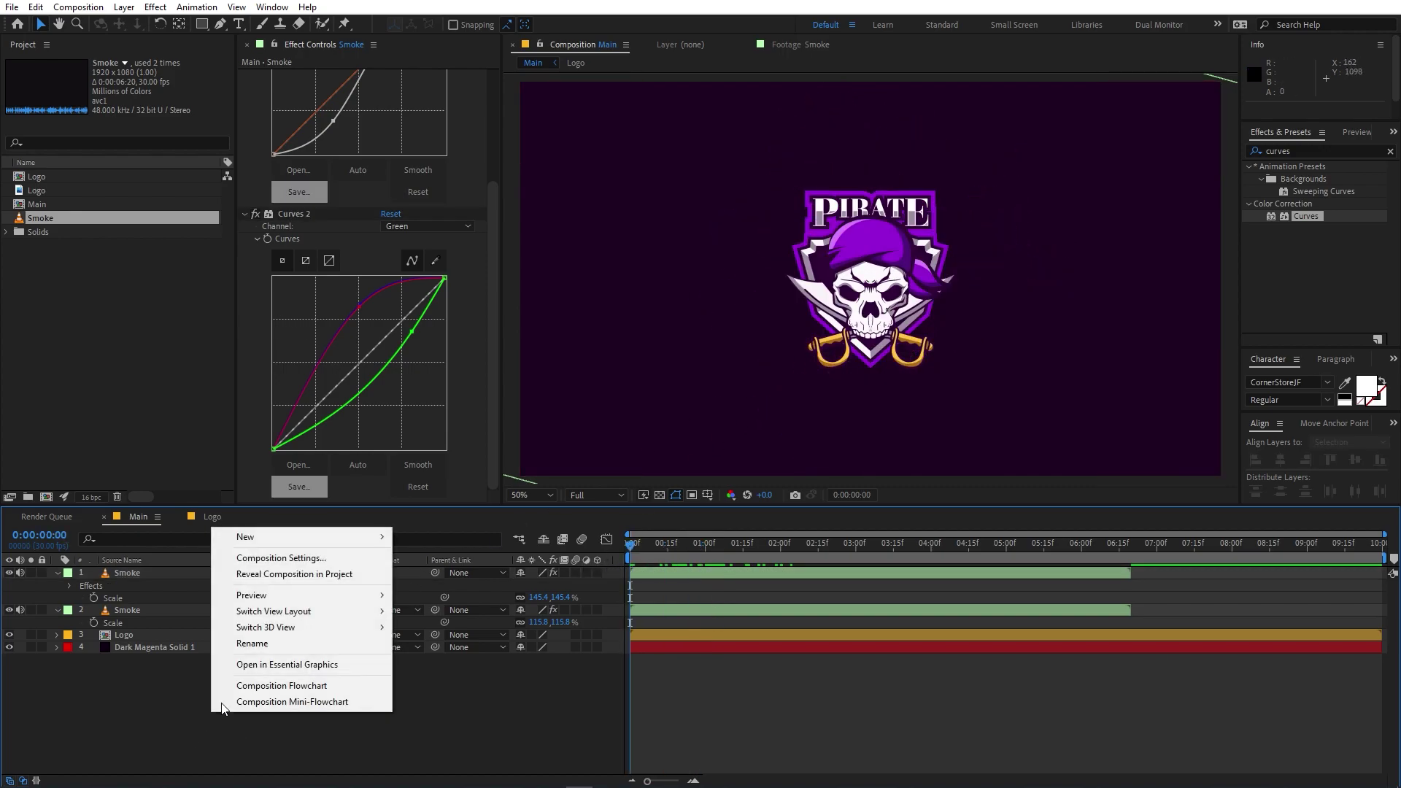
pyautogui.moveTo(321, 536)
pyautogui.click(478, 572)
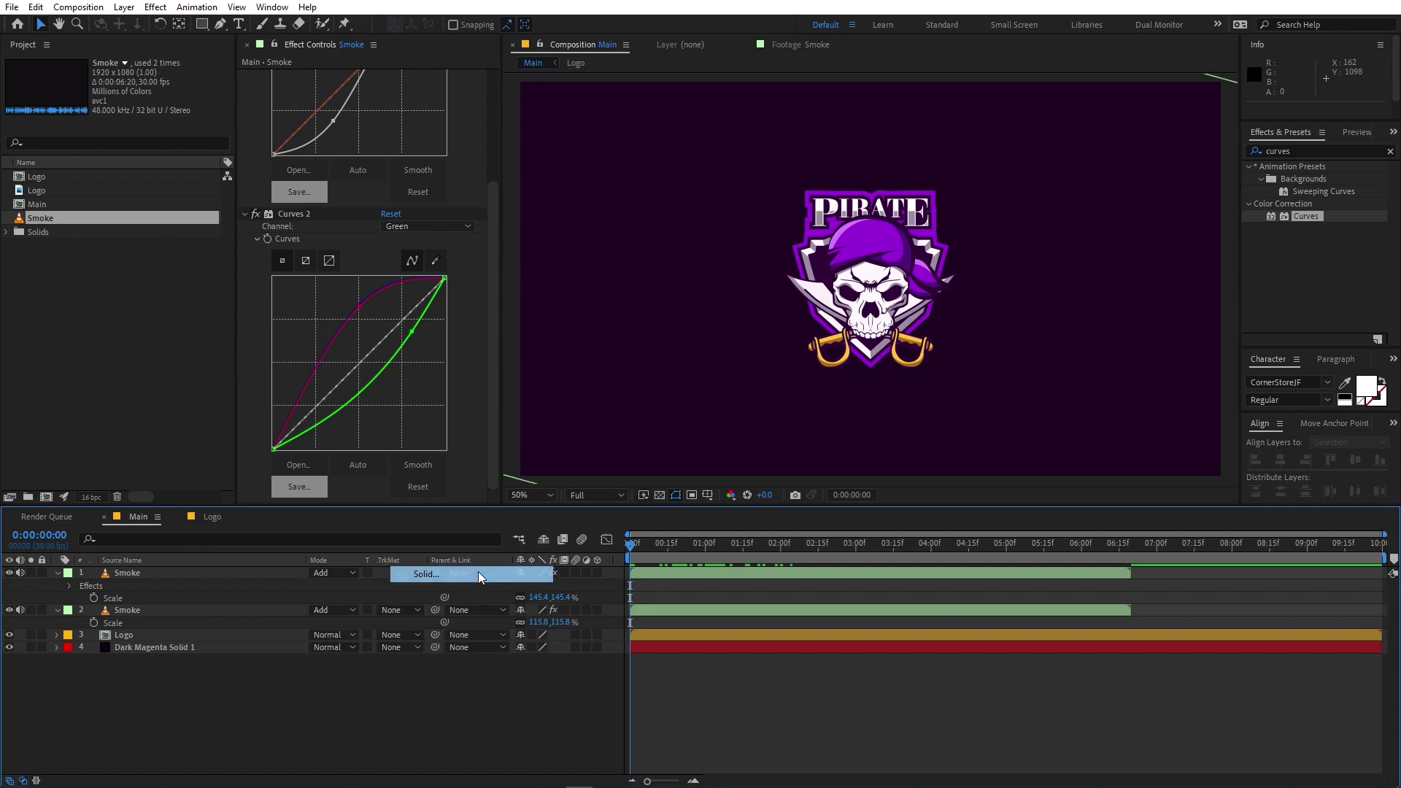
pyautogui.click(219, 296)
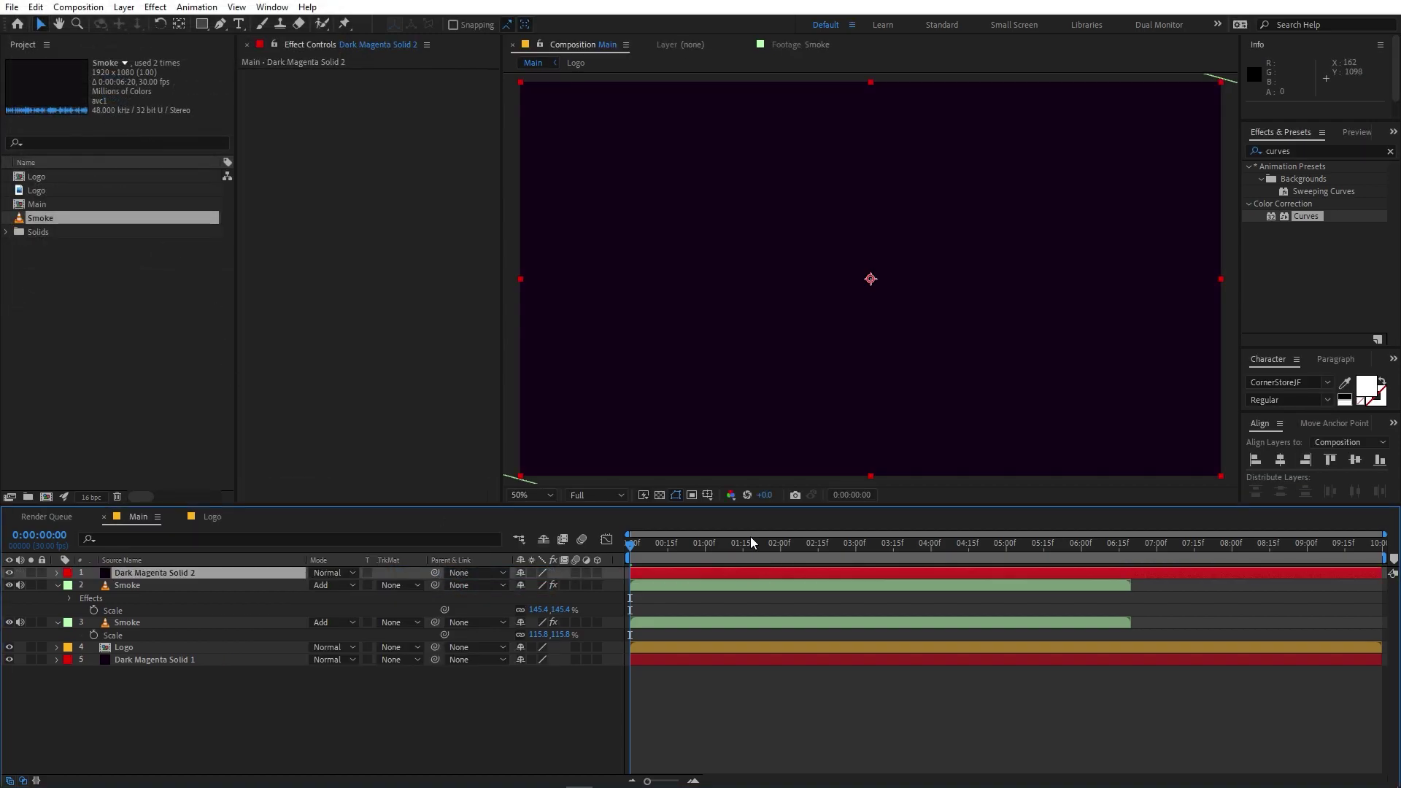
pyautogui.click(1332, 150)
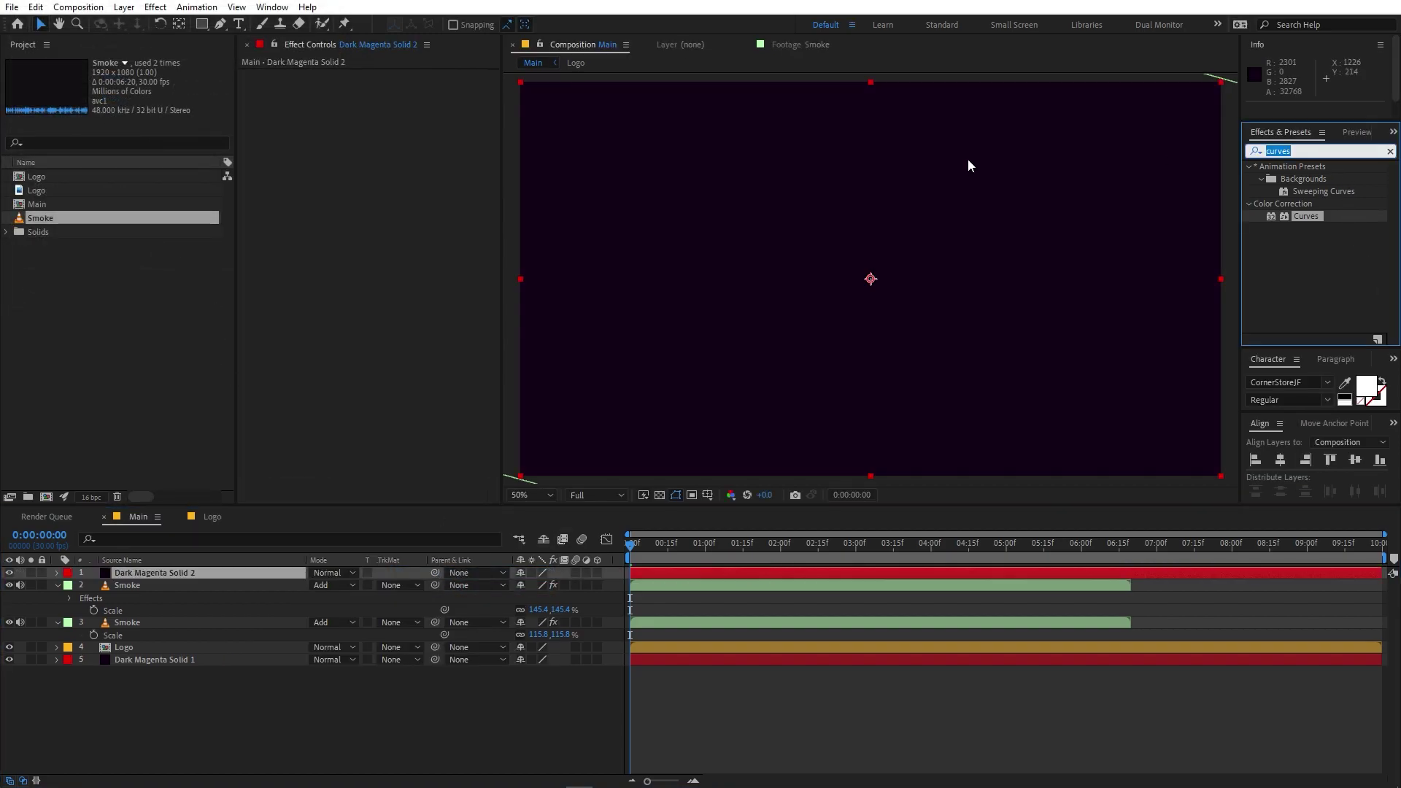
pyautogui.write('fract')
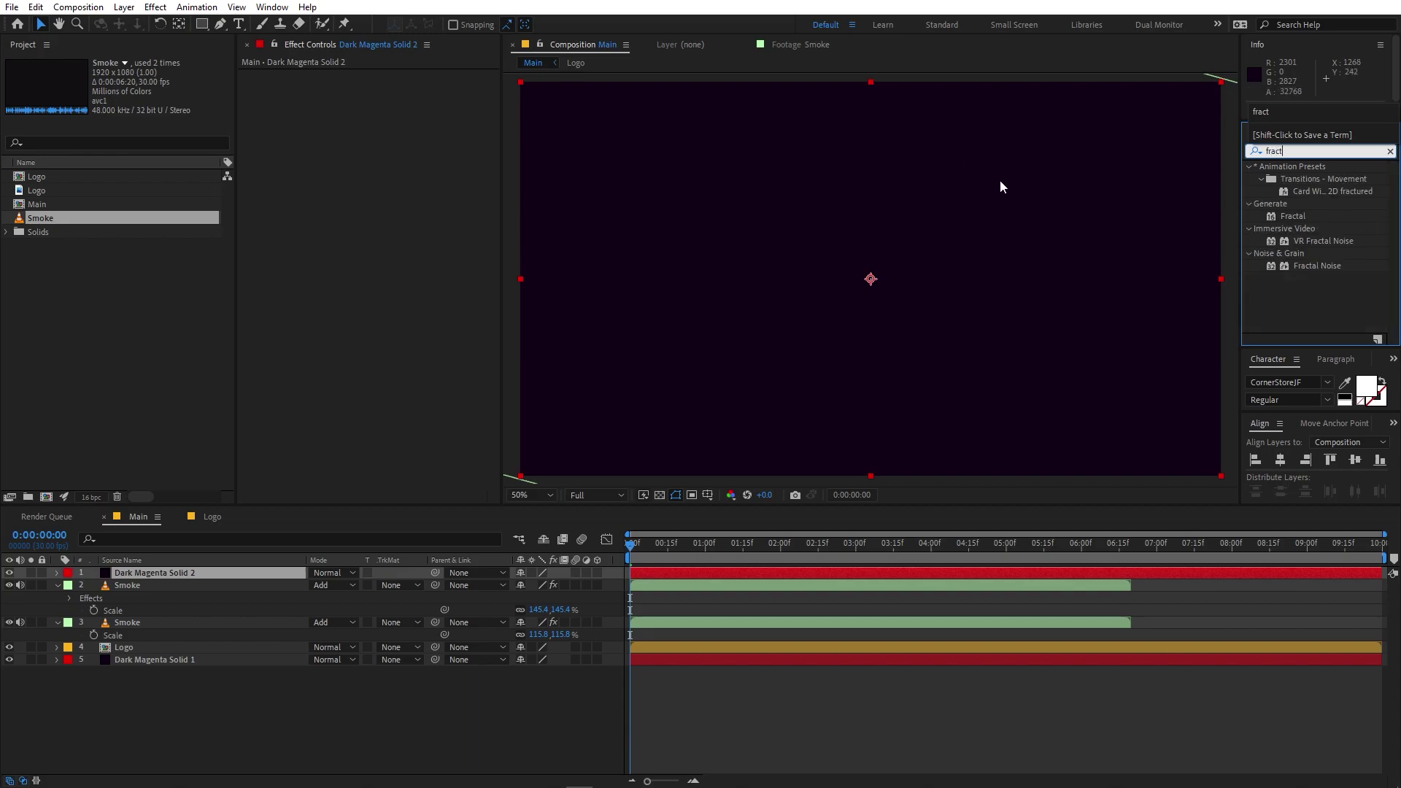
pyautogui.moveTo(1290, 264); pyautogui.dragTo(185, 572)
# Set the Fractal Noise Contrast to 605, Brightness to 15, Complexity to 5 and Scale to 188.
pyautogui.write('605')
pyautogui.press('Return')
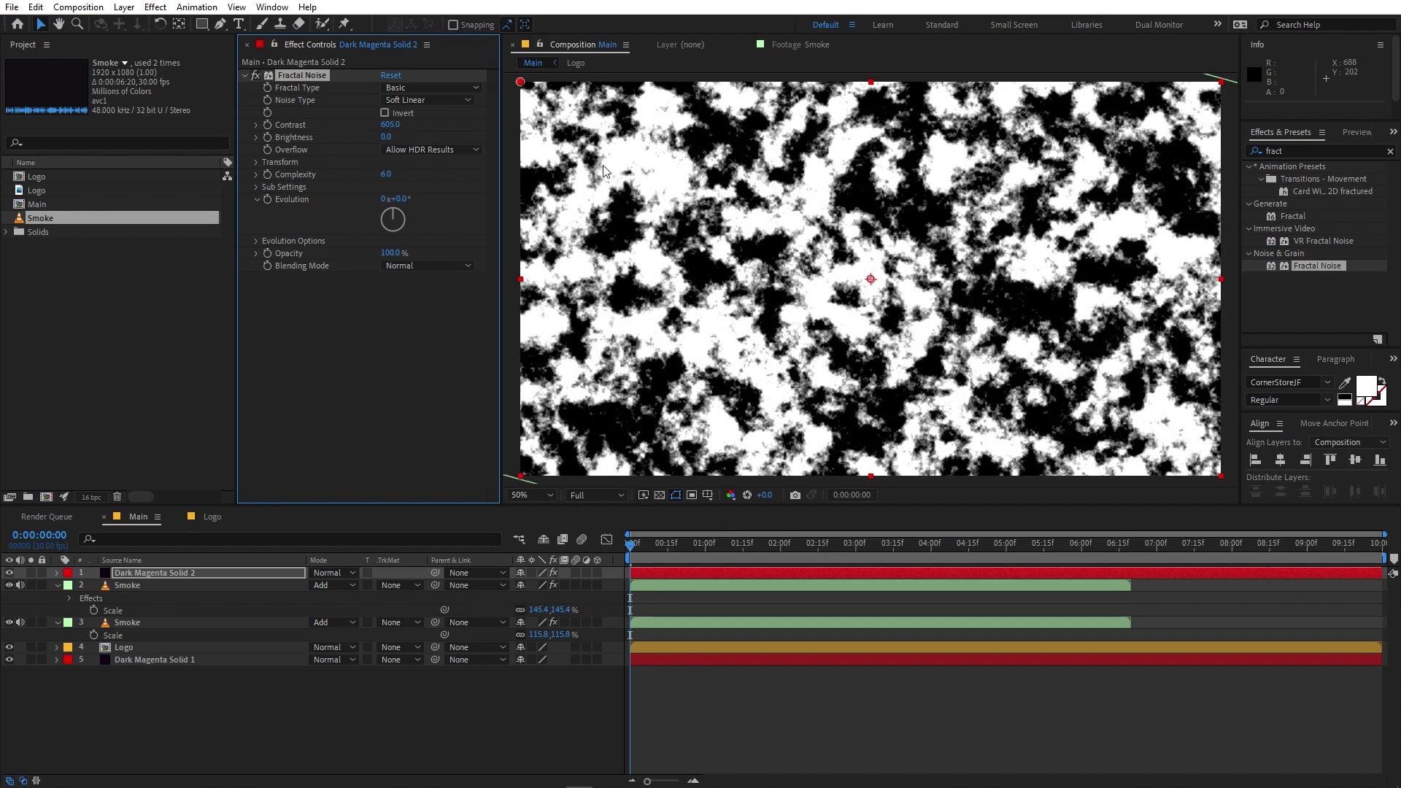
pyautogui.moveTo(385, 138)
pyautogui.mouseDown()
pyautogui.moveTo(409, 138)
pyautogui.moveTo(398, 138)
pyautogui.mouseUp()
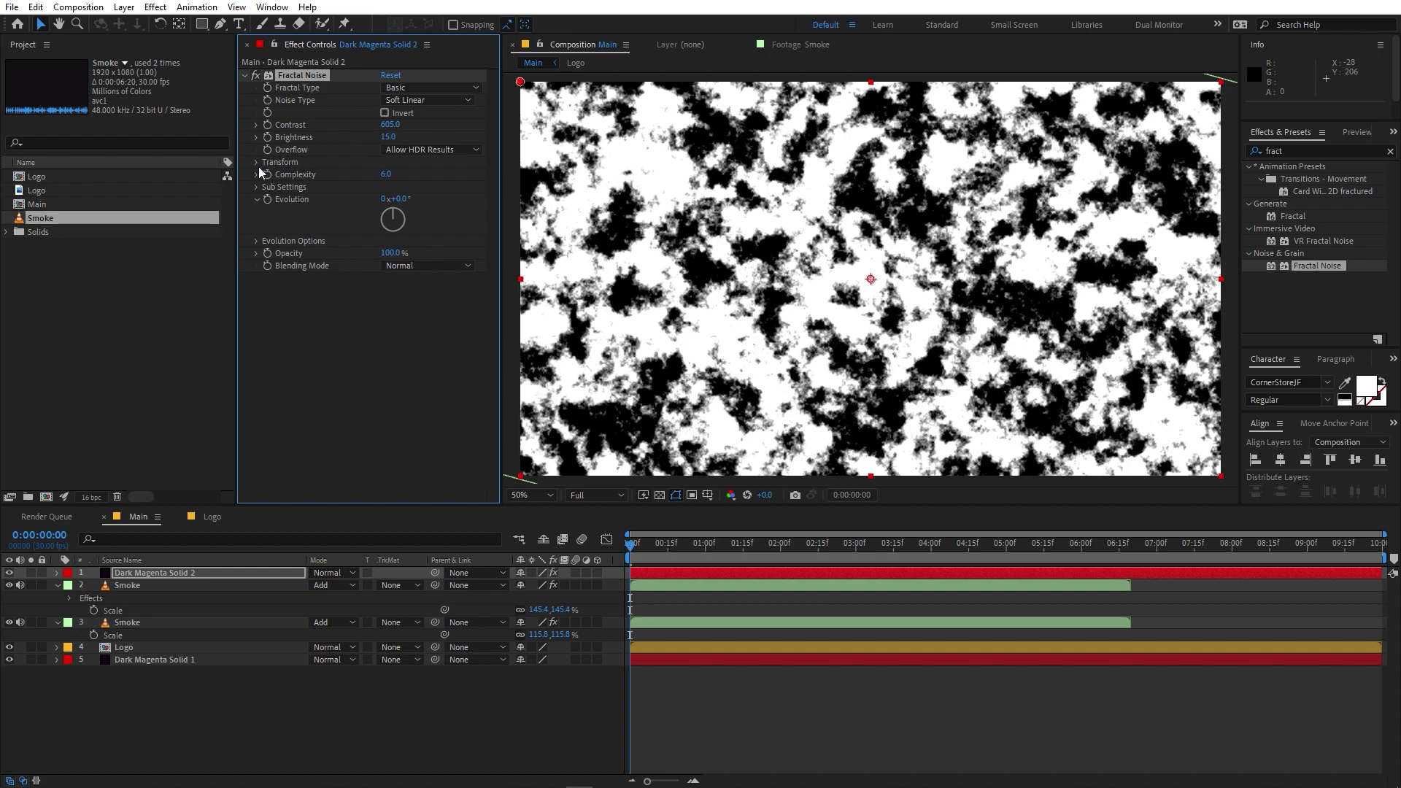
pyautogui.click(387, 175)
pyautogui.click(354, 246)
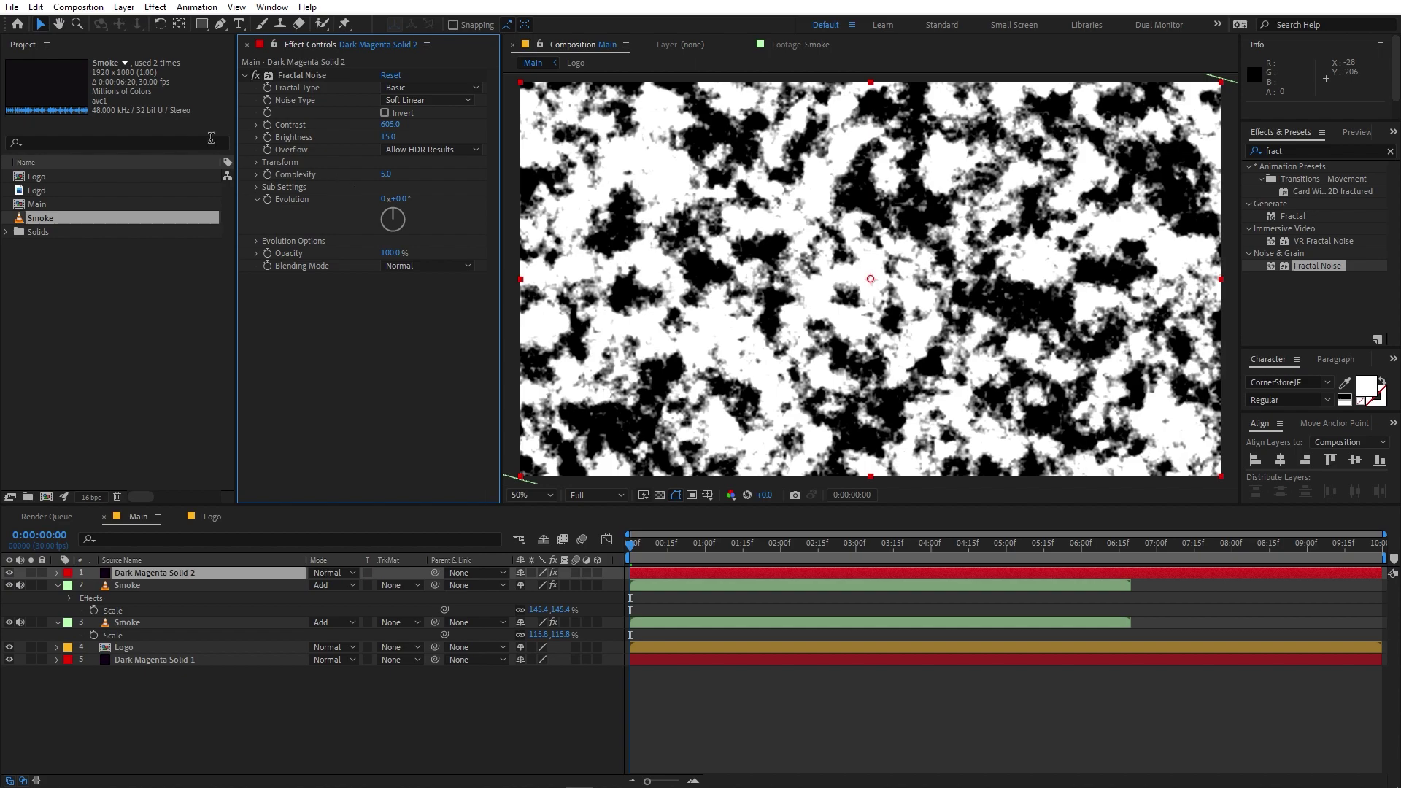
pyautogui.click(257, 161)
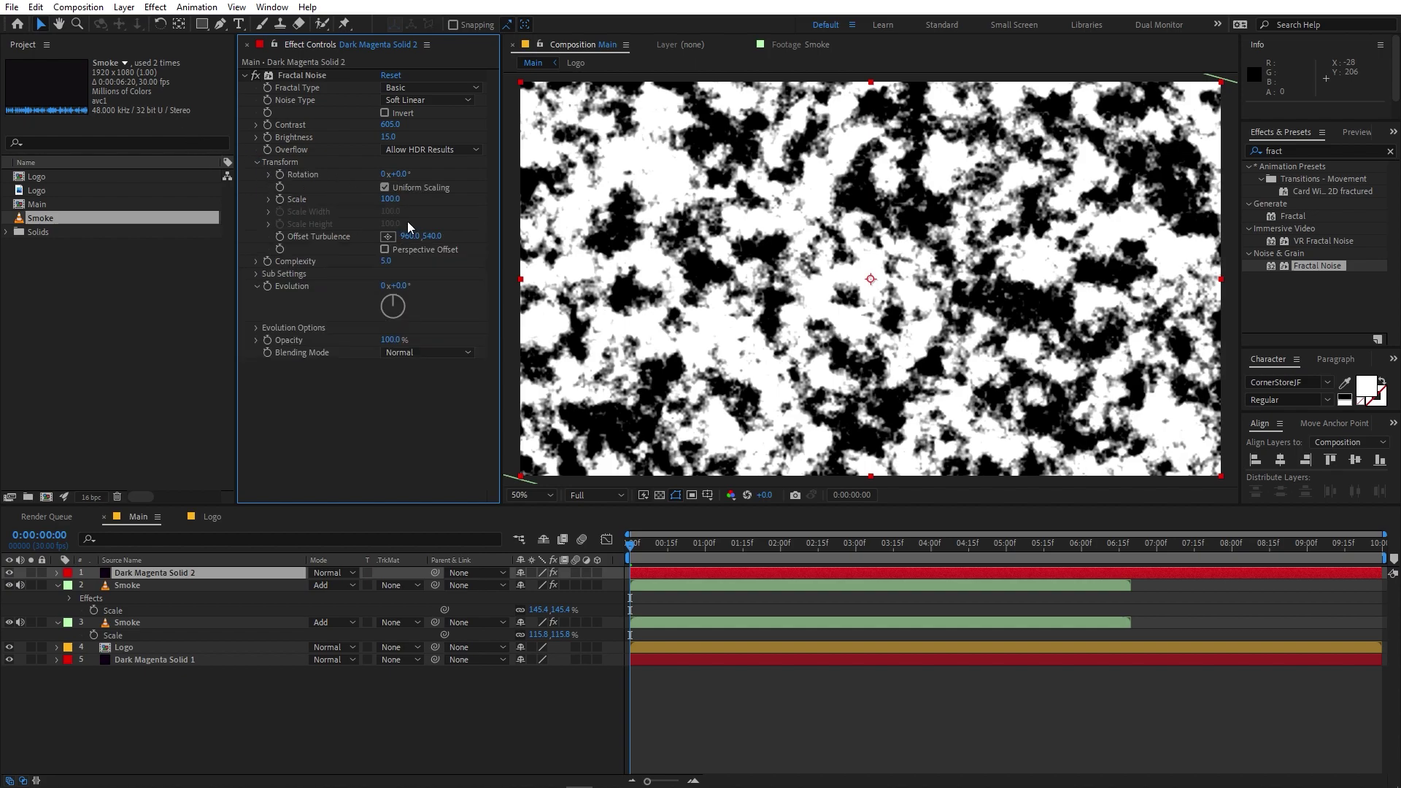
pyautogui.moveTo(396, 203); pyautogui.dragTo(478, 217)
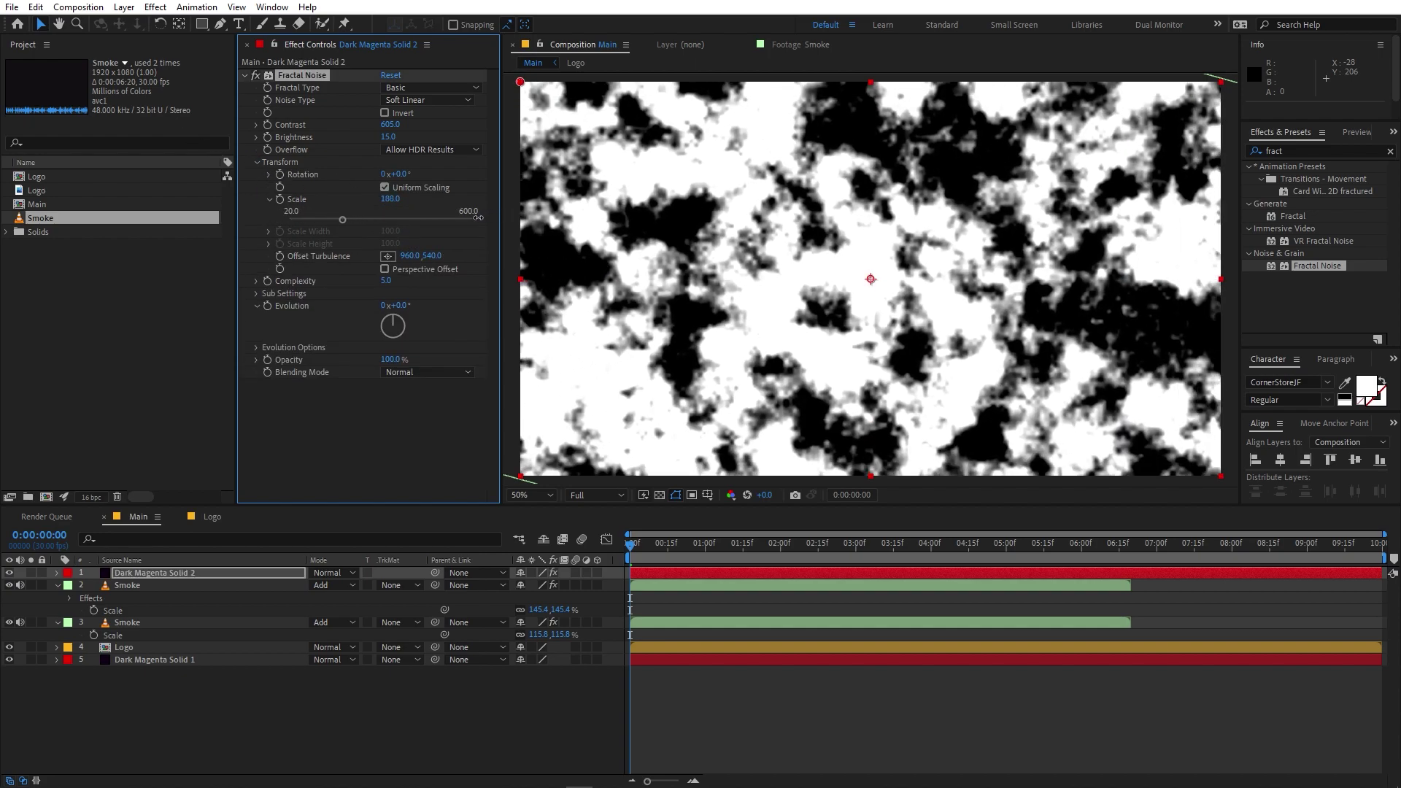
# Move the Fractal Noise solid directly above the Logo layer and set it as Logo's luma track matte.
pyautogui.moveTo(169, 572); pyautogui.dragTo(165, 645)
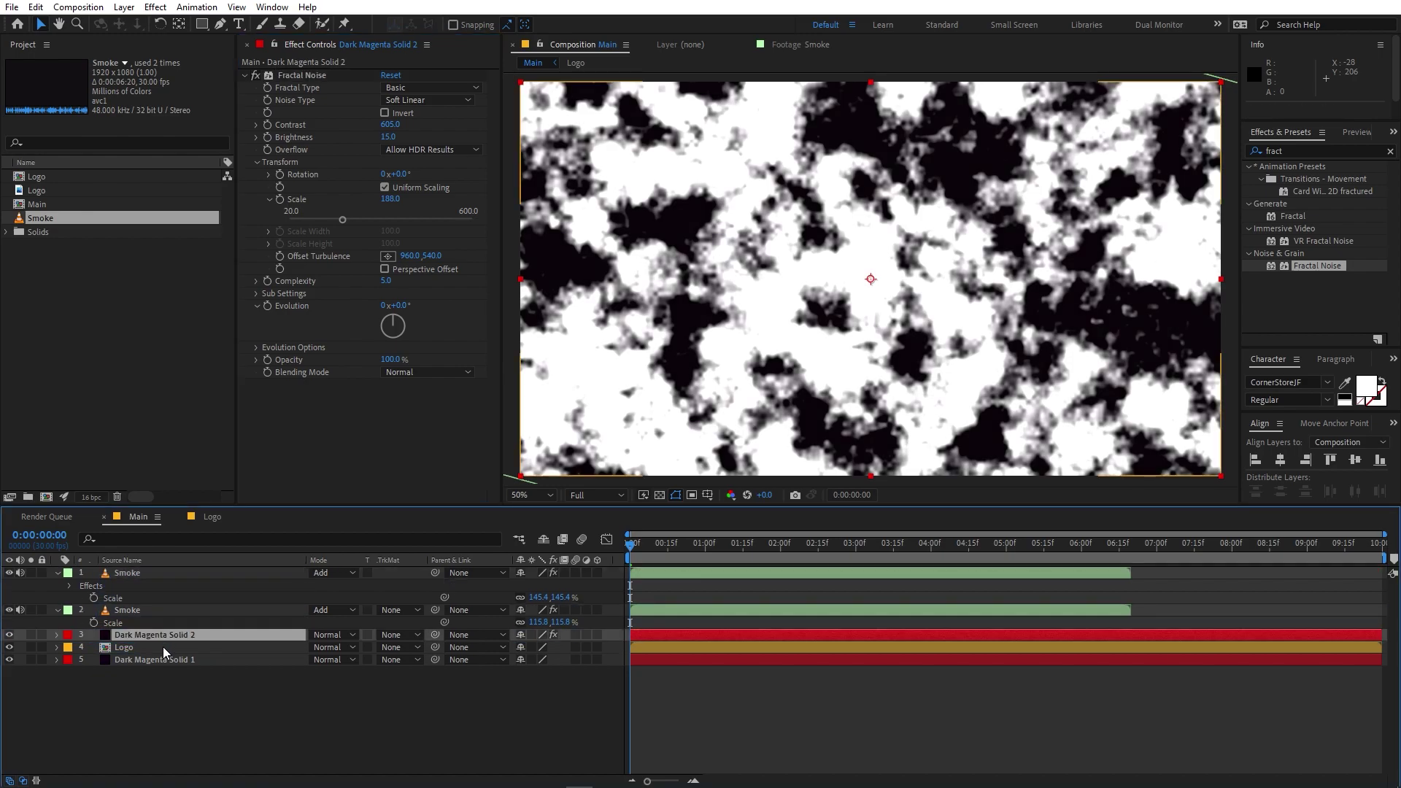
pyautogui.click(150, 648)
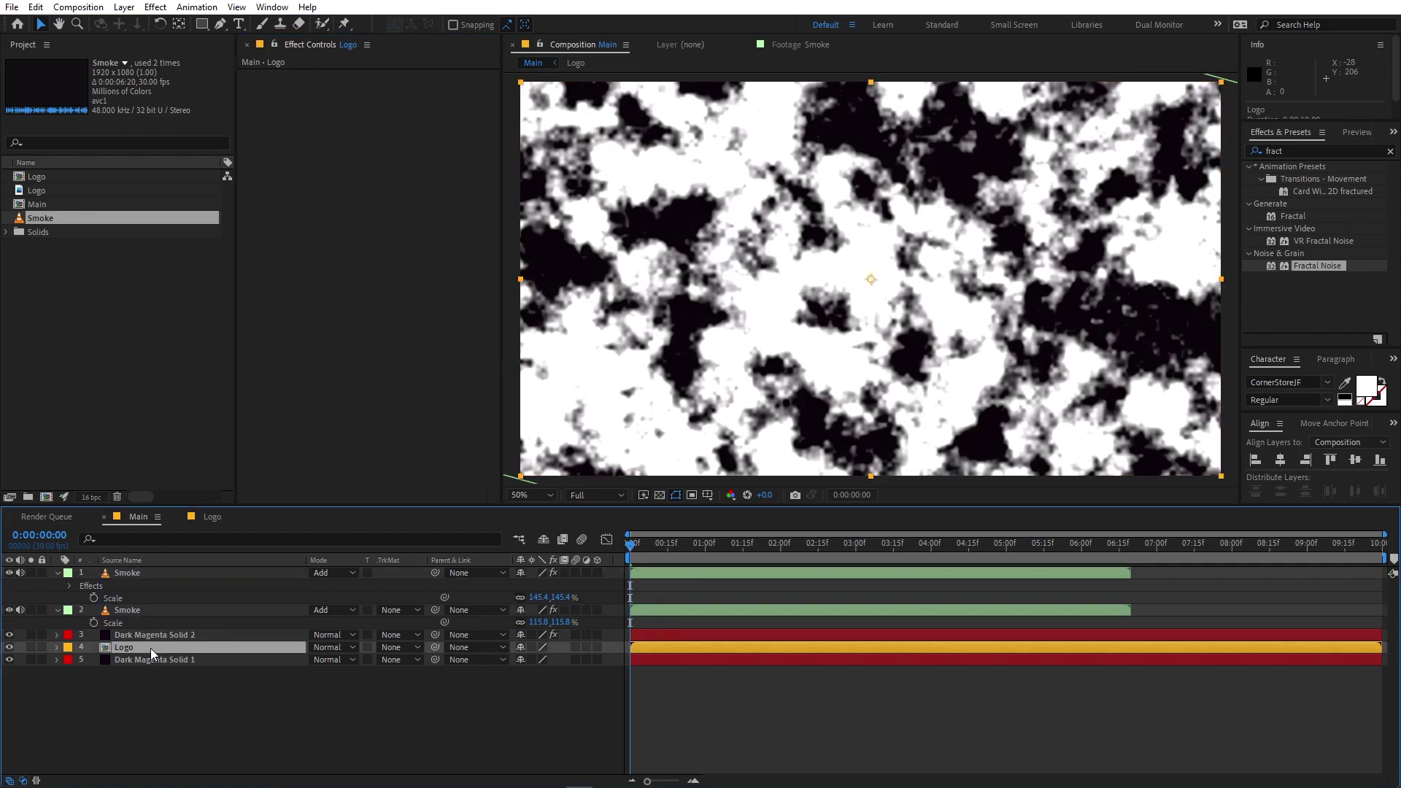
pyautogui.click(402, 649)
pyautogui.click(430, 718)
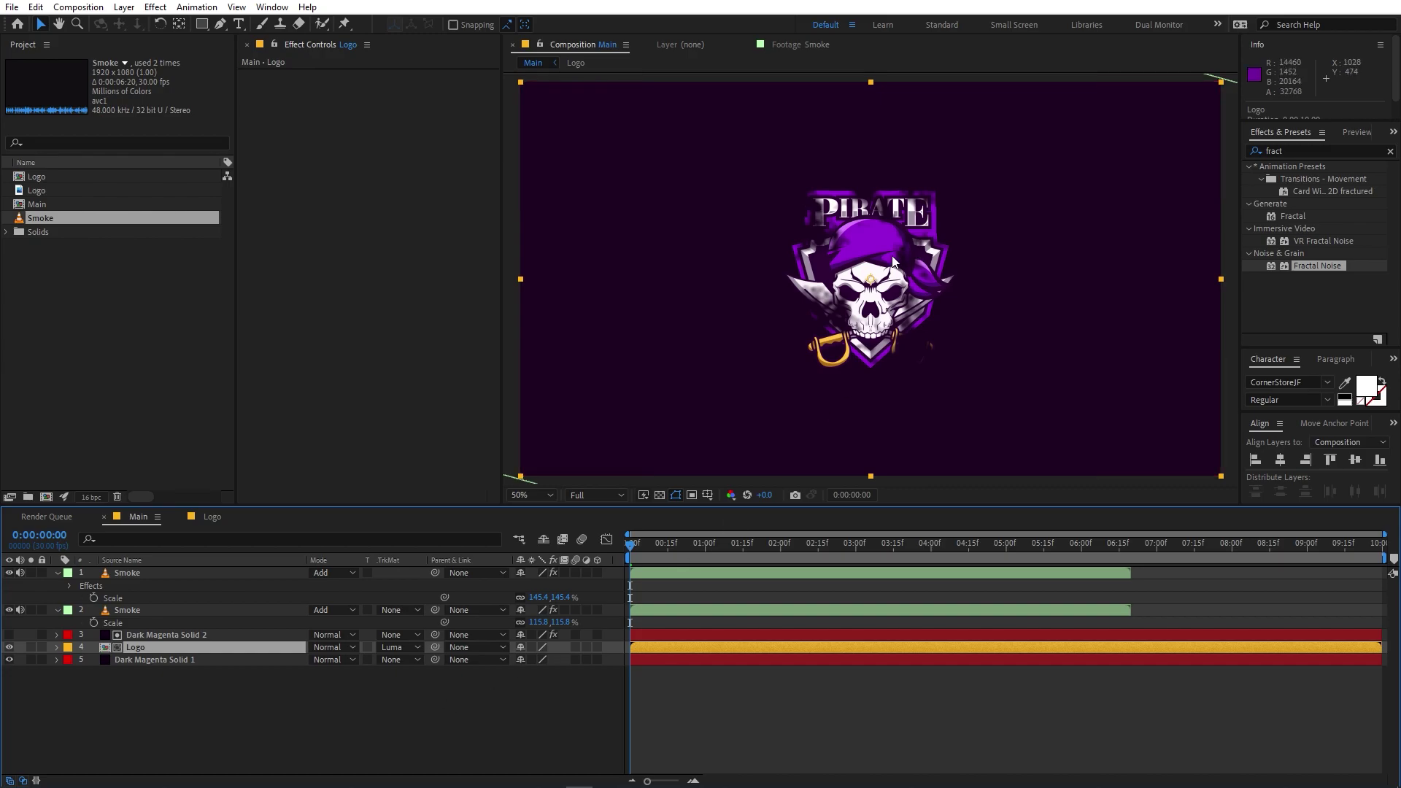
# Set the Fractal Noise Brightness to -300 and keyframe it at 0:00:00:00.
pyautogui.press('/')
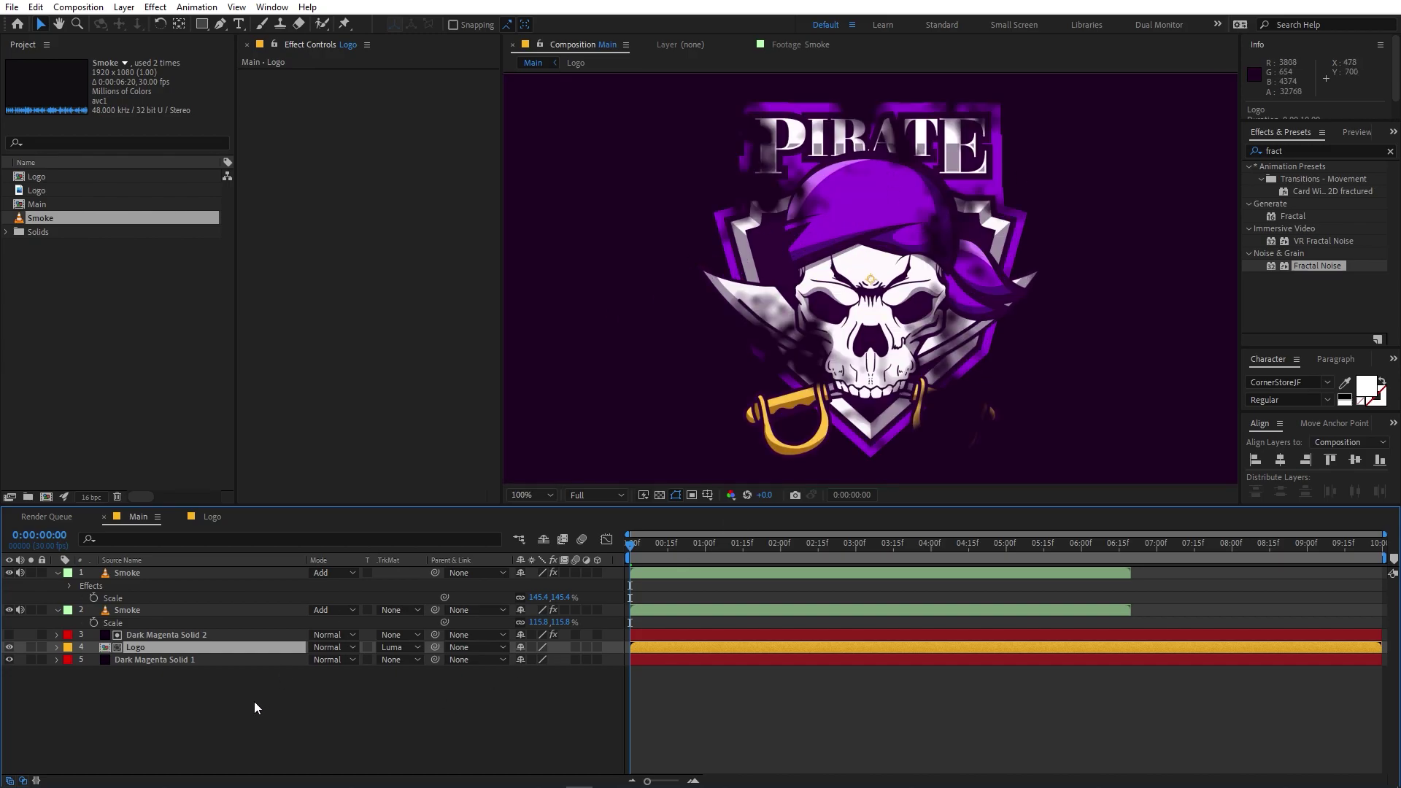
pyautogui.click(146, 634)
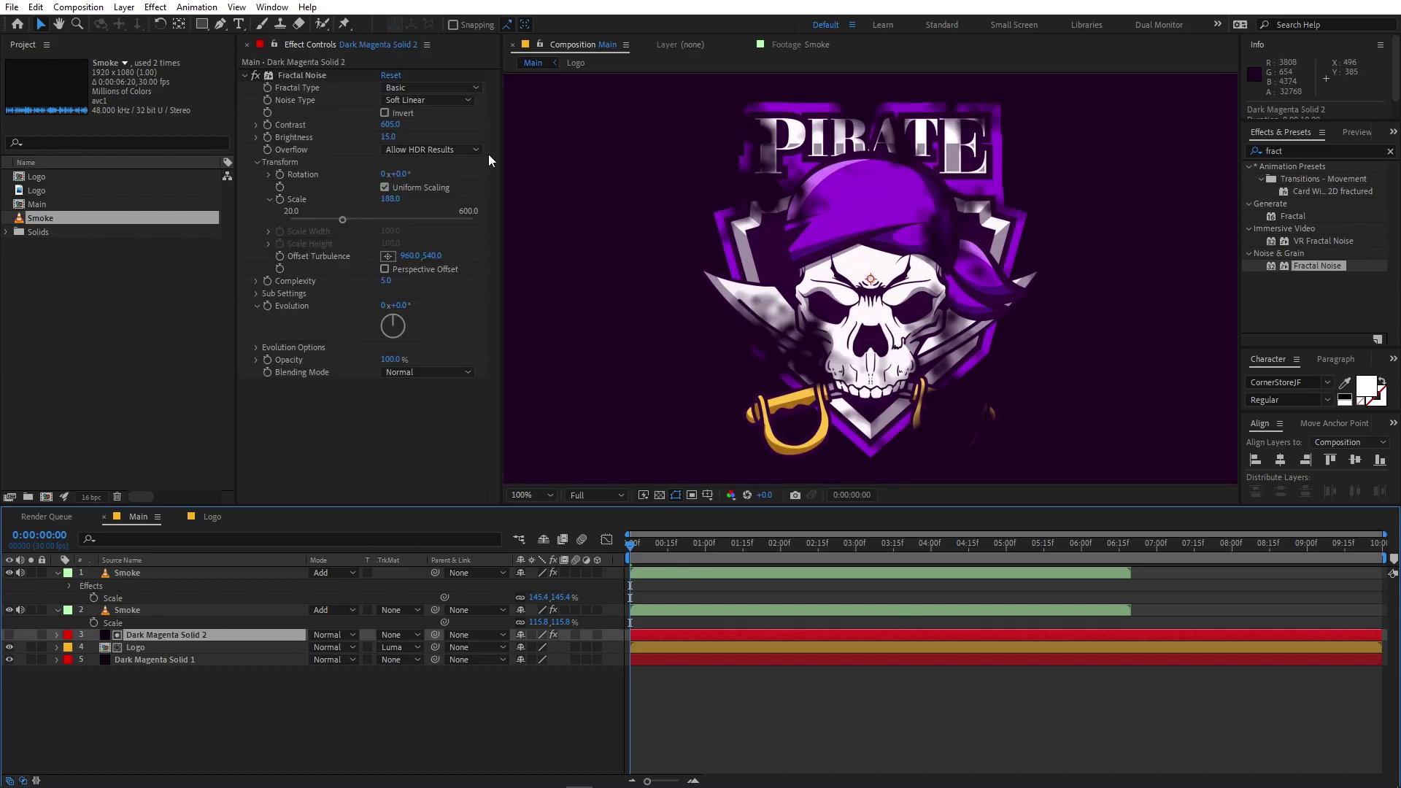
pyautogui.moveTo(389, 141); pyautogui.dragTo(264, 244)
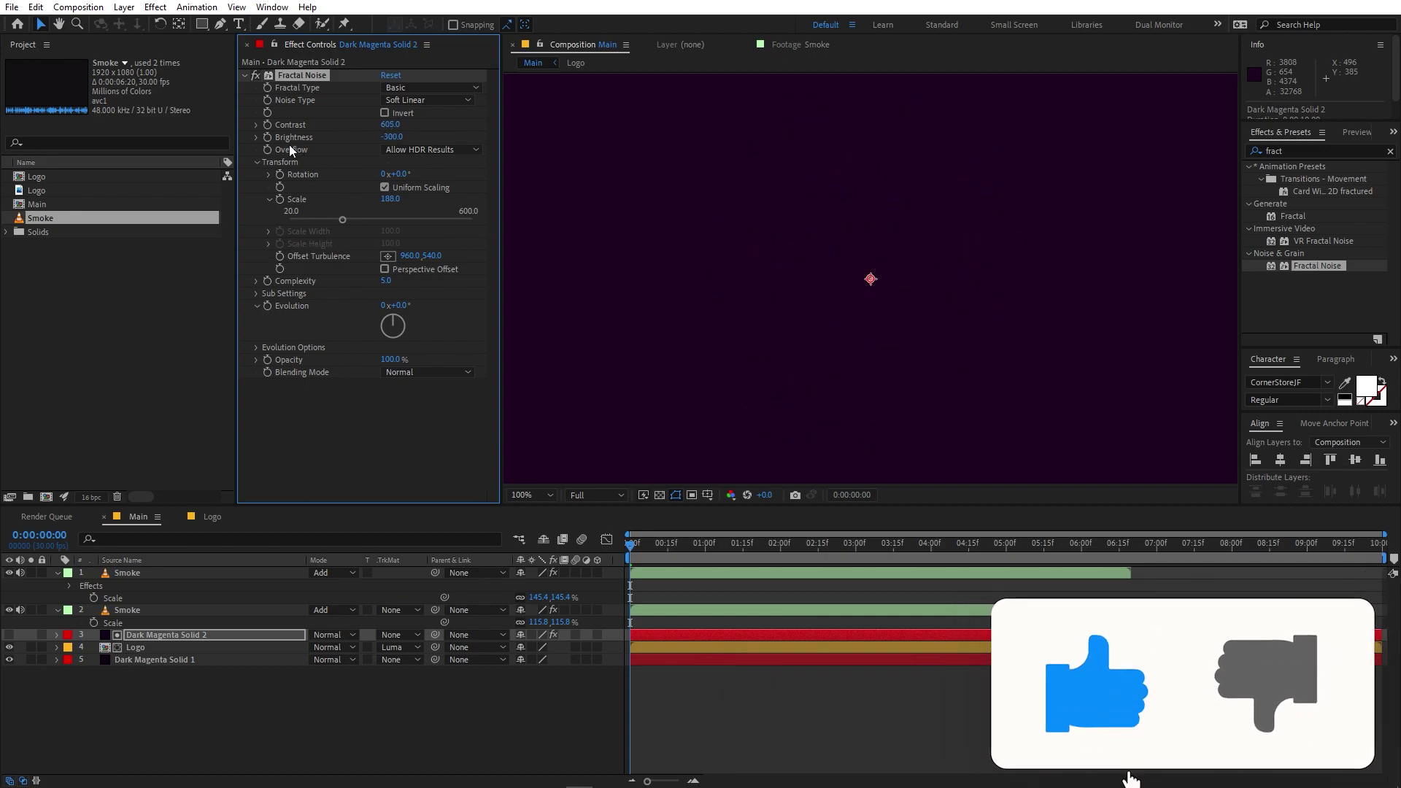
pyautogui.click(268, 137)
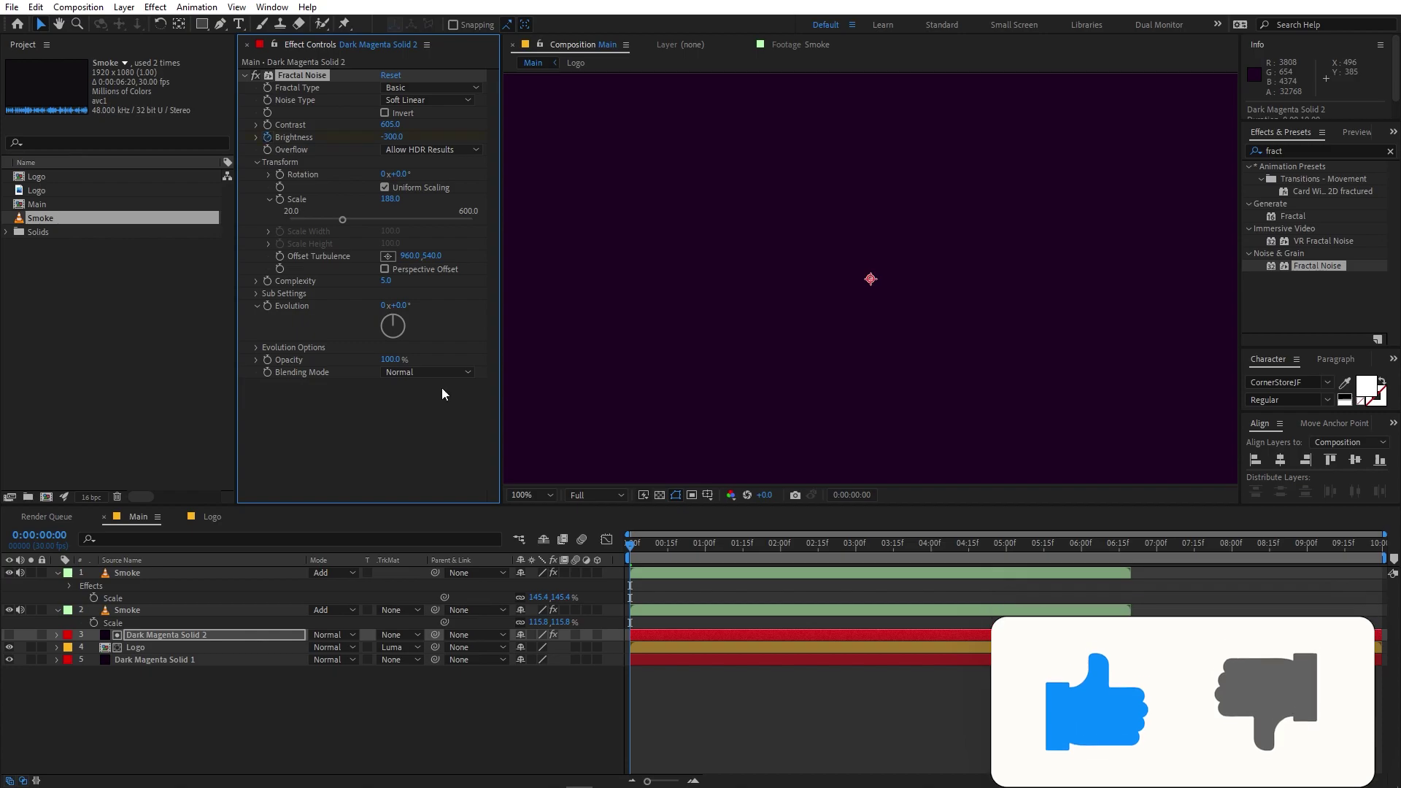
# Keyframe the Fractal Noise Brightness at 183 on frame 0:00:00:26, and preview the logo reveal from the start.
pyautogui.moveTo(642, 547); pyautogui.dragTo(694, 549)
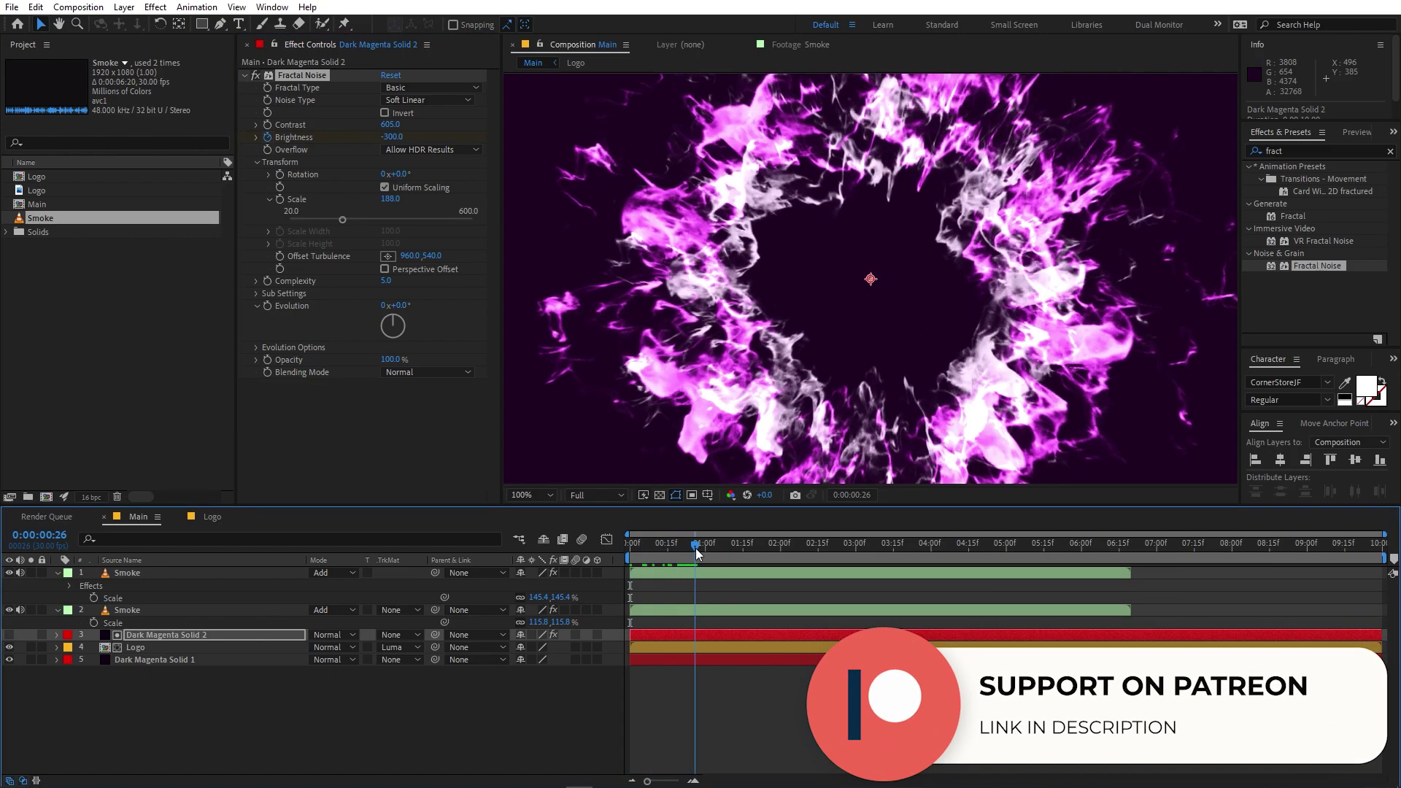
pyautogui.moveTo(394, 137); pyautogui.dragTo(771, 161)
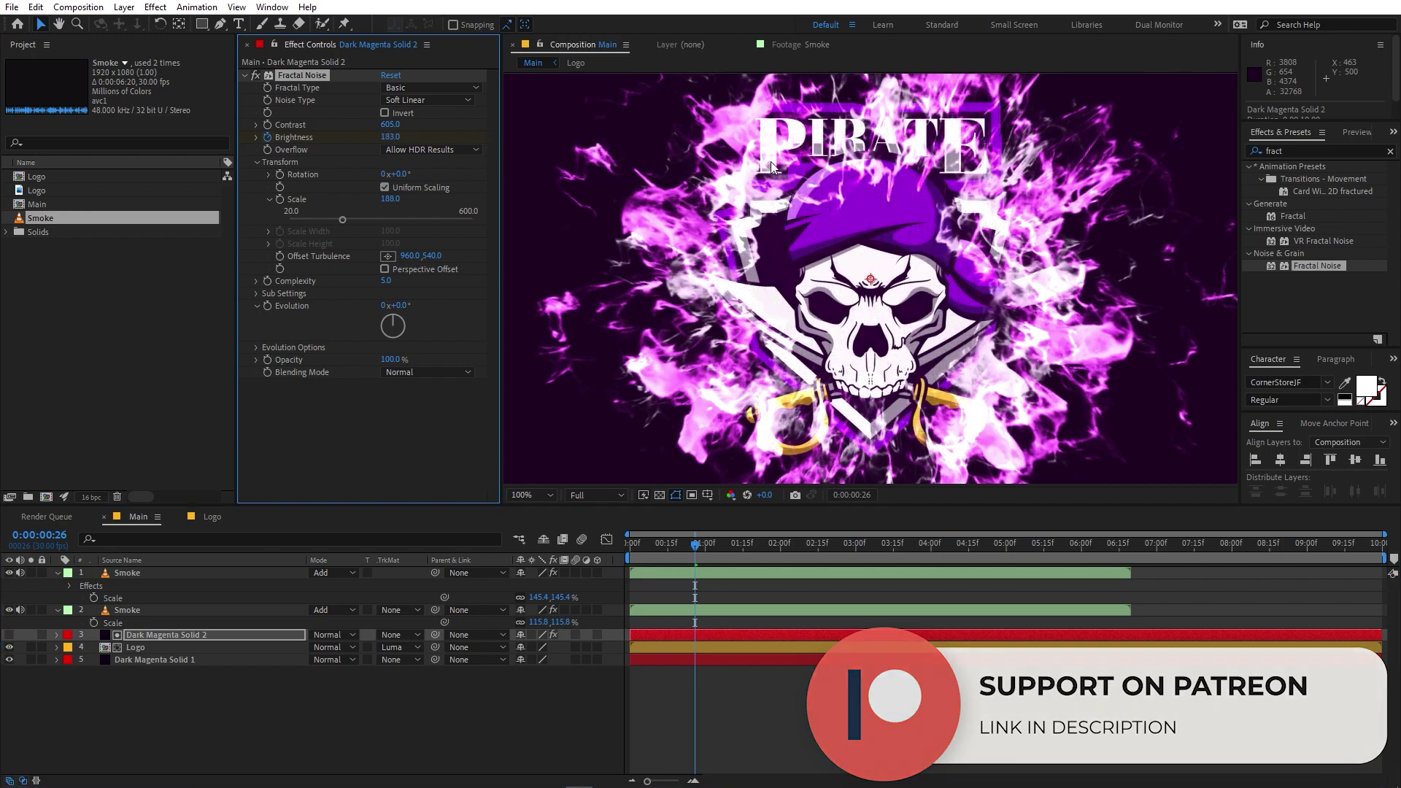
pyautogui.click(676, 549)
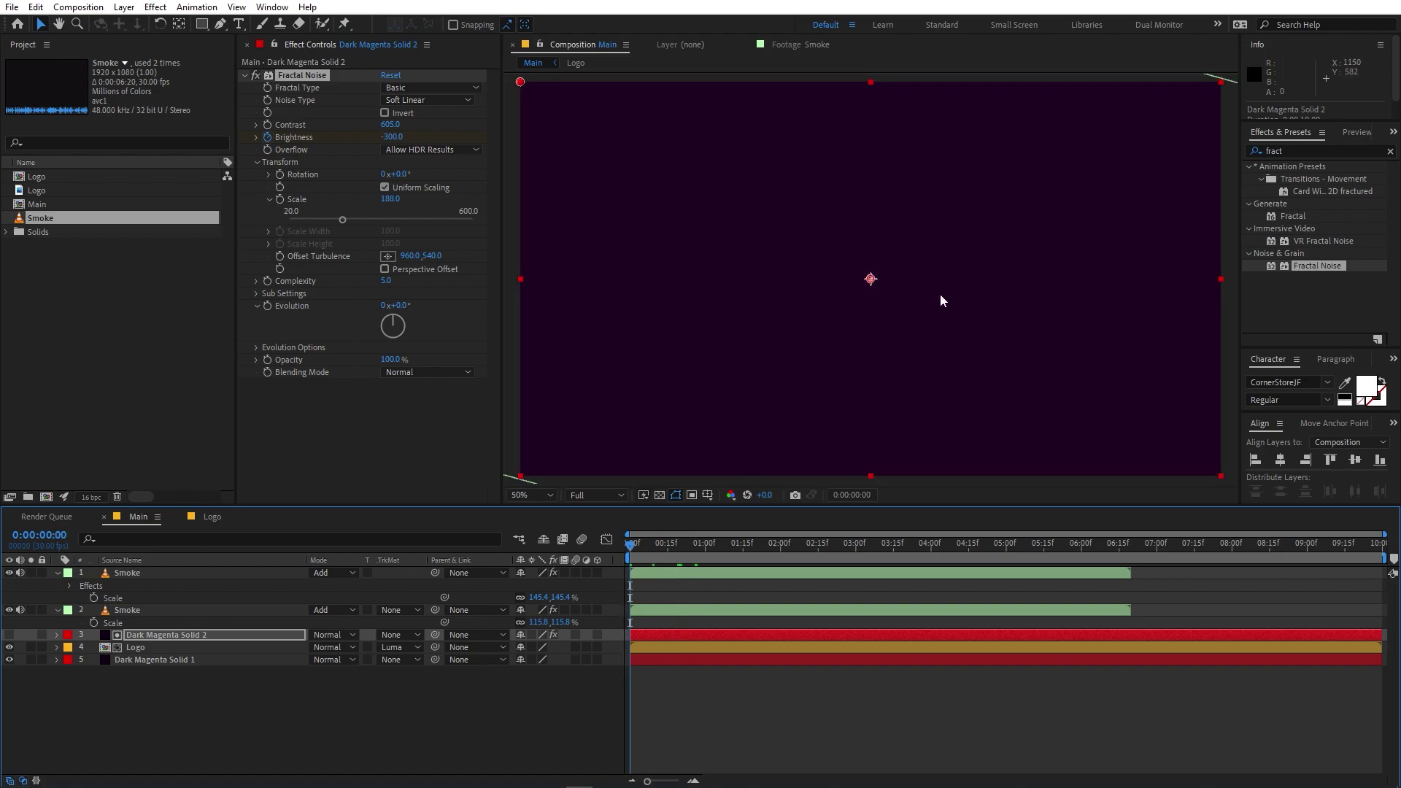
pyautogui.press('space')
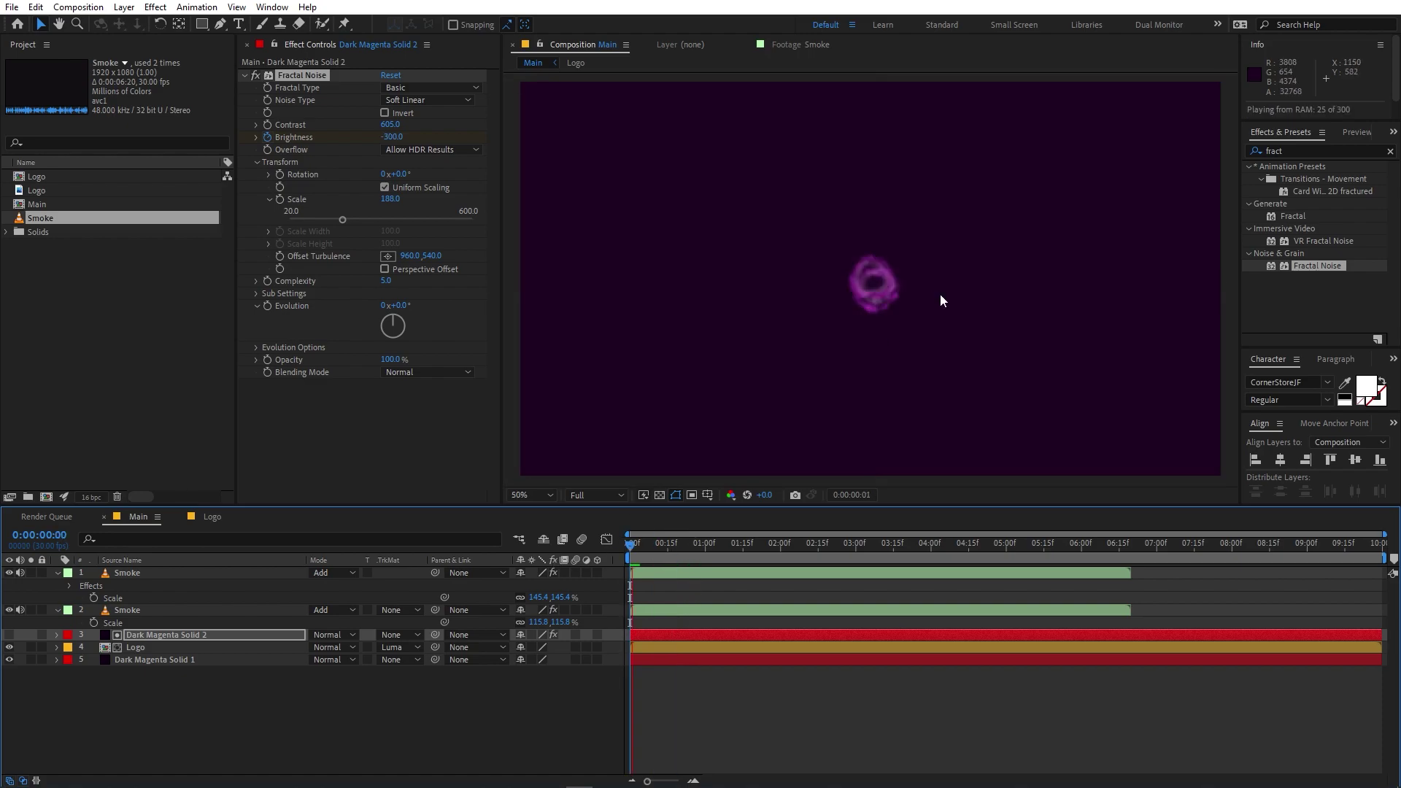
pyautogui.click(688, 561)
pyautogui.click(642, 561)
pyautogui.moveTo(629, 562); pyautogui.dragTo(658, 558)
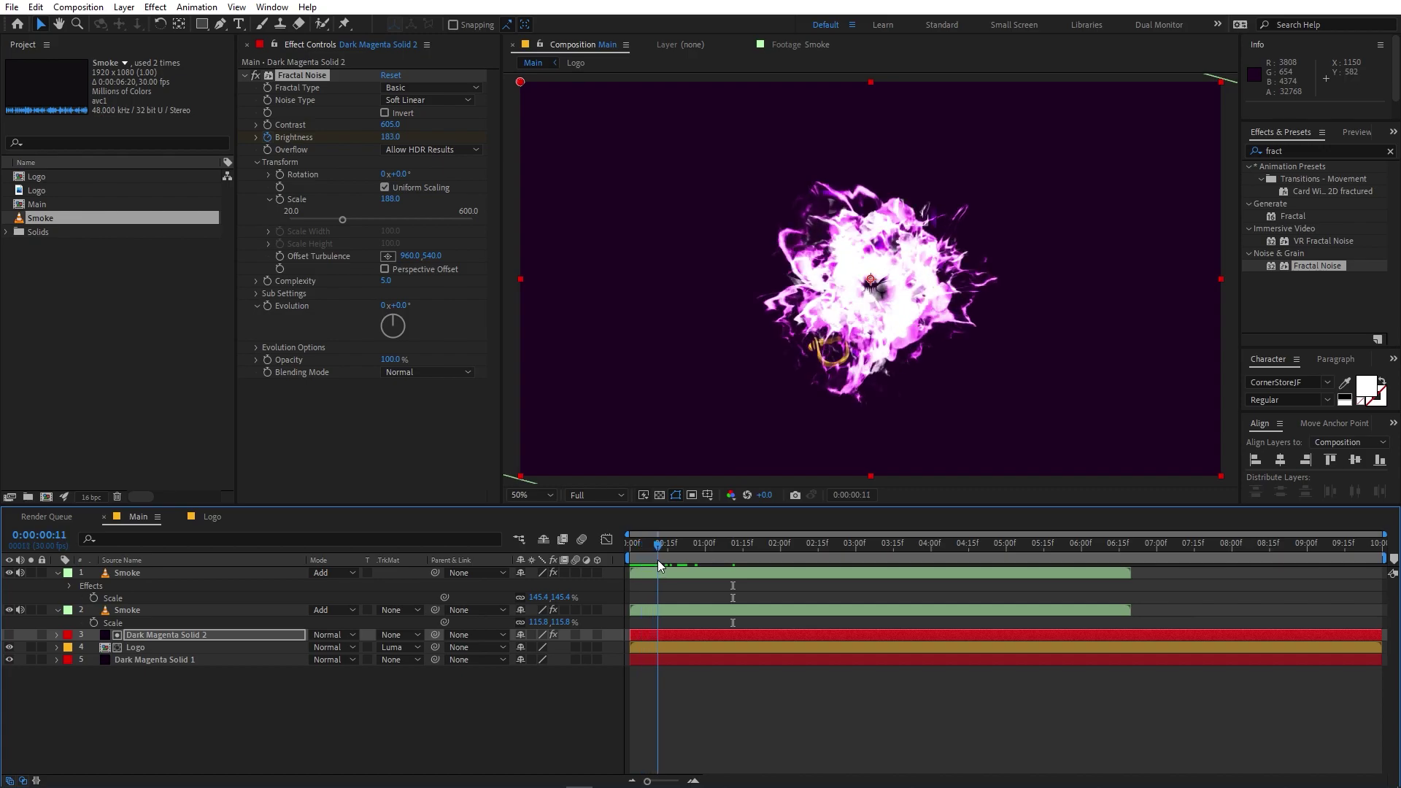
# Move the second Fractal Noise Brightness keyframe on Dark Magenta Solid 2 to 0:00:01:05 and preview the slower logo reveal.
pyautogui.click(652, 636)
pyautogui.press('u')
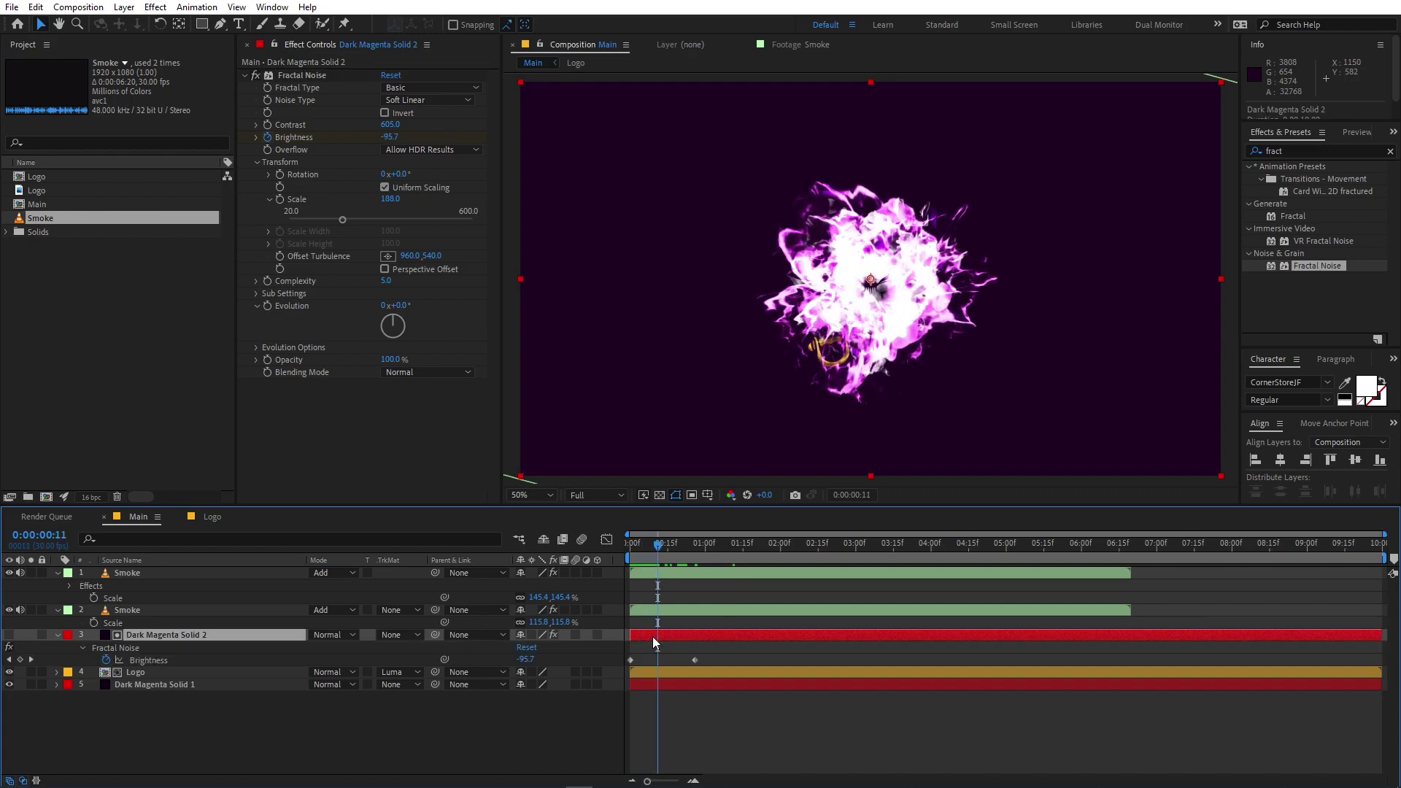
pyautogui.moveTo(694, 659); pyautogui.dragTo(717, 658)
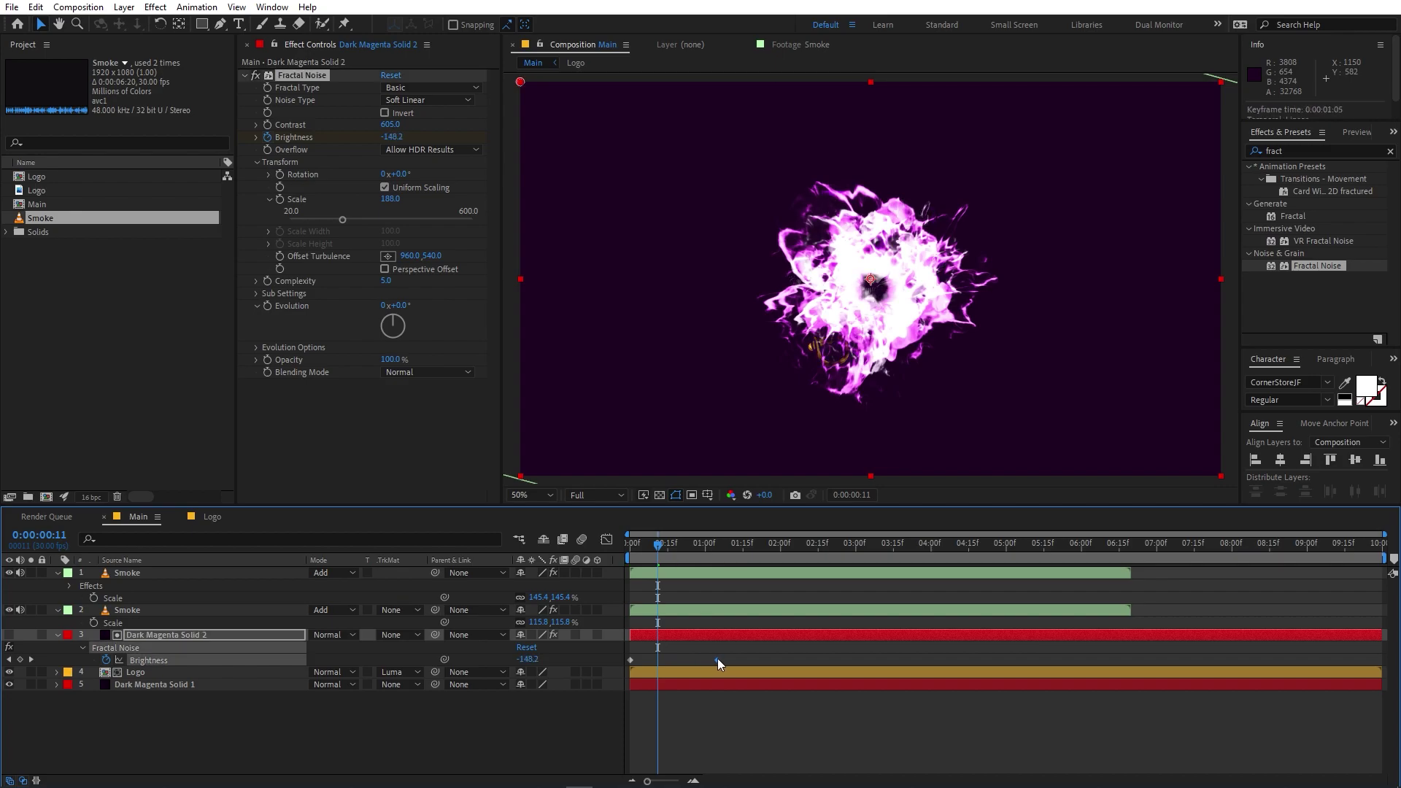
pyautogui.press('space')
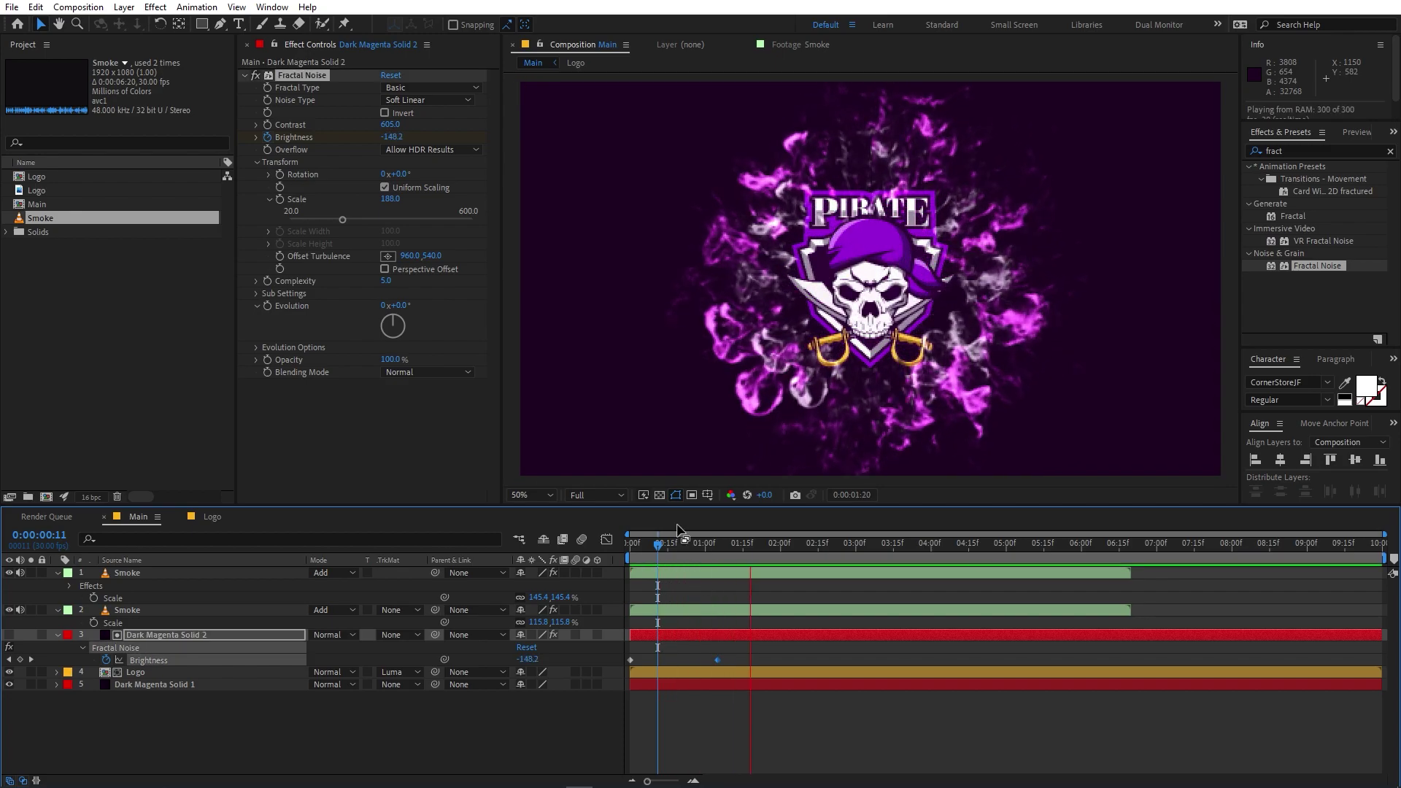
pyautogui.press('space')
pyautogui.press('space')
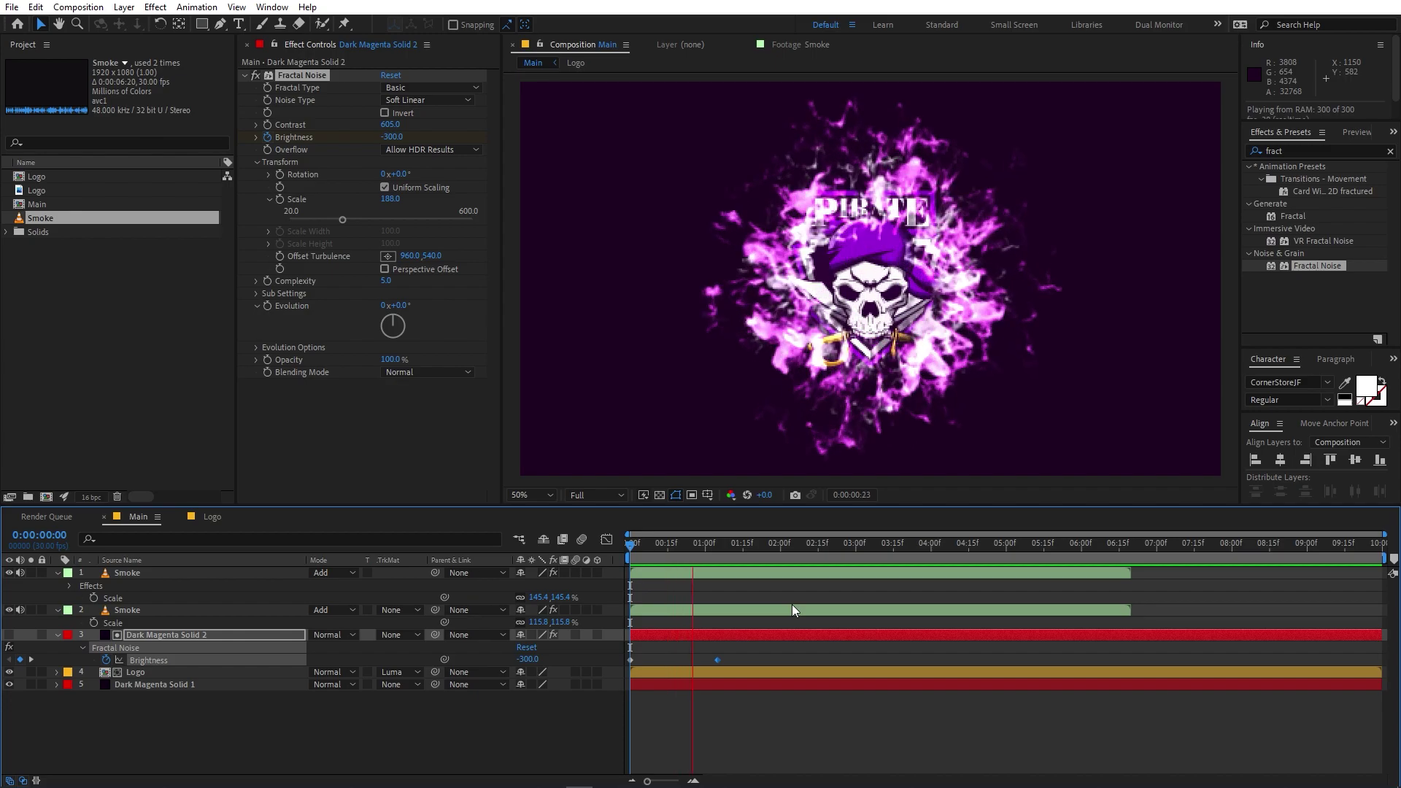
pyautogui.click(842, 734)
pyautogui.press('space')
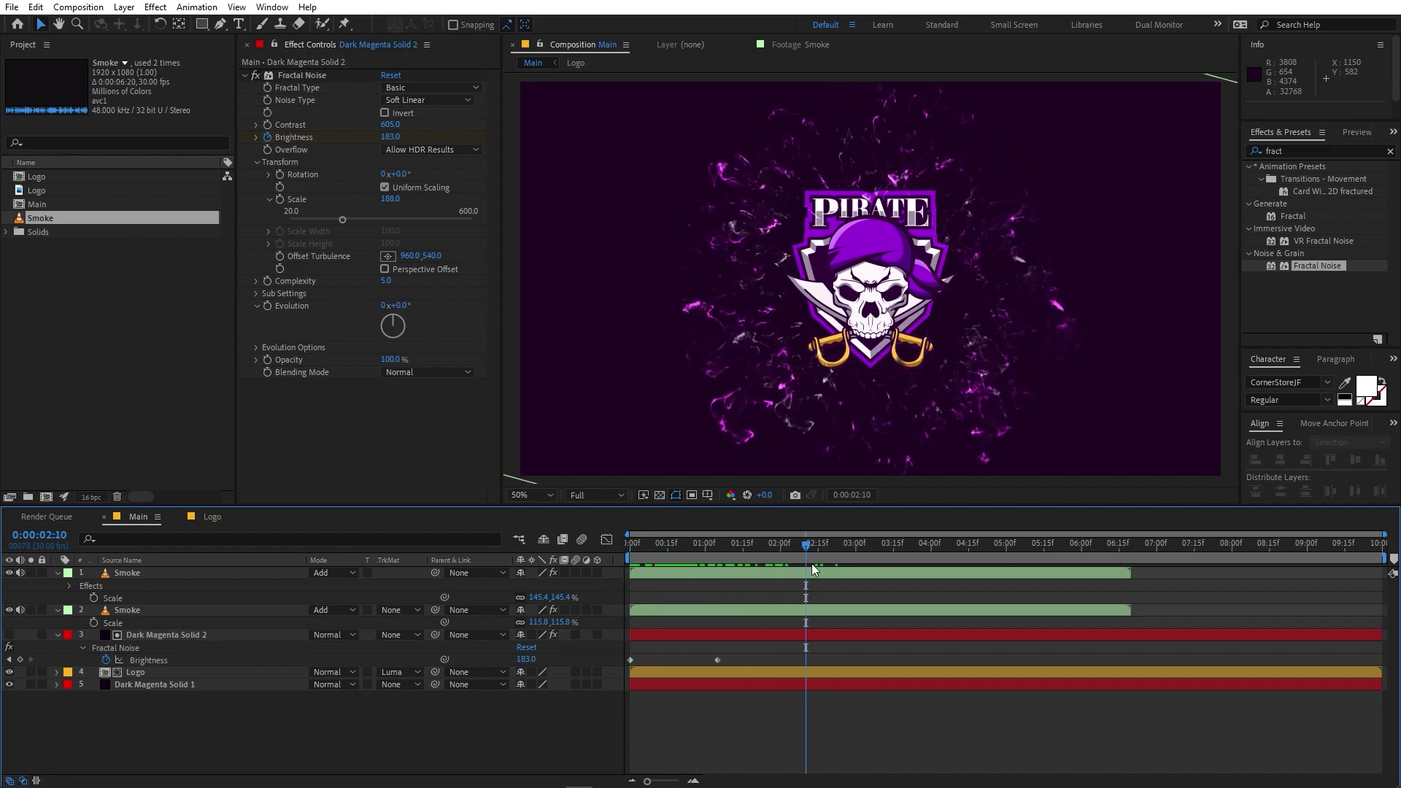
# Create a new solid layer on top of the Main composition and apply the CC Particle Systems II effect to it.
pyautogui.rightClick(205, 739)
pyautogui.moveTo(284, 557)
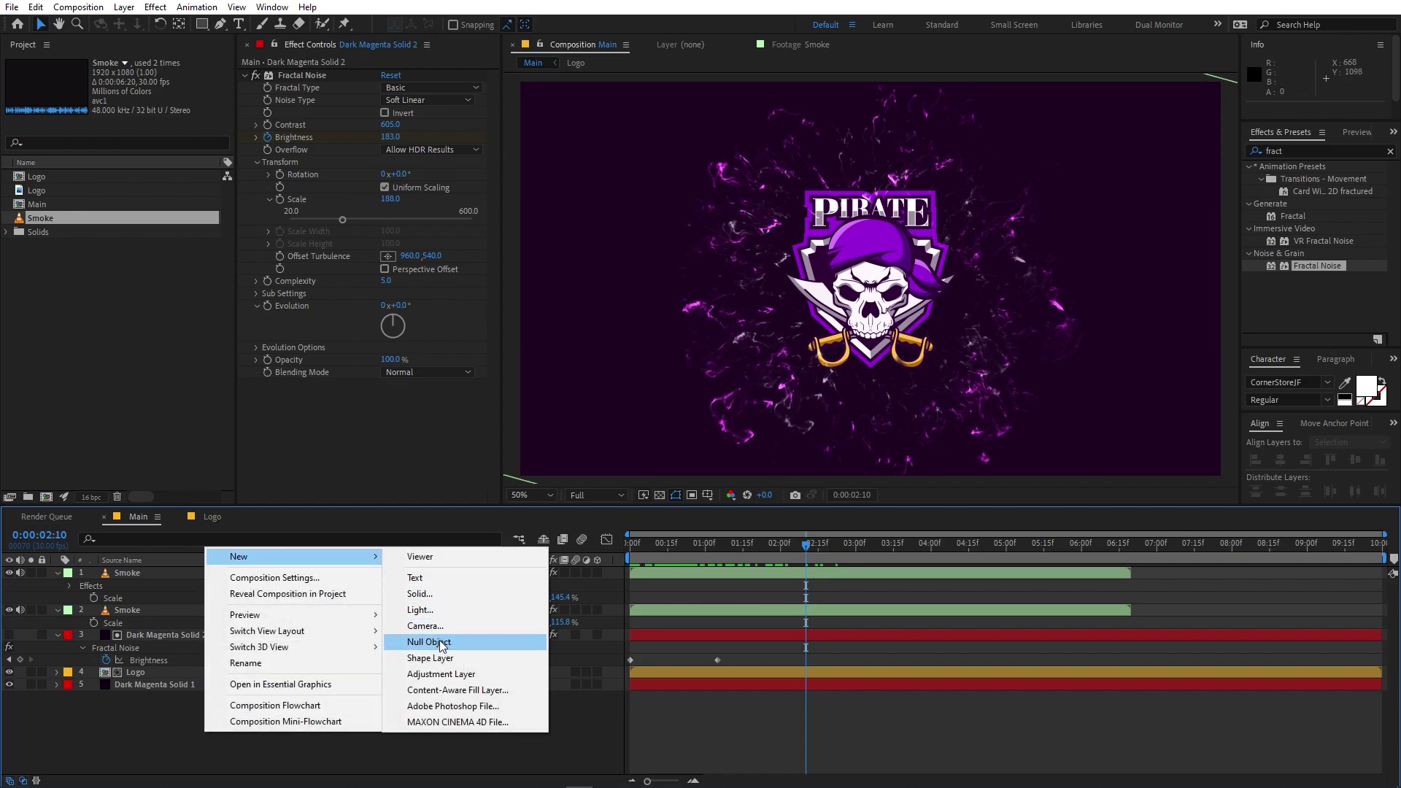
pyautogui.click(420, 594)
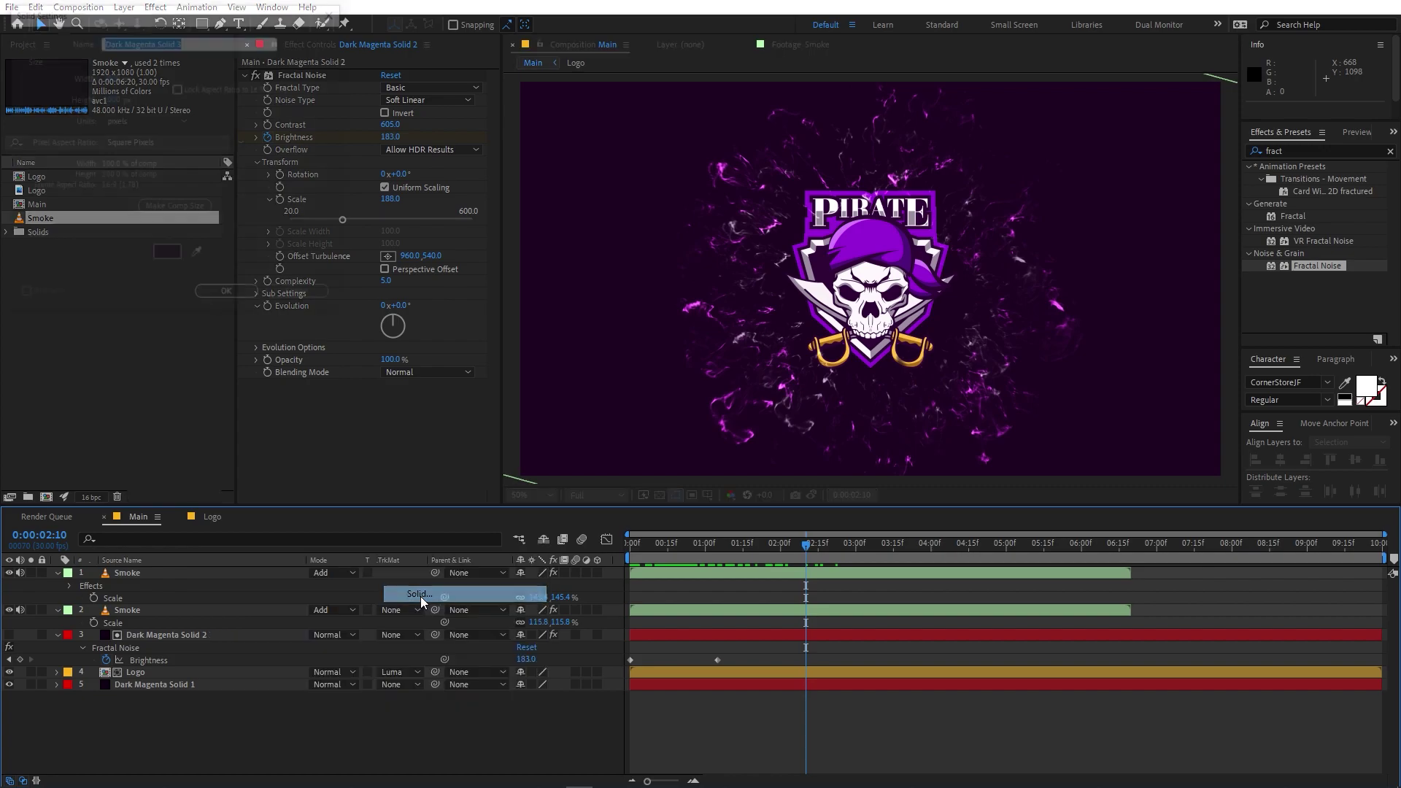
pyautogui.click(232, 298)
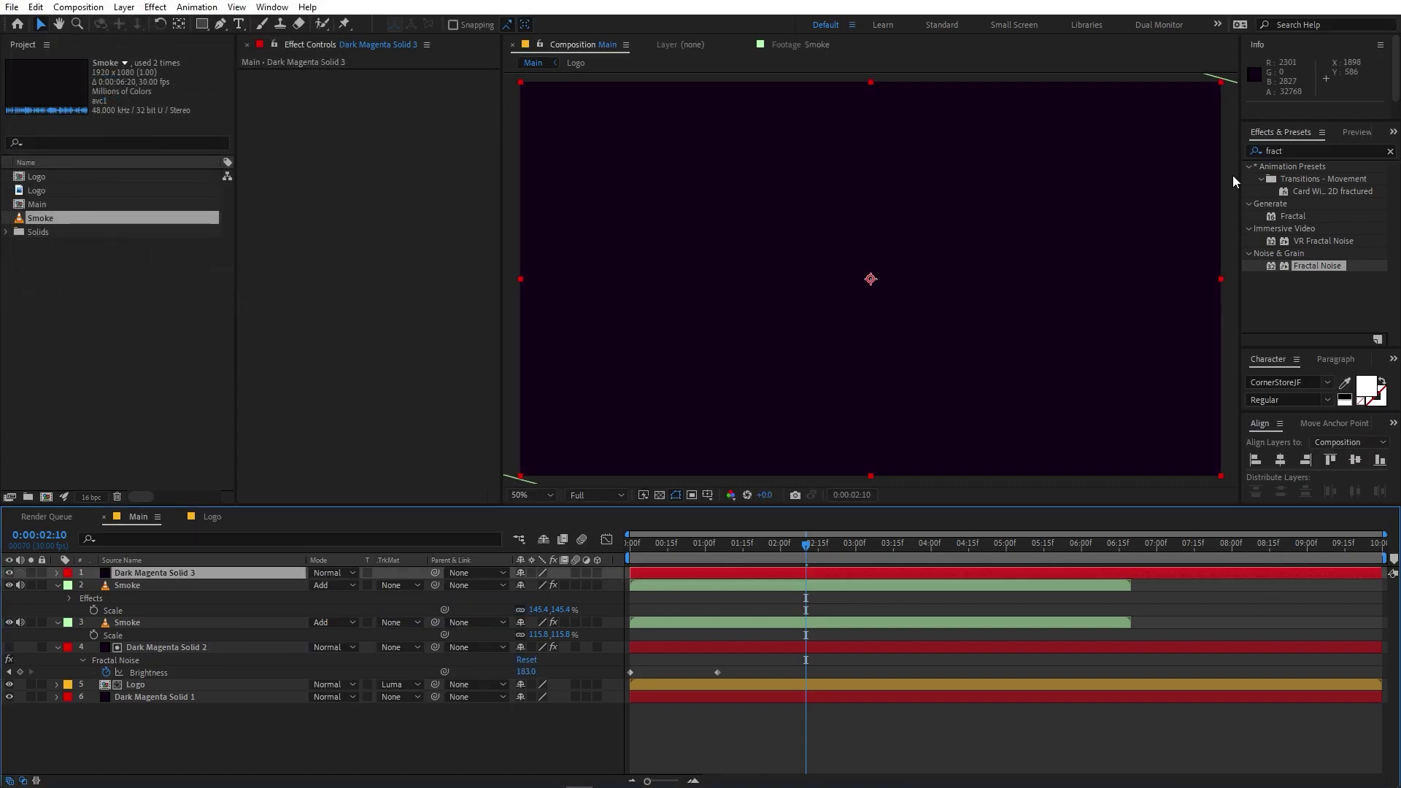
pyautogui.hotkey('ctrl', '5')
pyautogui.write('c')
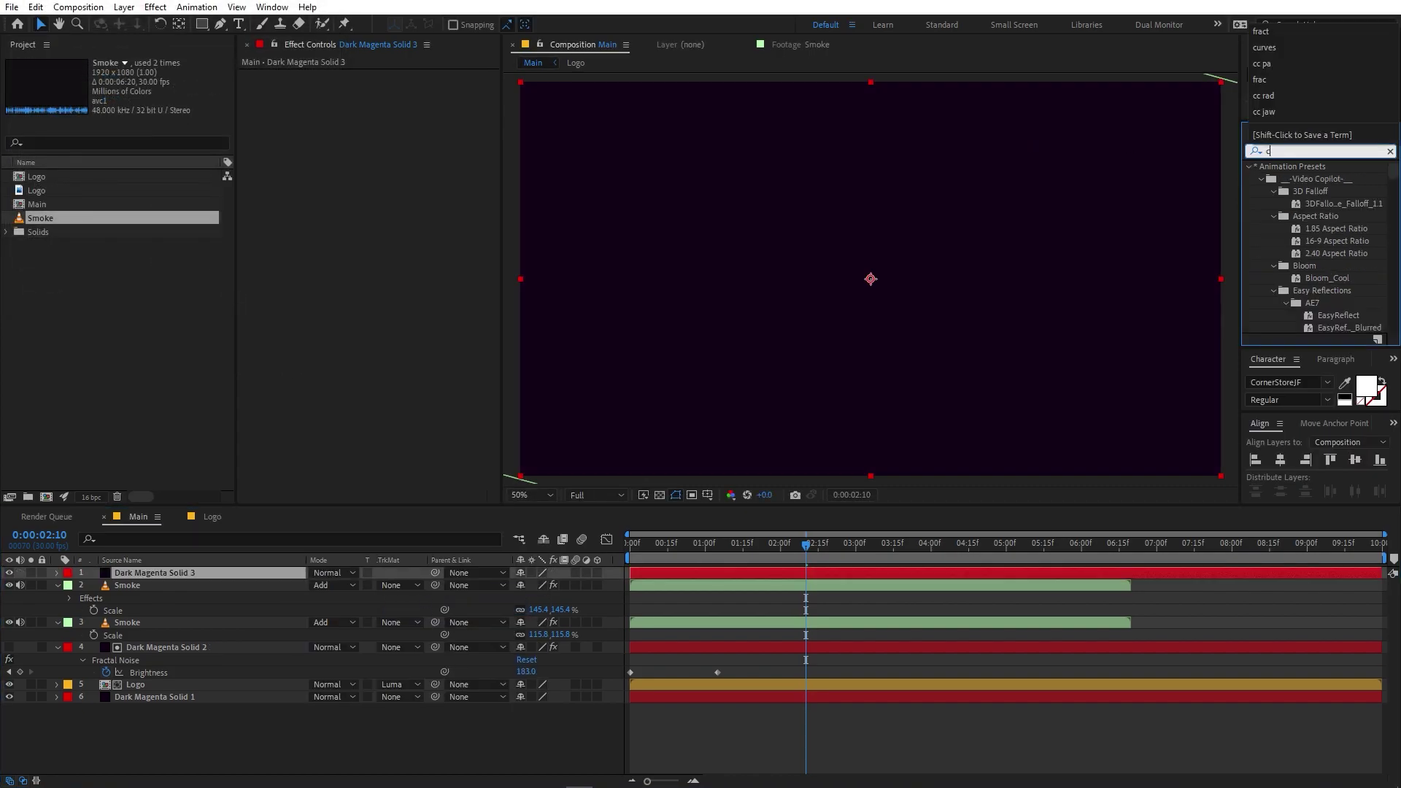
pyautogui.write('c part')
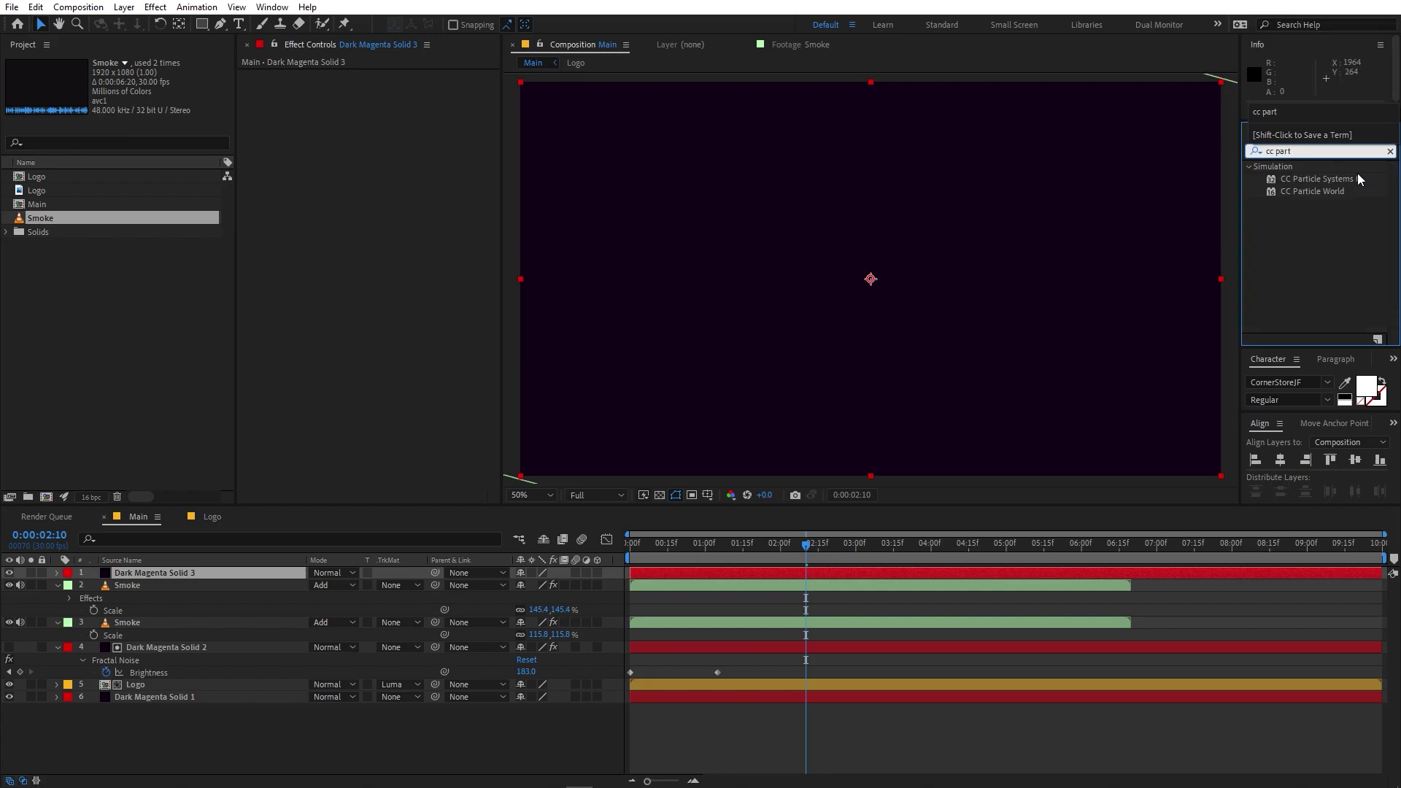
pyautogui.moveTo(1320, 179); pyautogui.dragTo(157, 579)
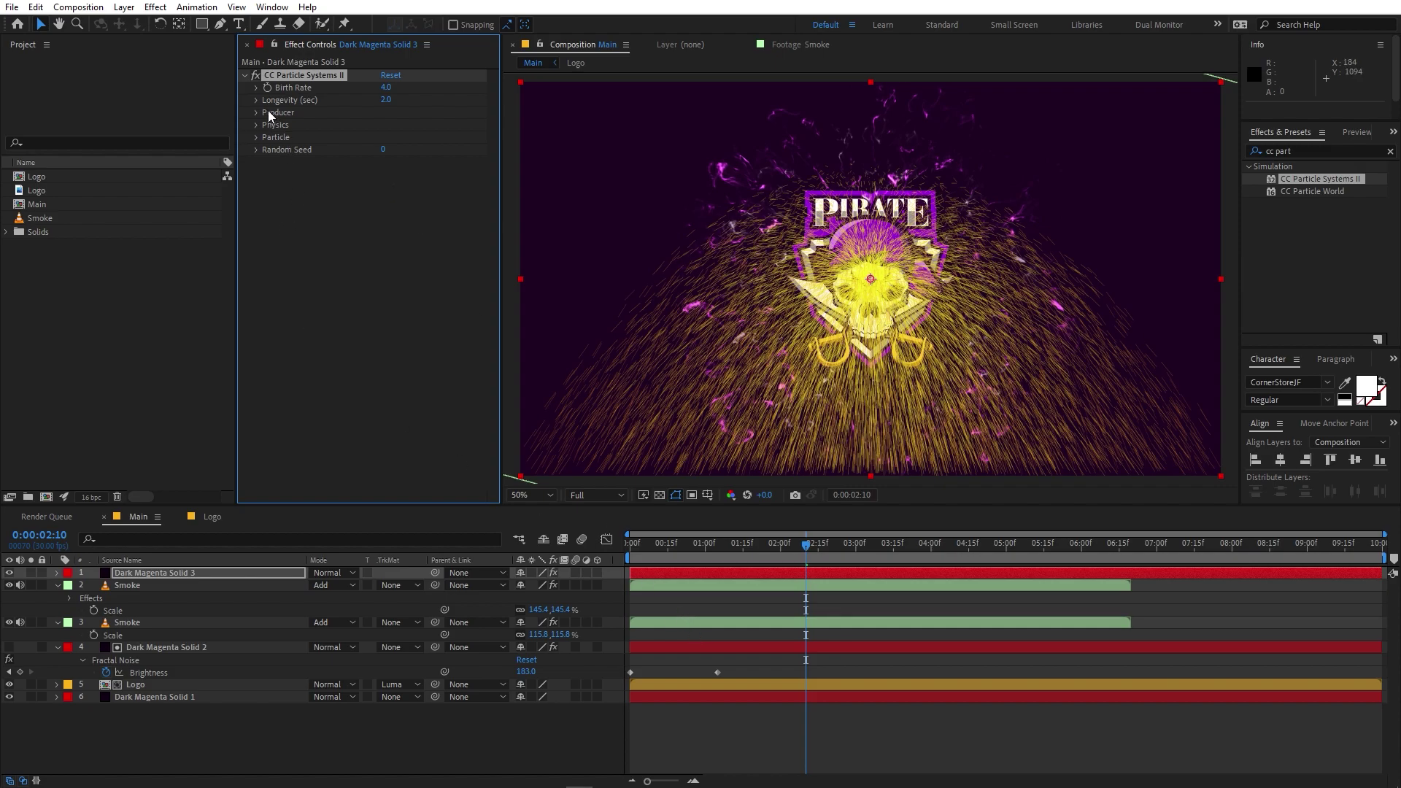
# Set the Longevity of the CC Particle Systems II effect to 4 seconds.
pyautogui.click(386, 99)
pyautogui.write('4')
pyautogui.press('Return')
pyautogui.click(256, 102)
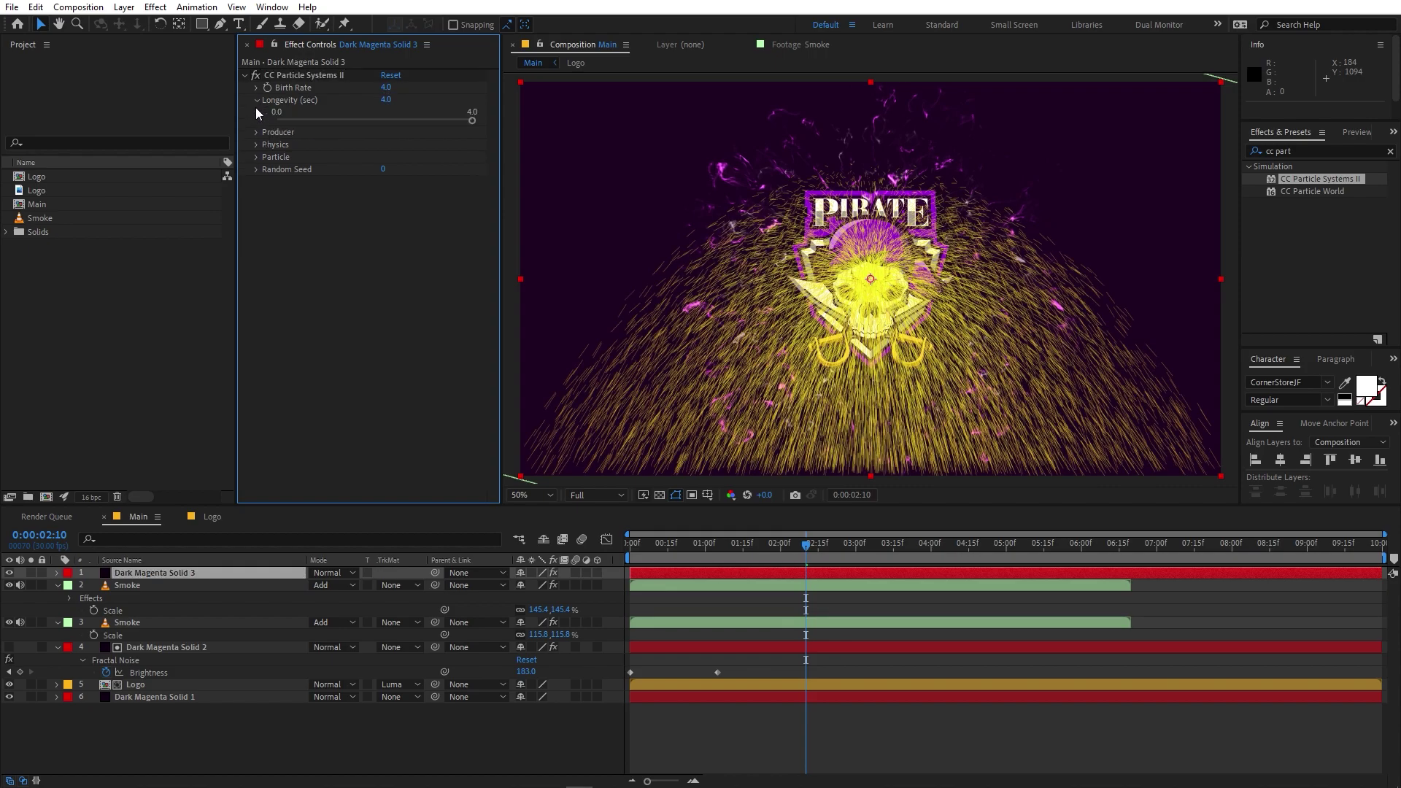
pyautogui.click(256, 100)
# Set both Radius X and Radius Y of the particle Producer to 0.
pyautogui.click(257, 112)
pyautogui.click(386, 137)
pyautogui.write('0')
pyautogui.press('Tab')
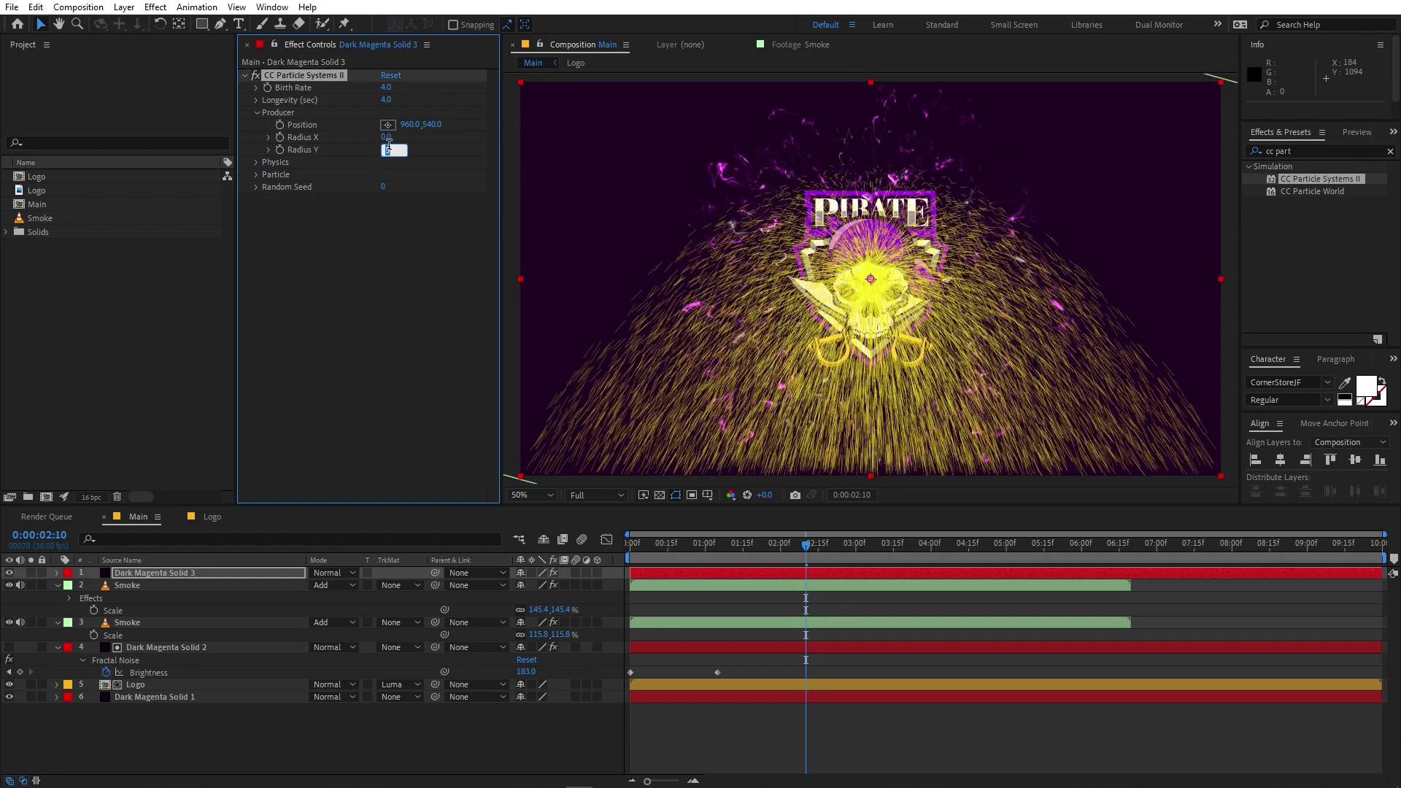
pyautogui.write('0')
pyautogui.press('Return')
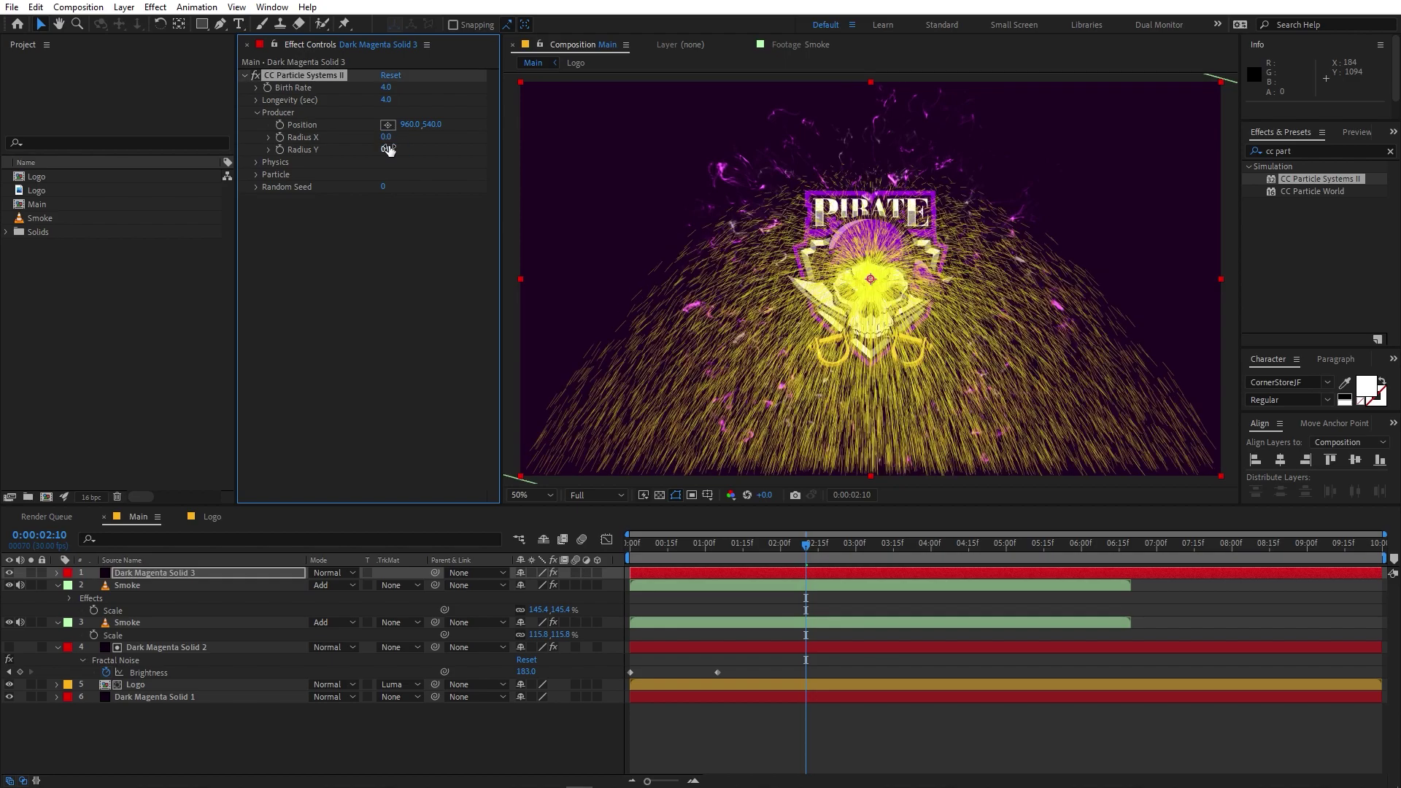
# Set the particle Physics to Fractal Explosive animation with Gravity 0, and preview the burst from the start.
pyautogui.click(258, 162)
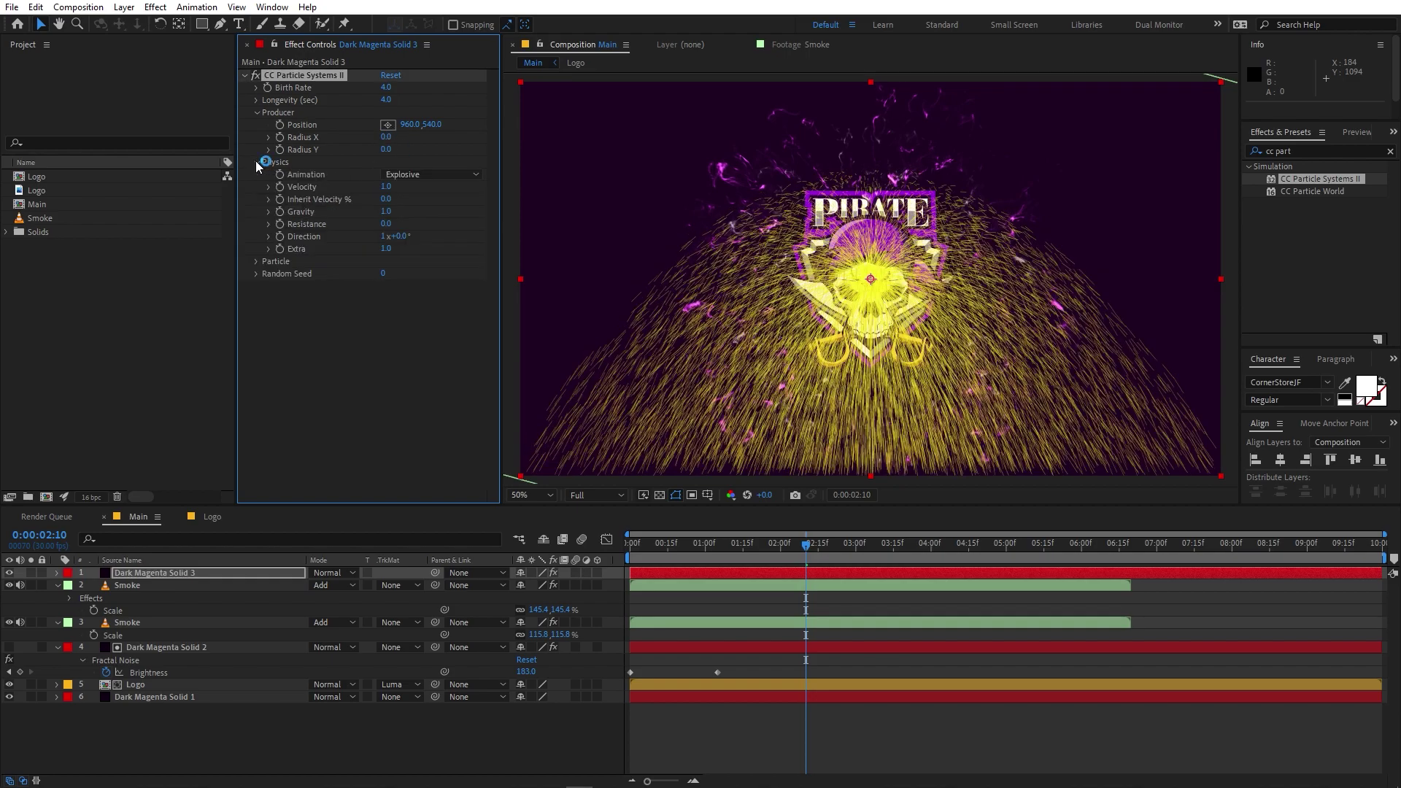
pyautogui.click(402, 178)
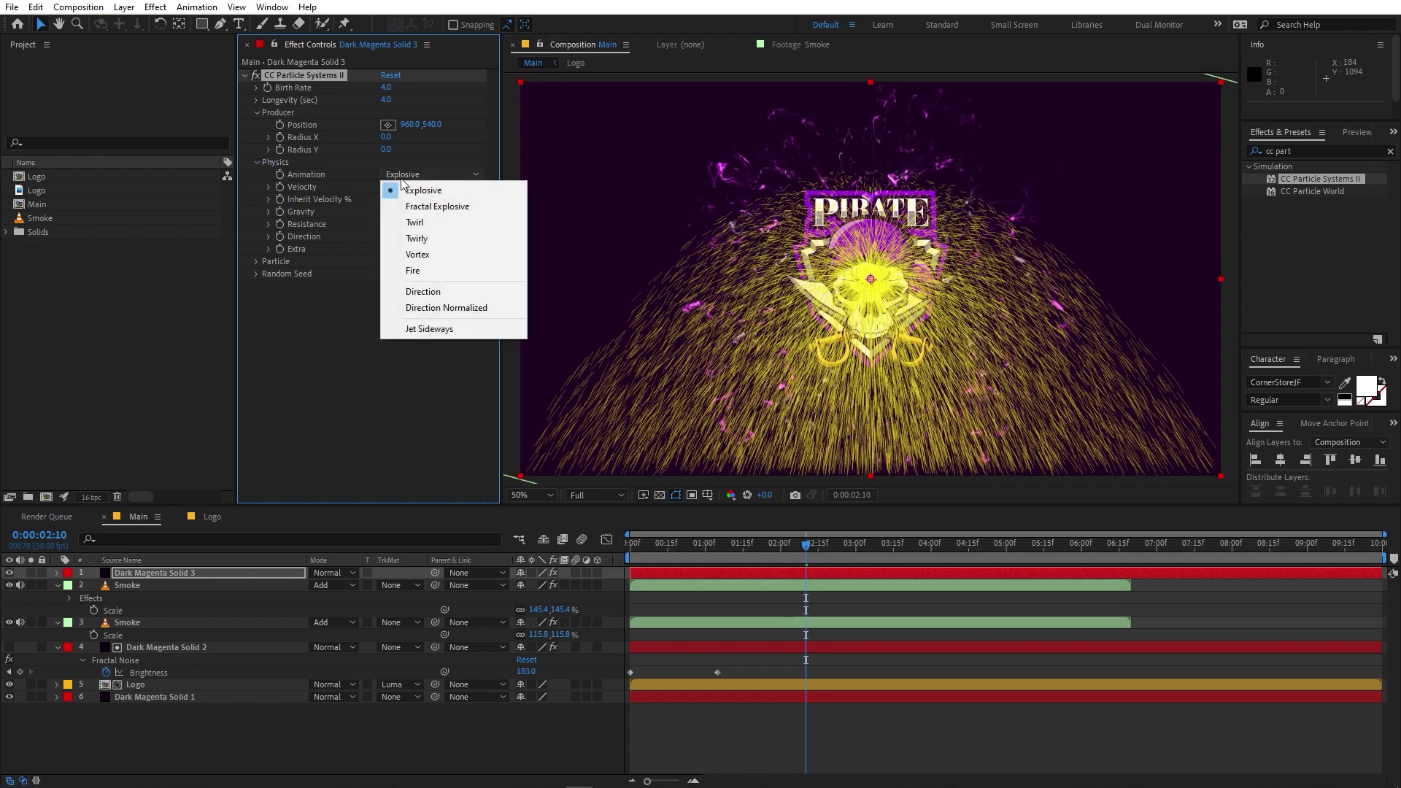
pyautogui.click(432, 206)
pyautogui.click(385, 212)
pyautogui.press('Return')
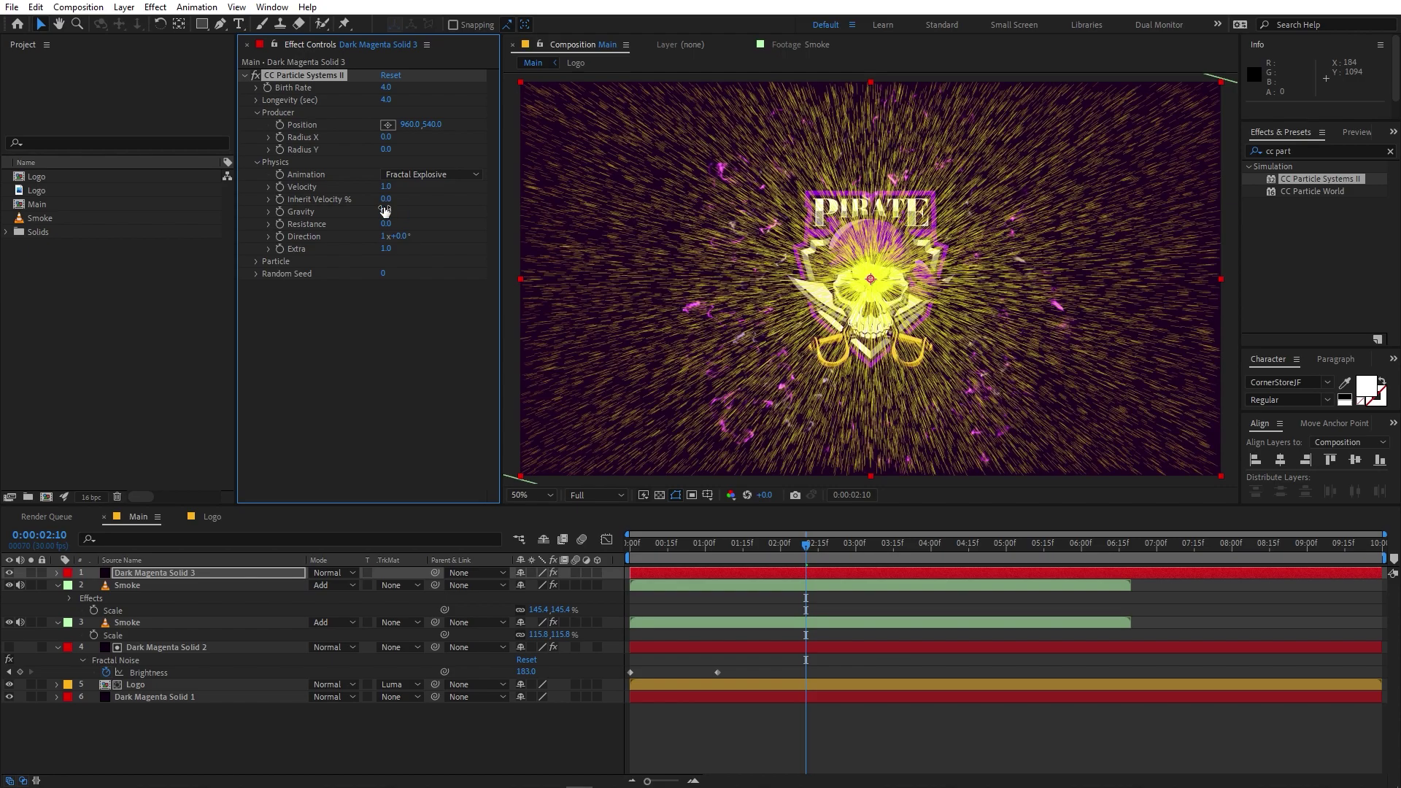
pyautogui.click(813, 571)
pyautogui.press('Home')
pyautogui.press('space')
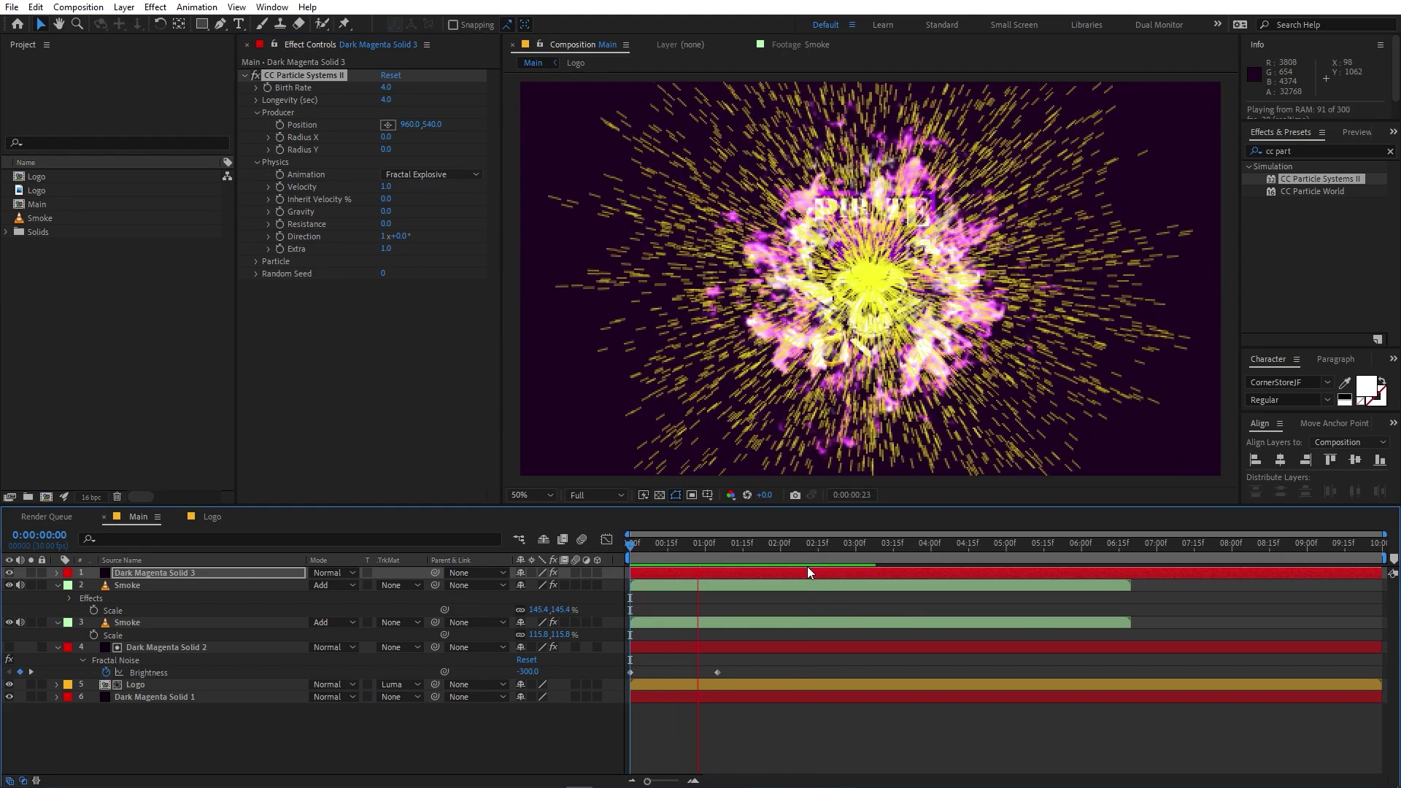
pyautogui.press('space')
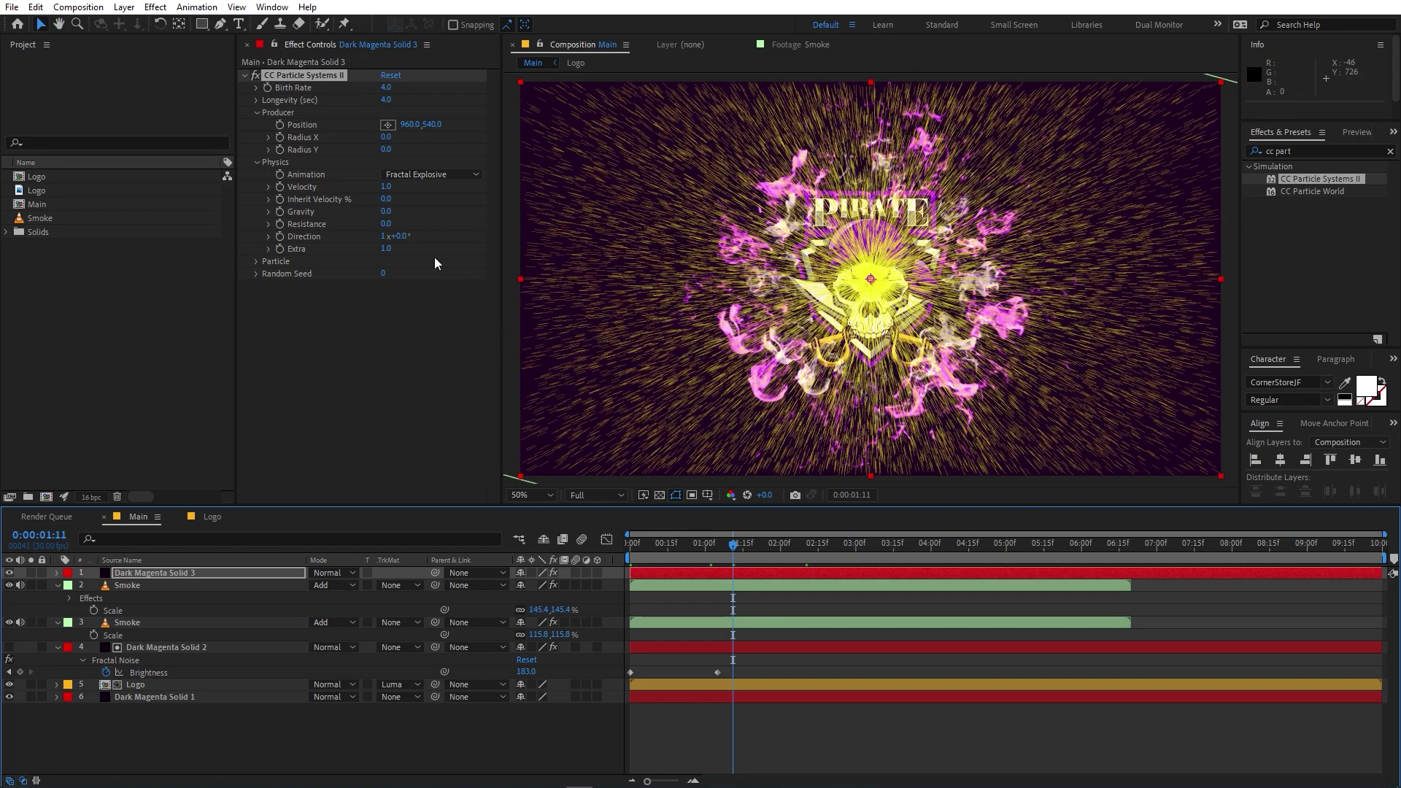
# Set the Particle Type to TriPolygon with Birth Size 0.11, Death Size 0.44 and Size Variation 100%.
pyautogui.click(255, 261)
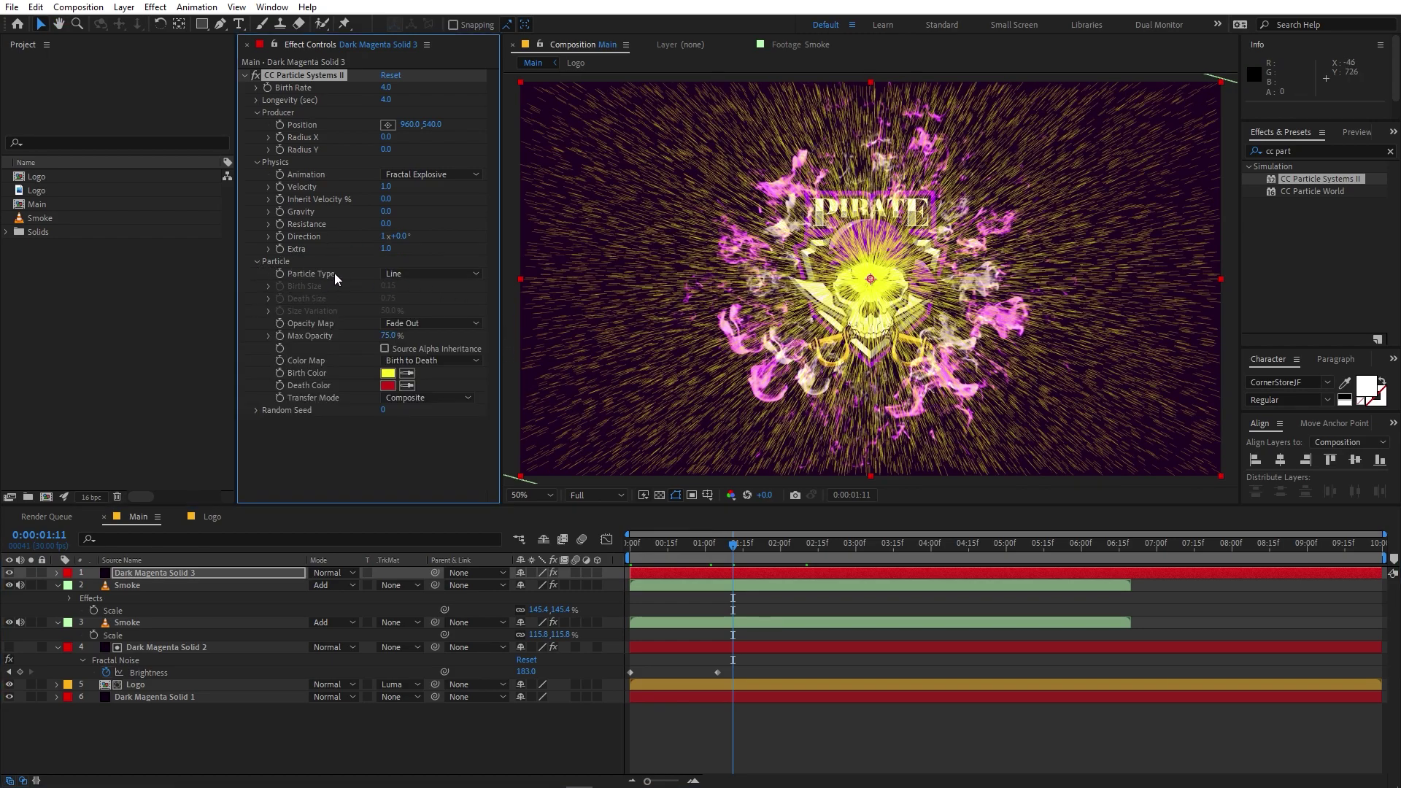
pyautogui.click(435, 274)
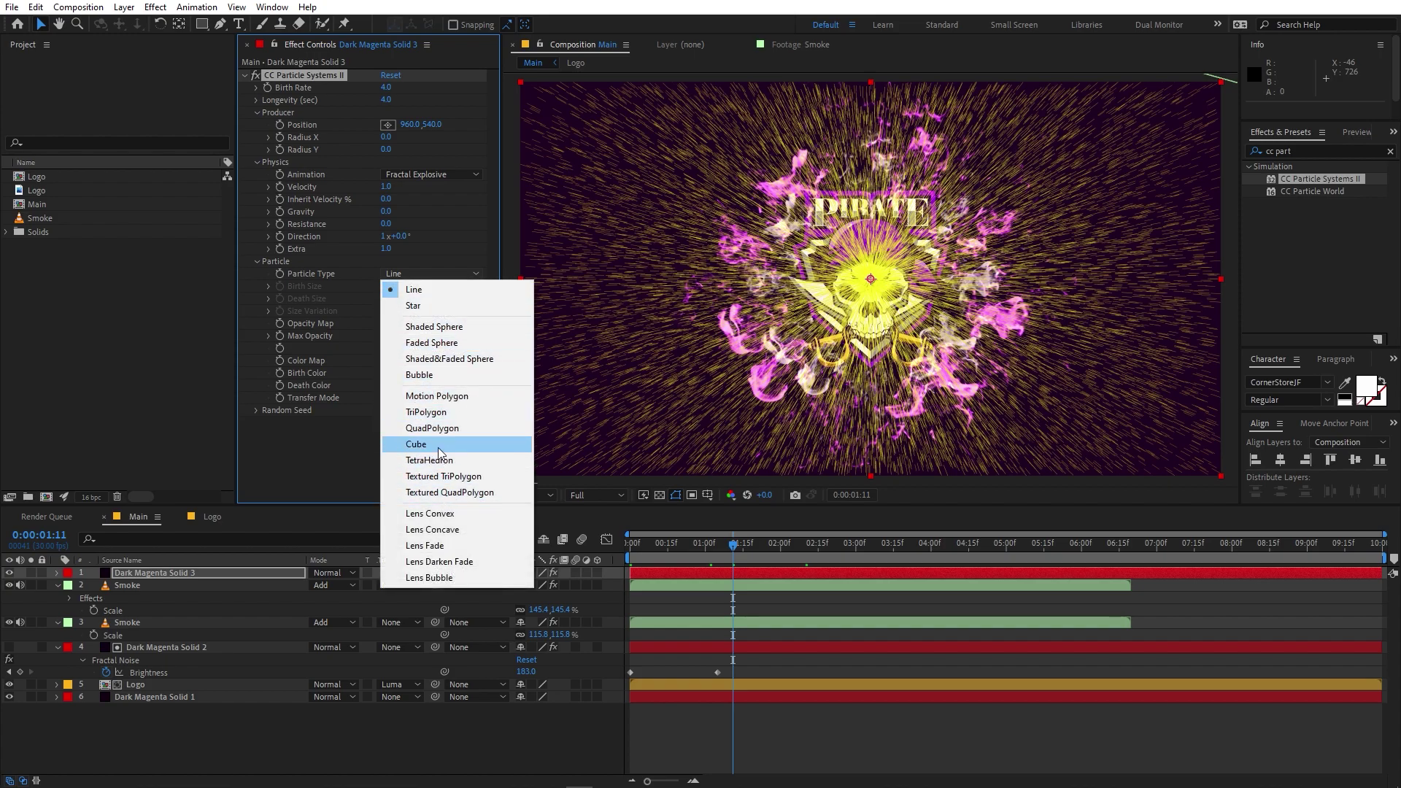
pyautogui.click(432, 411)
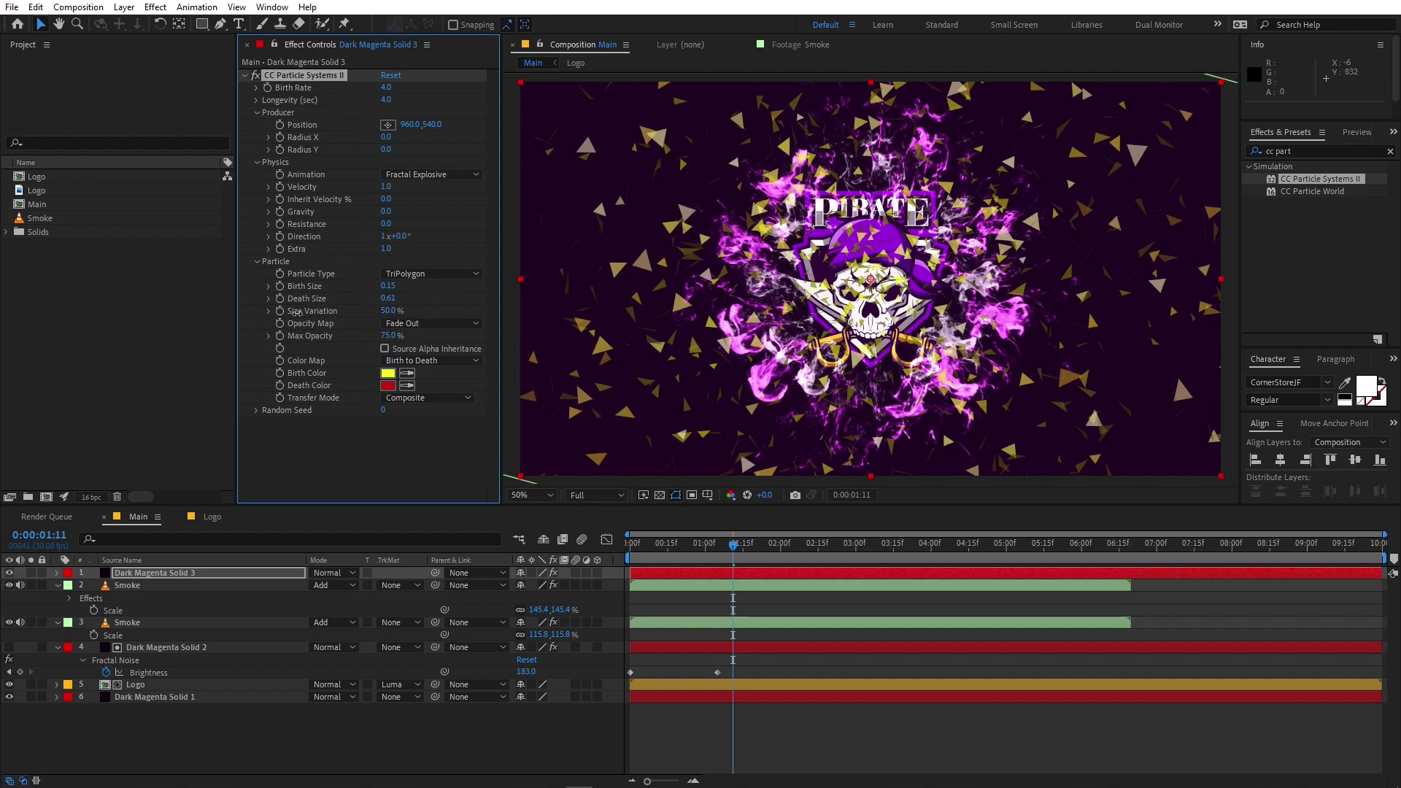
pyautogui.moveTo(389, 311); pyautogui.dragTo(719, 316)
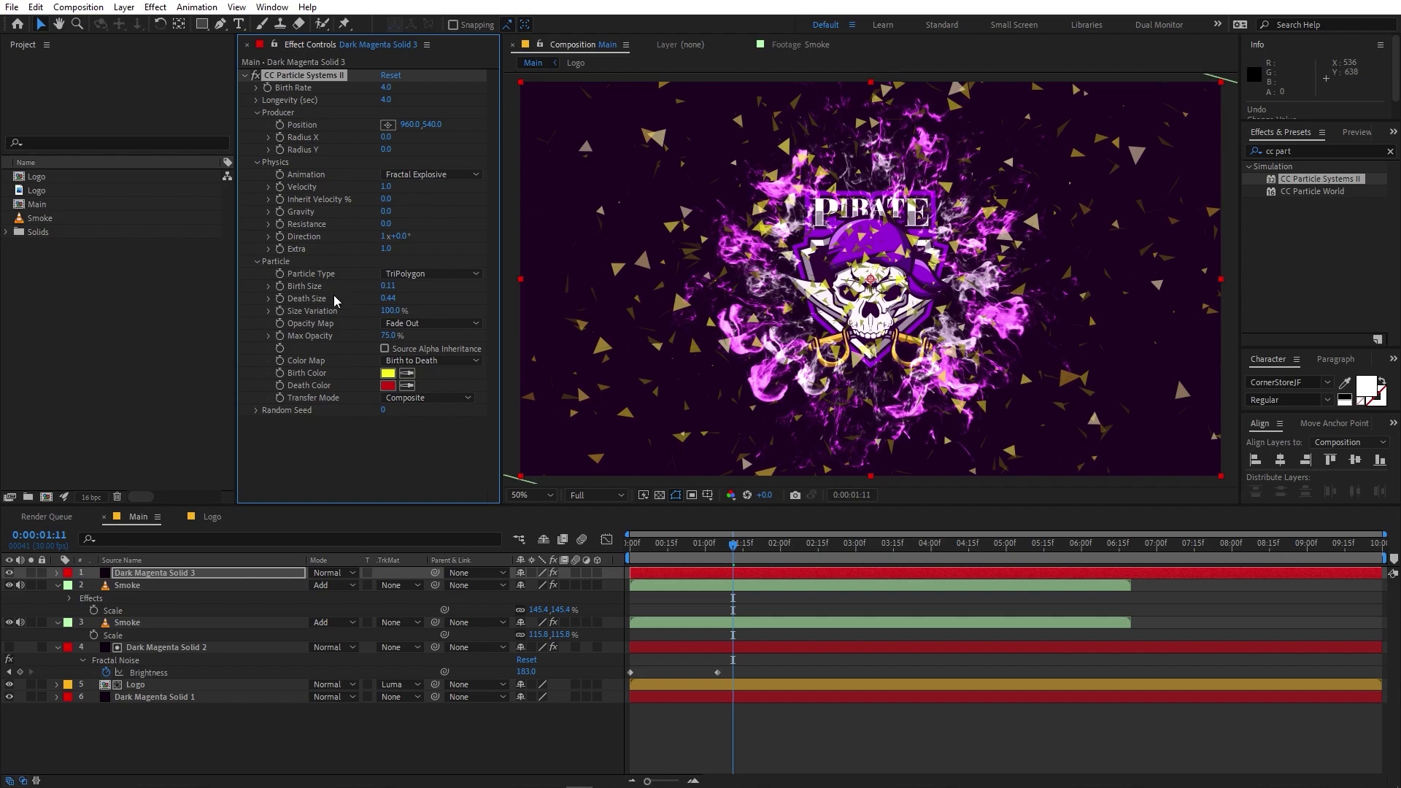
# Set the particle Birth Color to white, FFFFFF.
pyautogui.click(387, 374)
pyautogui.write('FFFFFF')
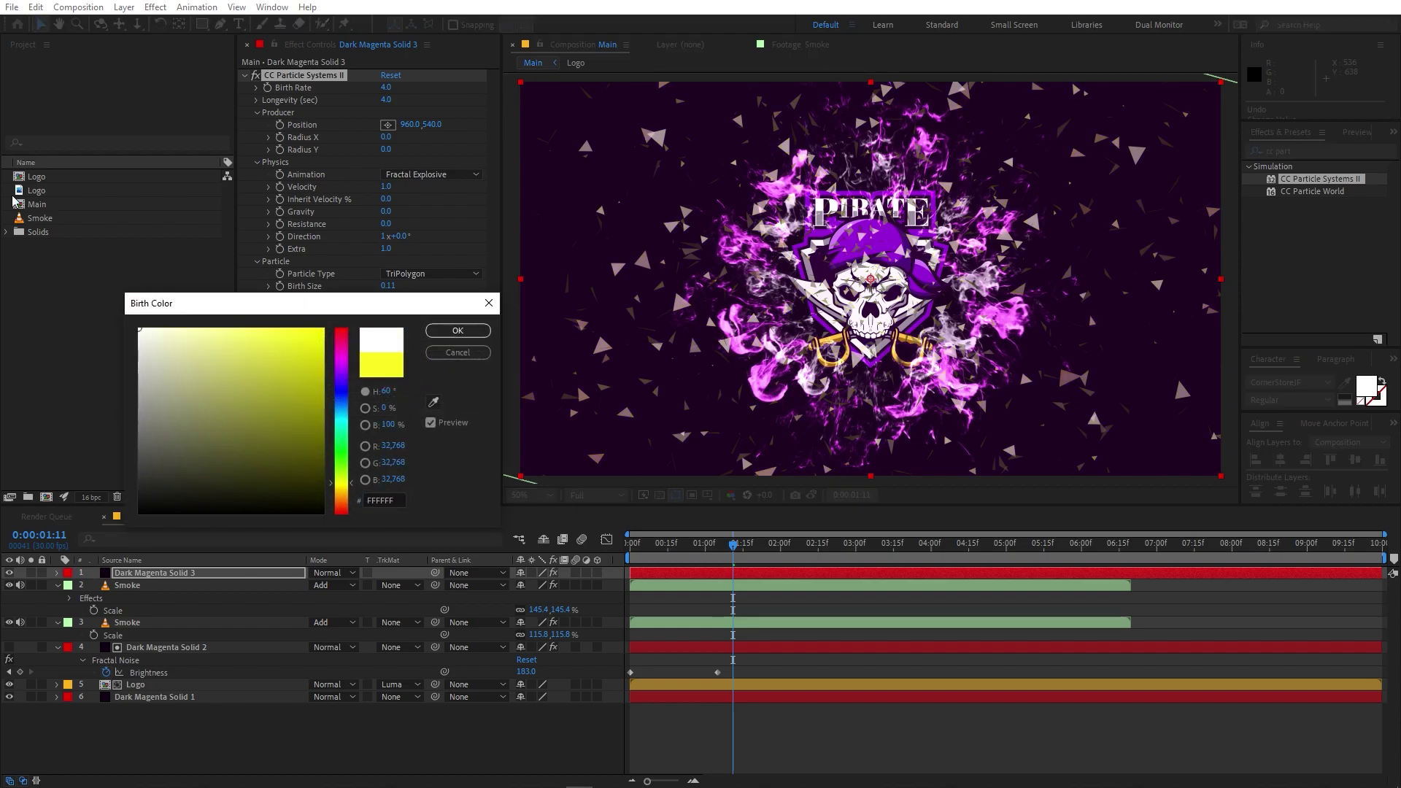
pyautogui.click(458, 331)
pyautogui.click(437, 323)
pyautogui.click(416, 369)
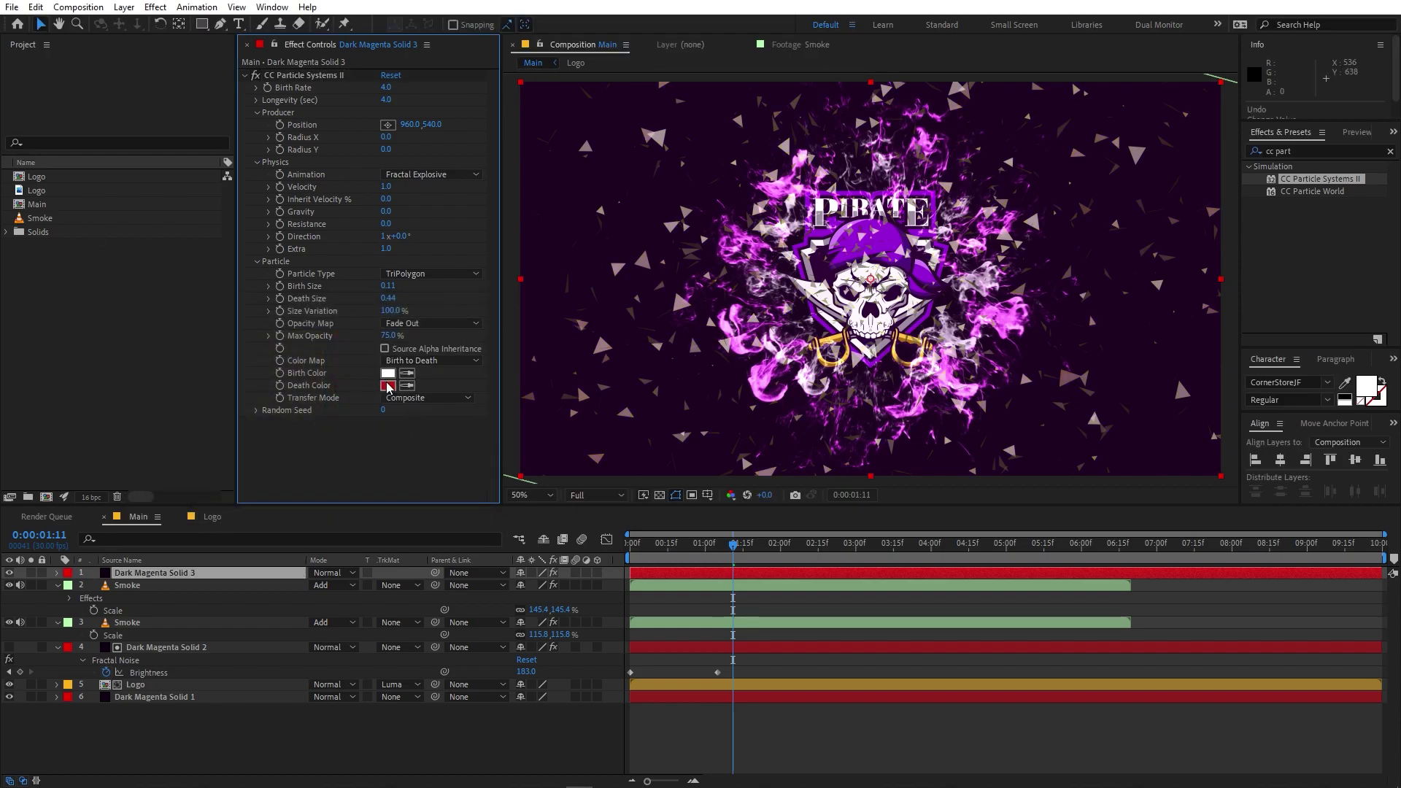
# Set the particle Death Color to a vivid purple and preview the animation from the start.
pyautogui.click(388, 386)
pyautogui.click(342, 375)
pyautogui.click(298, 356)
pyautogui.click(457, 330)
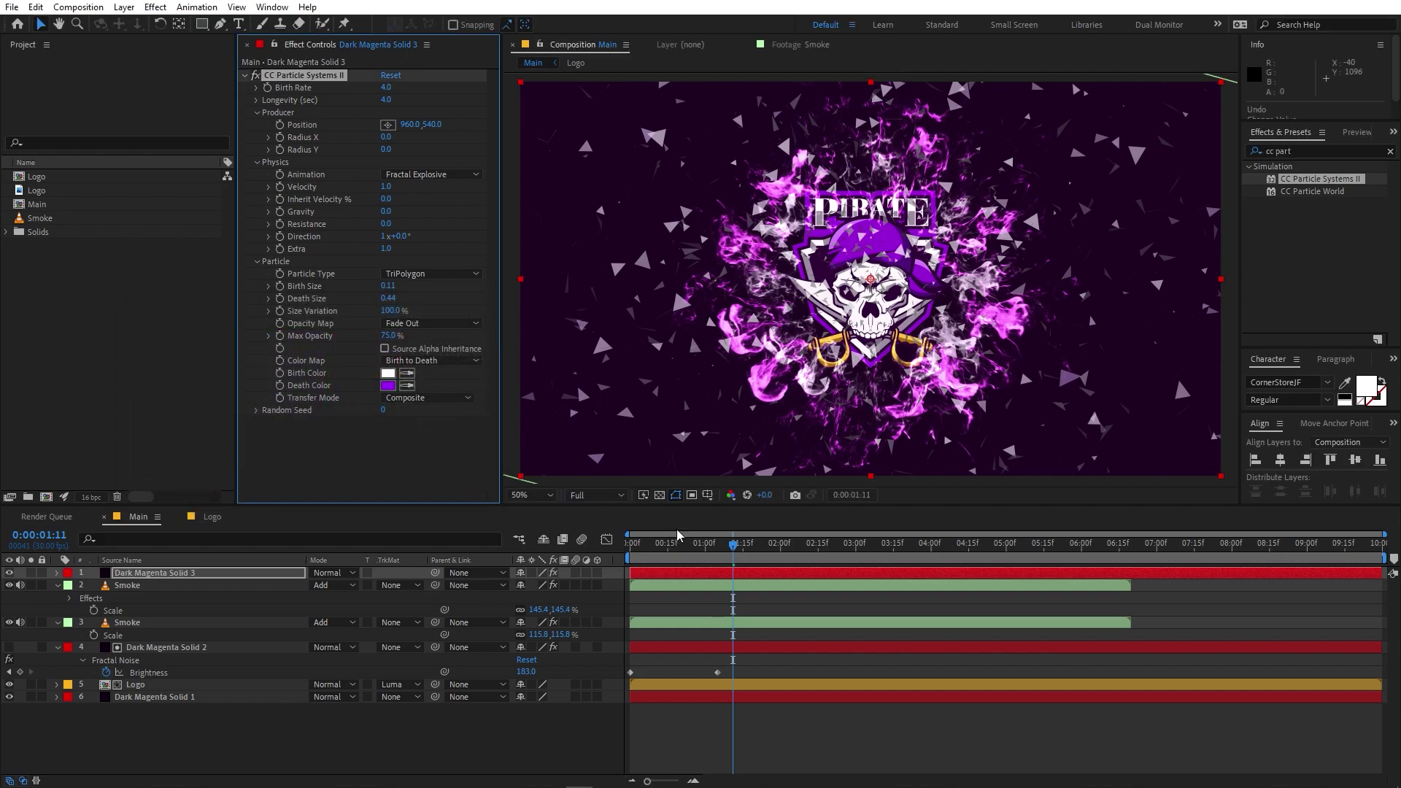
pyautogui.click(846, 575)
pyautogui.press('Home')
pyautogui.press('space')
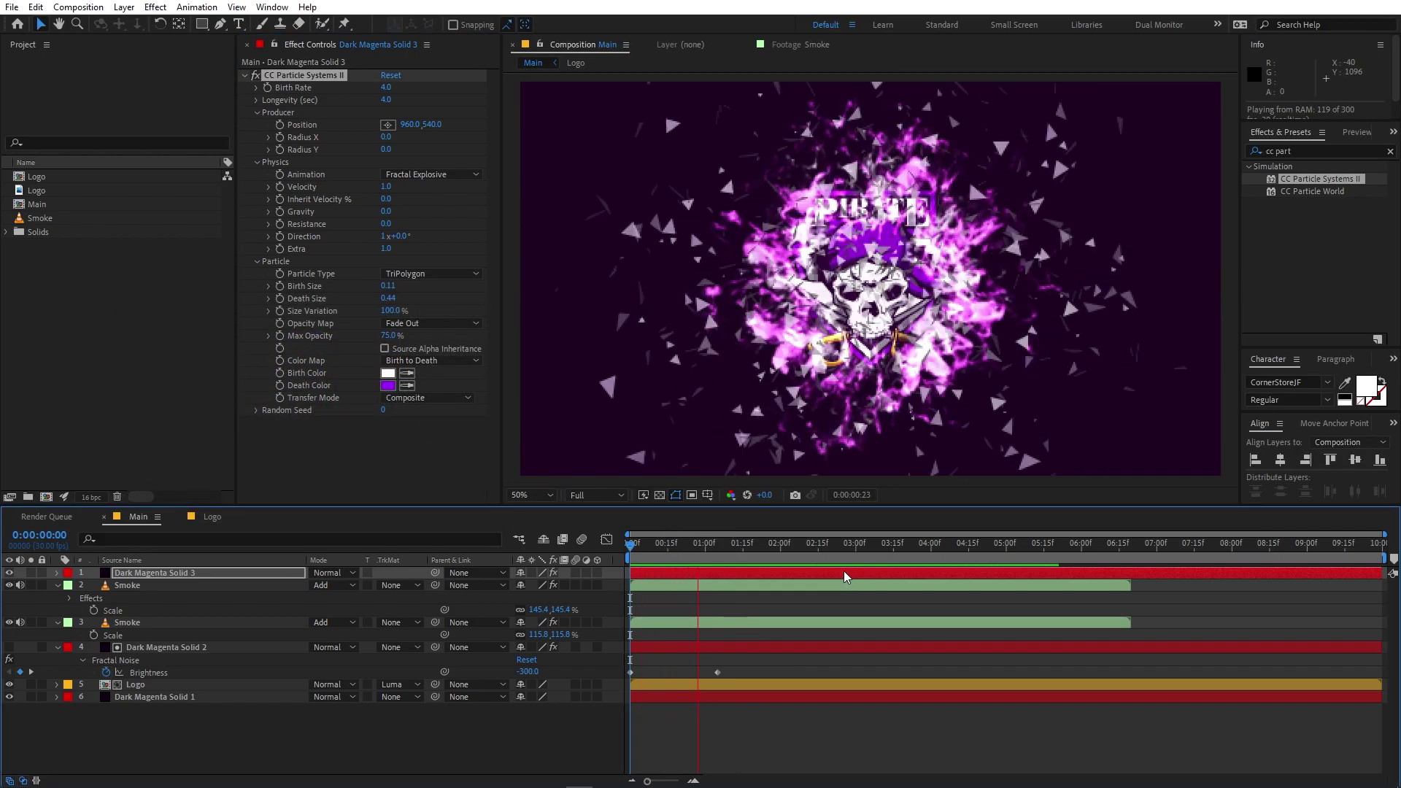
pyautogui.press('space')
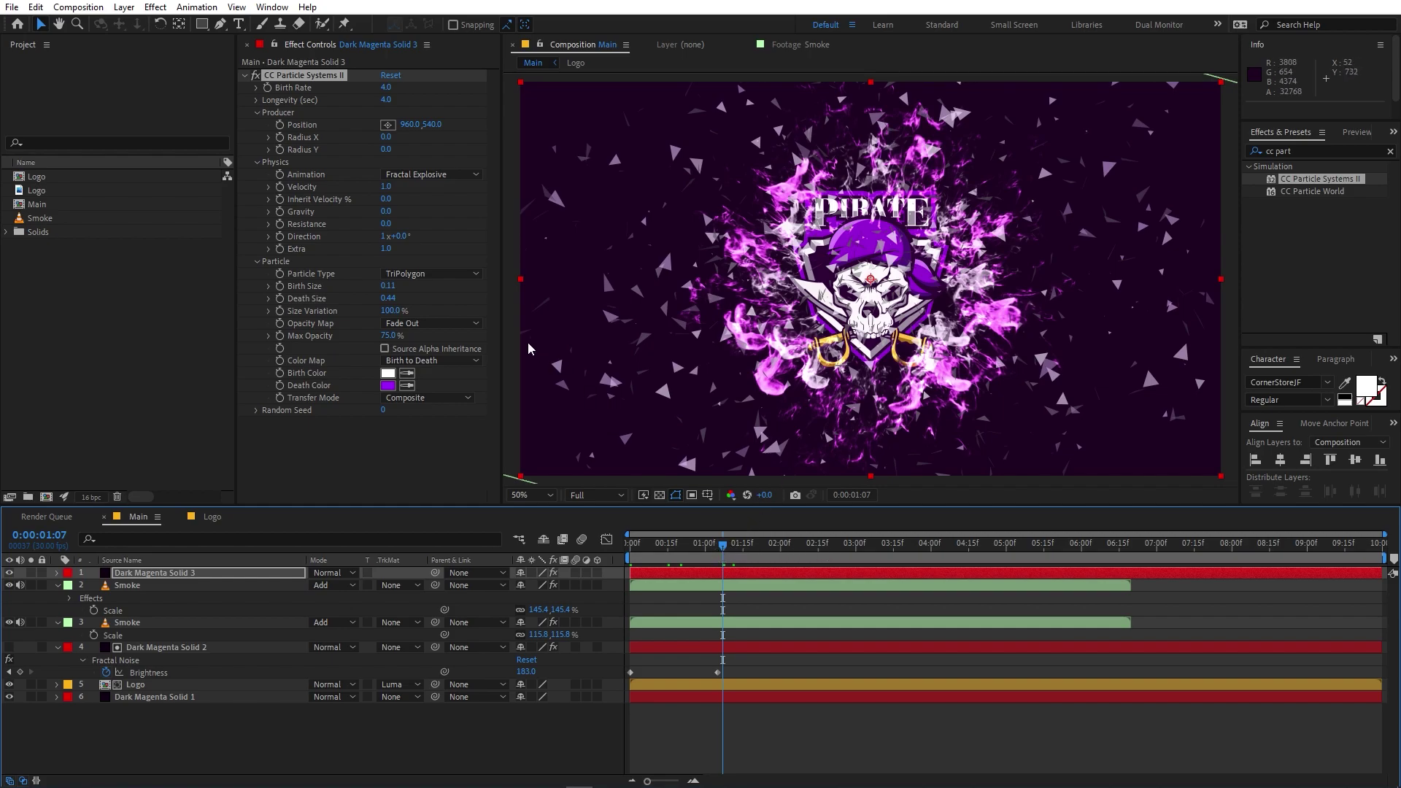
# Set the particle Birth Rate to 0.5 and preview the sparser triangle burst.
pyautogui.click(465, 110)
pyautogui.click(385, 88)
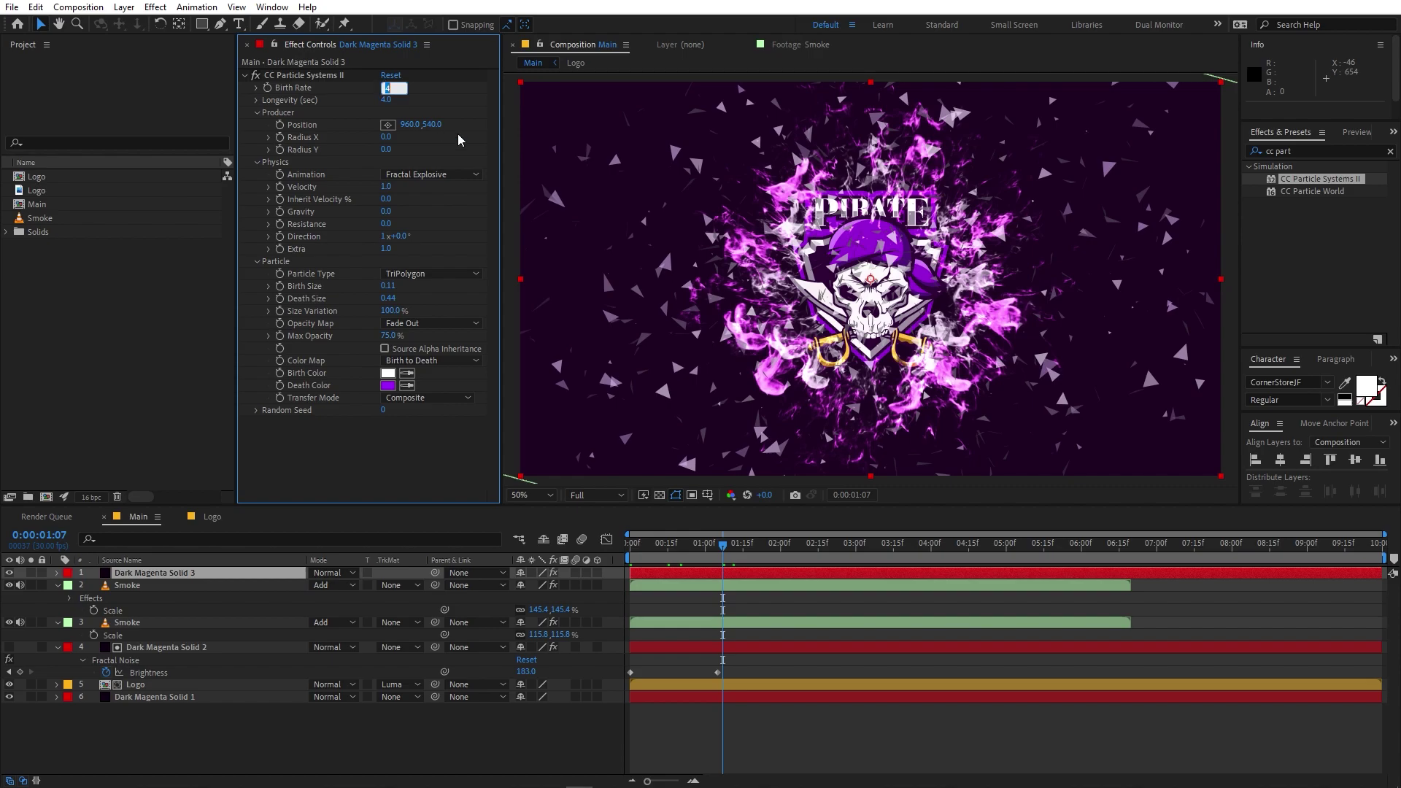
pyautogui.press('BackSpace')
pyautogui.press('Return')
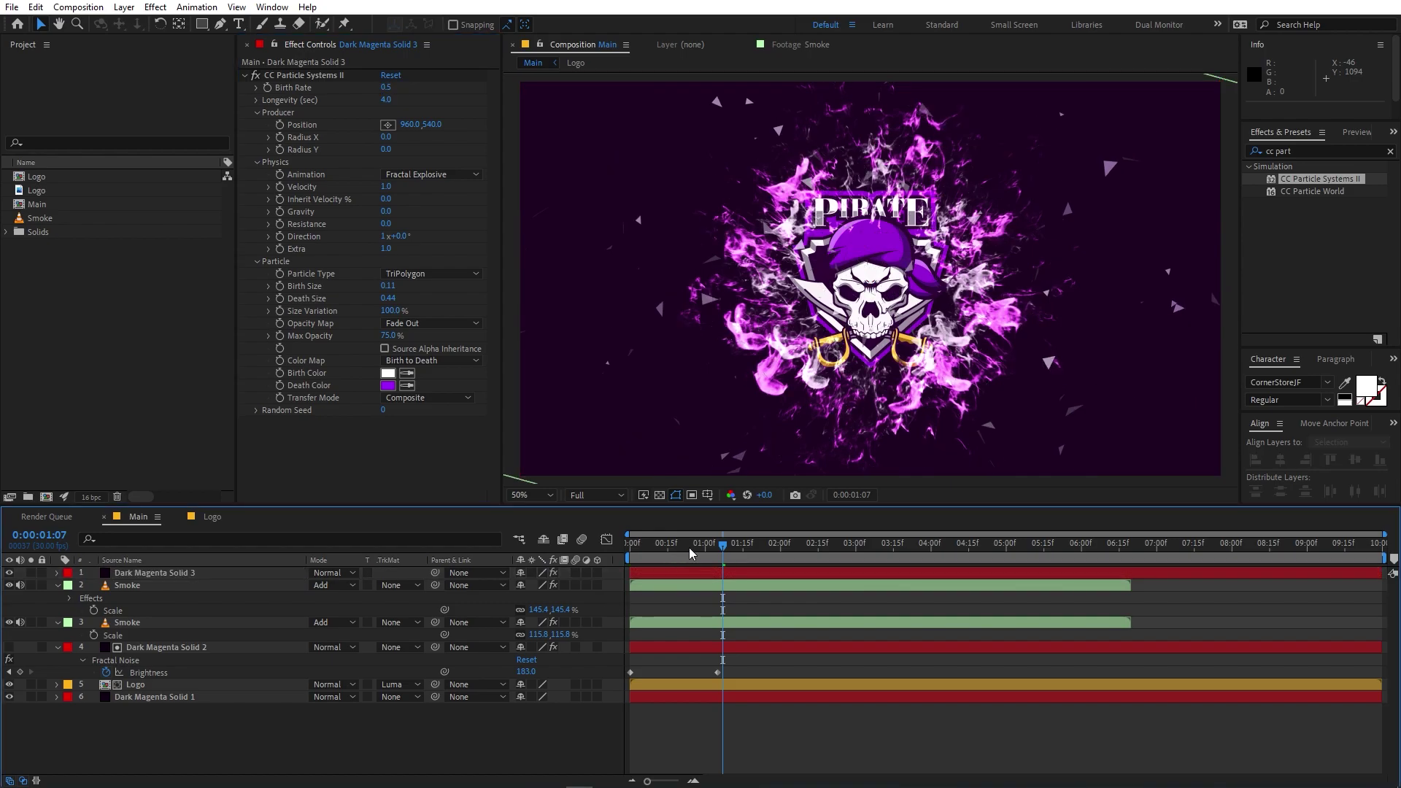
pyautogui.press('space')
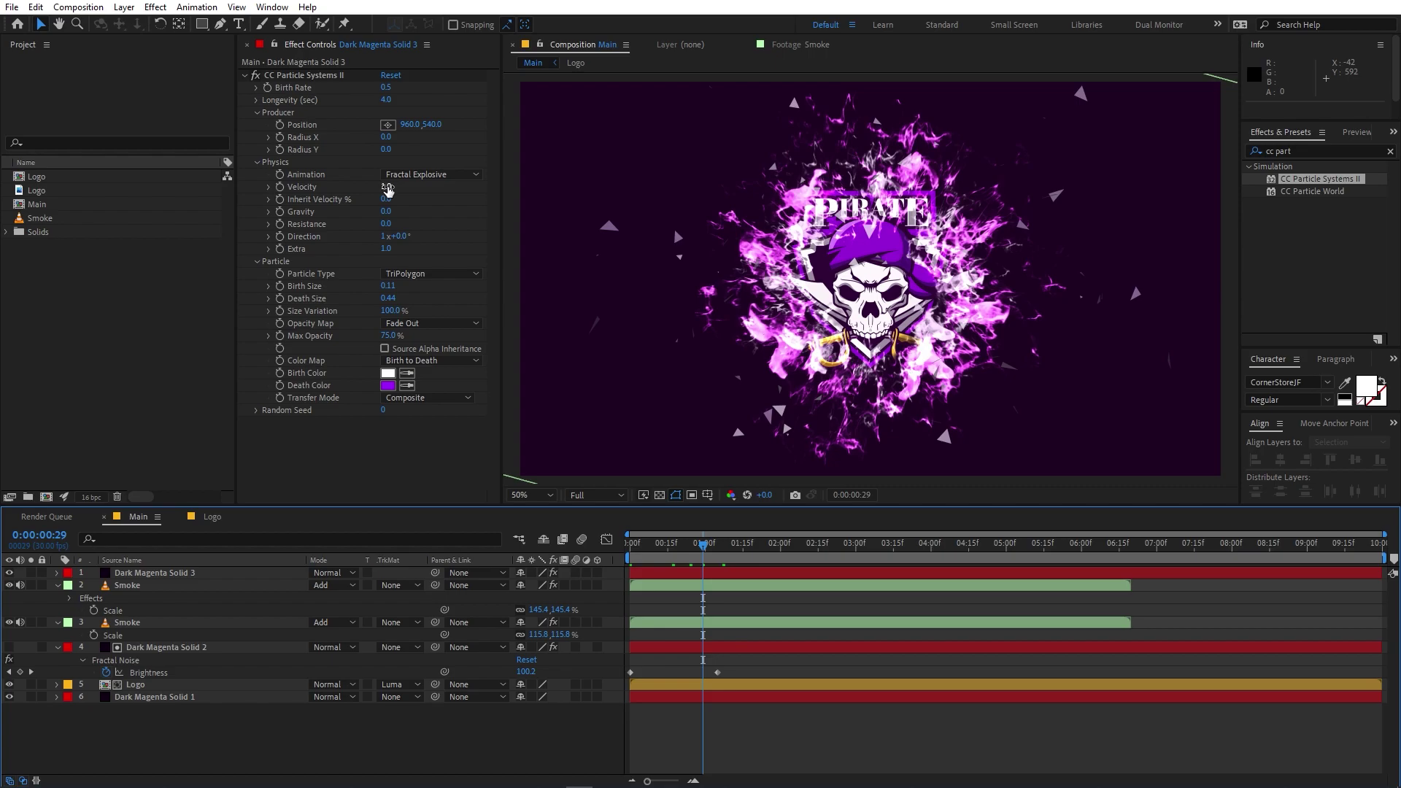
# Set the particle Physics Velocity to 0.5, preview the animation from the start, and select the particle solid layer.
pyautogui.click(388, 186)
pyautogui.write('.5')
pyautogui.press('Return')
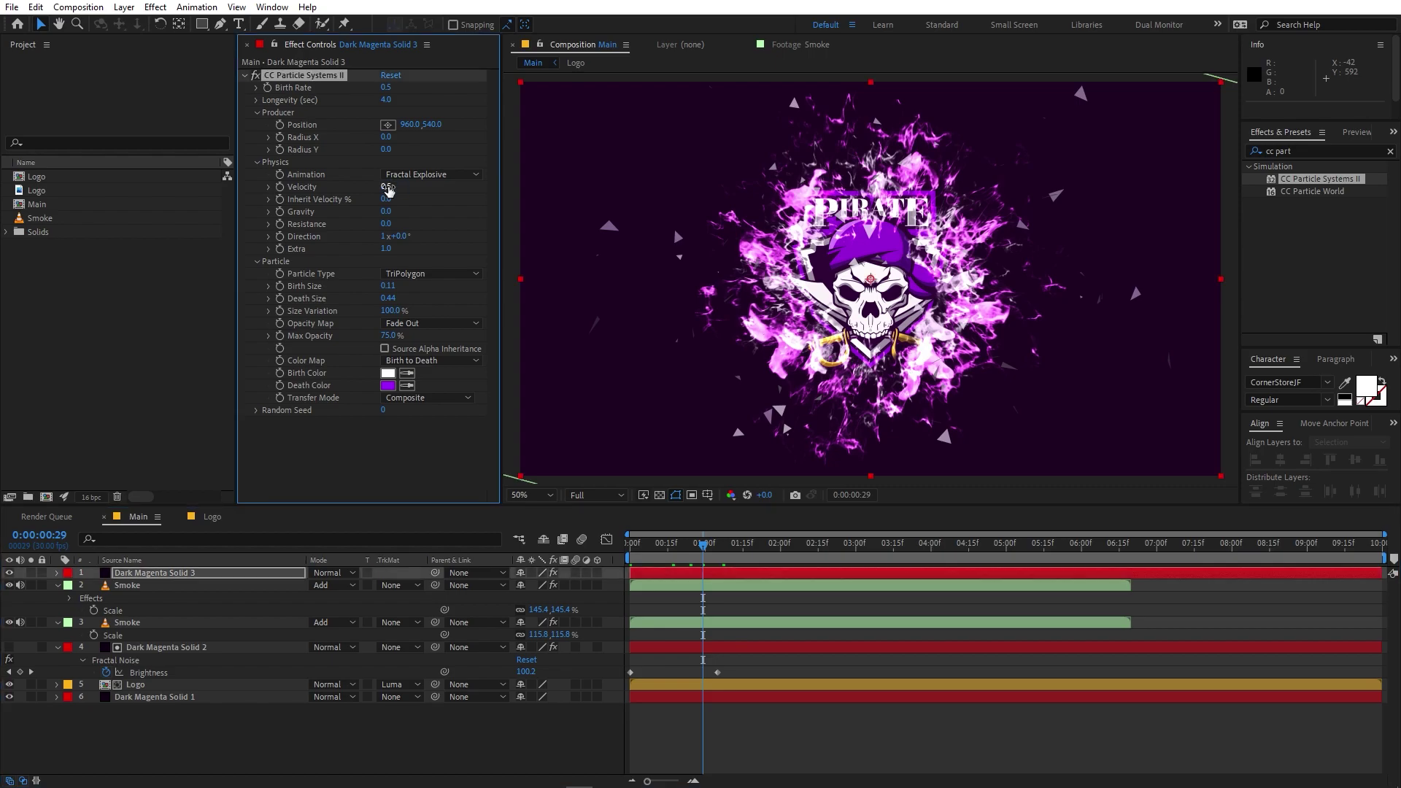
pyautogui.click(689, 550)
pyautogui.press('space')
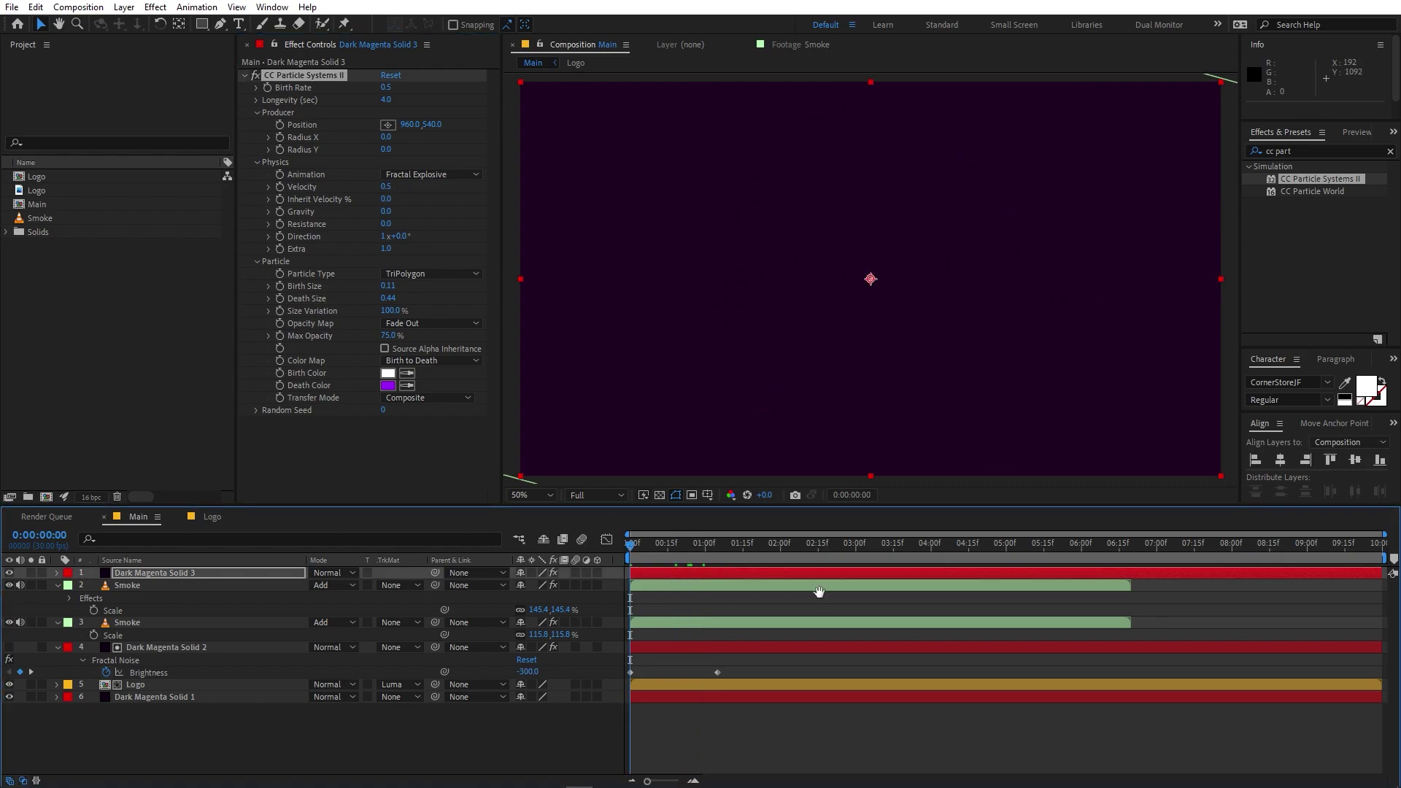
pyautogui.press('space')
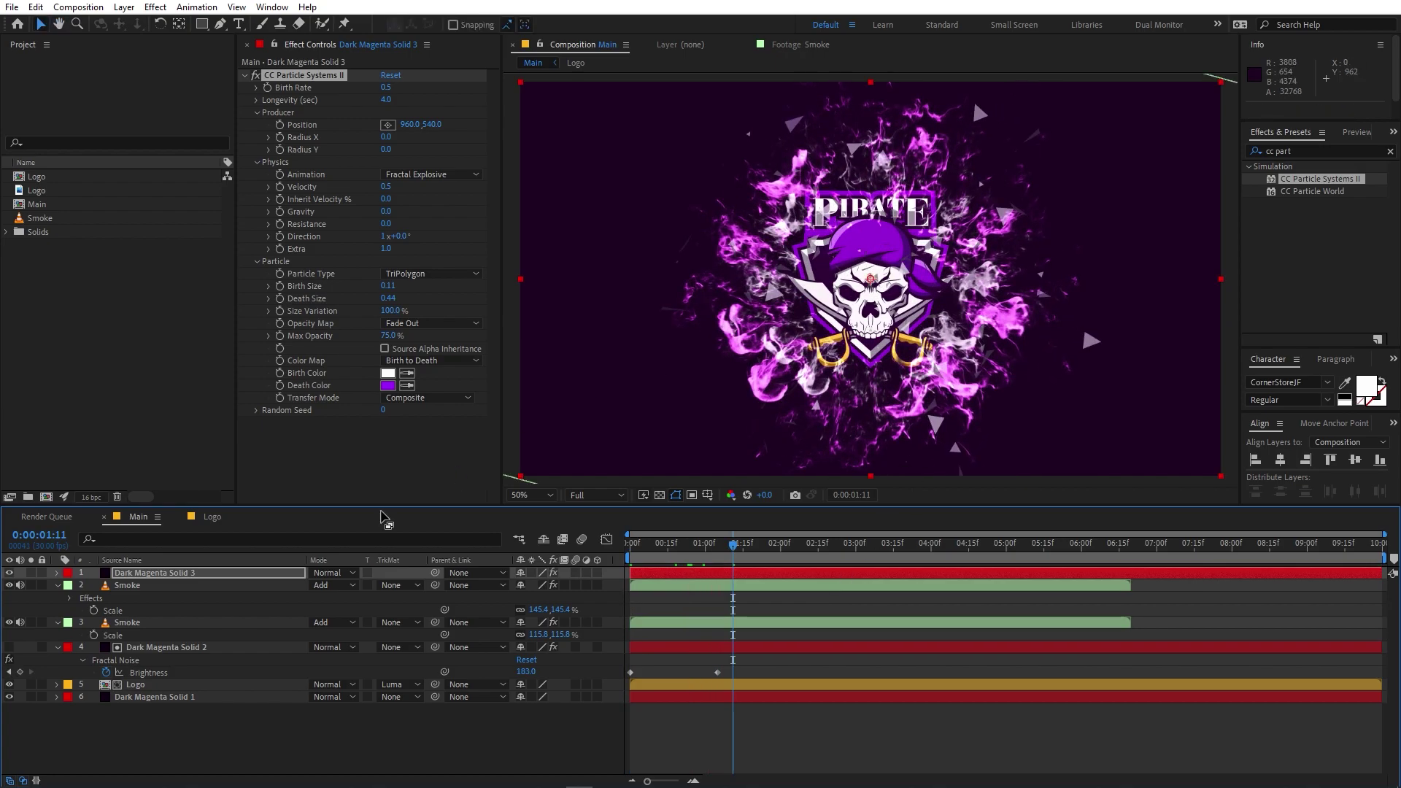
pyautogui.click(144, 573)
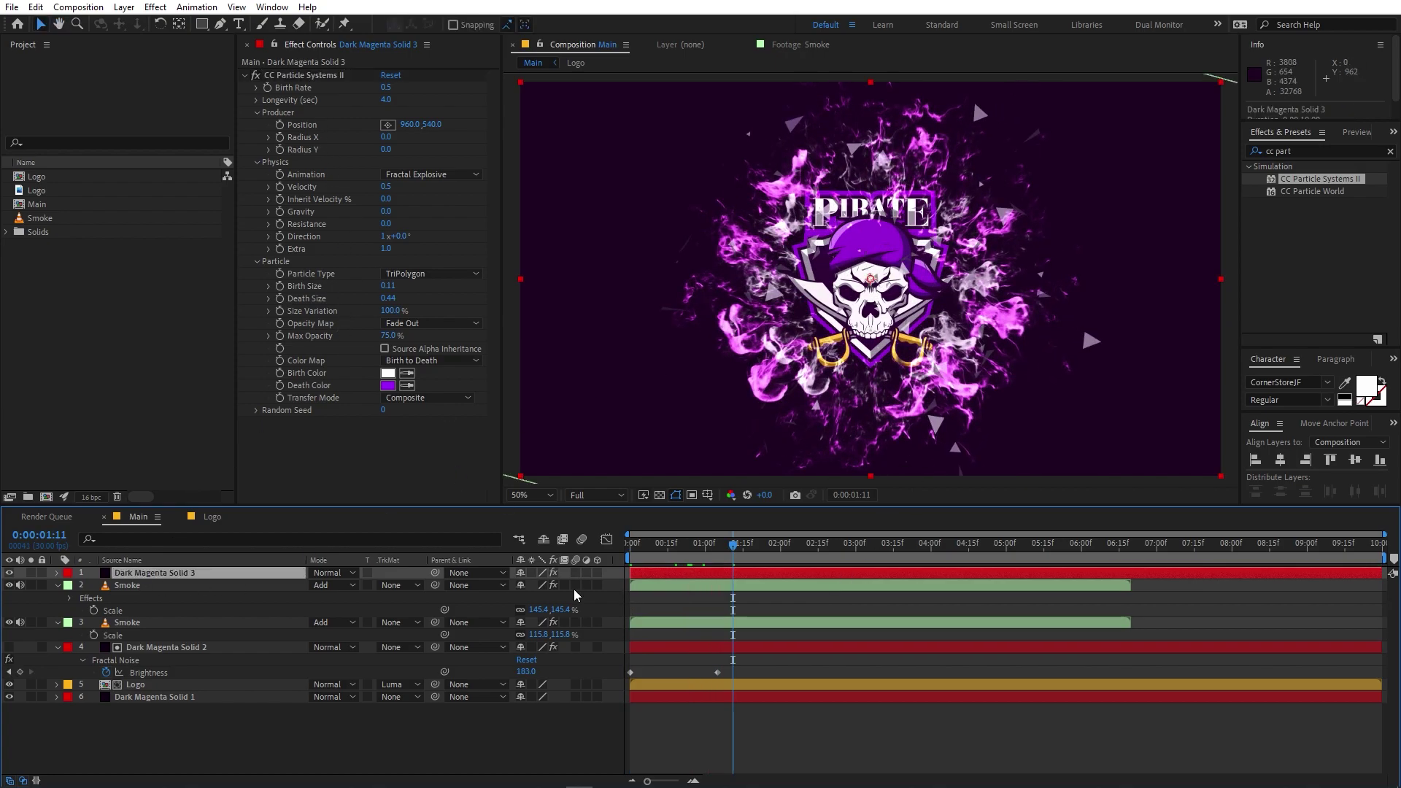
# Enable keyframing for the particle Birth Rate at the first frame and reveal the keyframe on the layer.
pyautogui.press('Home')
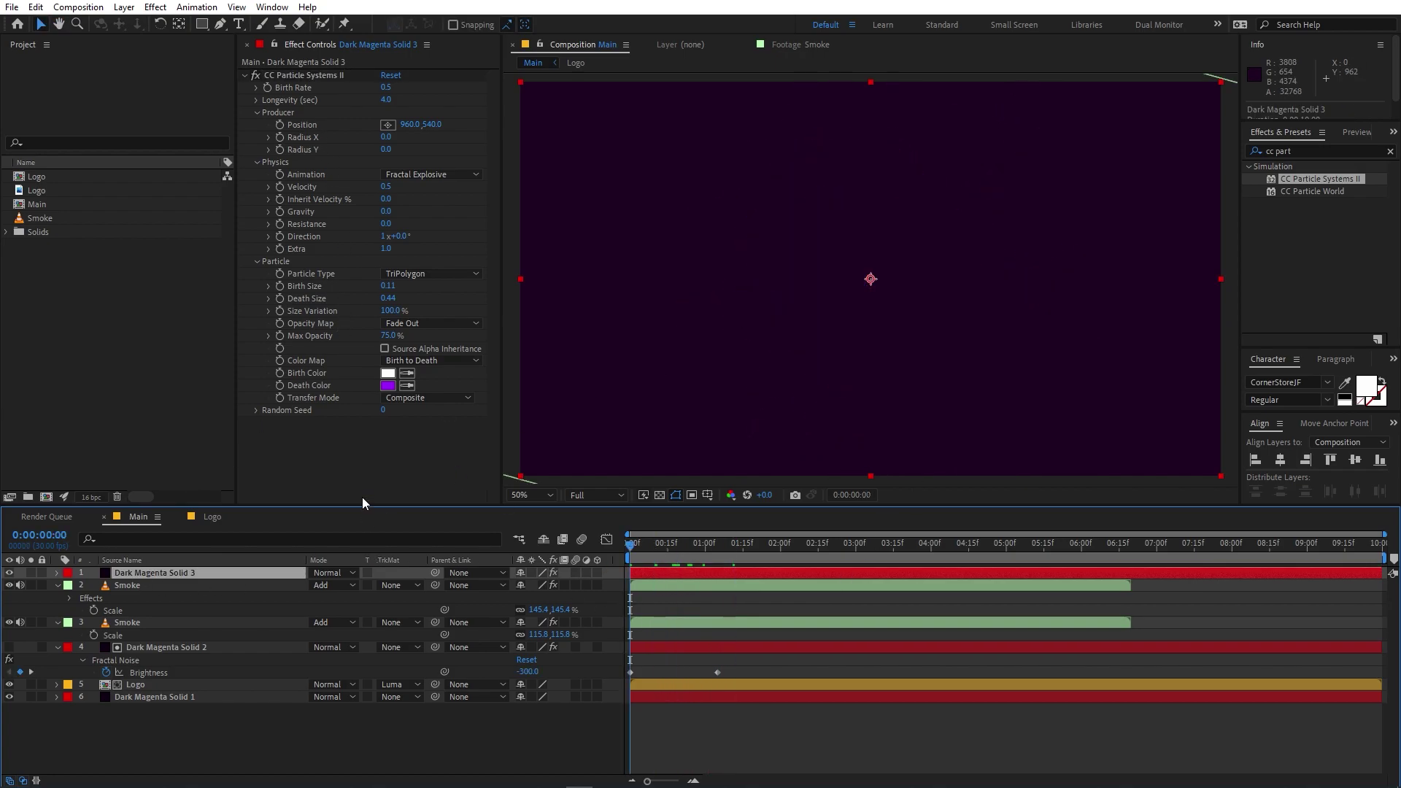
pyautogui.click(269, 89)
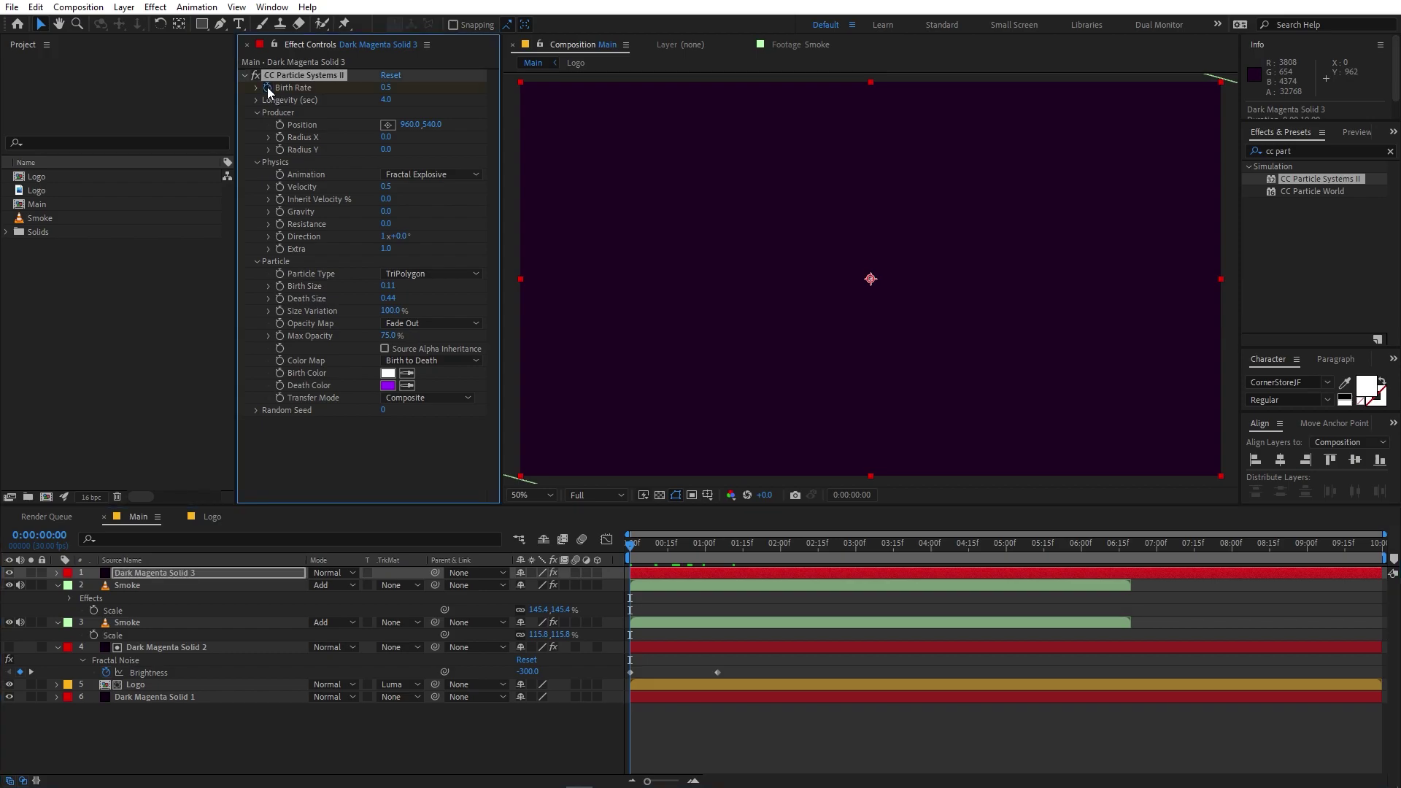
pyautogui.click(677, 576)
pyautogui.press('u')
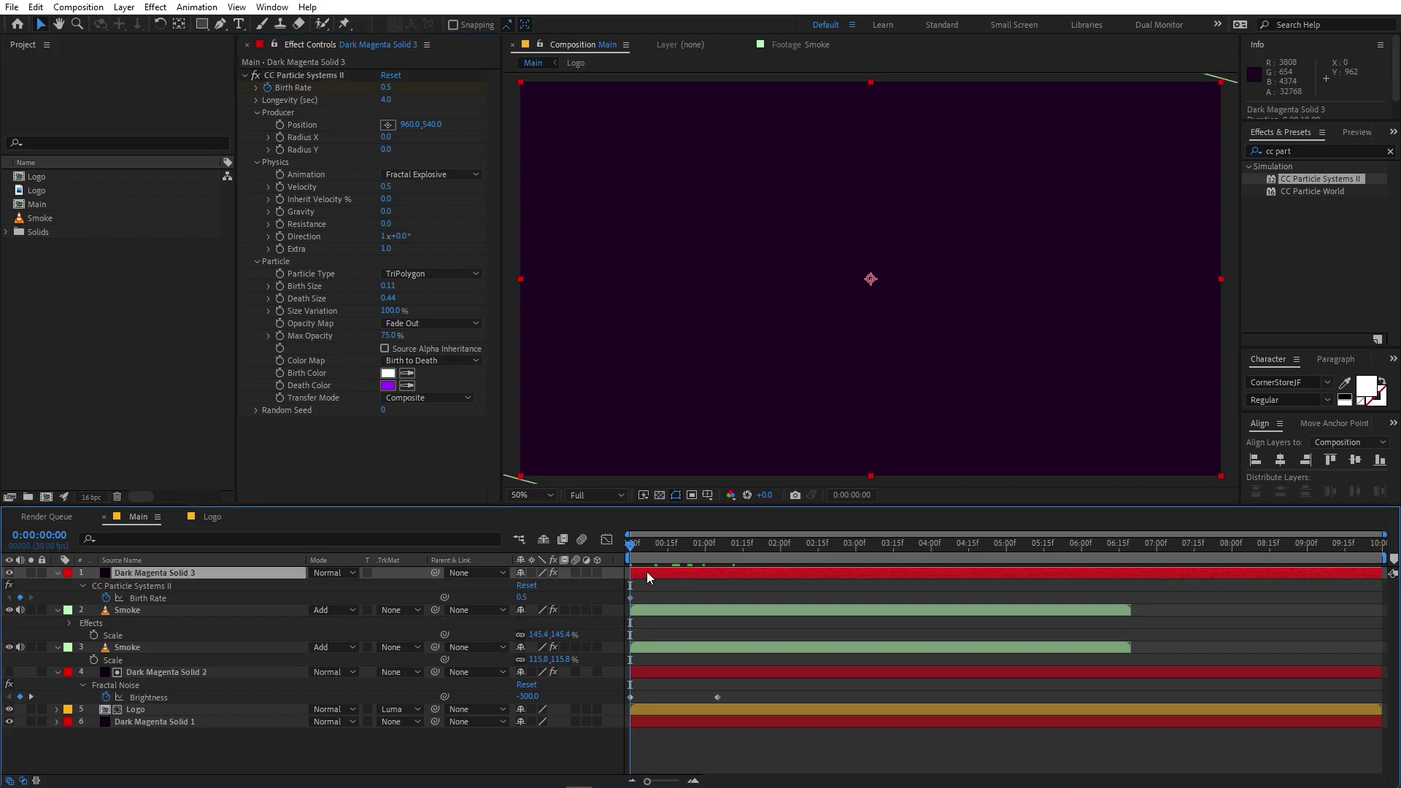
pyautogui.moveTo(647, 781); pyautogui.dragTo(655, 780)
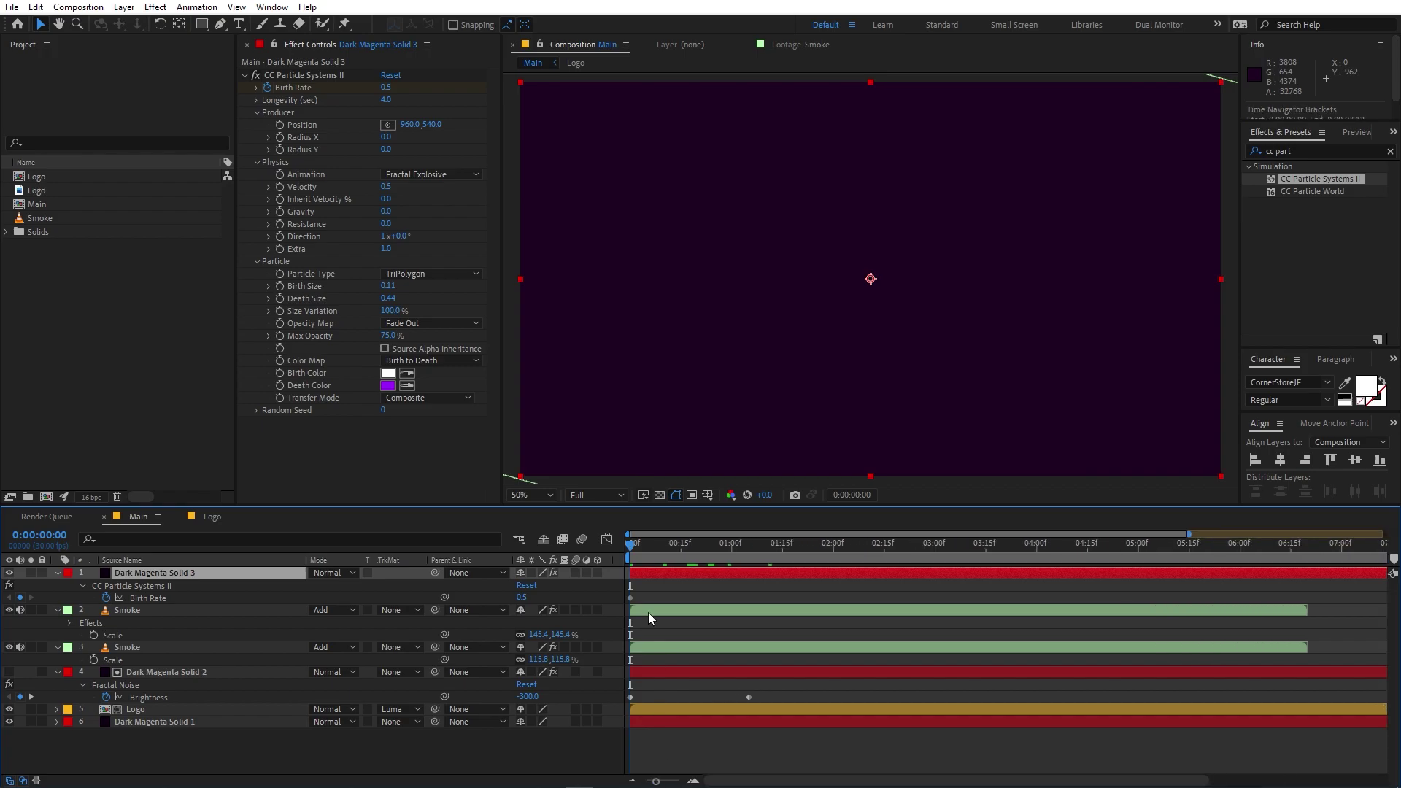
# Keyframe the particle Birth Rate to 0 at 0:00:00:15 and preview the animation.
pyautogui.press('space')
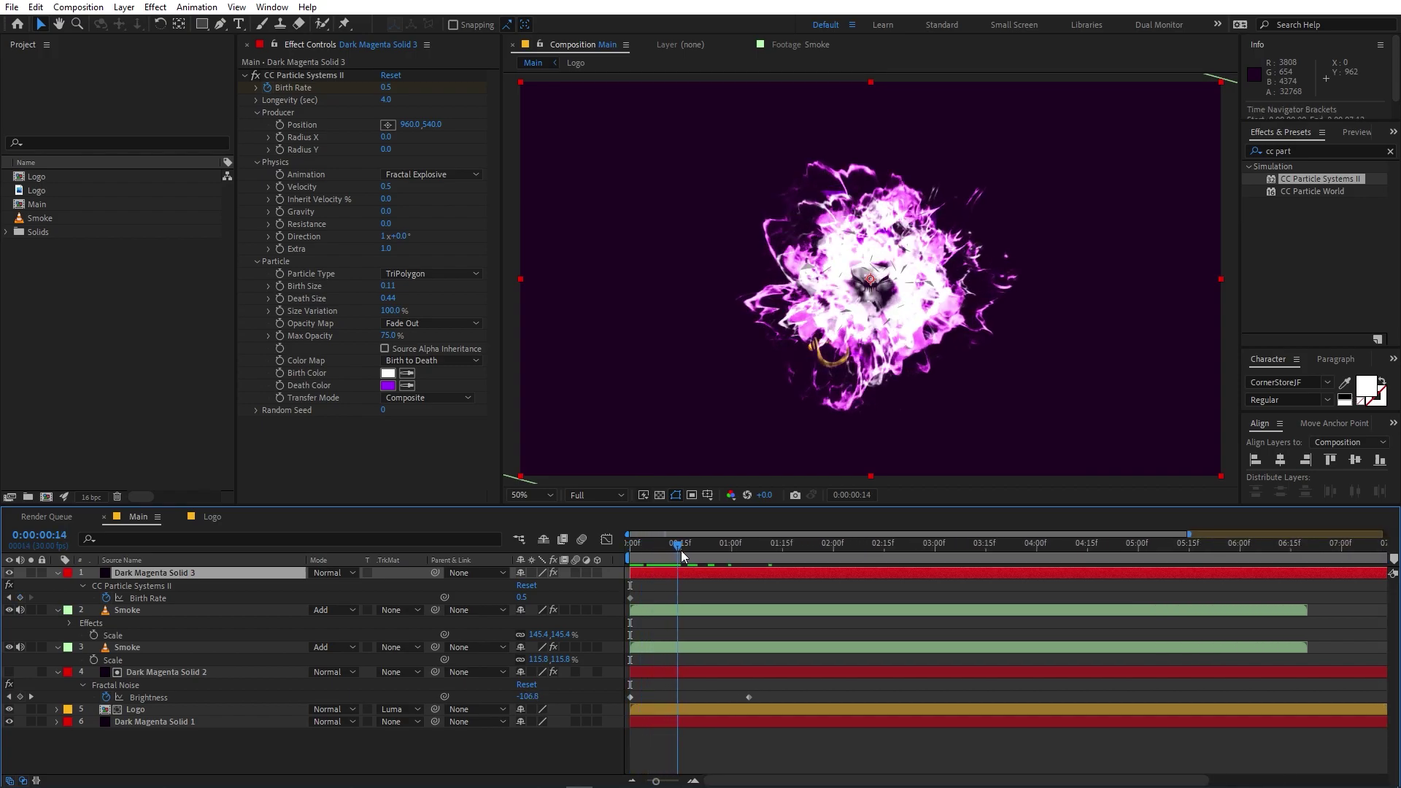
pyautogui.click(386, 87)
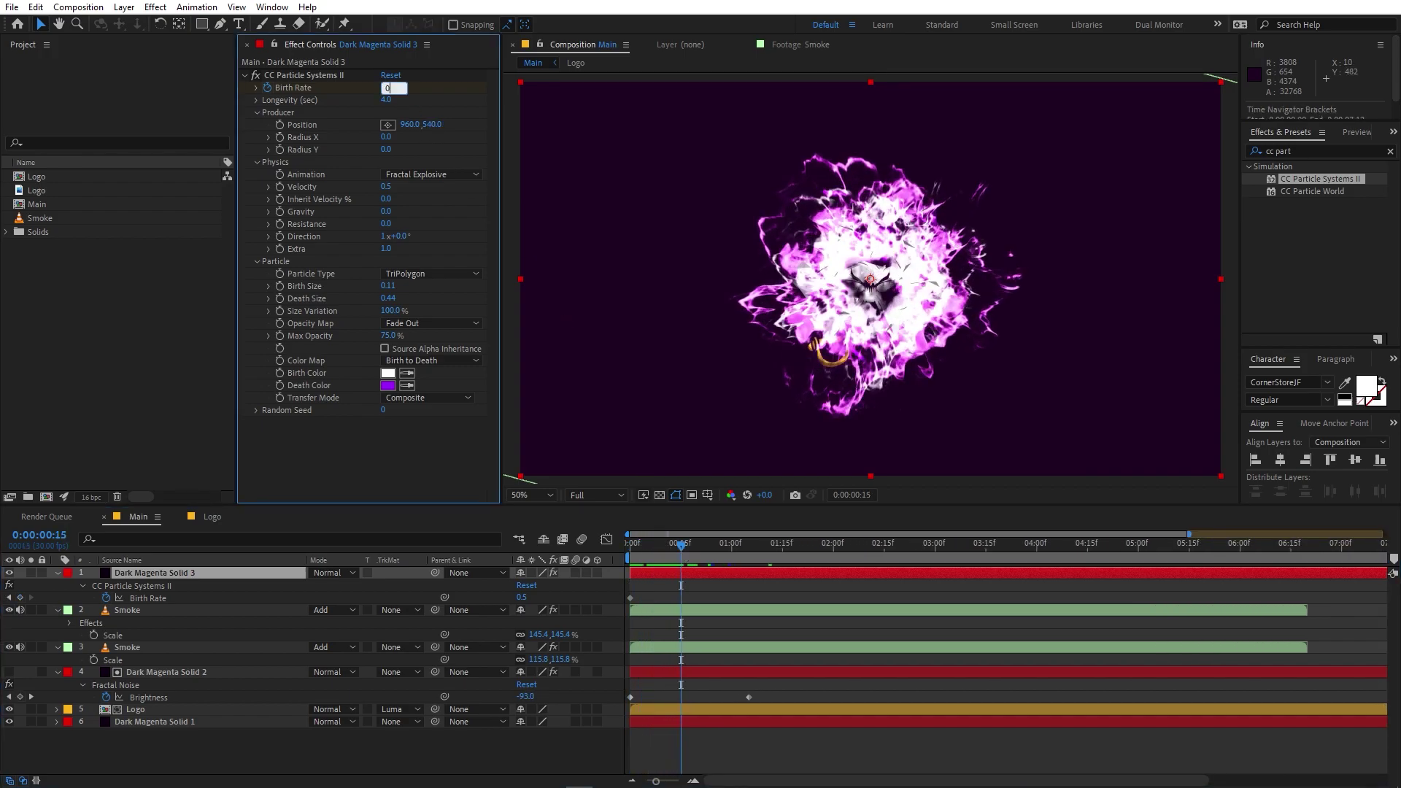
pyautogui.press('Return')
pyautogui.click(686, 536)
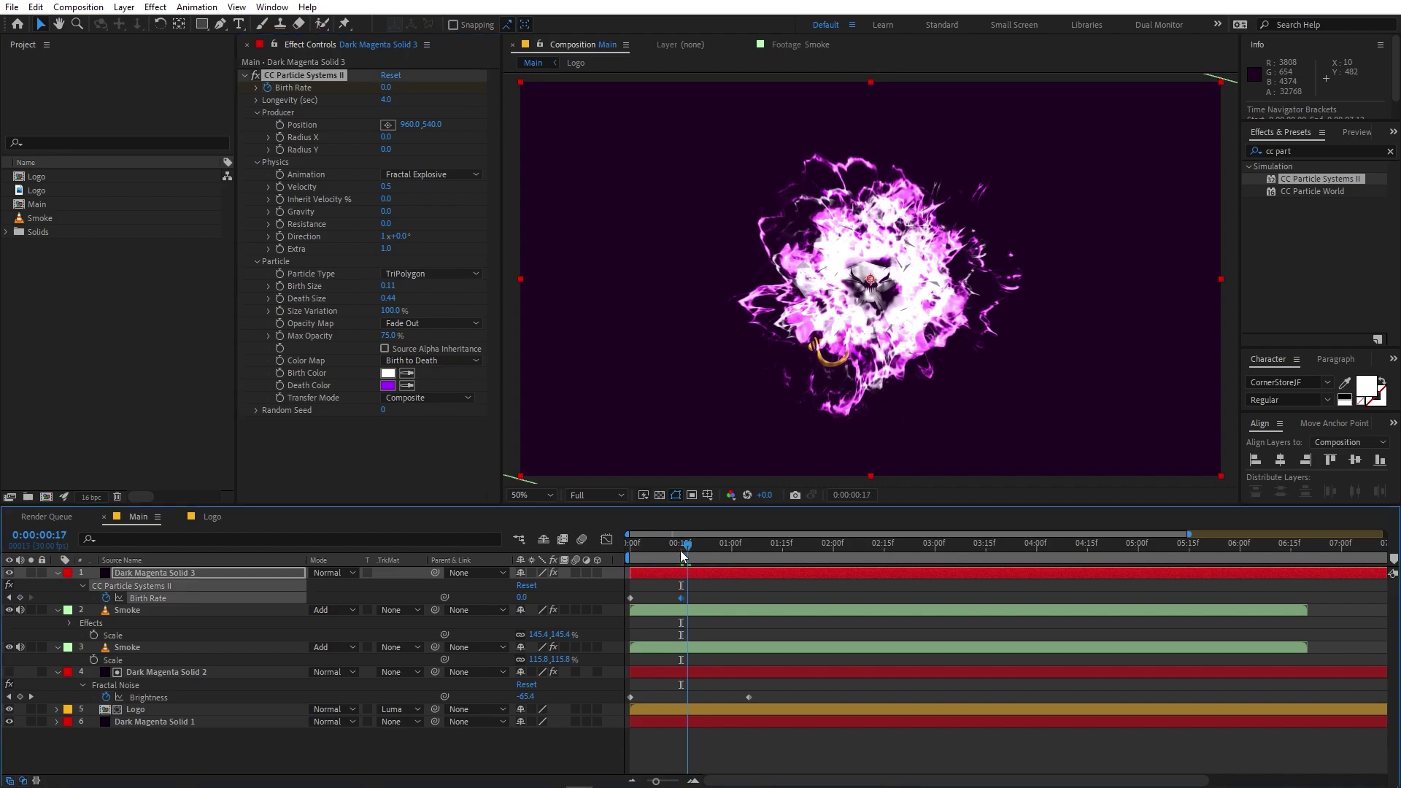
pyautogui.press('space')
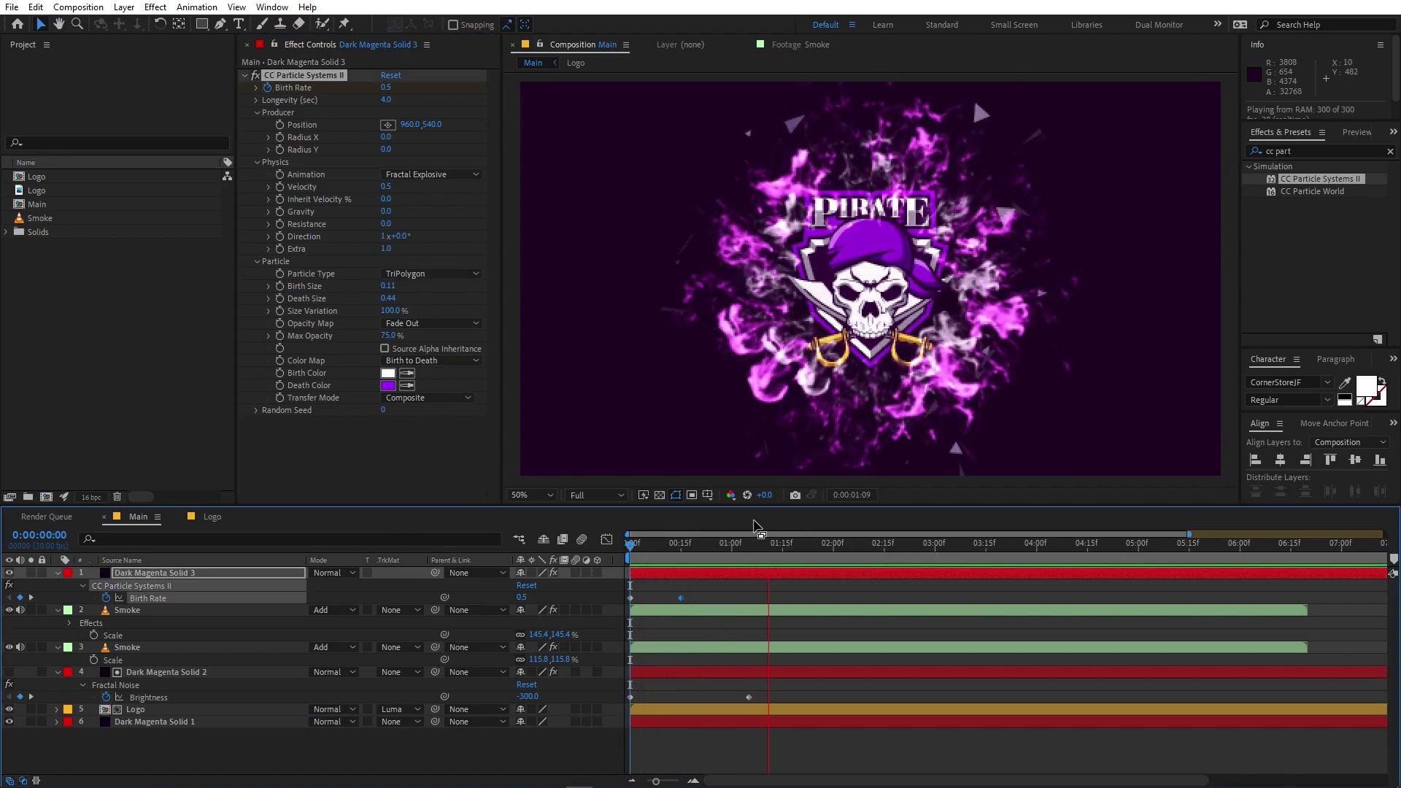
pyautogui.press('space')
# Set the Birth Rate keyframe at the first frame to 1 and preview the particle burst.
pyautogui.moveTo(786, 543); pyautogui.dragTo(631, 544)
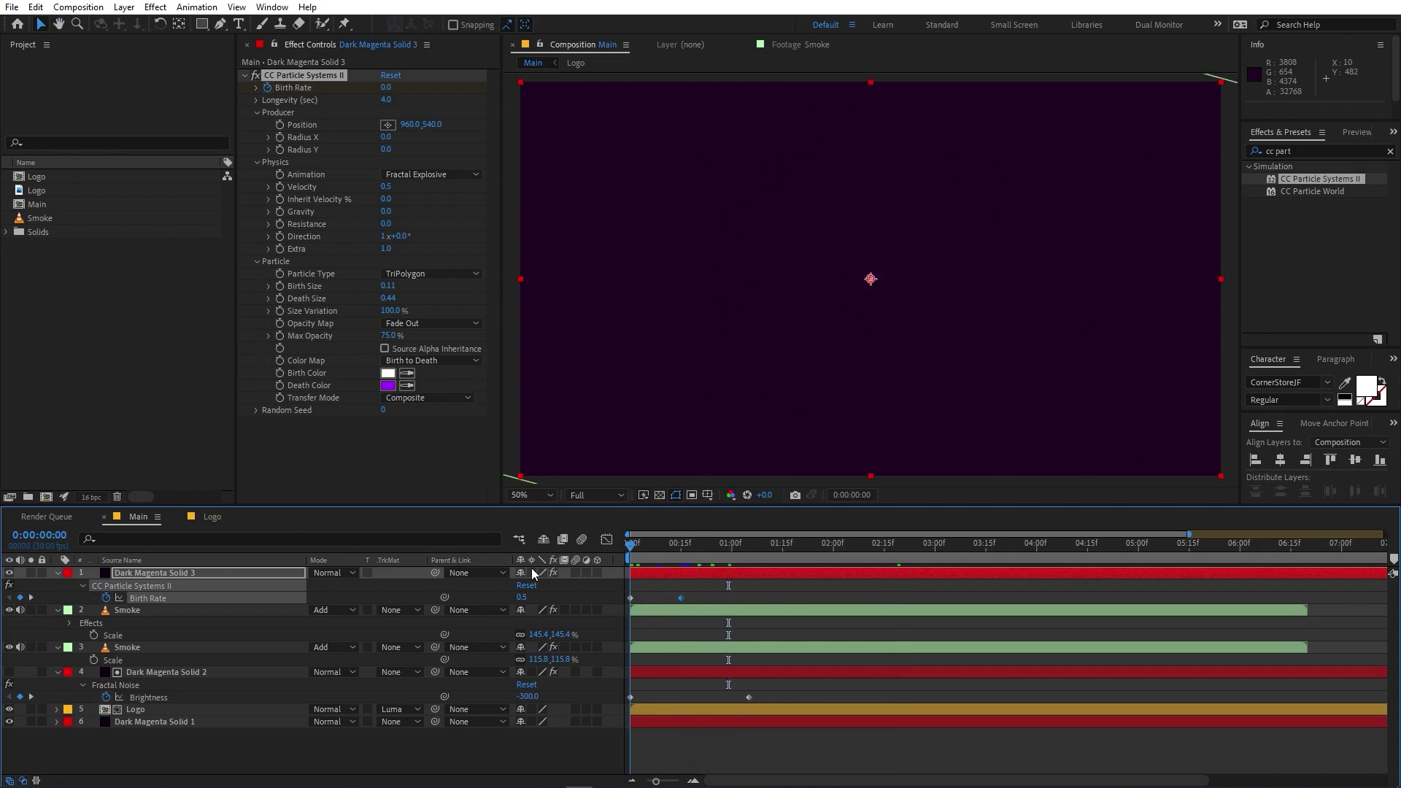
pyautogui.click(386, 87)
pyautogui.write('1')
pyautogui.press('Return')
pyautogui.press('space')
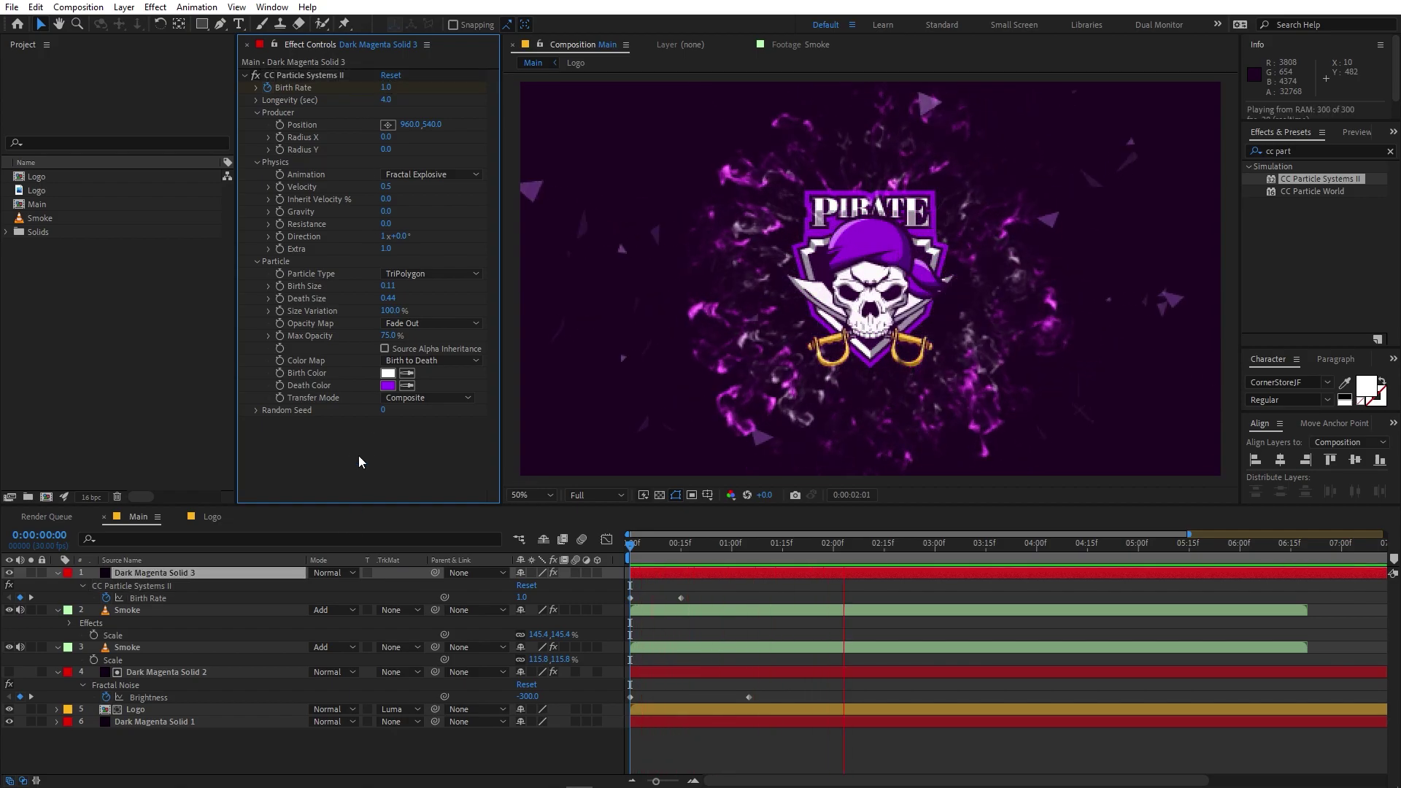
pyautogui.press('space')
# Change the particle solid layer's blending mode to Add while viewing the burst around 0:00:01:01.
pyautogui.moveTo(704, 556); pyautogui.dragTo(733, 555)
pyautogui.click(326, 572)
pyautogui.click(384, 307)
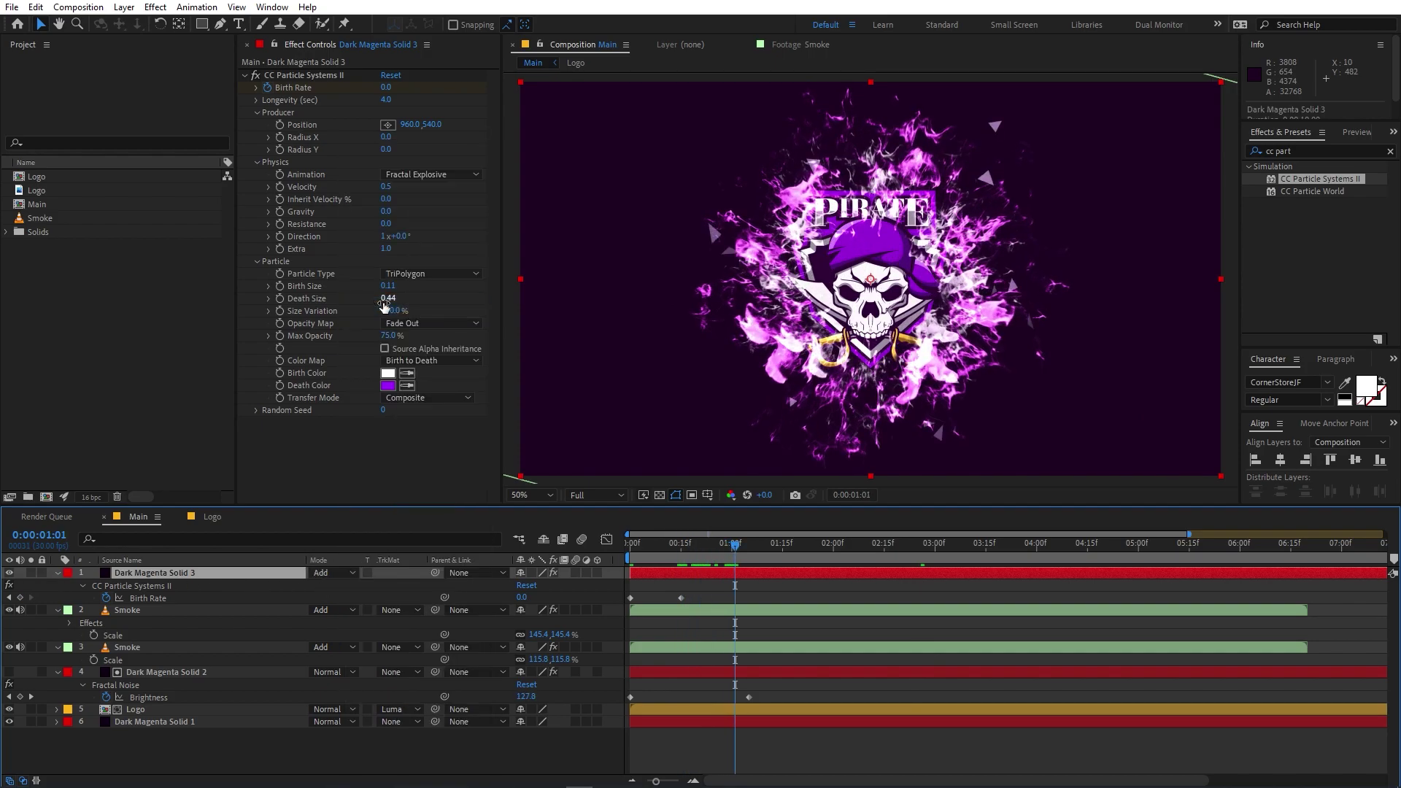
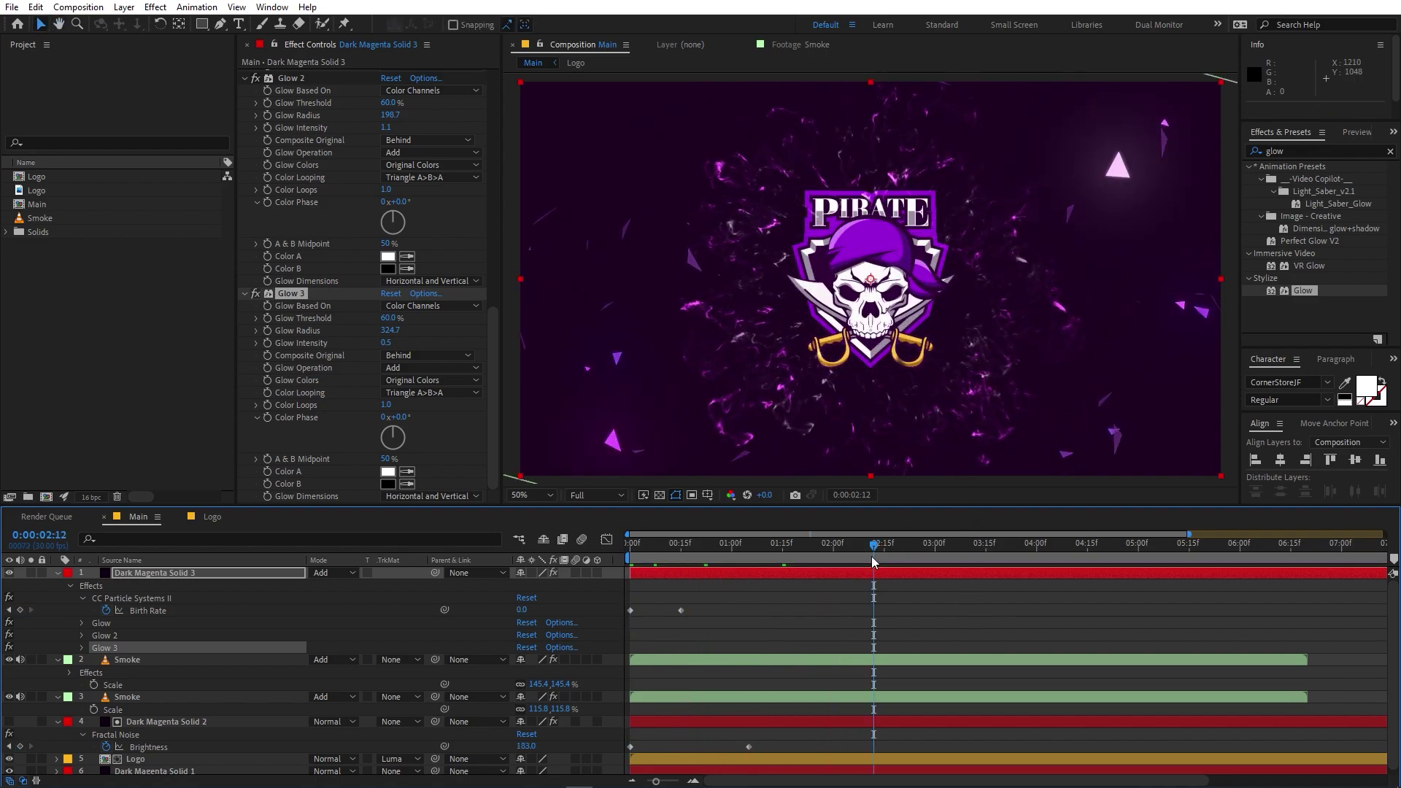
# Set the particle Physics Velocity to 1 and preview the whole animation from the start.
pyautogui.press('space')
pyautogui.scroll(5, 419, 286)
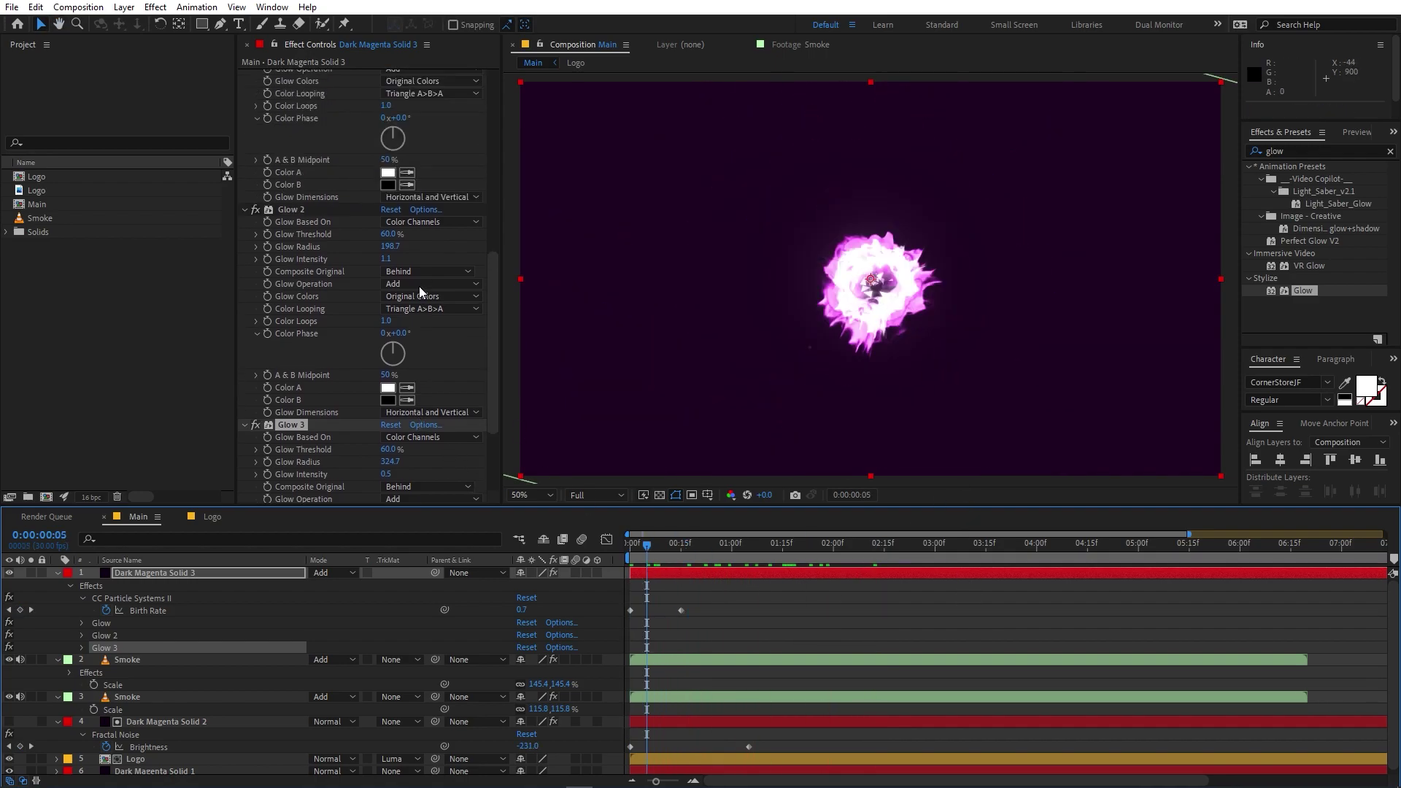
pyautogui.scroll(5, 337, 260)
pyautogui.scroll(3, 336, 260)
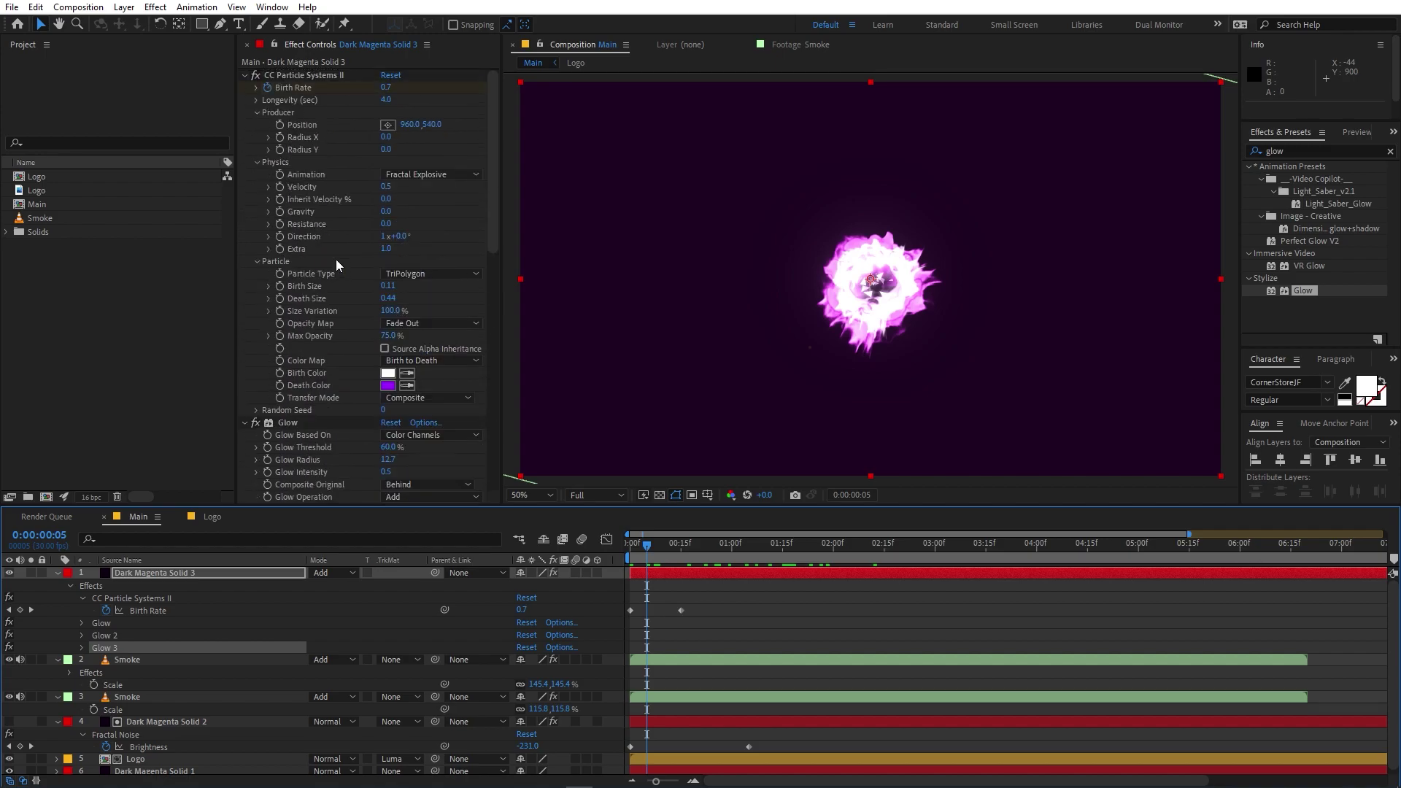
pyautogui.click(385, 187)
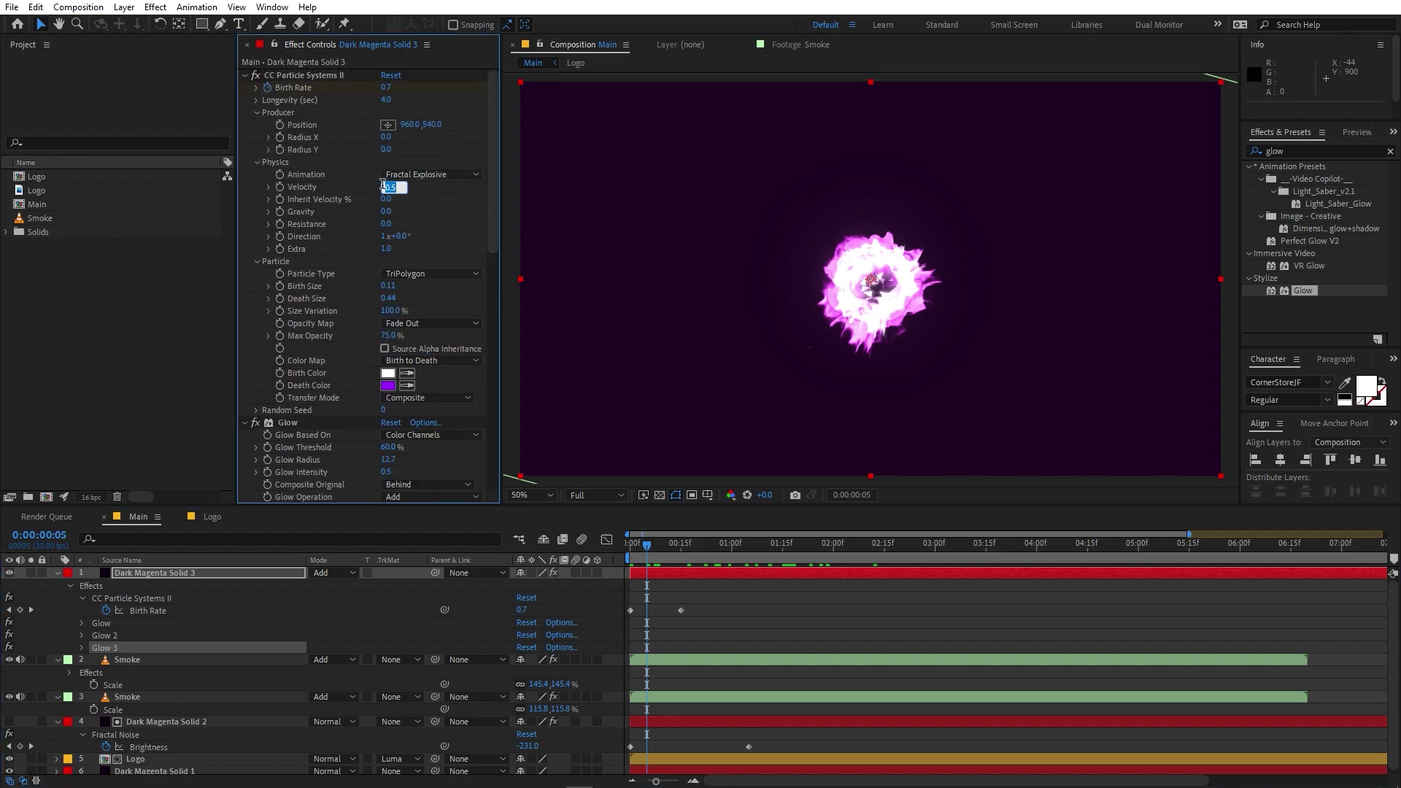
pyautogui.write('1')
pyautogui.click(719, 634)
pyautogui.press('Home')
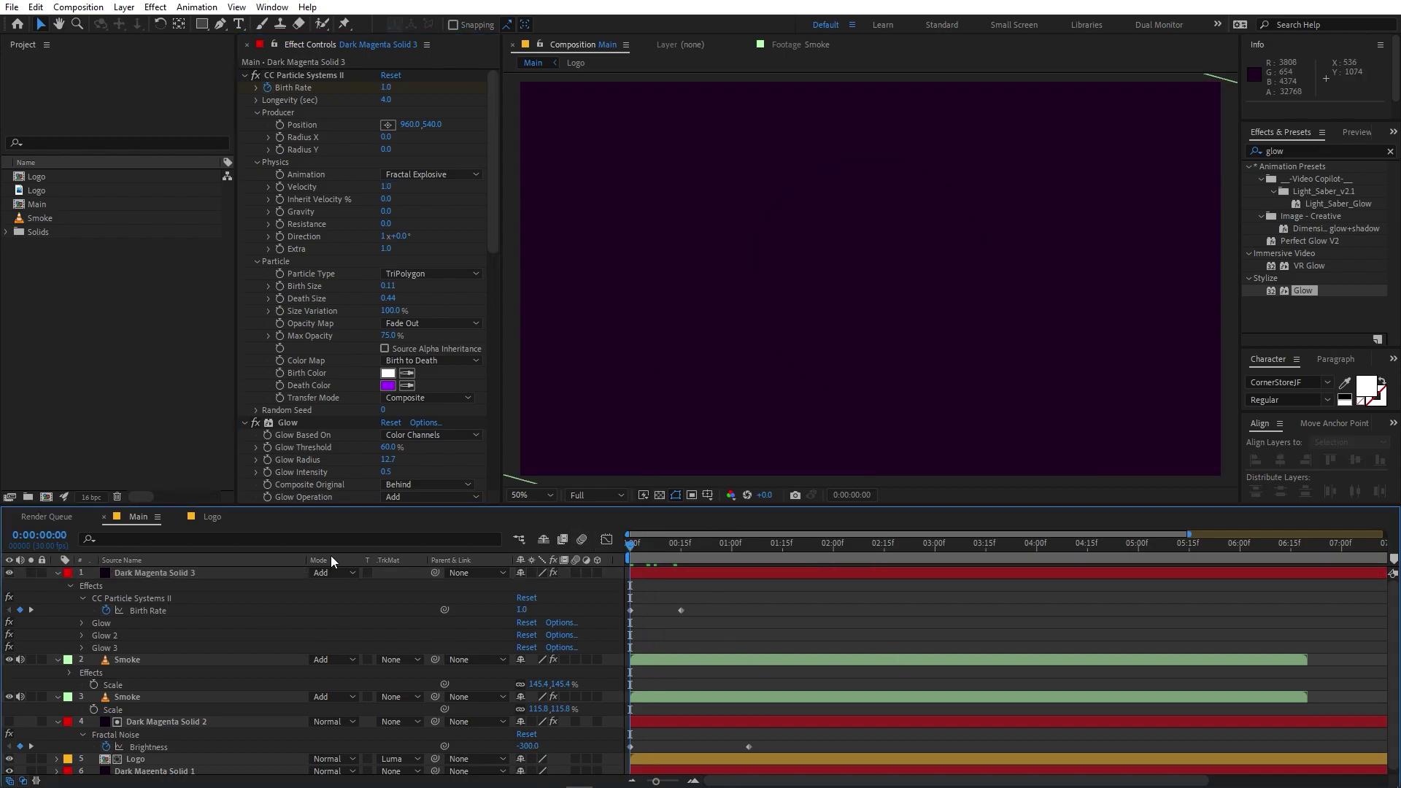
pyautogui.press('space')
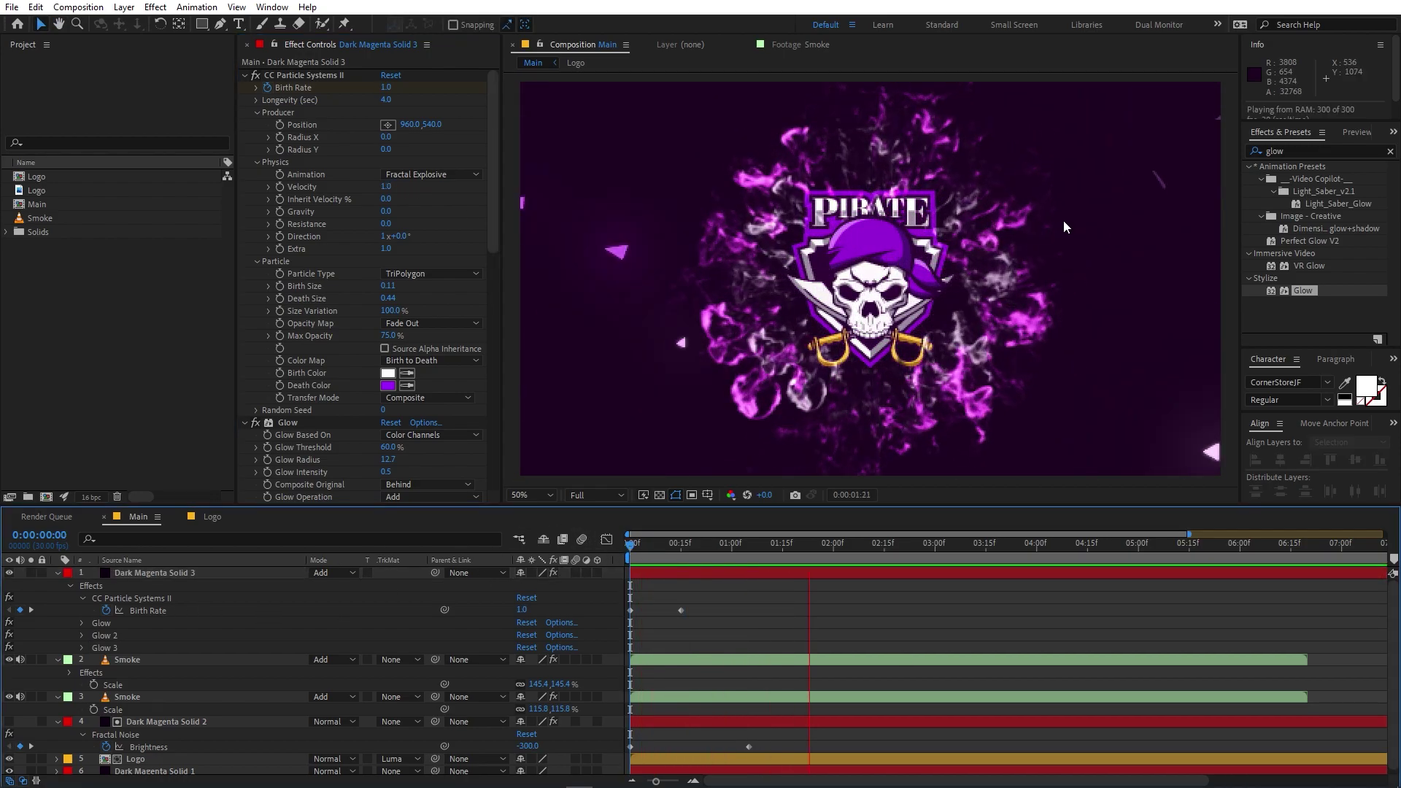
pyautogui.press('space')
pyautogui.press('Home')
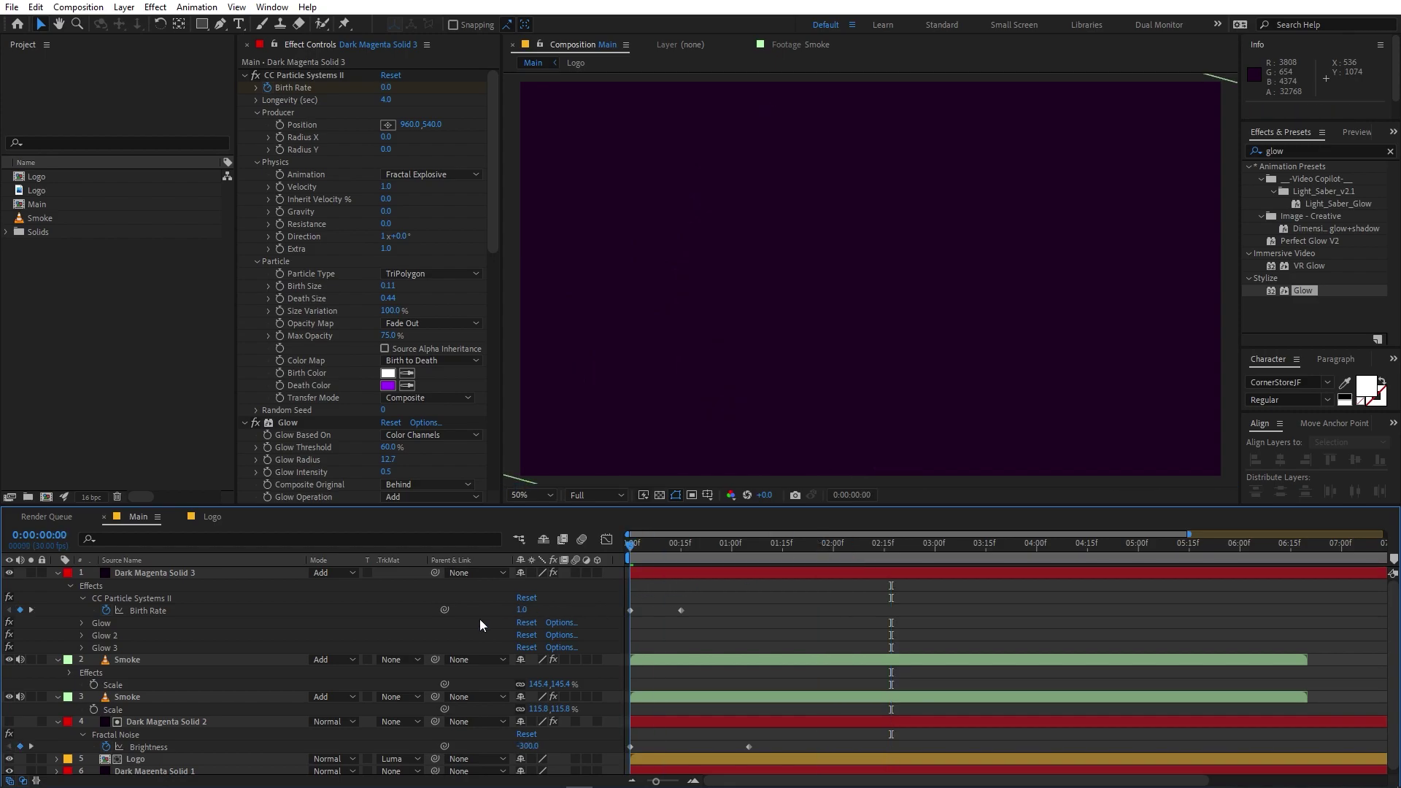
pyautogui.press('space')
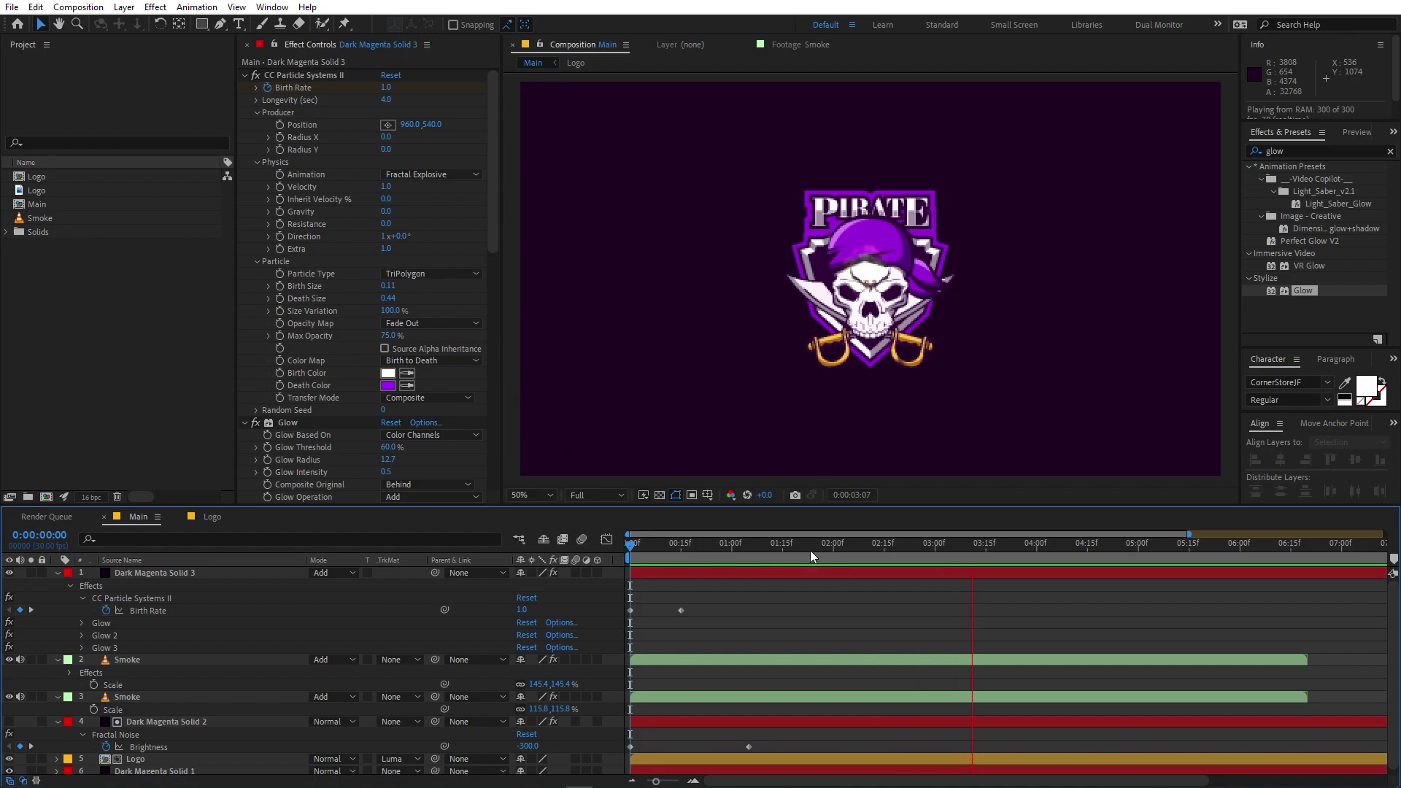
# Apply a Glow effect to the lower Smoke layer with Glow Radius 18 and Glow Intensity 0.7.
pyautogui.moveTo(809, 550); pyautogui.dragTo(716, 567)
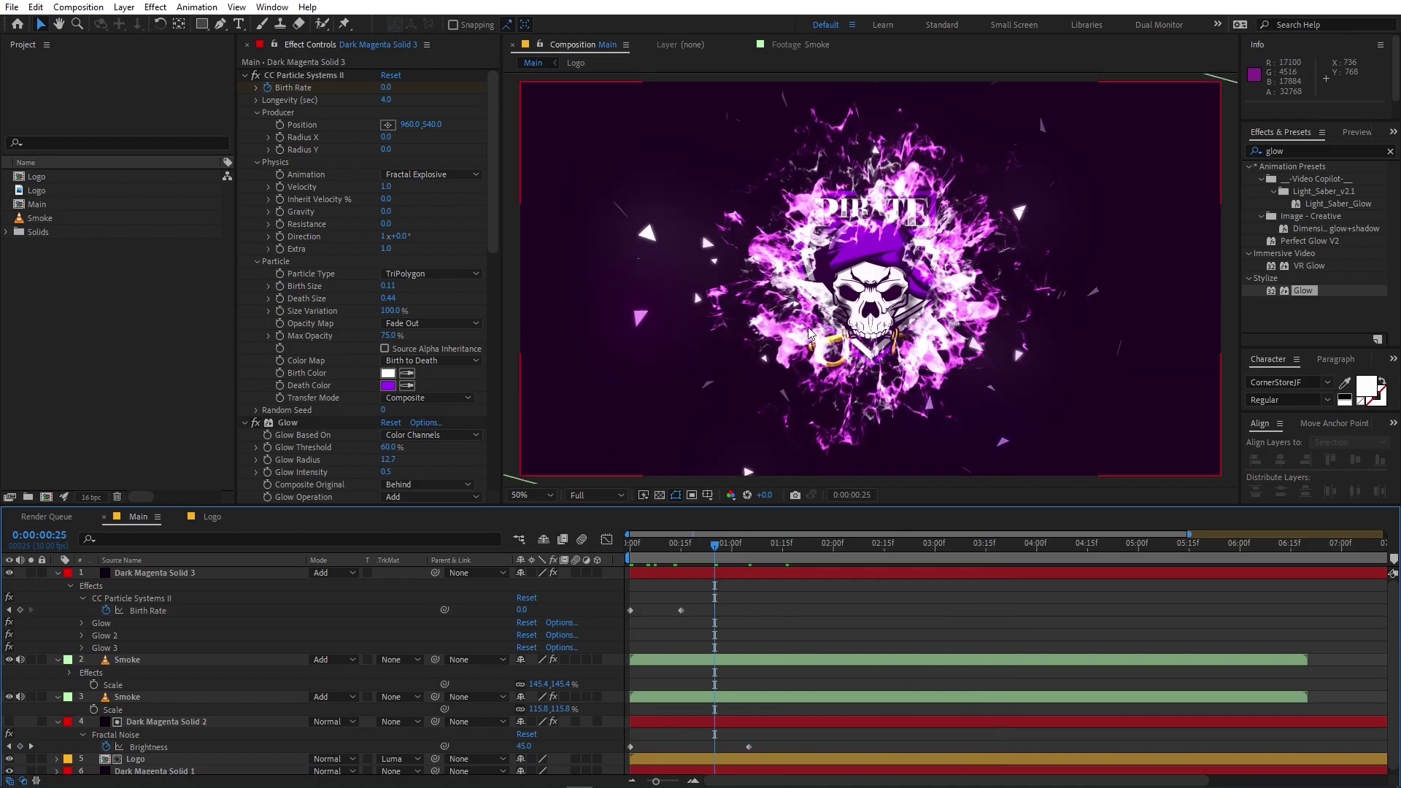
pyautogui.scroll(-1, 174, 749)
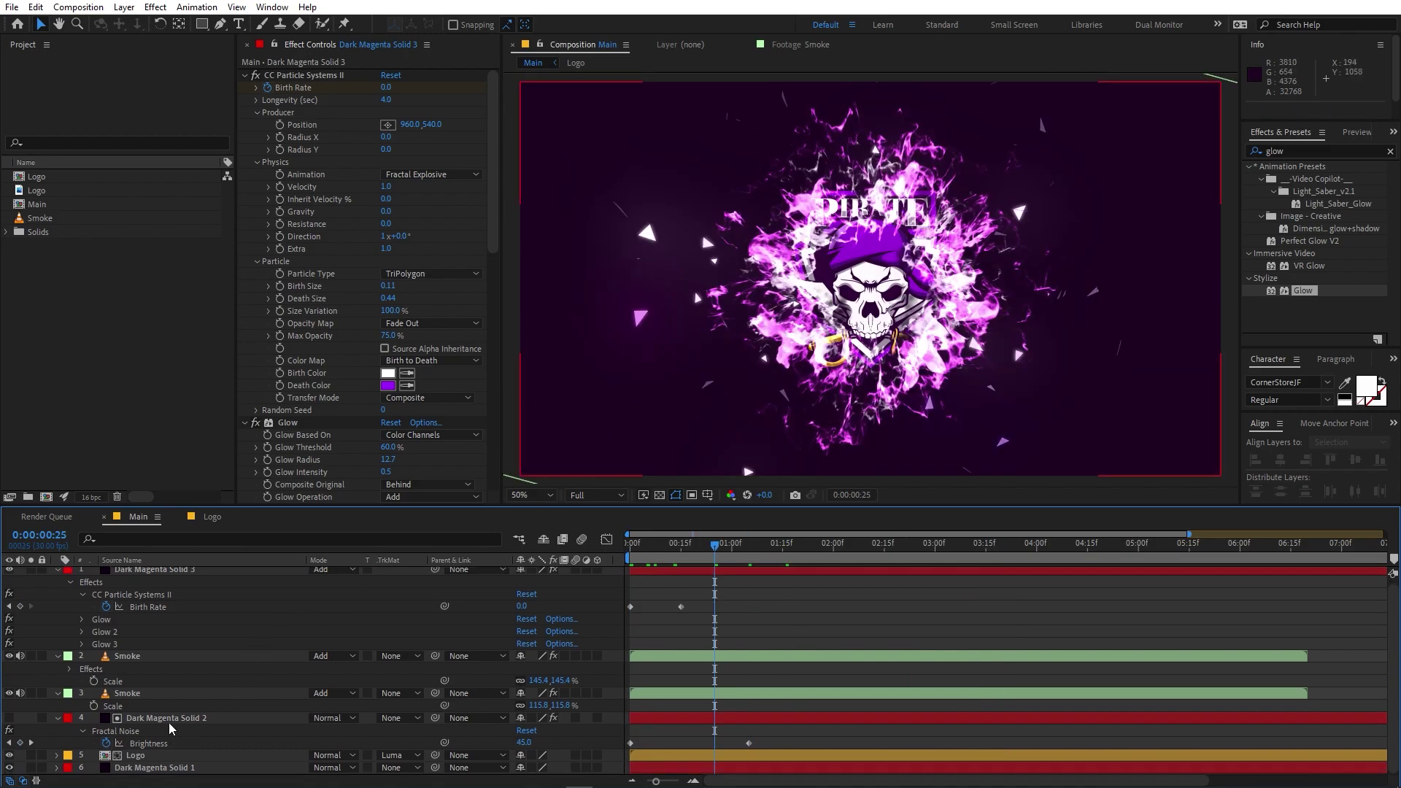
pyautogui.click(168, 694)
pyautogui.moveTo(1303, 291); pyautogui.dragTo(232, 699)
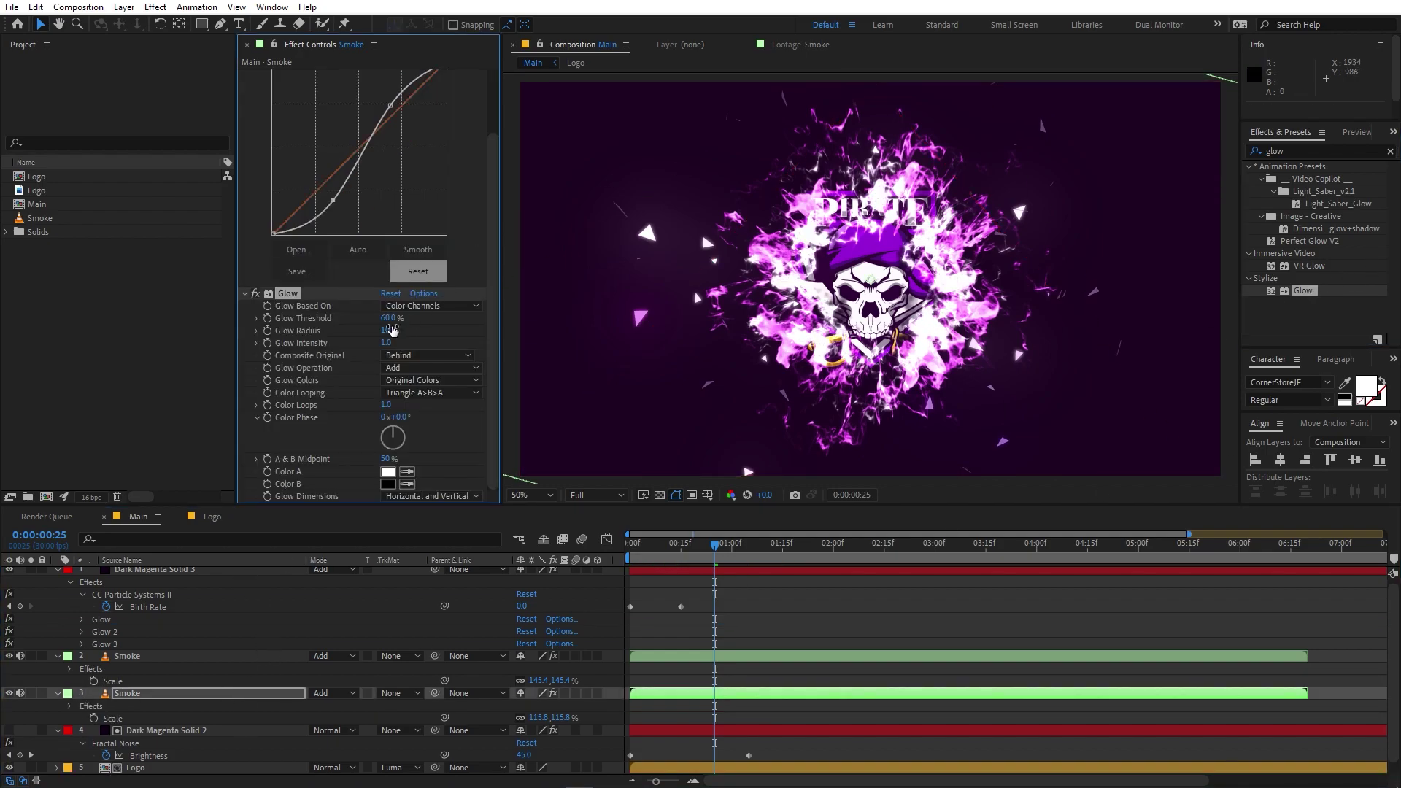
pyautogui.moveTo(383, 330); pyautogui.dragTo(160, 356)
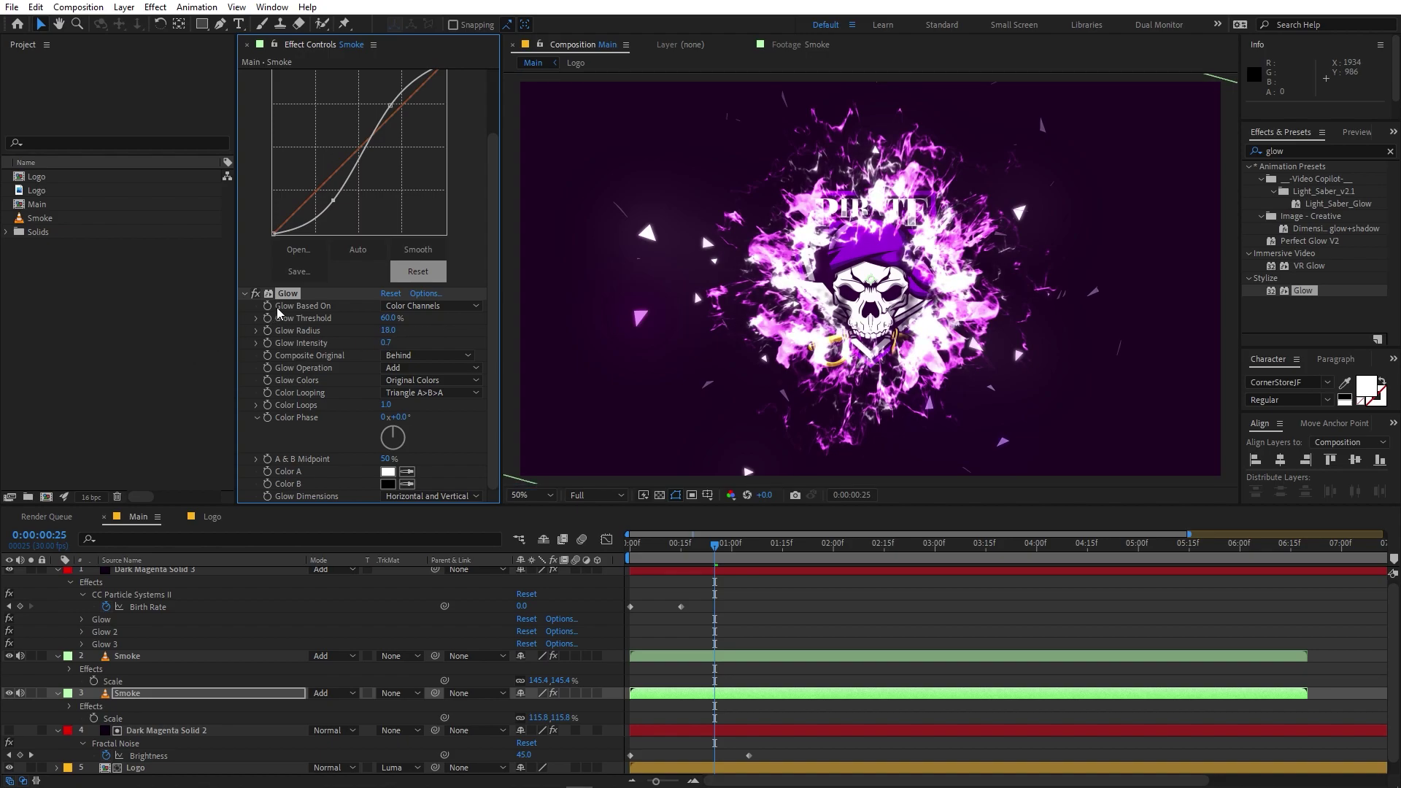
# Duplicate the Smoke layer's Glow, set the copy's Glow Radius to 175, and preview the animation from the start.
pyautogui.hotkey('ctrl', 'd')
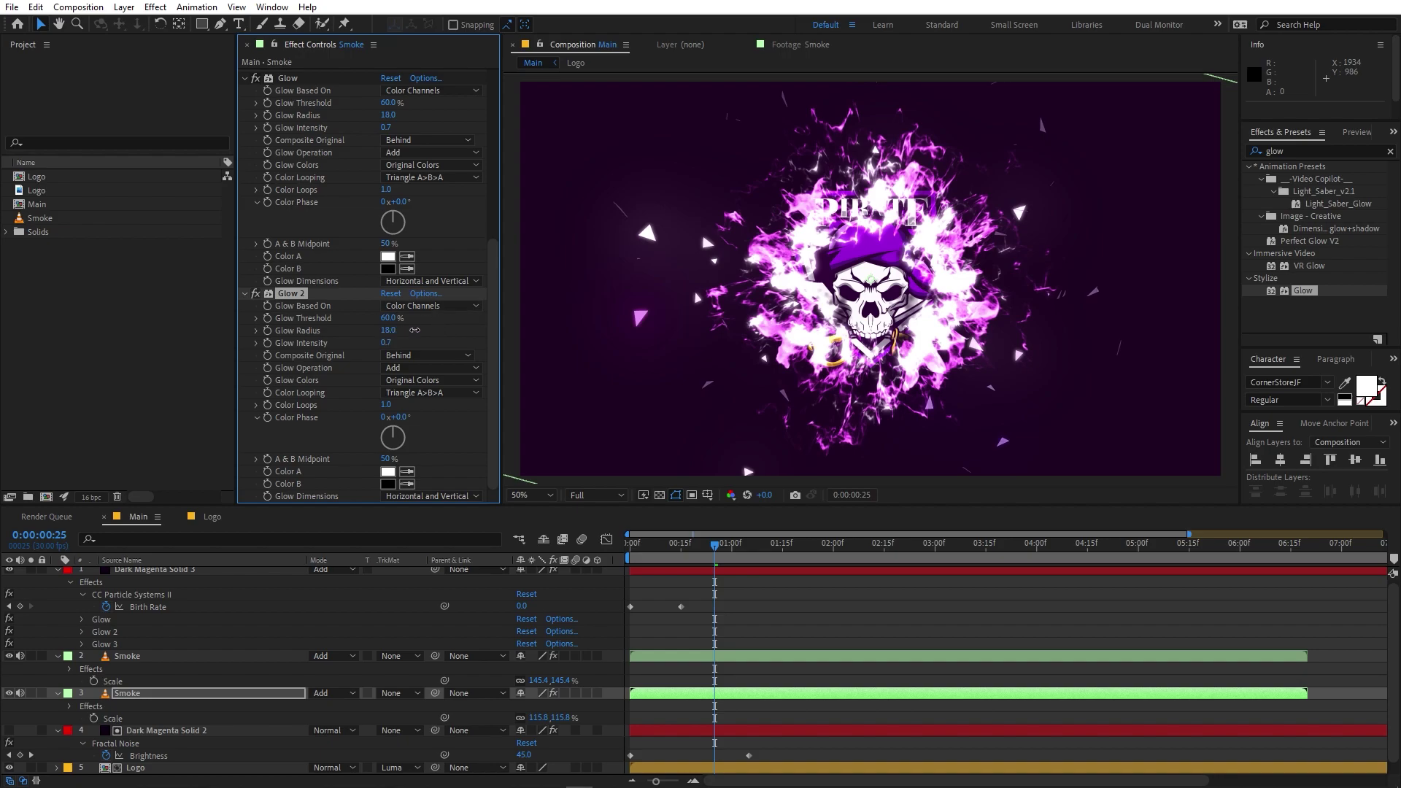
pyautogui.moveTo(414, 330); pyautogui.dragTo(497, 334)
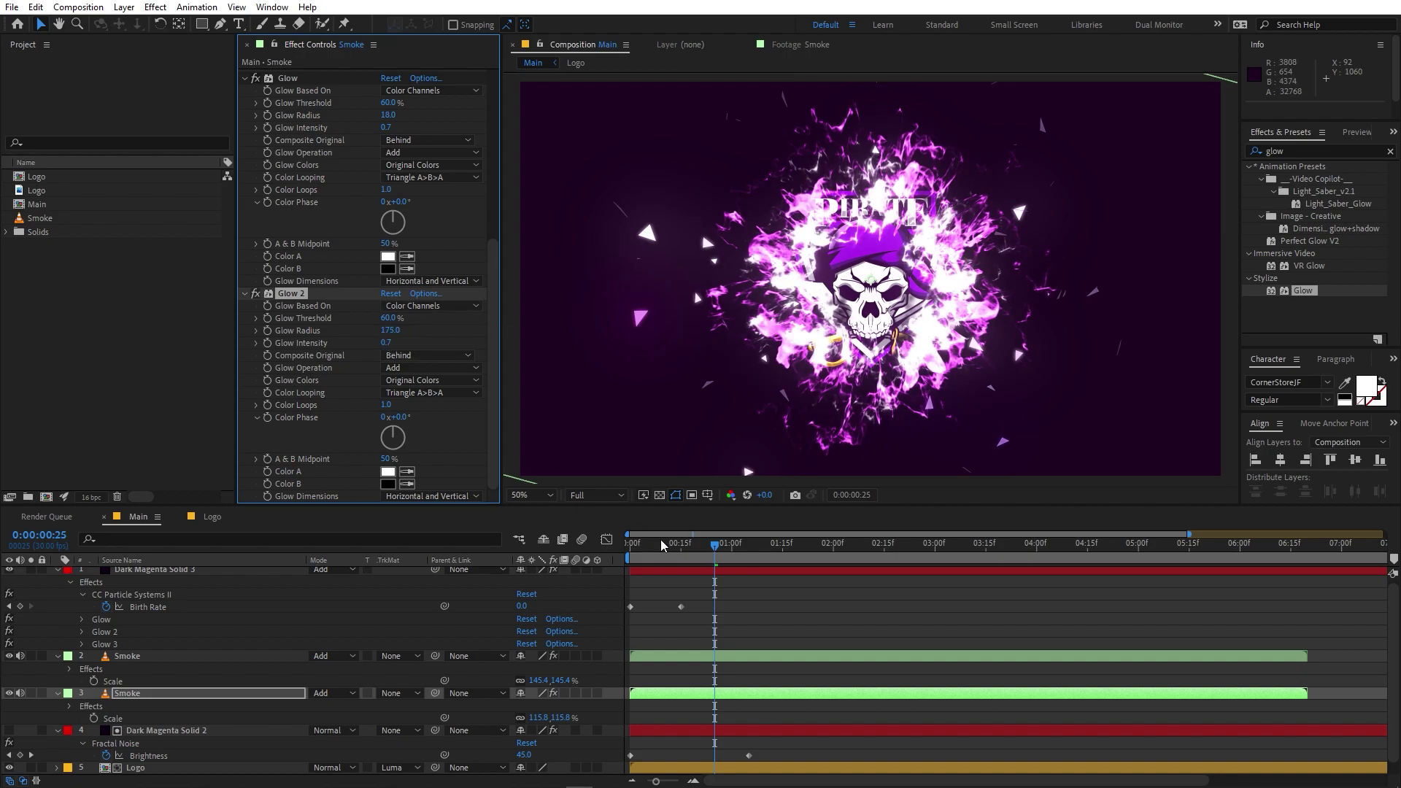
pyautogui.moveTo(714, 543); pyautogui.dragTo(630, 543)
pyautogui.press('space')
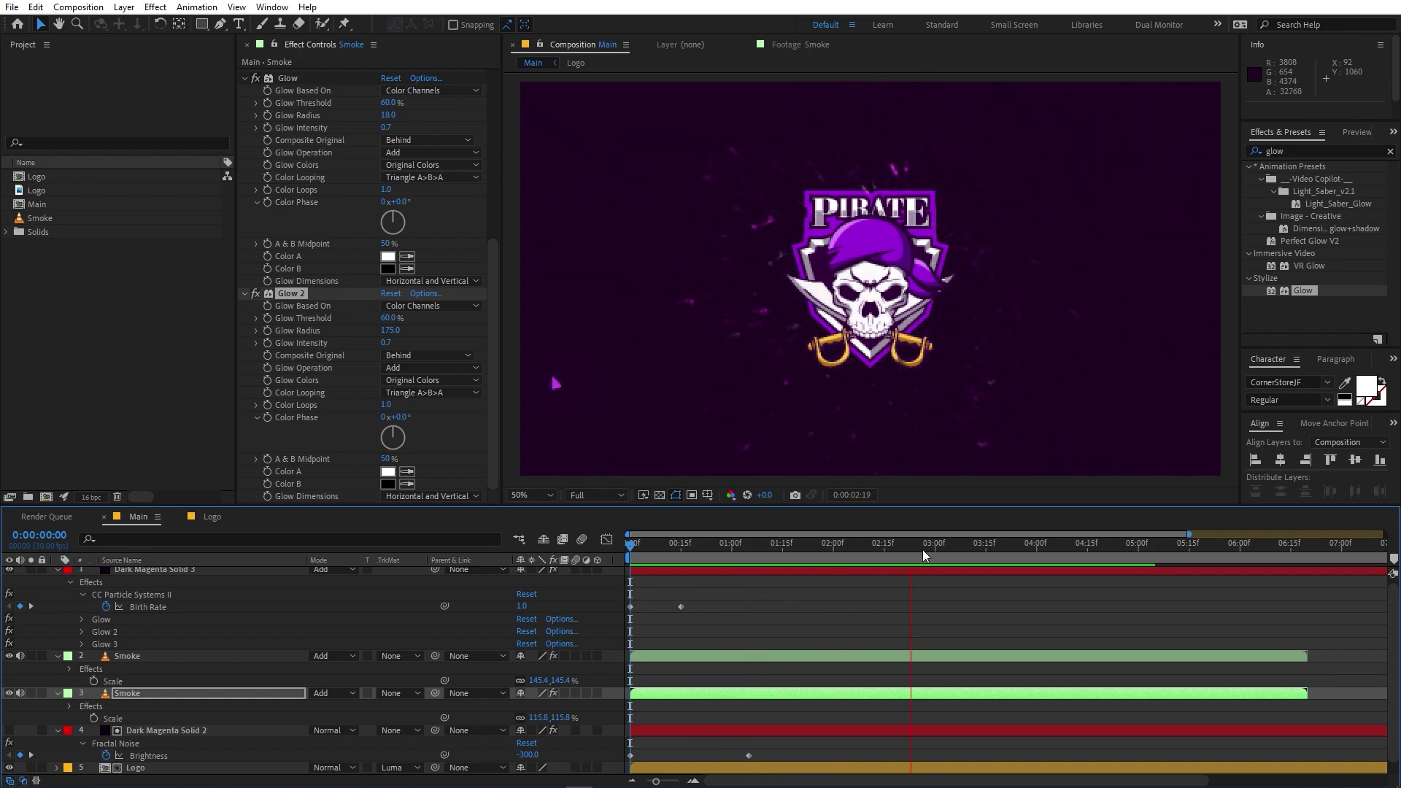
pyautogui.press('space')
# Collapse the expanded properties of all layers and play the animation to 0:00:01:10.
pyautogui.hotkey('ctrl', 'a')
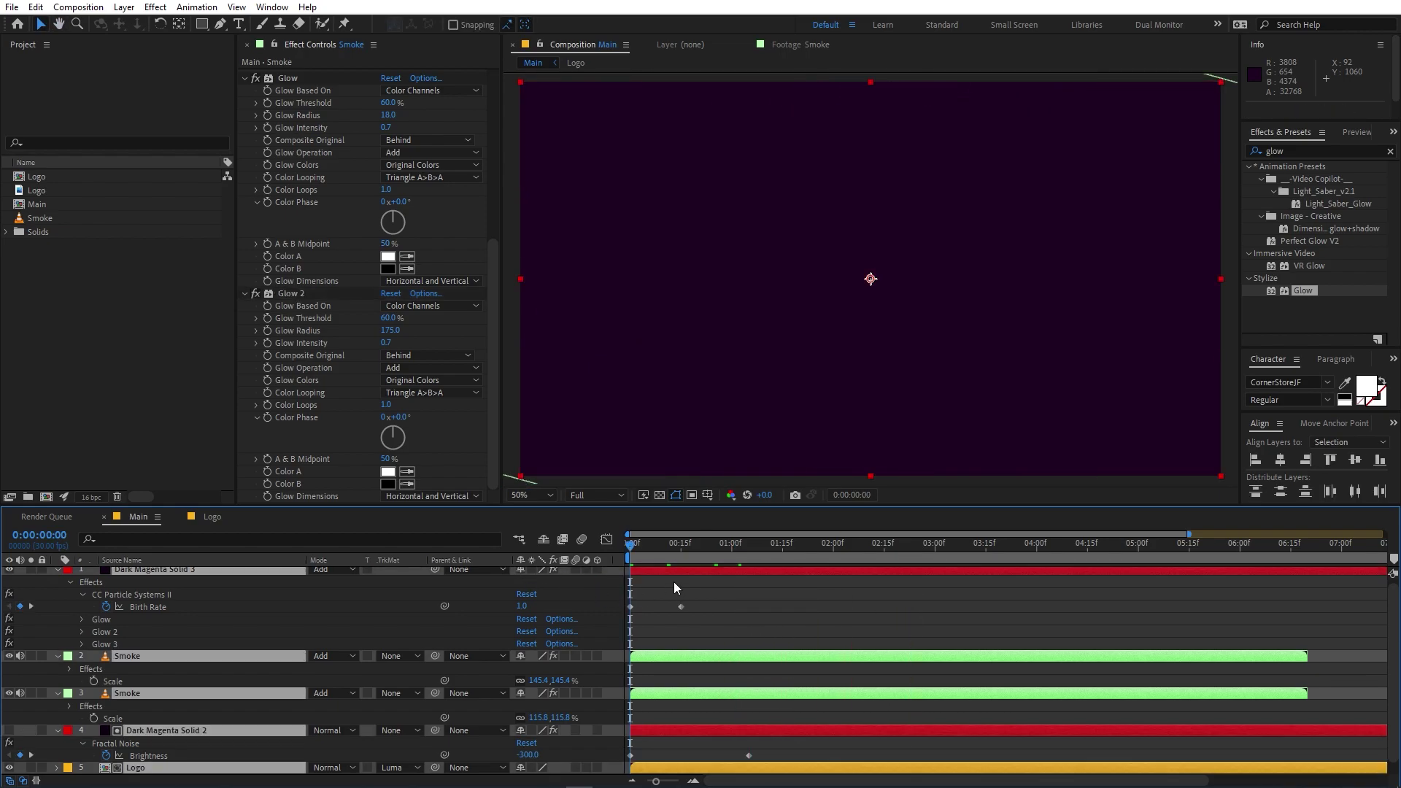
pyautogui.press('u')
pyautogui.click(706, 669)
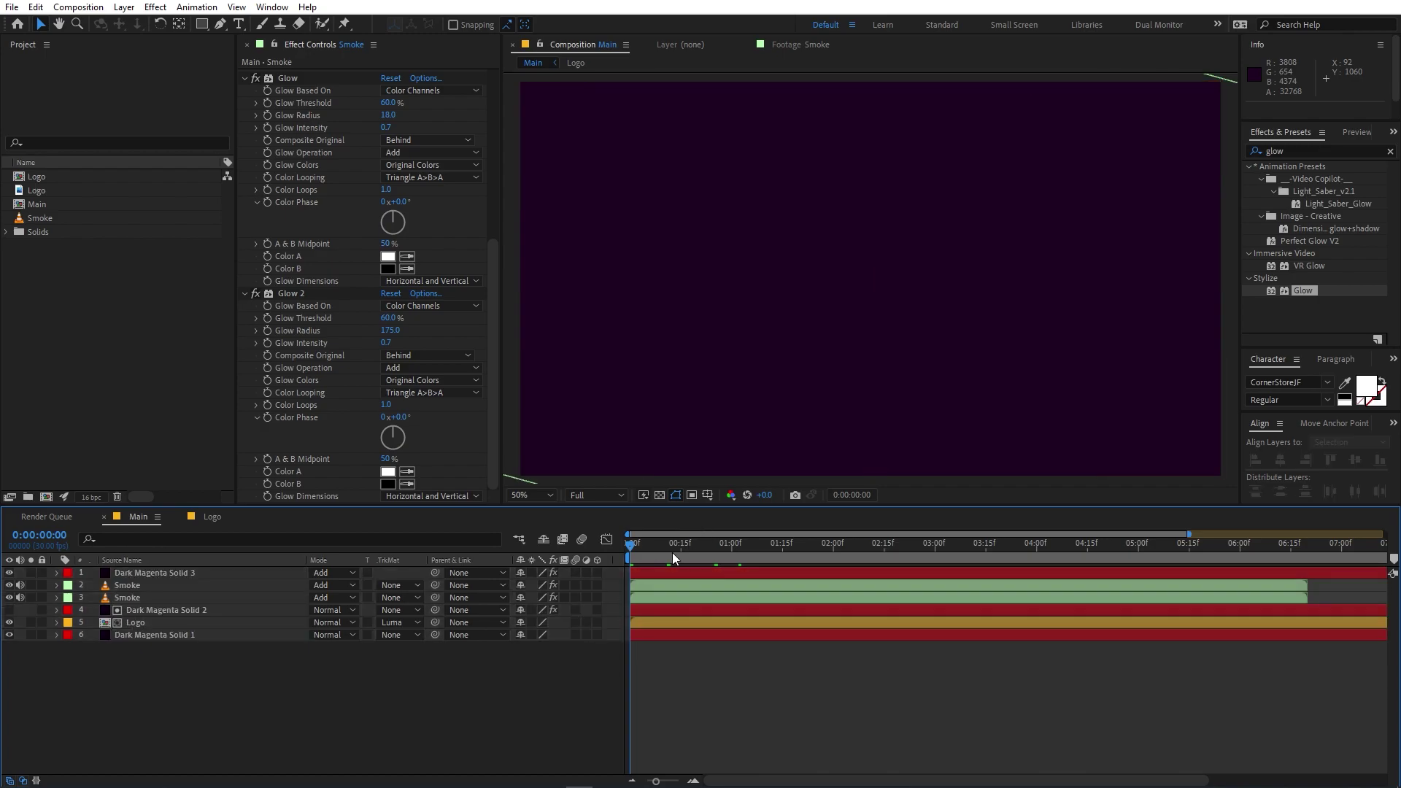
pyautogui.press('space')
# Add a null object and parent the particle solid, both Smoke layers, the fractal noise matte and the Logo to it.
pyautogui.rightClick(275, 711)
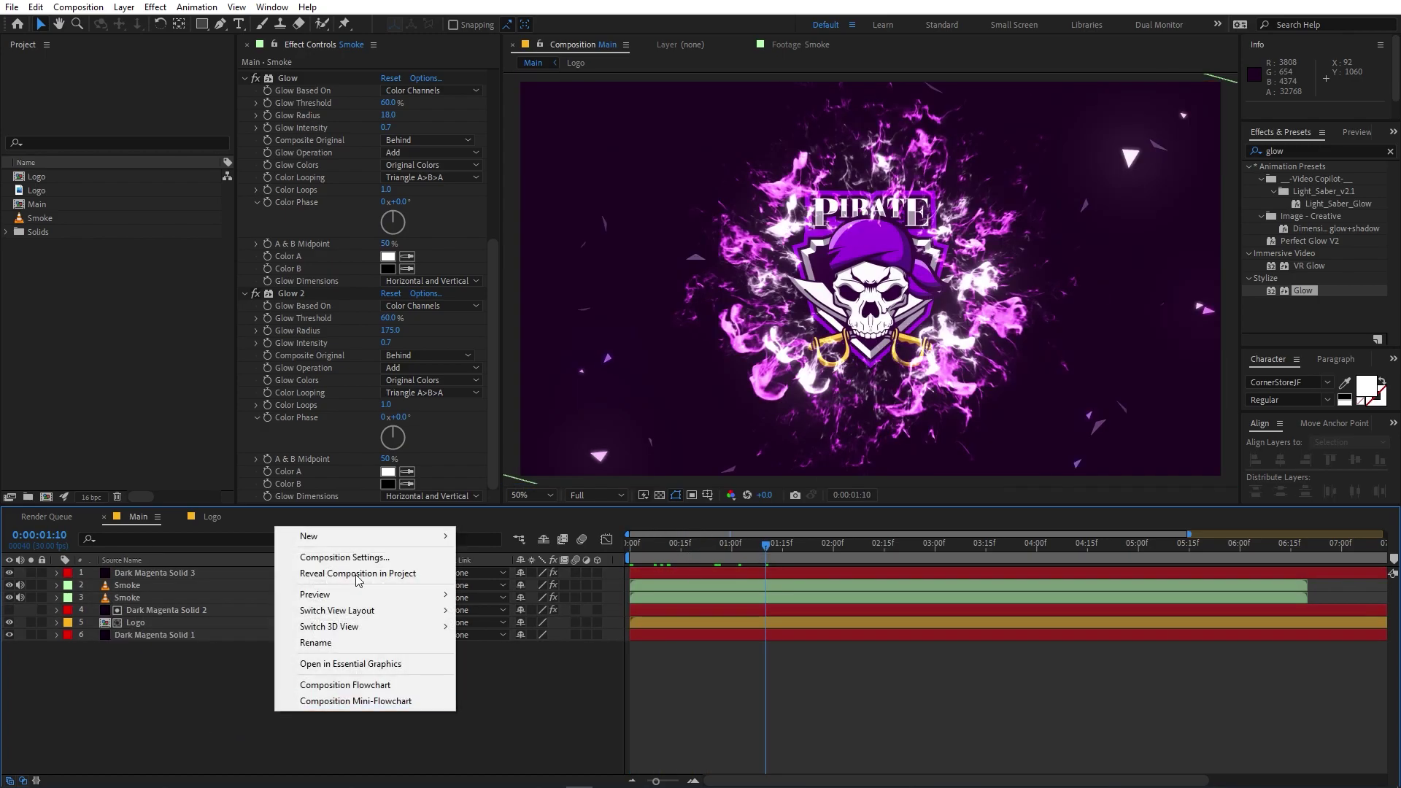
pyautogui.moveTo(377, 544)
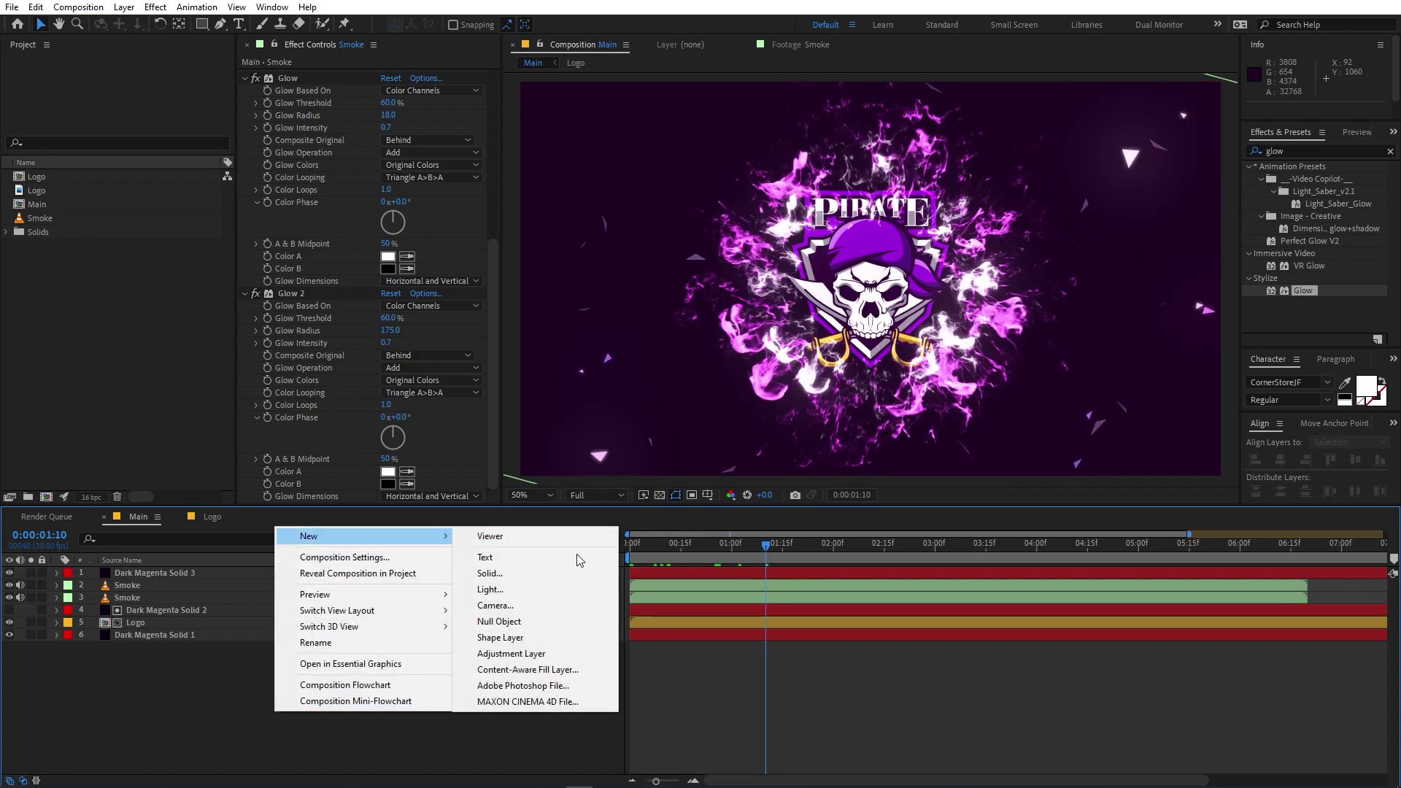
pyautogui.click(500, 622)
pyautogui.click(176, 583)
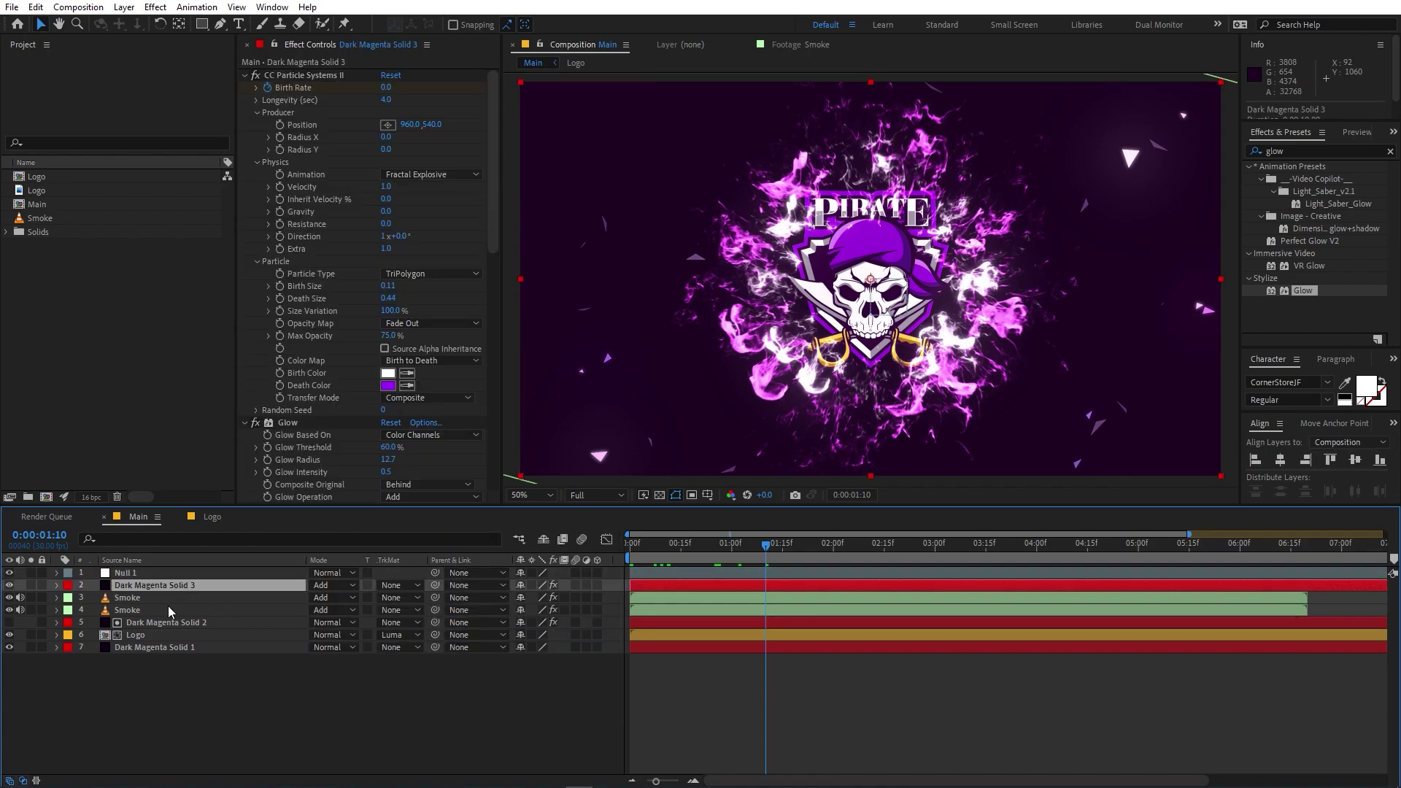
pyautogui.keyDown('shift'); pyautogui.click(166, 637); pyautogui.keyUp('shift')
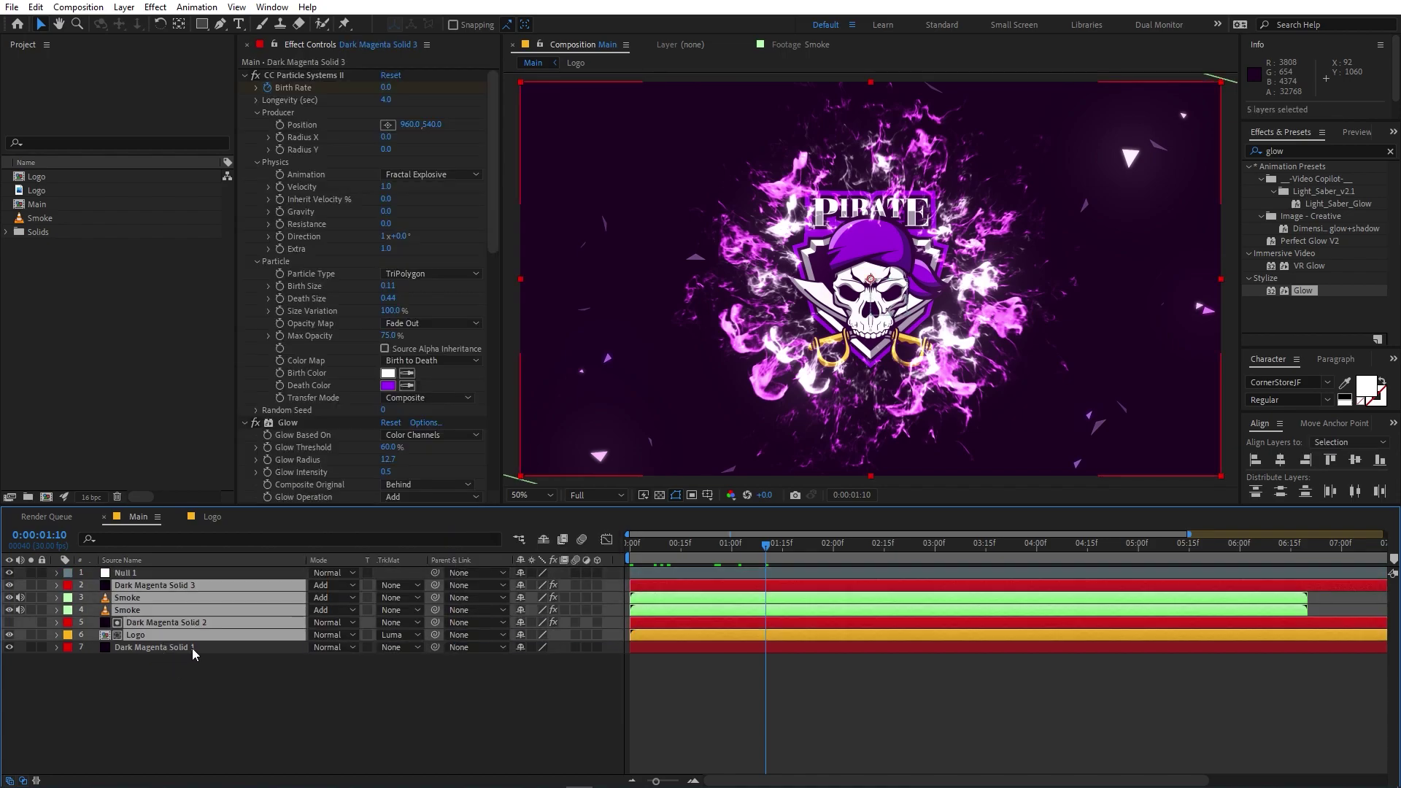
pyautogui.moveTo(435, 590); pyautogui.dragTo(169, 571)
# Find the Slider Control effect and apply it twice to the null layer.
pyautogui.click(175, 570)
pyautogui.click(1304, 148)
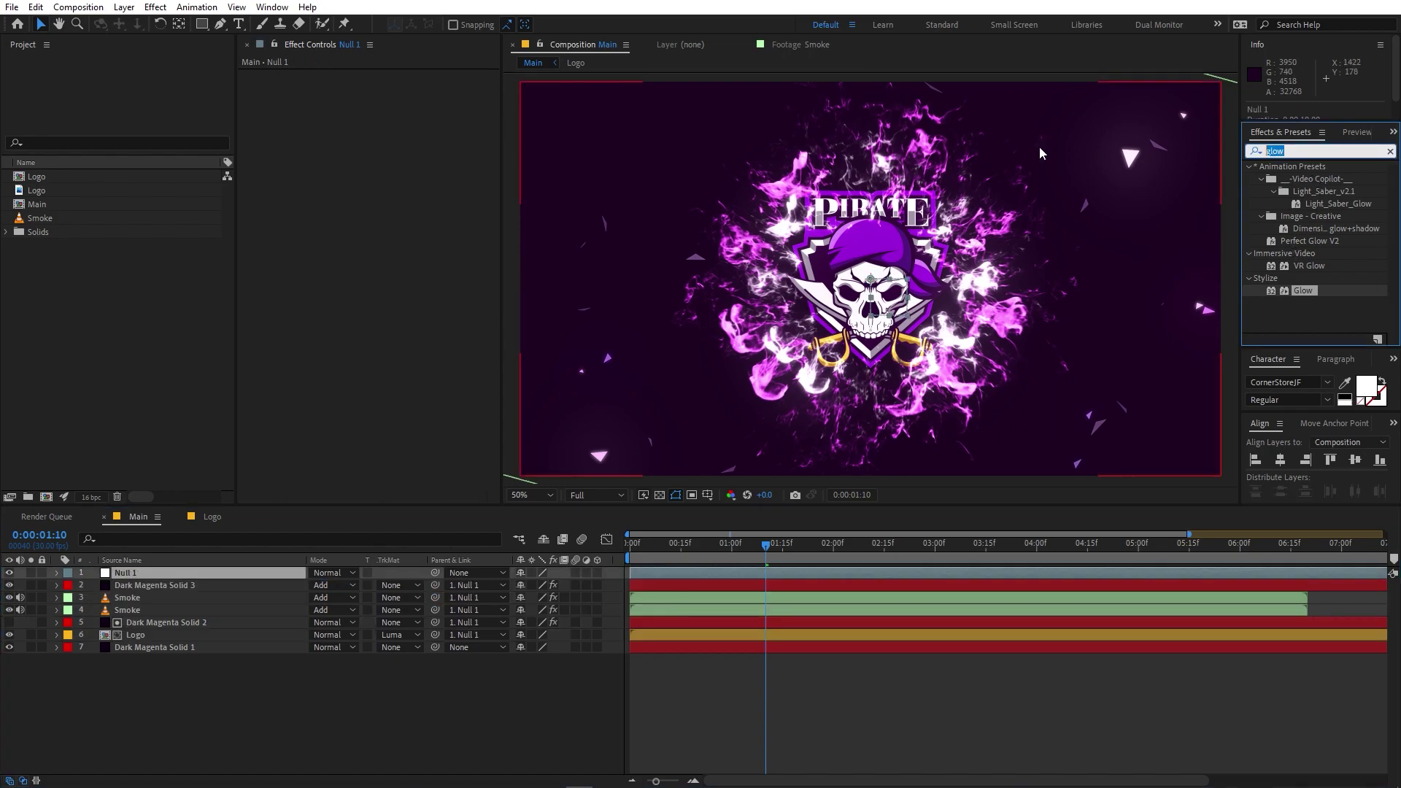
pyautogui.write('slide')
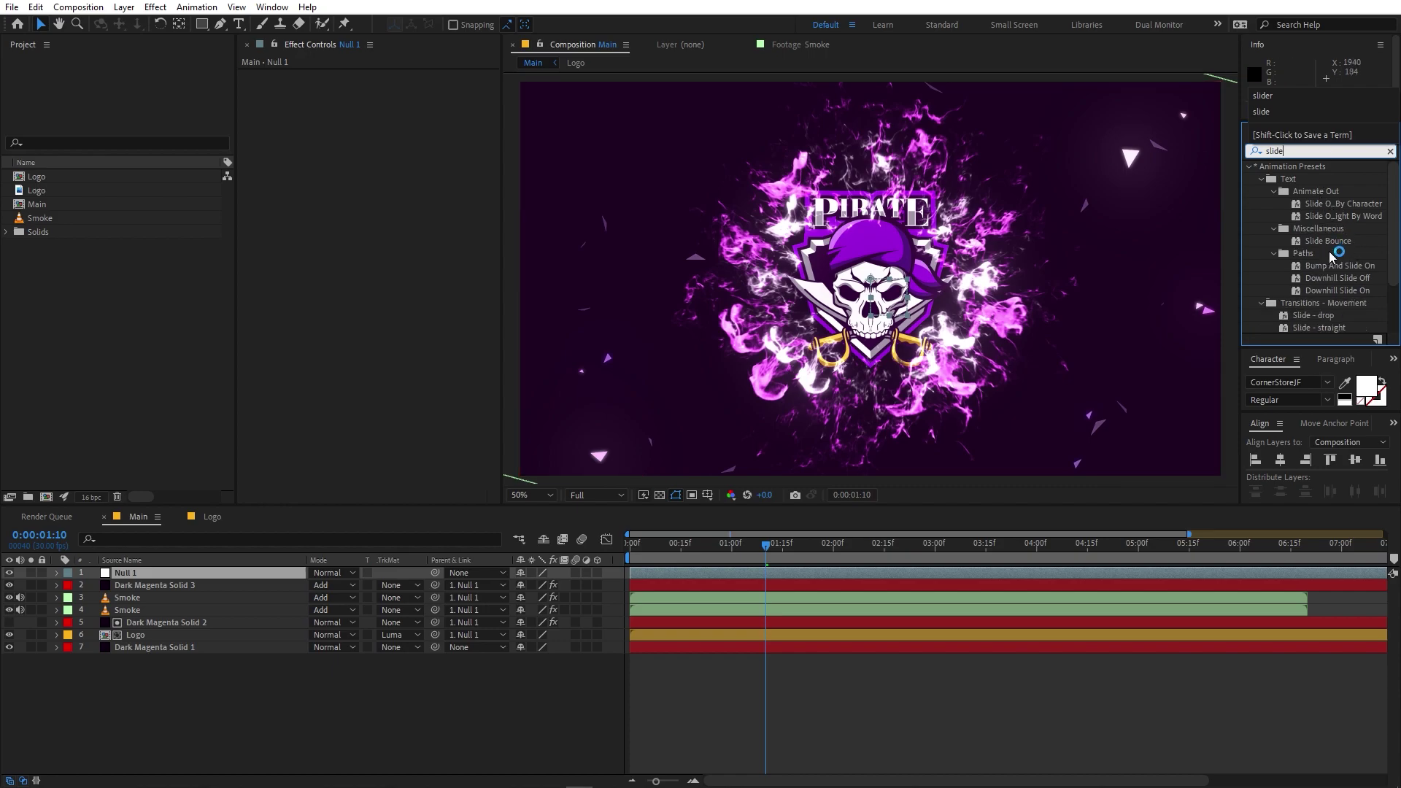
pyautogui.write('r')
pyautogui.moveTo(1302, 181); pyautogui.dragTo(146, 574)
pyautogui.moveTo(1273, 183); pyautogui.dragTo(139, 575)
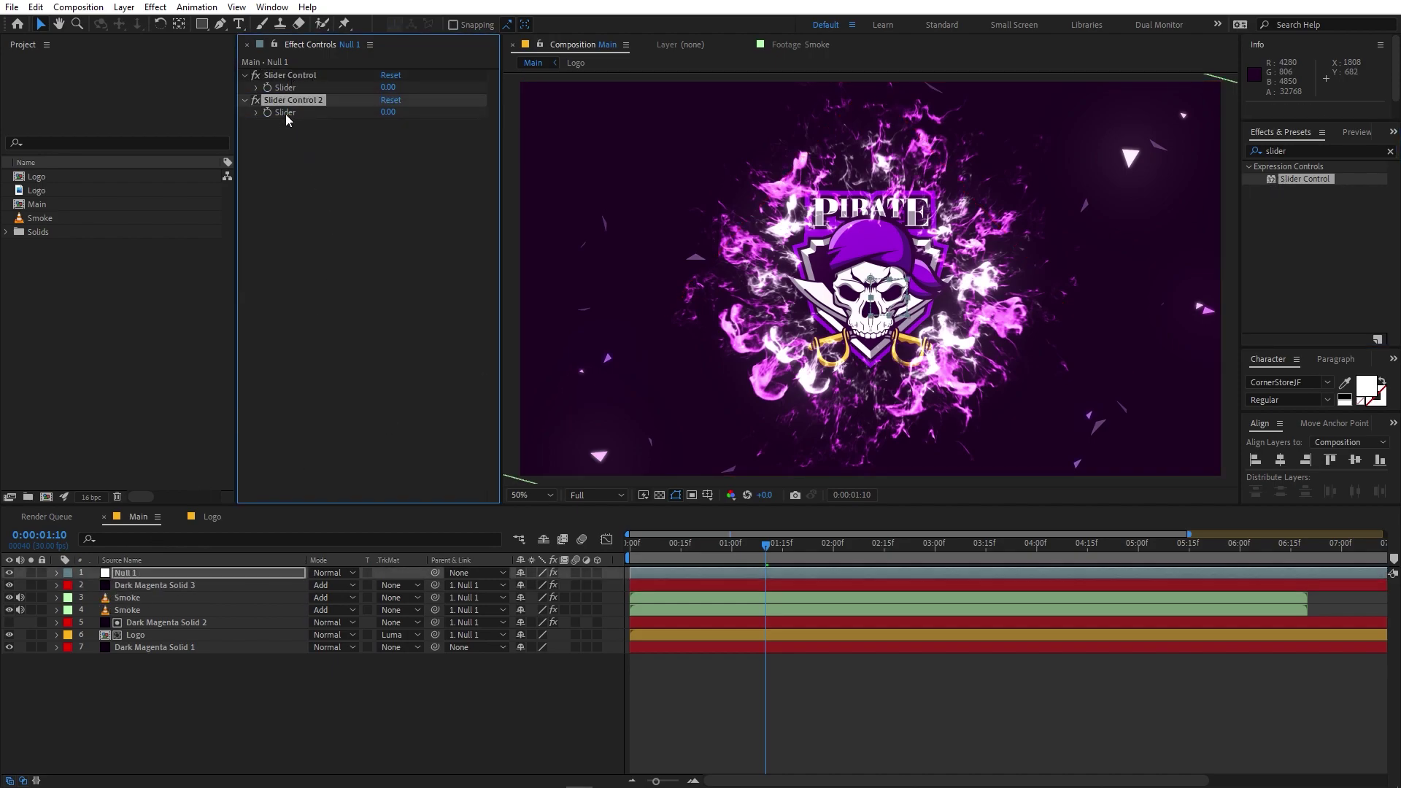
# Give the null's Position a wiggle() expression whose frequency is linked to the Slider Control slider and amplitude to the Slider Control 2 slider.
pyautogui.click(154, 572)
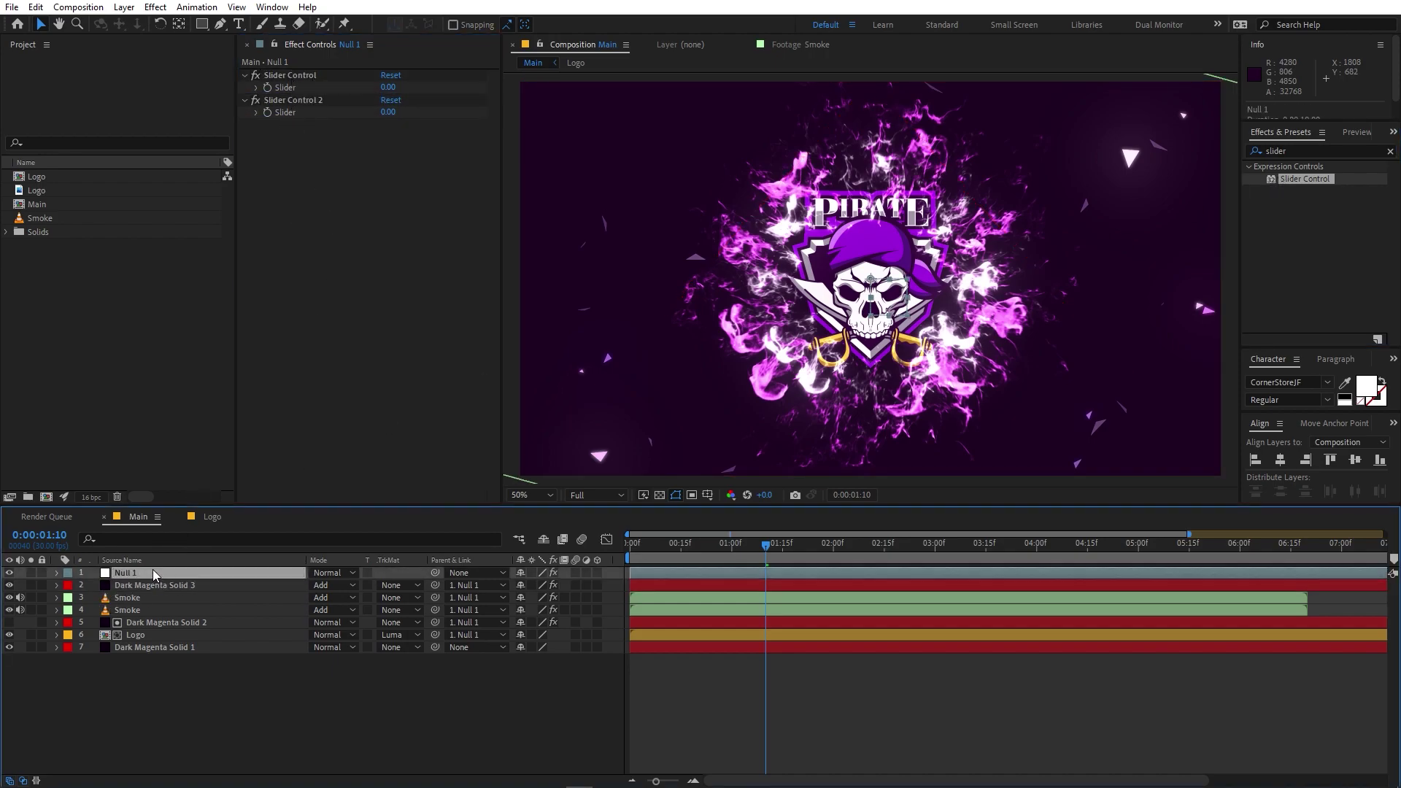
pyautogui.press('p')
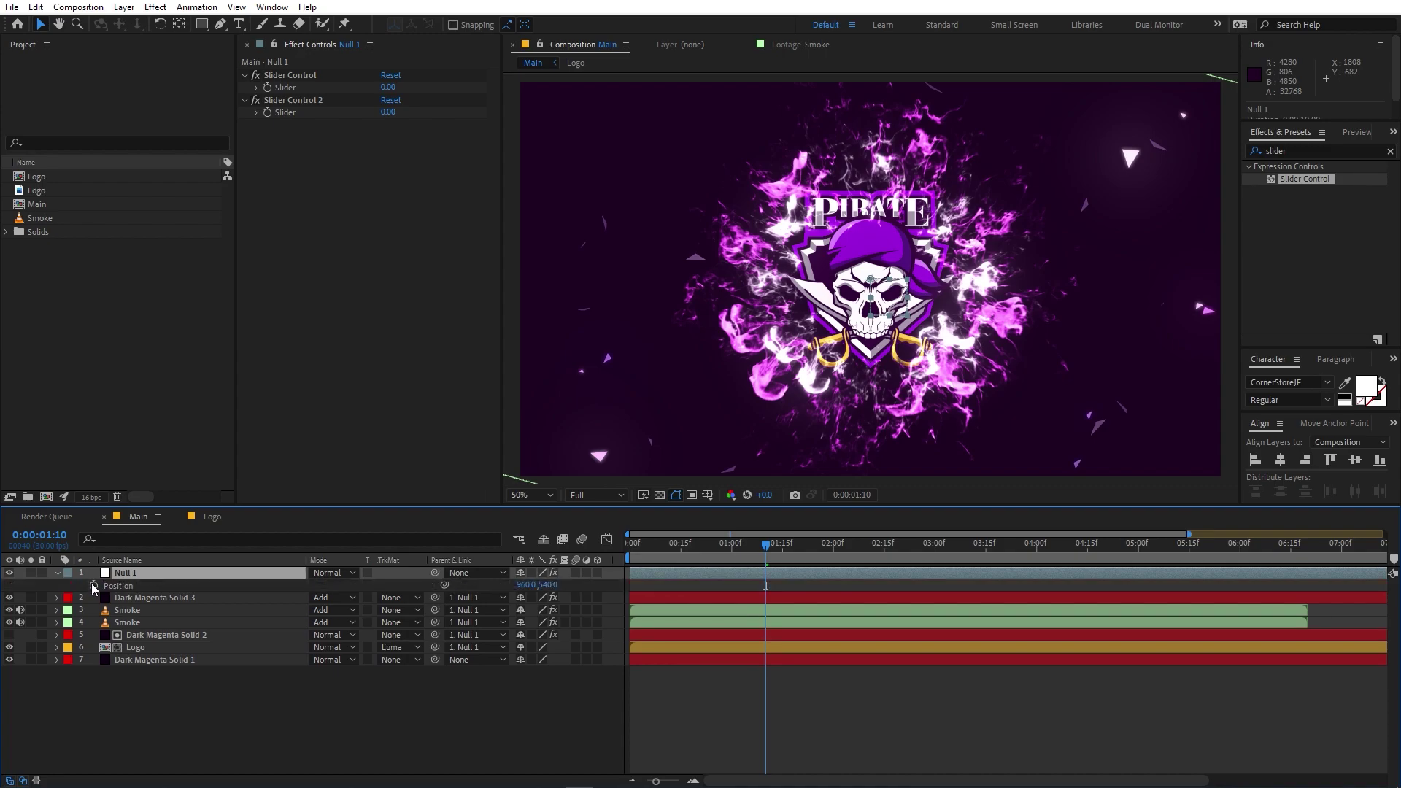
pyautogui.keyDown('alt'); pyautogui.click(94, 585); pyautogui.keyUp('alt')
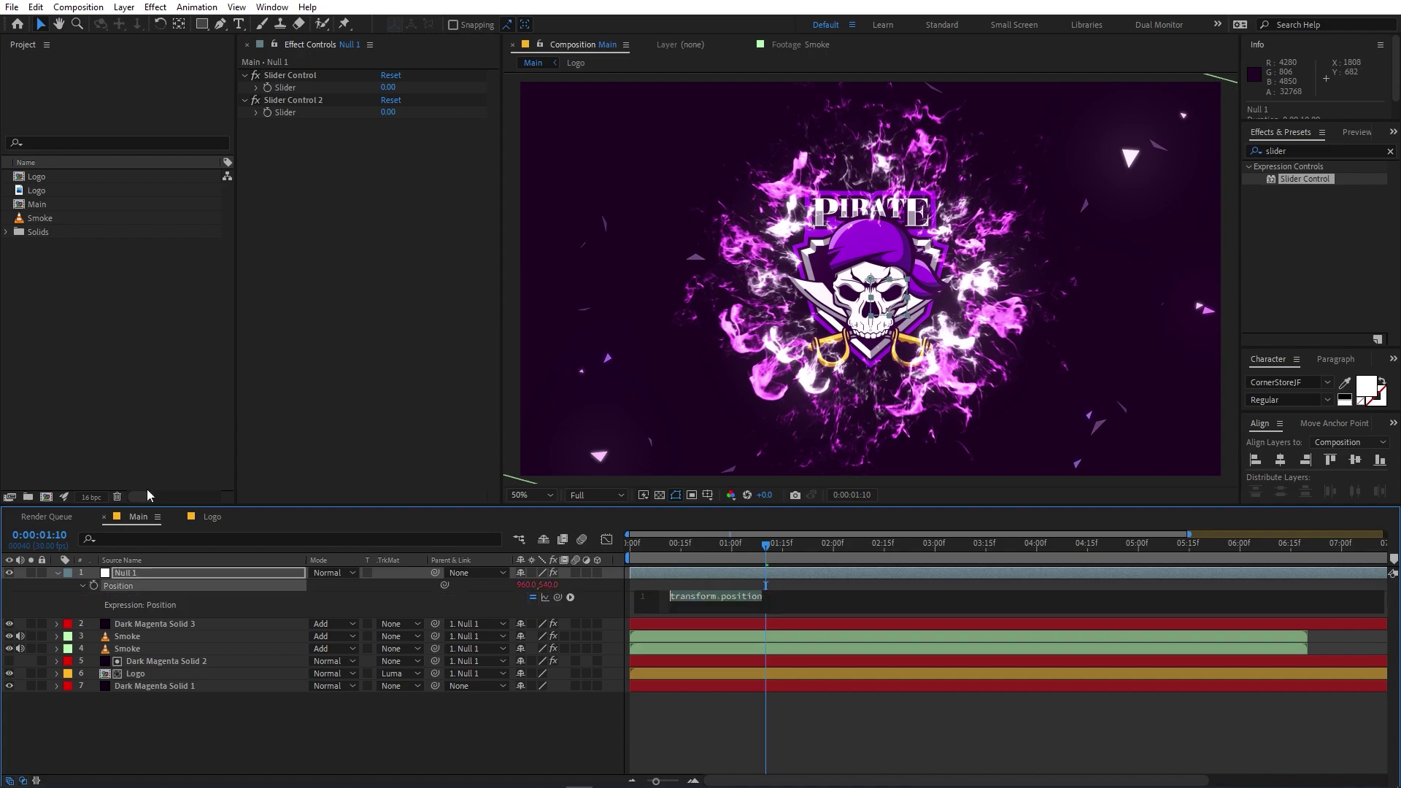
pyautogui.write('wigg')
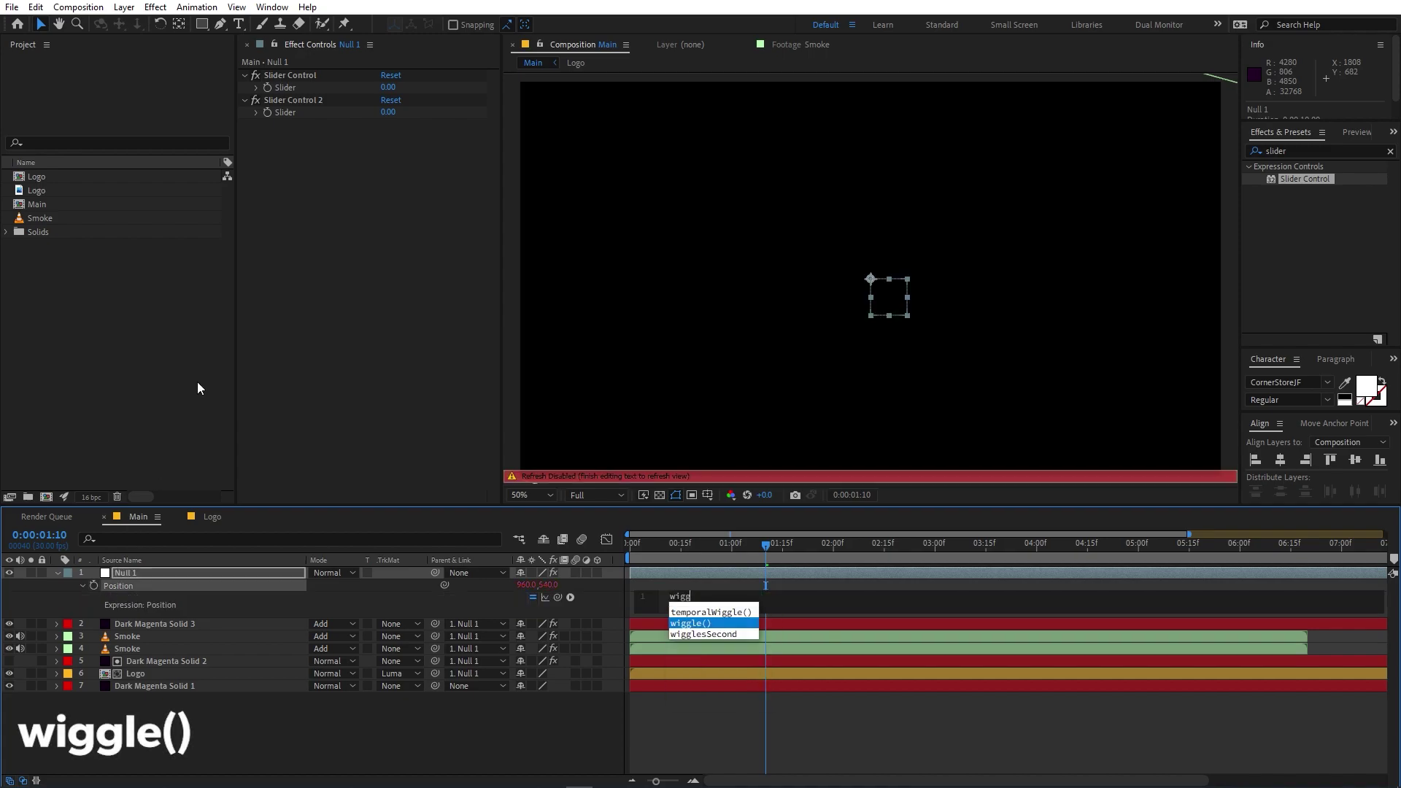
pyautogui.write('le')
pyautogui.press('Return')
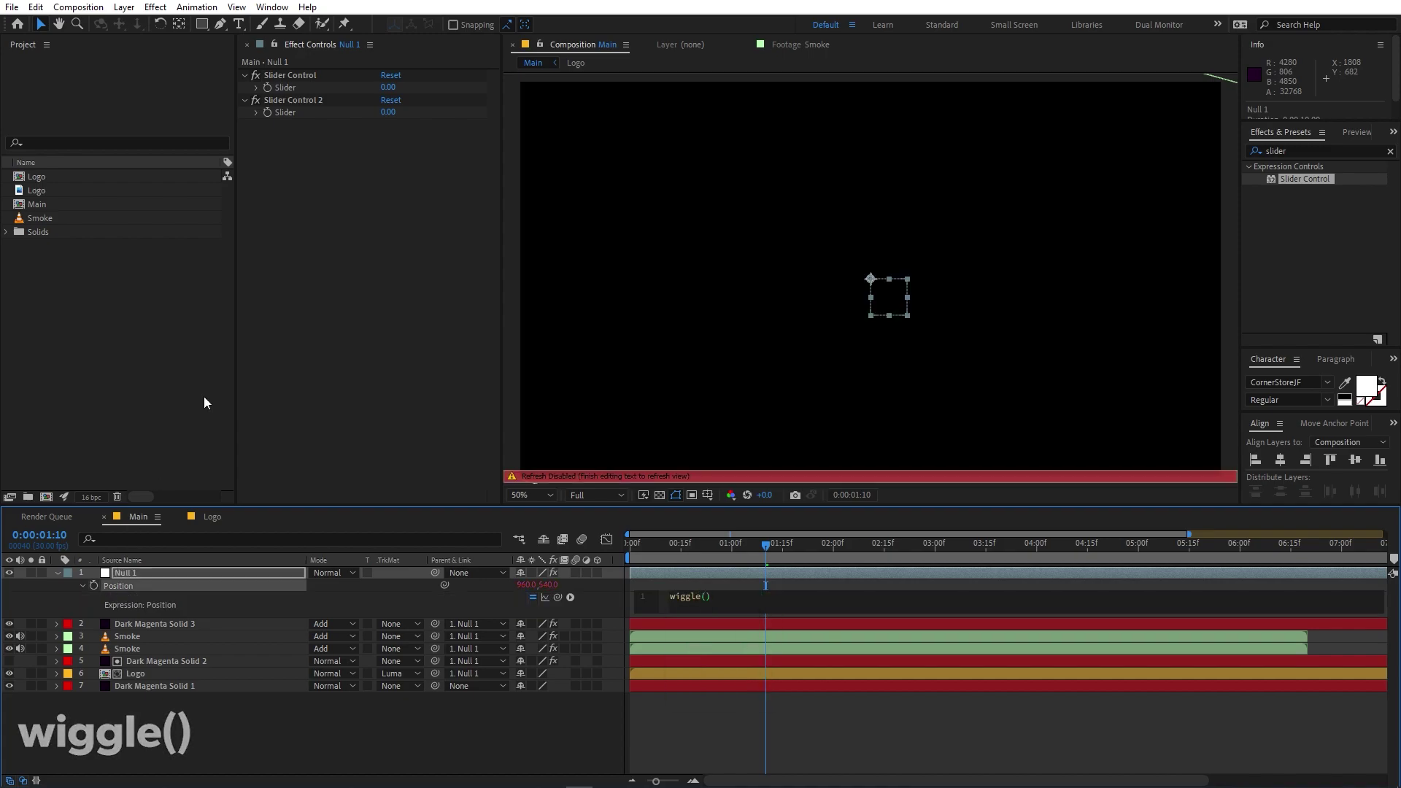
pyautogui.moveTo(558, 598); pyautogui.dragTo(291, 86)
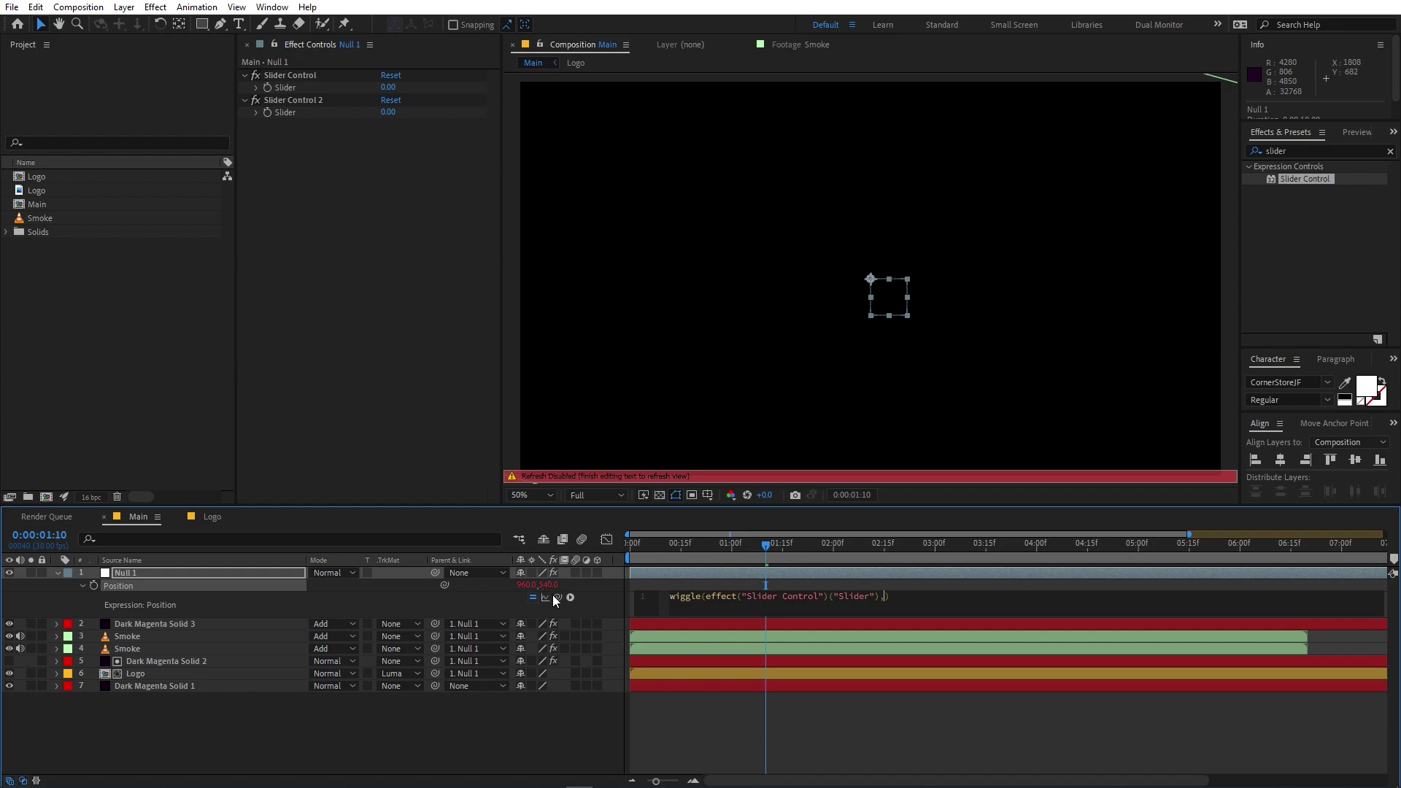
pyautogui.moveTo(556, 596); pyautogui.dragTo(282, 107)
pyautogui.click(843, 729)
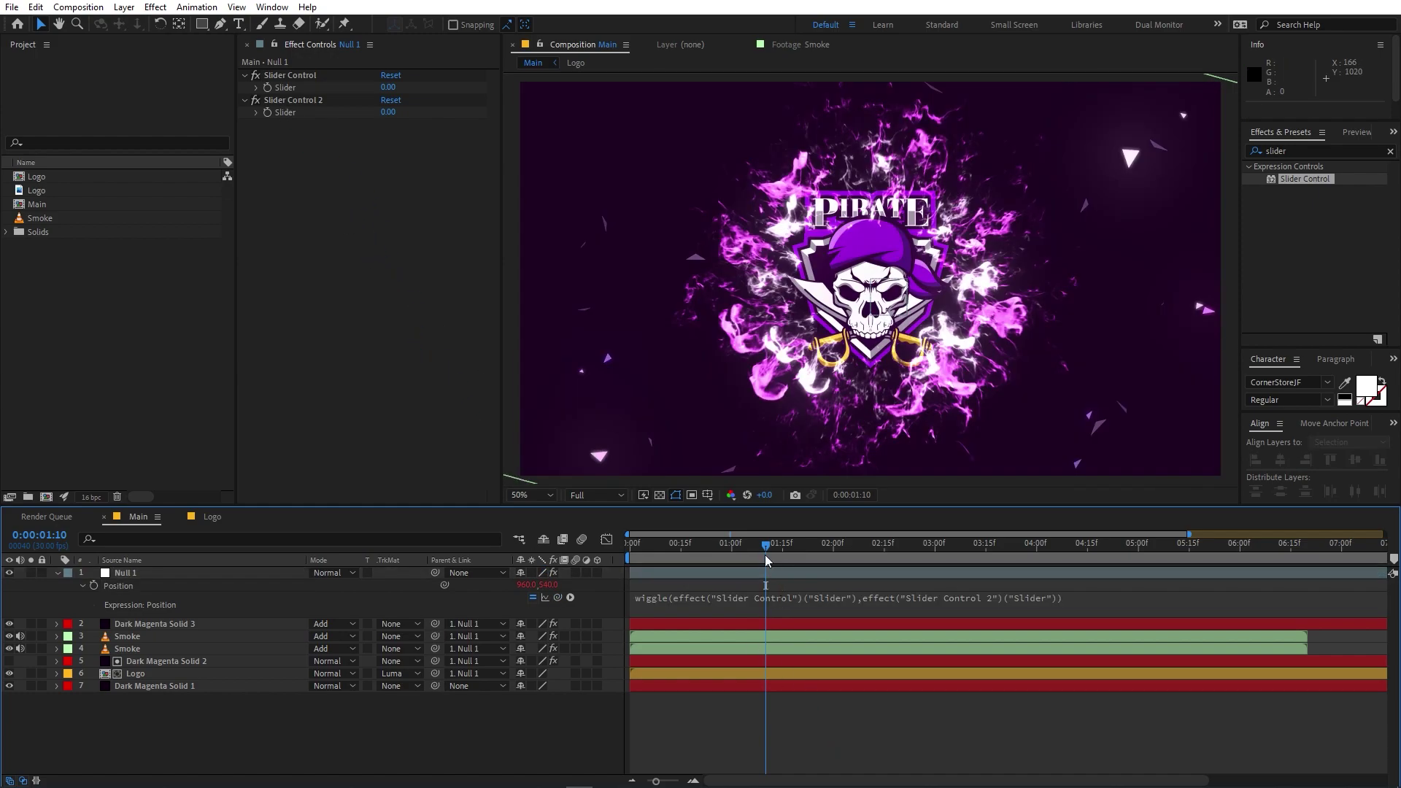
# Start keyframes for both sliders at 0:00:00:00 with value 0 and show the null's keyframed properties.
pyautogui.moveTo(765, 554); pyautogui.dragTo(626, 558)
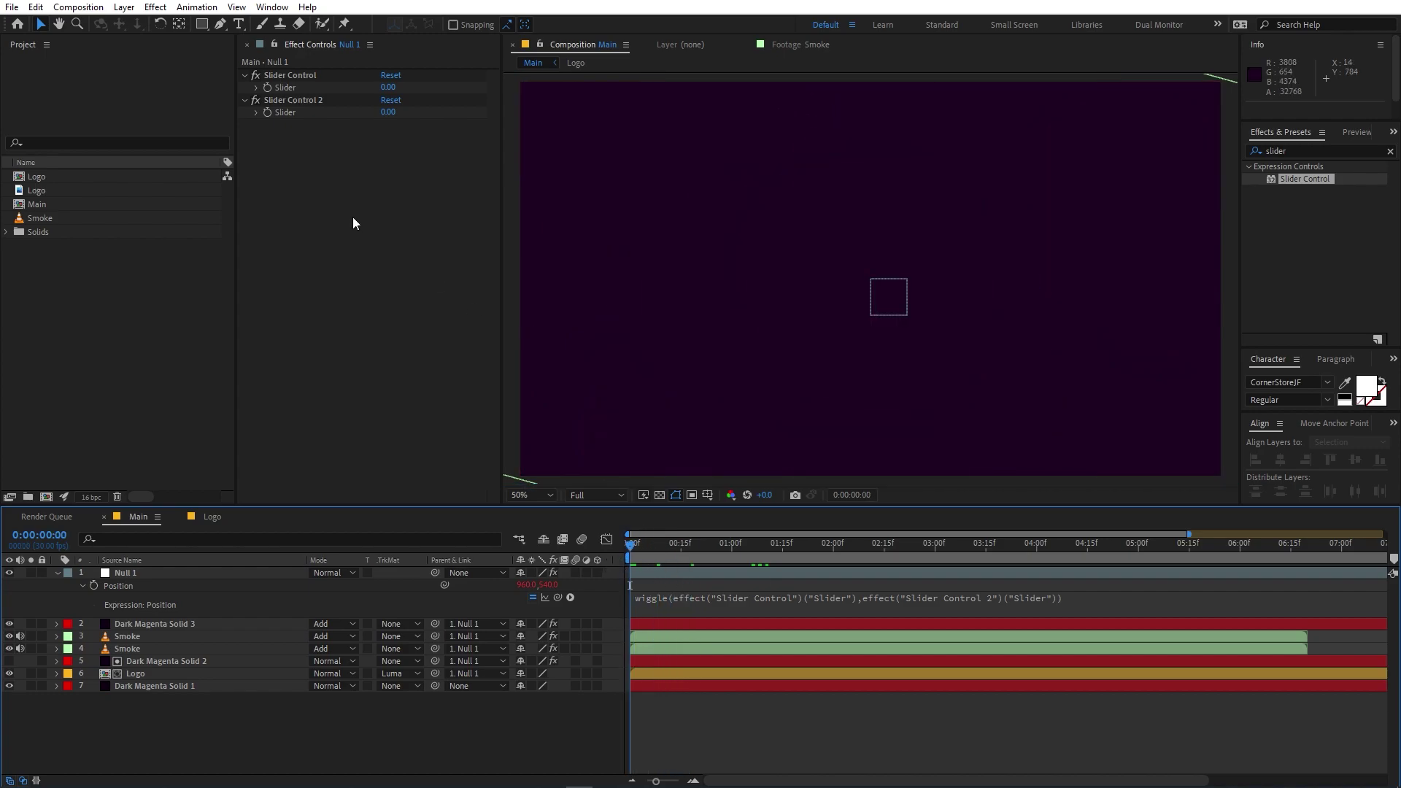
pyautogui.click(265, 87)
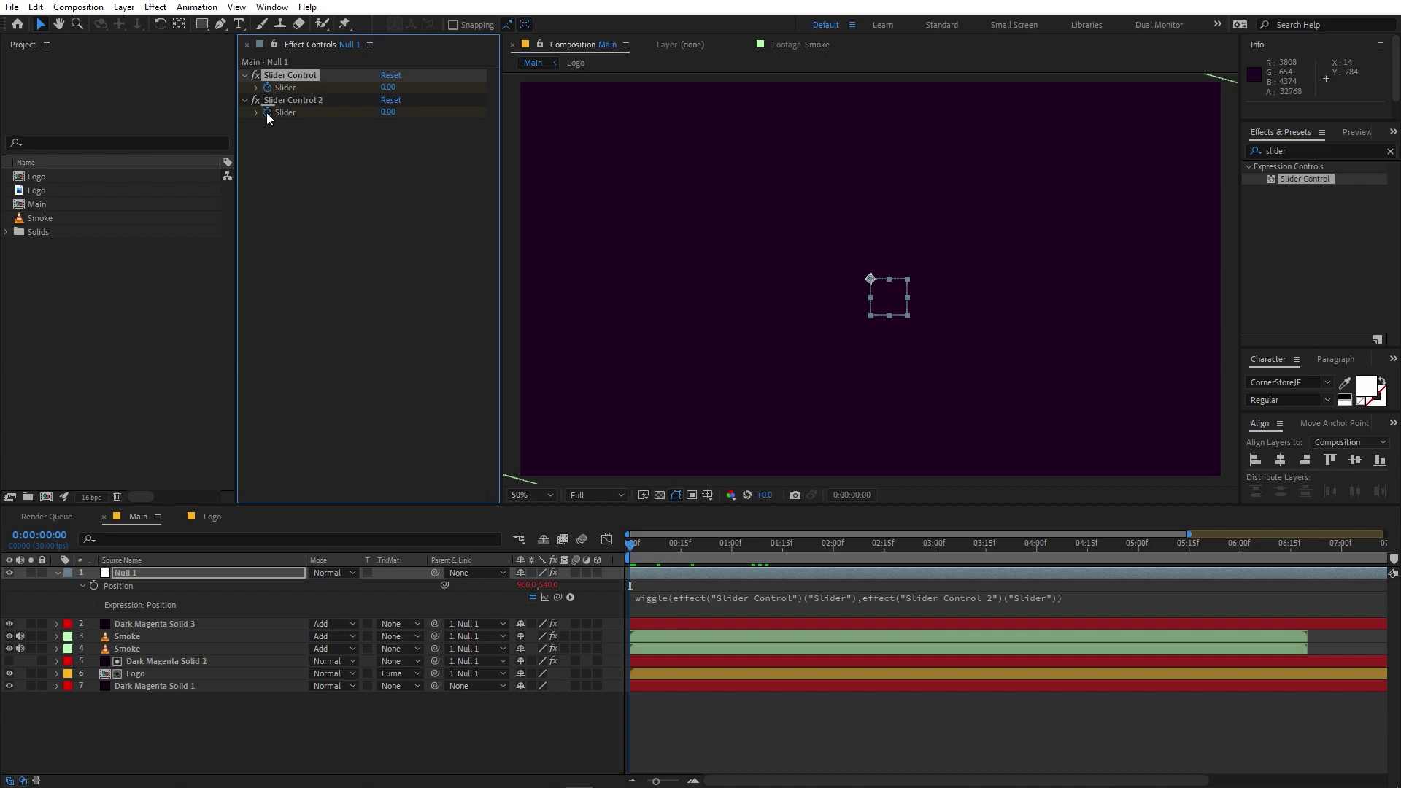
pyautogui.click(266, 112)
pyautogui.click(659, 568)
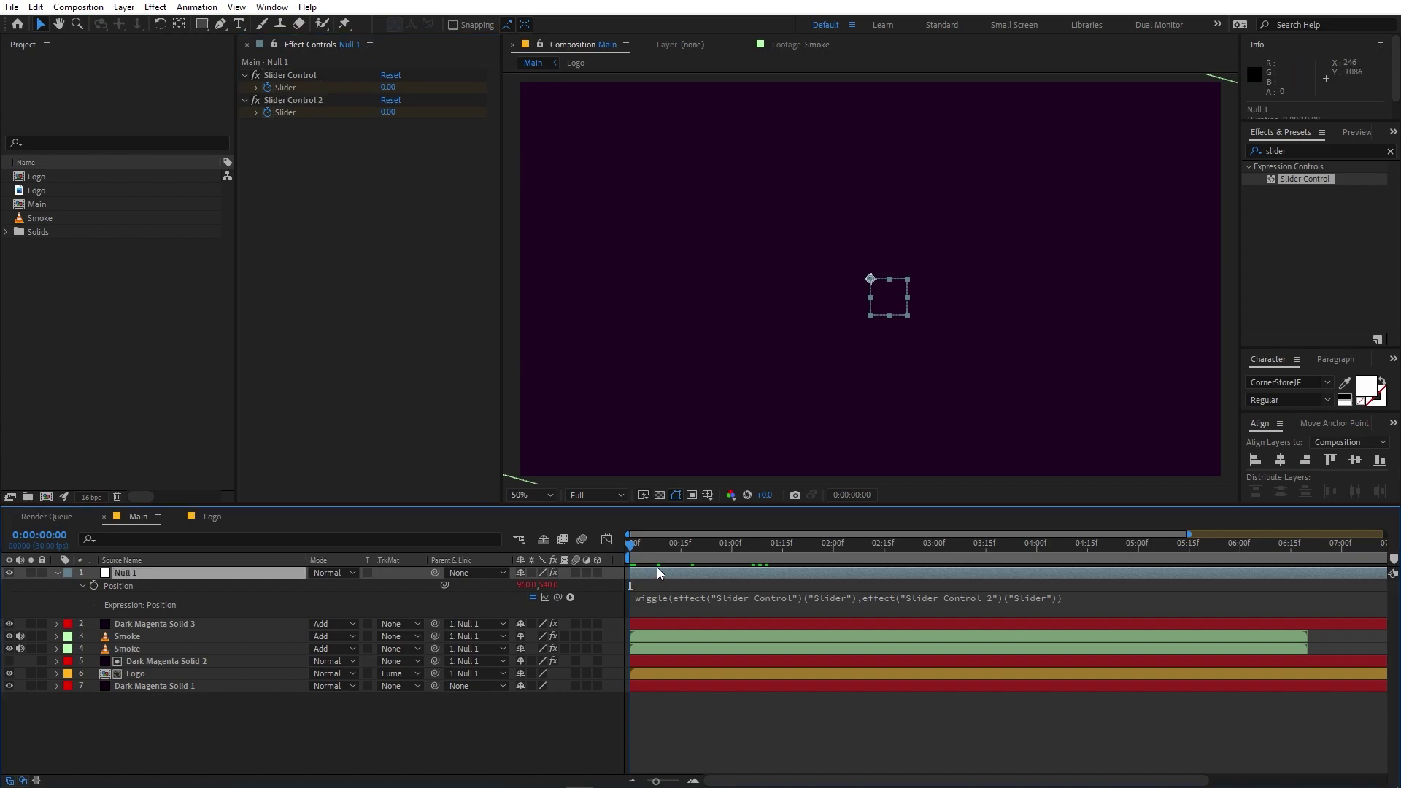
pyautogui.press('u')
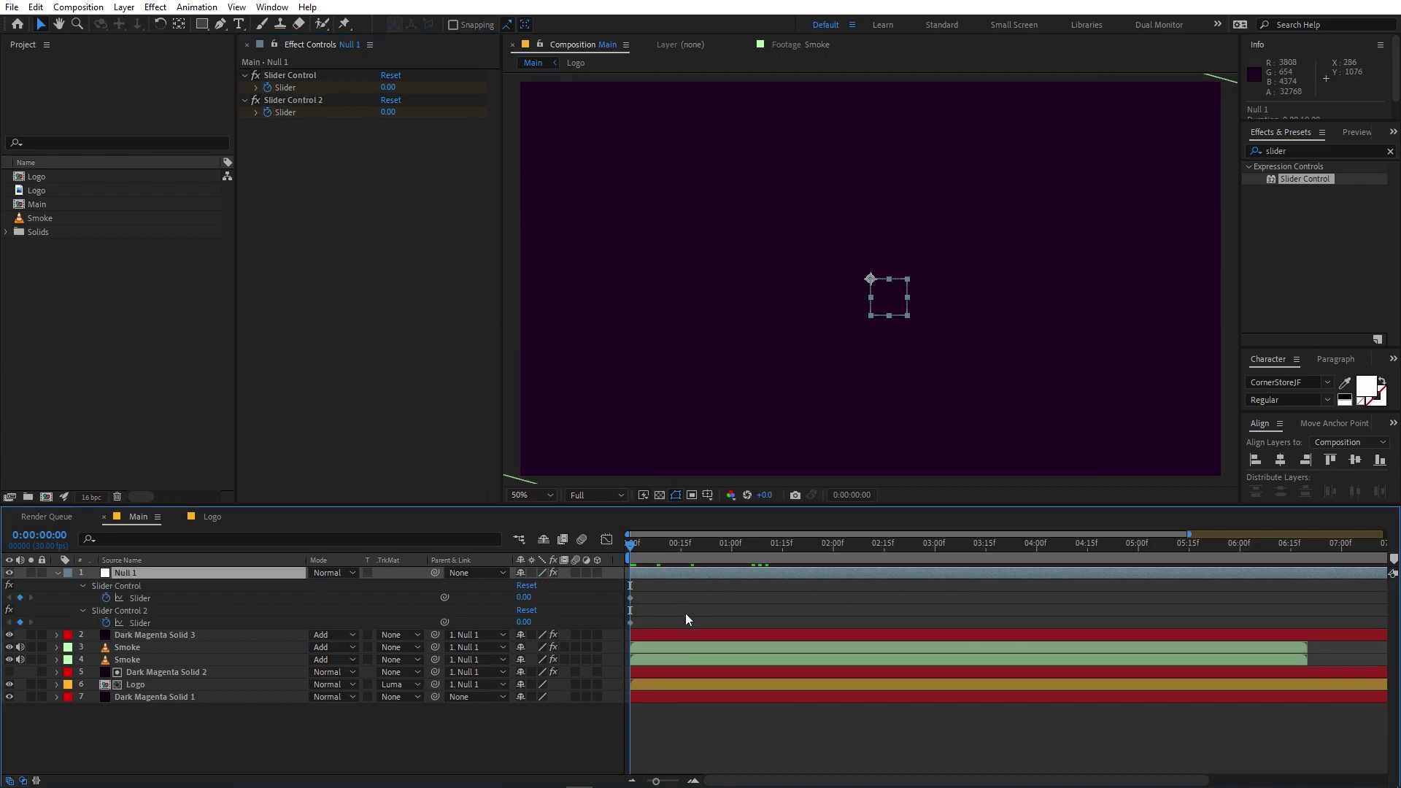
# At 0:00:00:10, set the Slider Control slider to 25 and the Slider Control 2 slider to 30.
pyautogui.moveTo(638, 553); pyautogui.dragTo(663, 552)
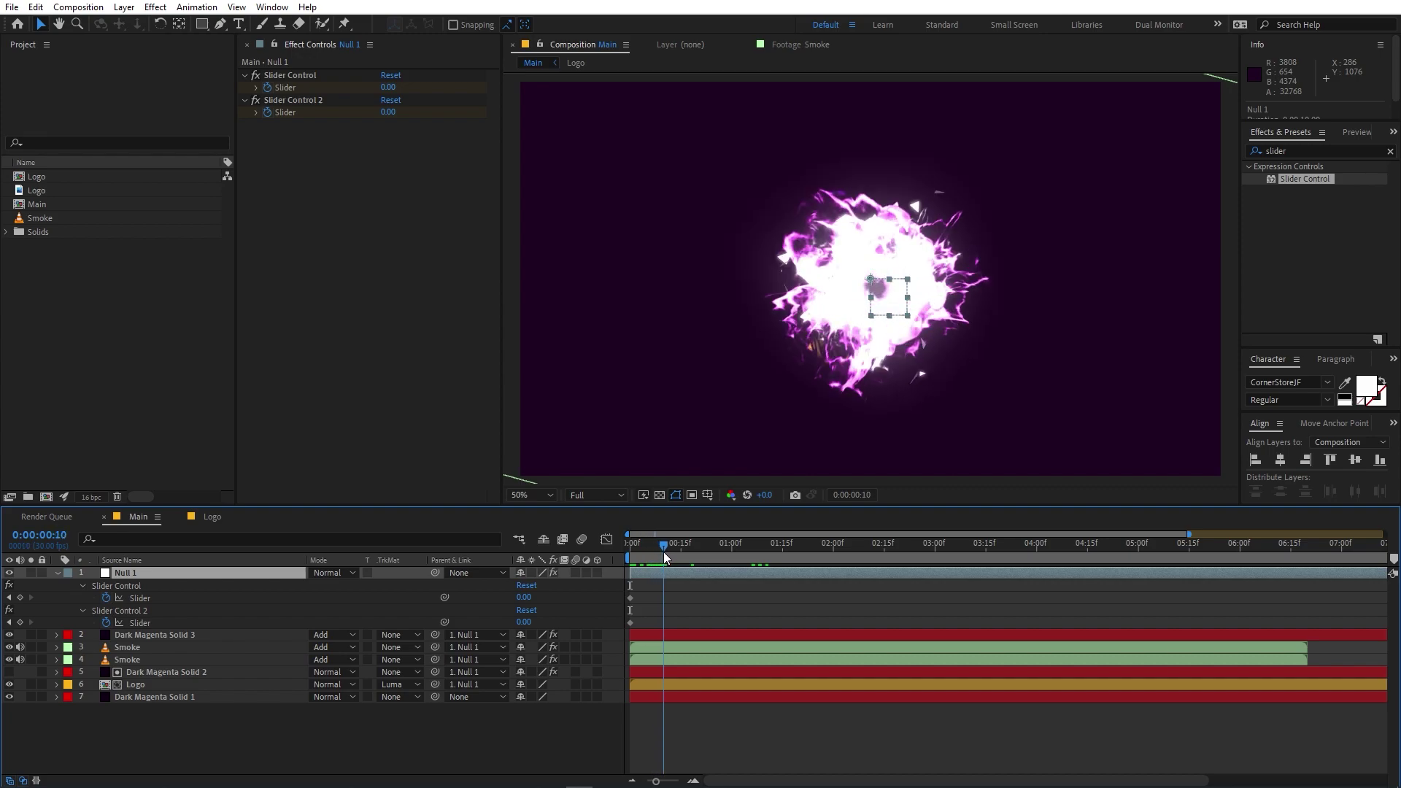
pyautogui.click(389, 88)
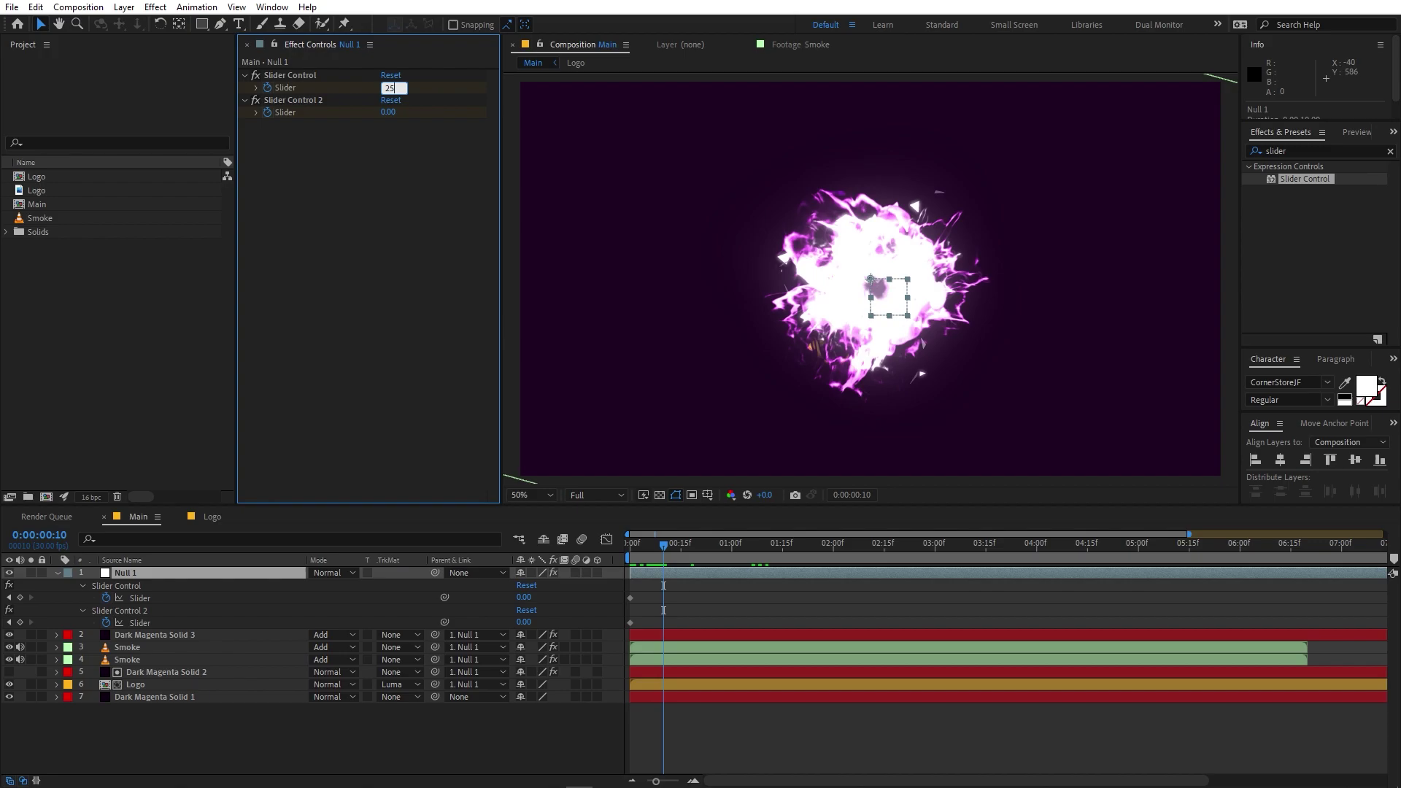
pyautogui.press('Tab')
pyautogui.write('30')
pyautogui.press('Return')
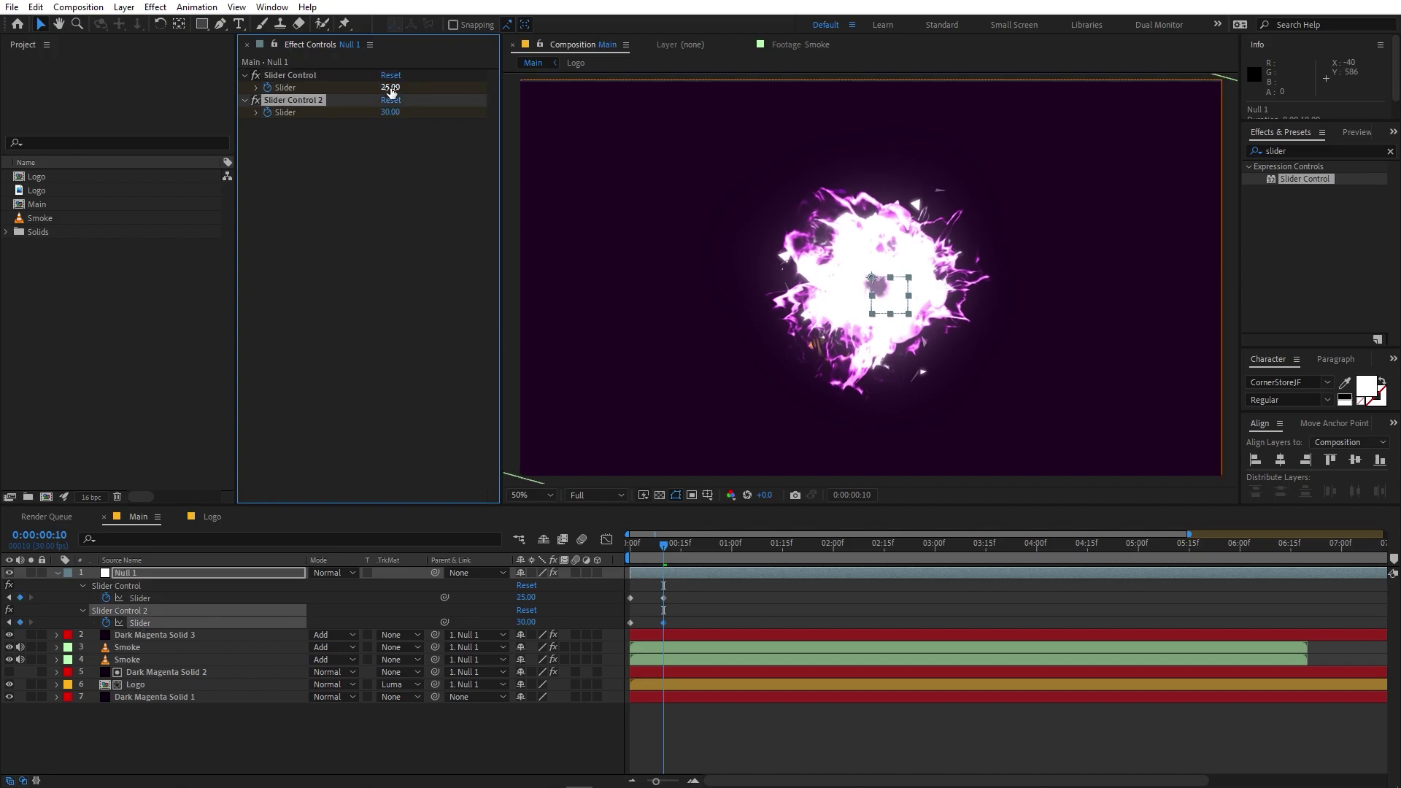
# At 0:00:00:22, set both slider controls of the null back to 0.
pyautogui.moveTo(663, 547); pyautogui.dragTo(704, 551)
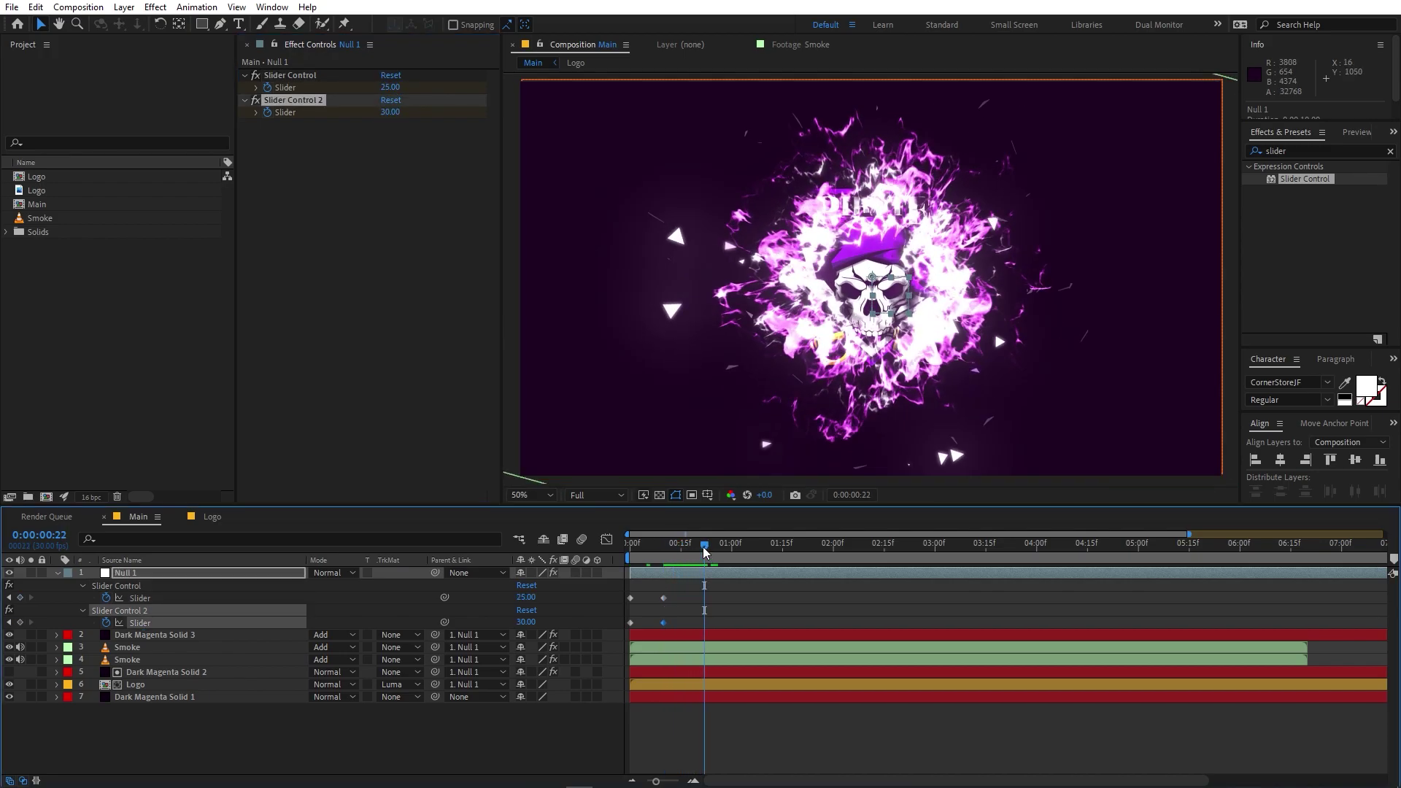
pyautogui.click(384, 88)
pyautogui.click(385, 87)
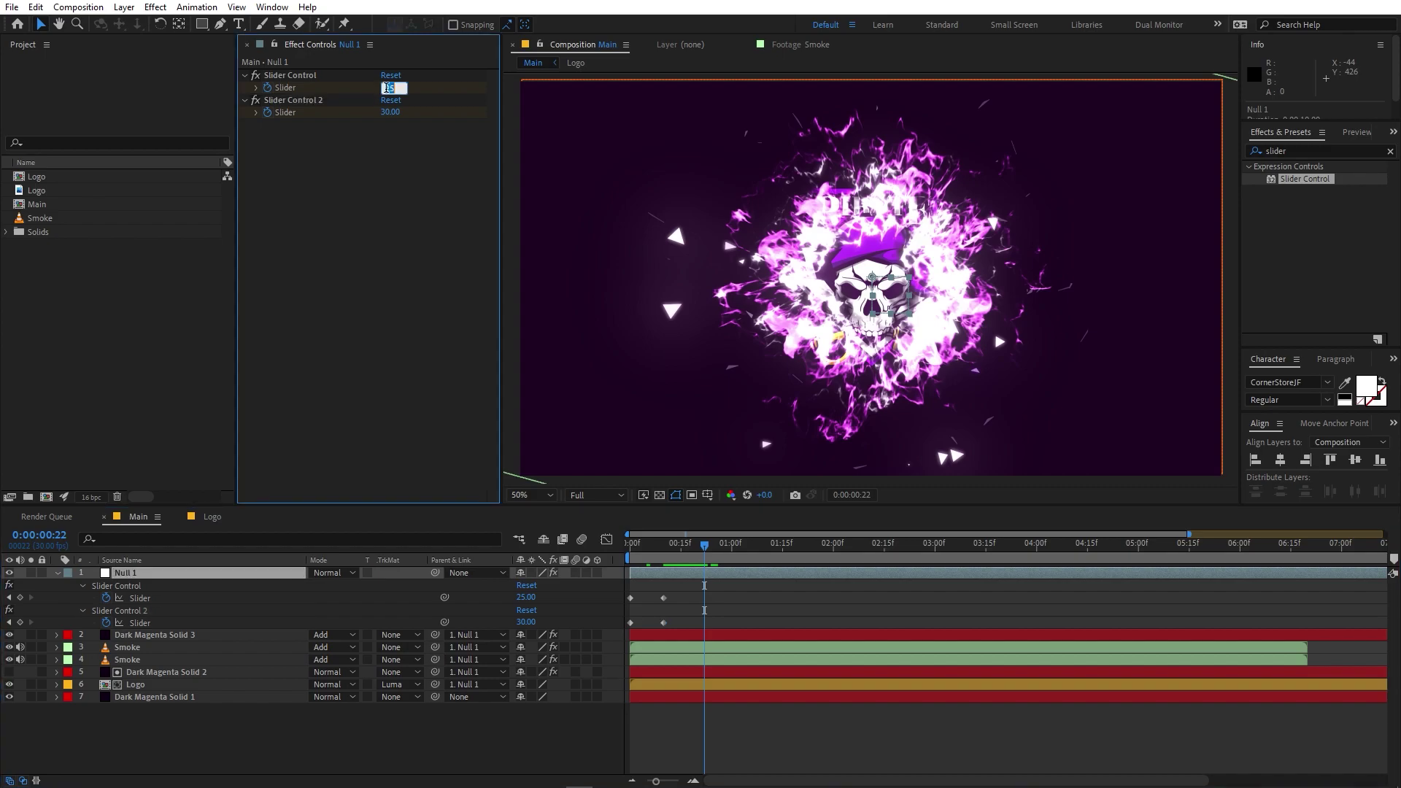
pyautogui.write('0')
pyautogui.press('Return')
pyautogui.click(390, 112)
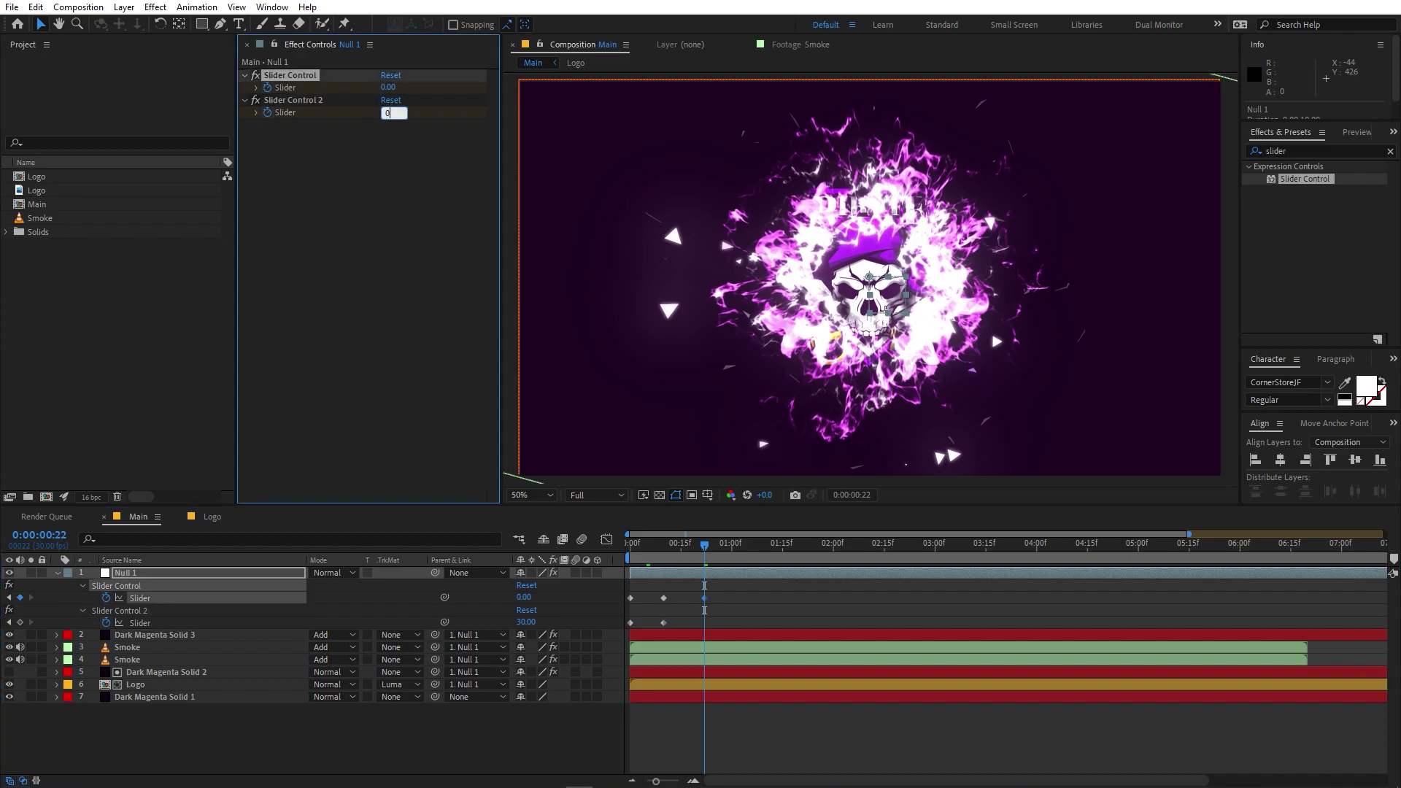
pyautogui.write('0')
pyautogui.press('Return')
# Preview the shake animation from the start of the composition.
pyautogui.click(243, 557)
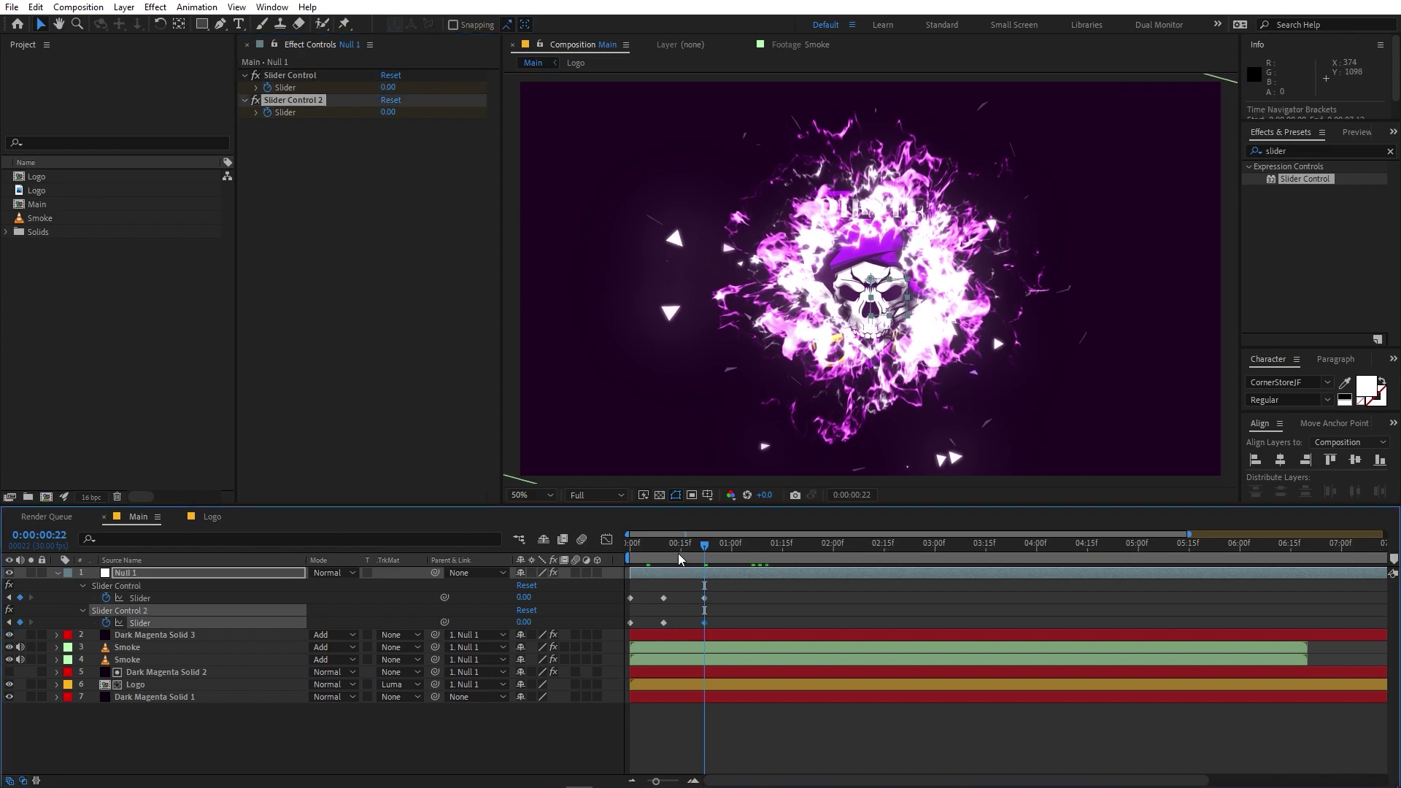
pyautogui.press('Home')
pyautogui.press('space')
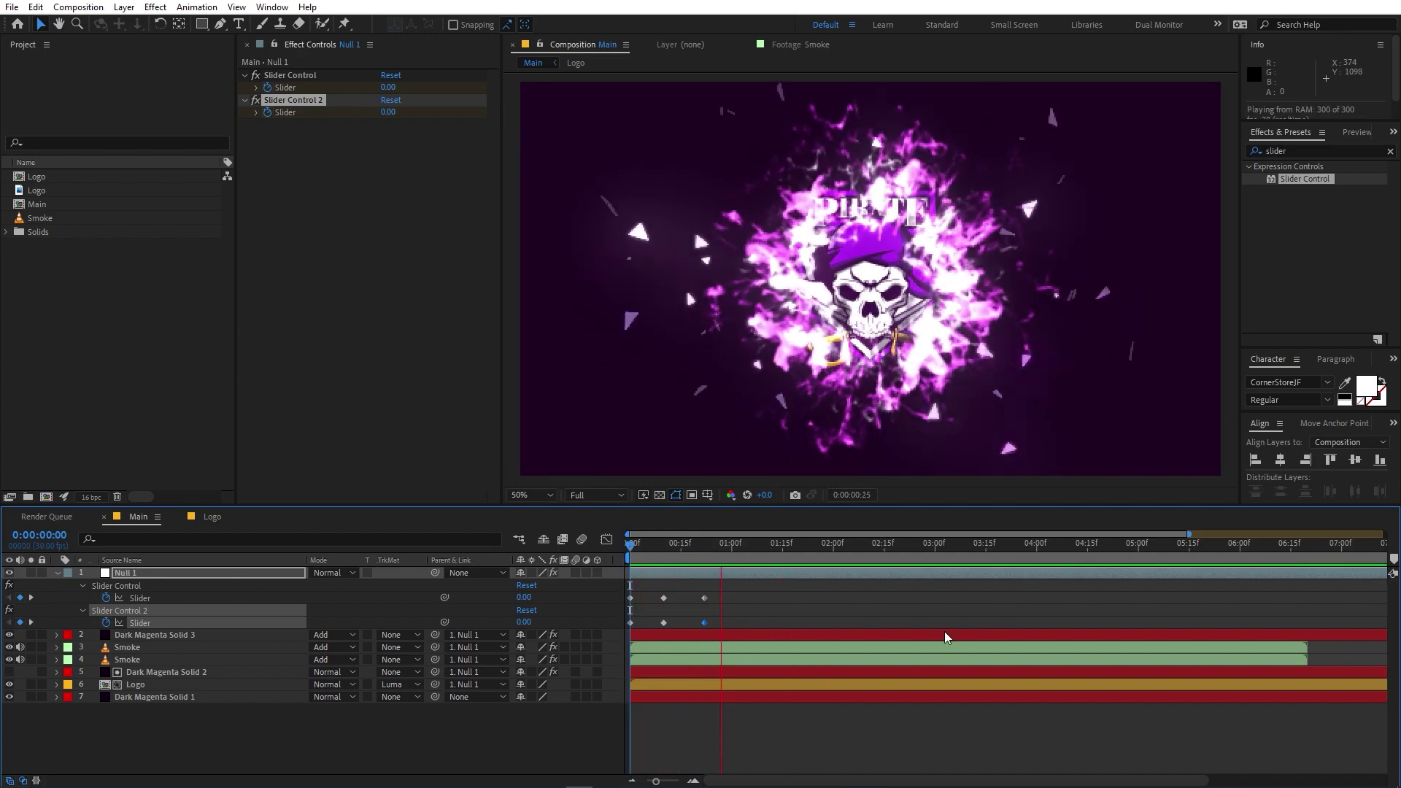
# Stretch all slider keyframes proportionally so the last pair falls at about 0:00:01:03, and preview the slower shake.
pyautogui.moveTo(724, 583); pyautogui.dragTo(629, 633)
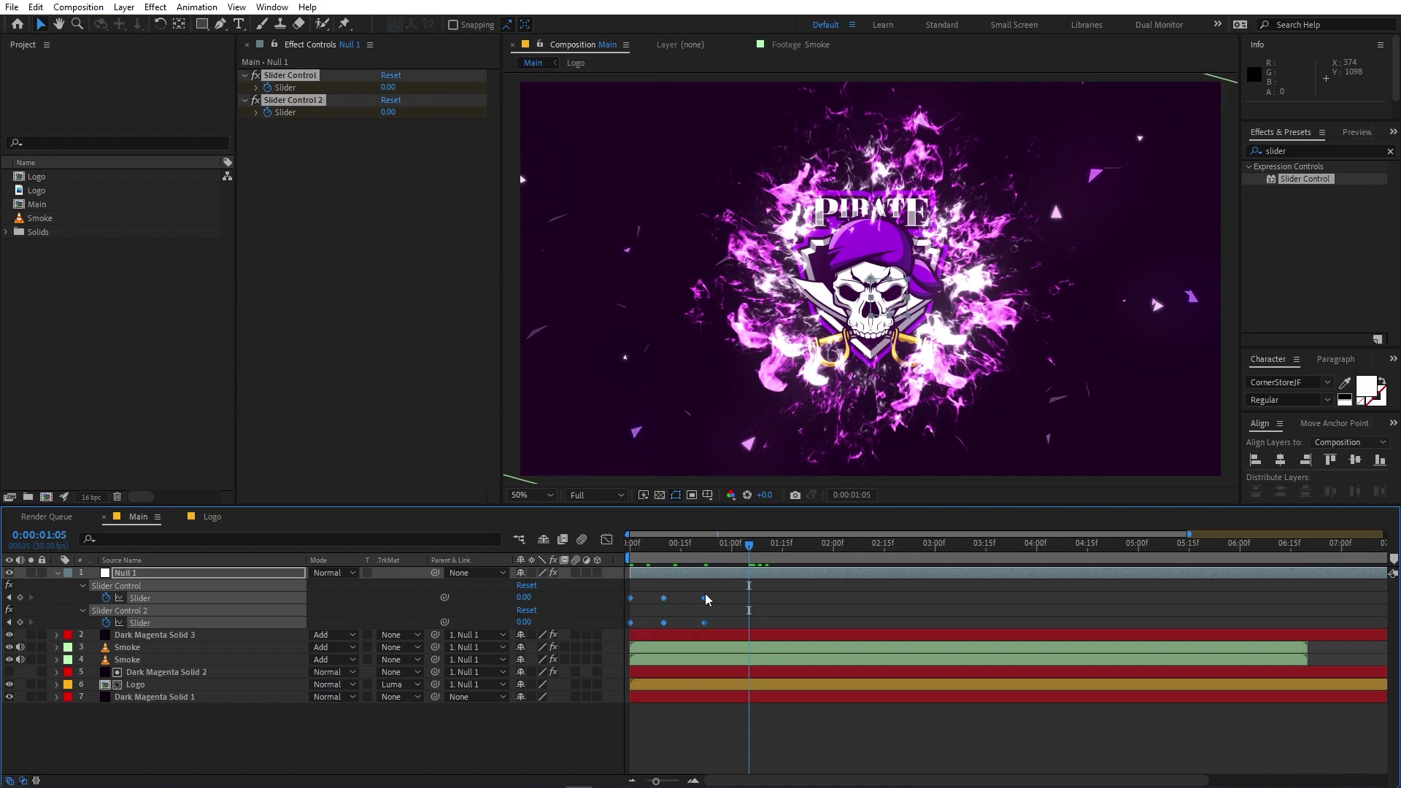
pyautogui.moveTo(707, 598); pyautogui.dragTo(742, 602)
pyautogui.press('space')
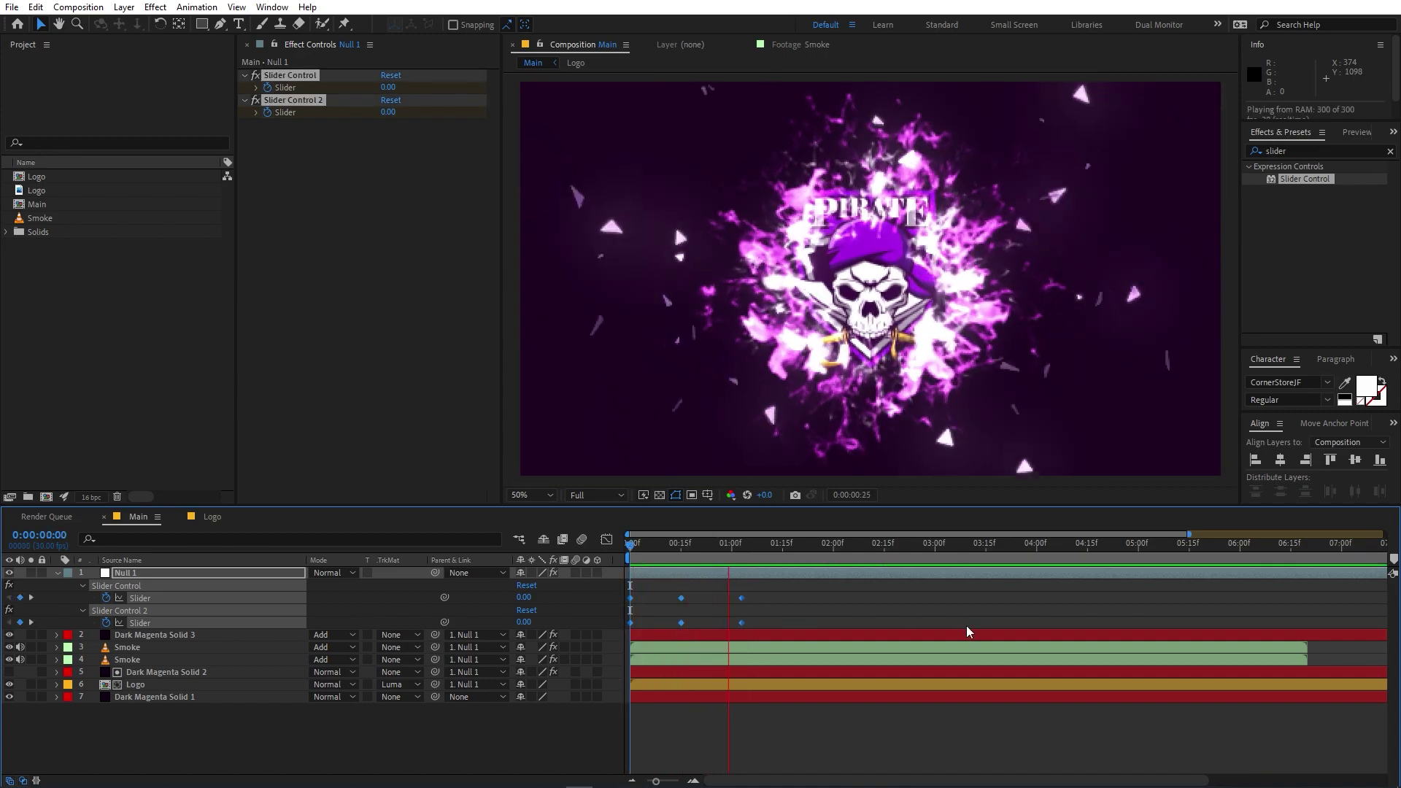
pyautogui.press('space')
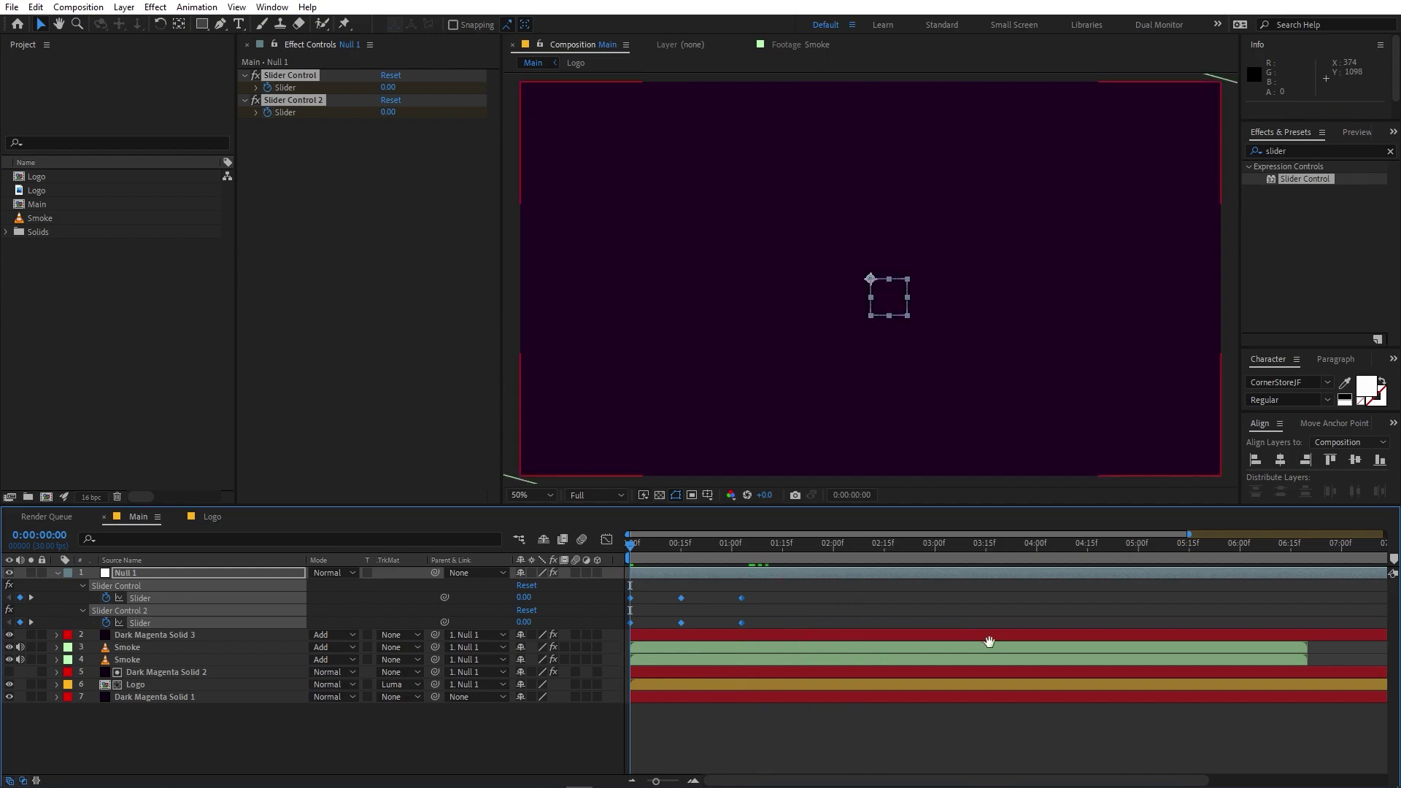
pyautogui.press('space')
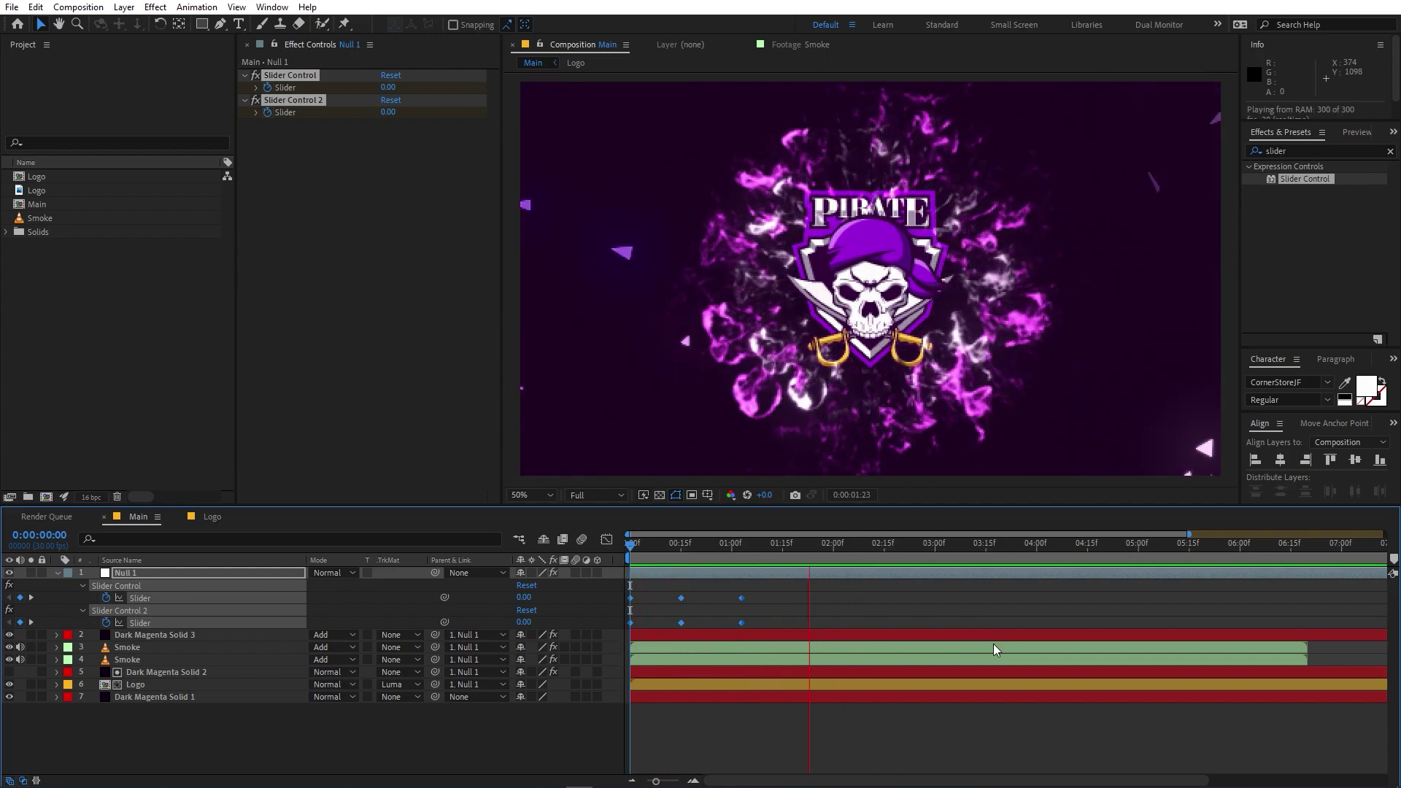
pyautogui.press('space')
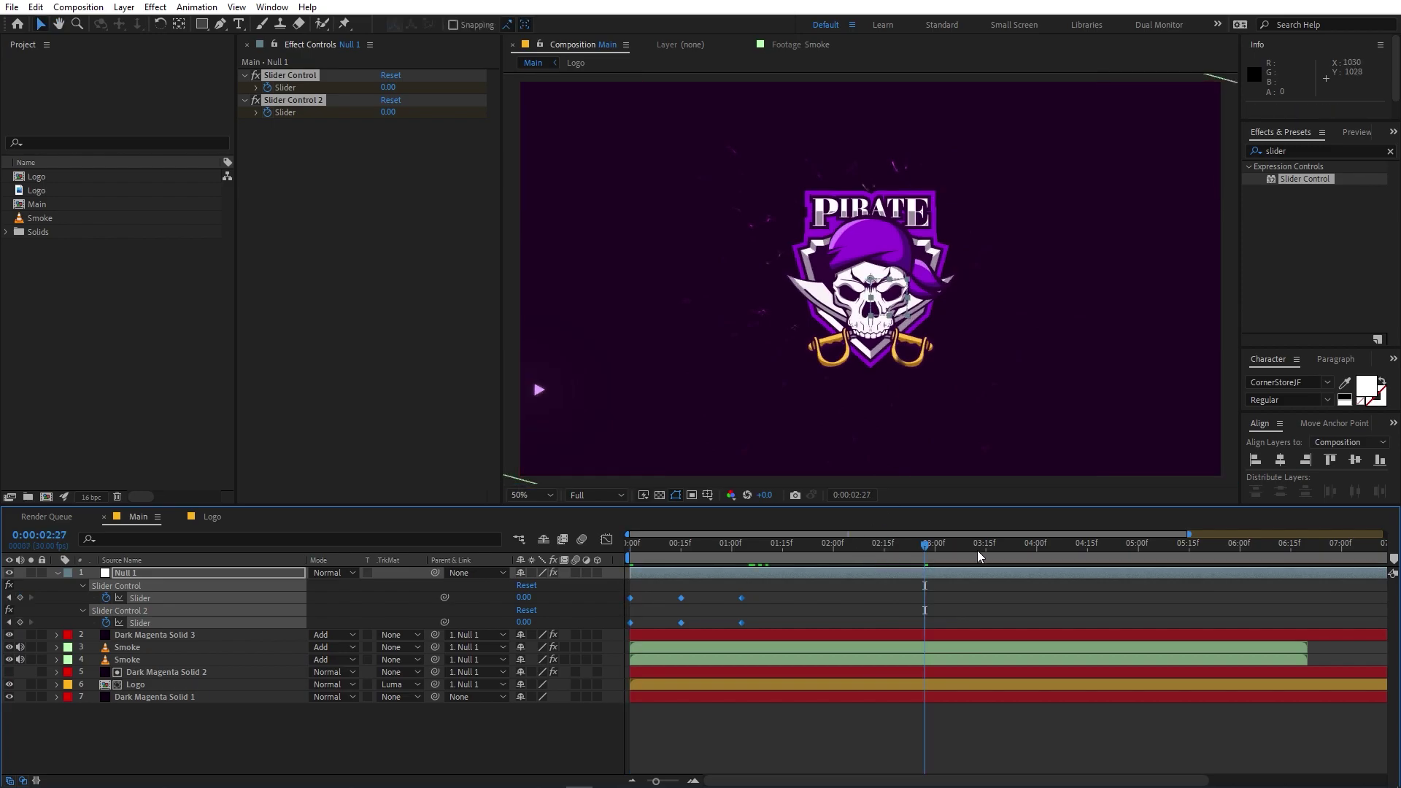
# Trim the end of both Smoke layers to 0:00:03:09.
pyautogui.moveTo(978, 550); pyautogui.dragTo(928, 556)
pyautogui.click(948, 660)
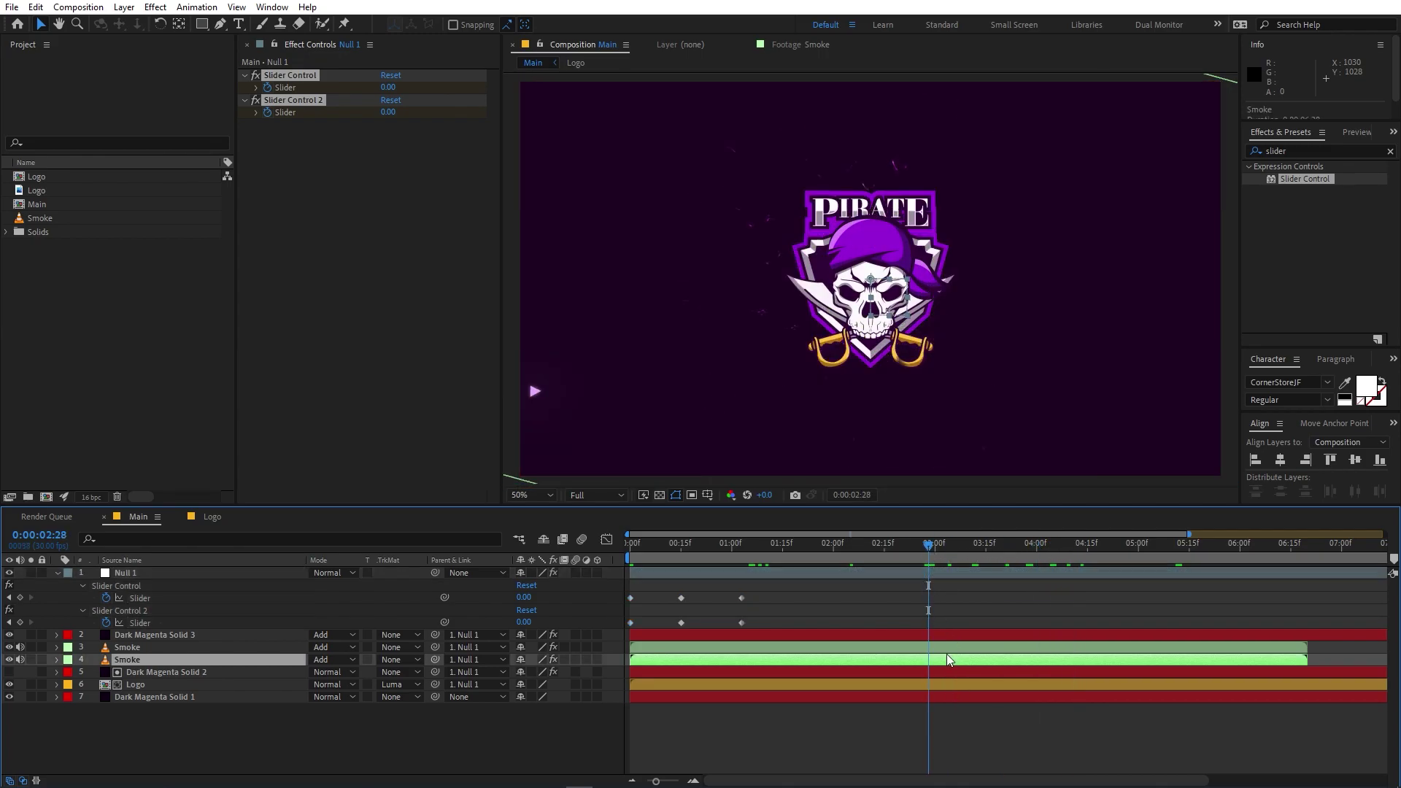
pyautogui.keyDown('shift'); pyautogui.click(135, 649); pyautogui.keyUp('shift')
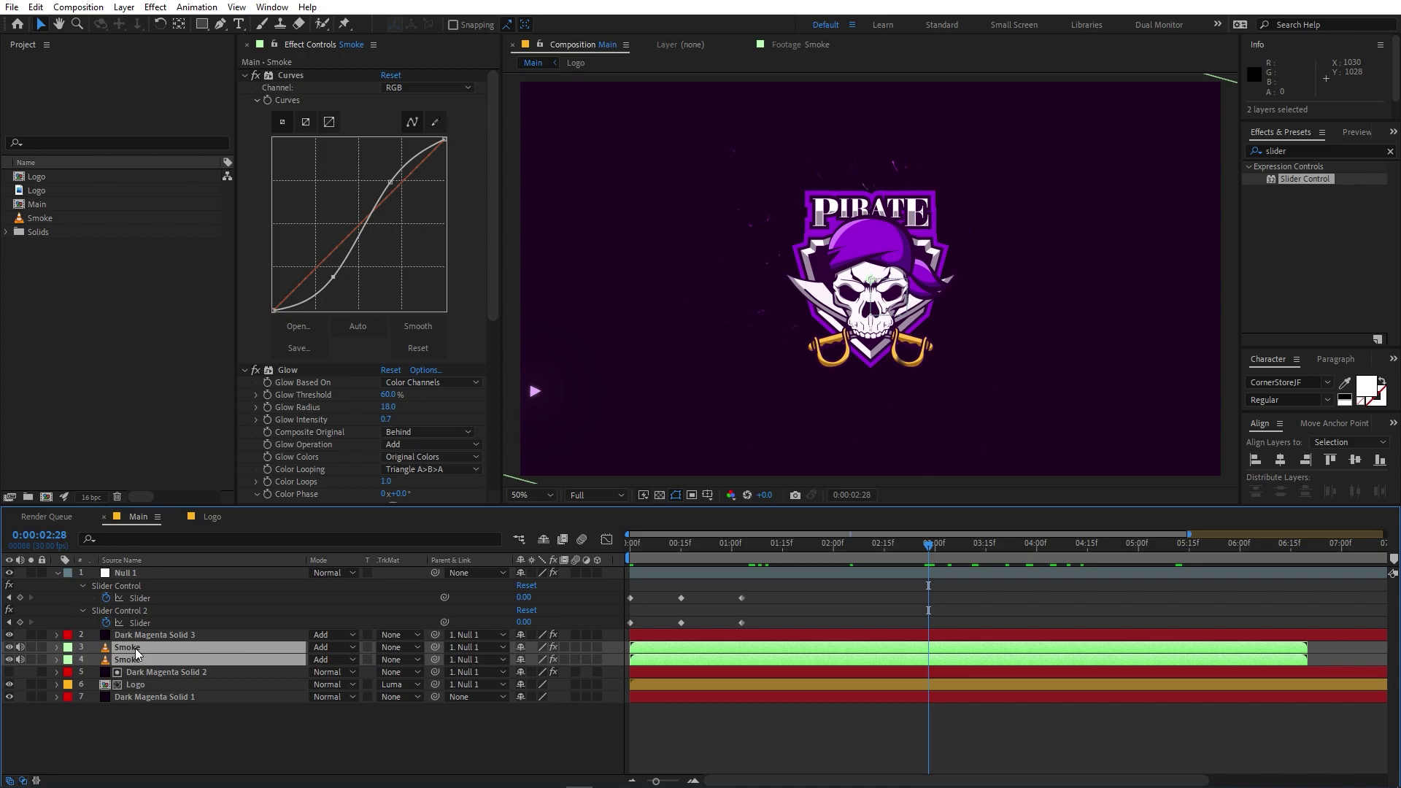
pyautogui.moveTo(1308, 646); pyautogui.dragTo(936, 646)
pyautogui.moveTo(931, 559); pyautogui.dragTo(966, 573)
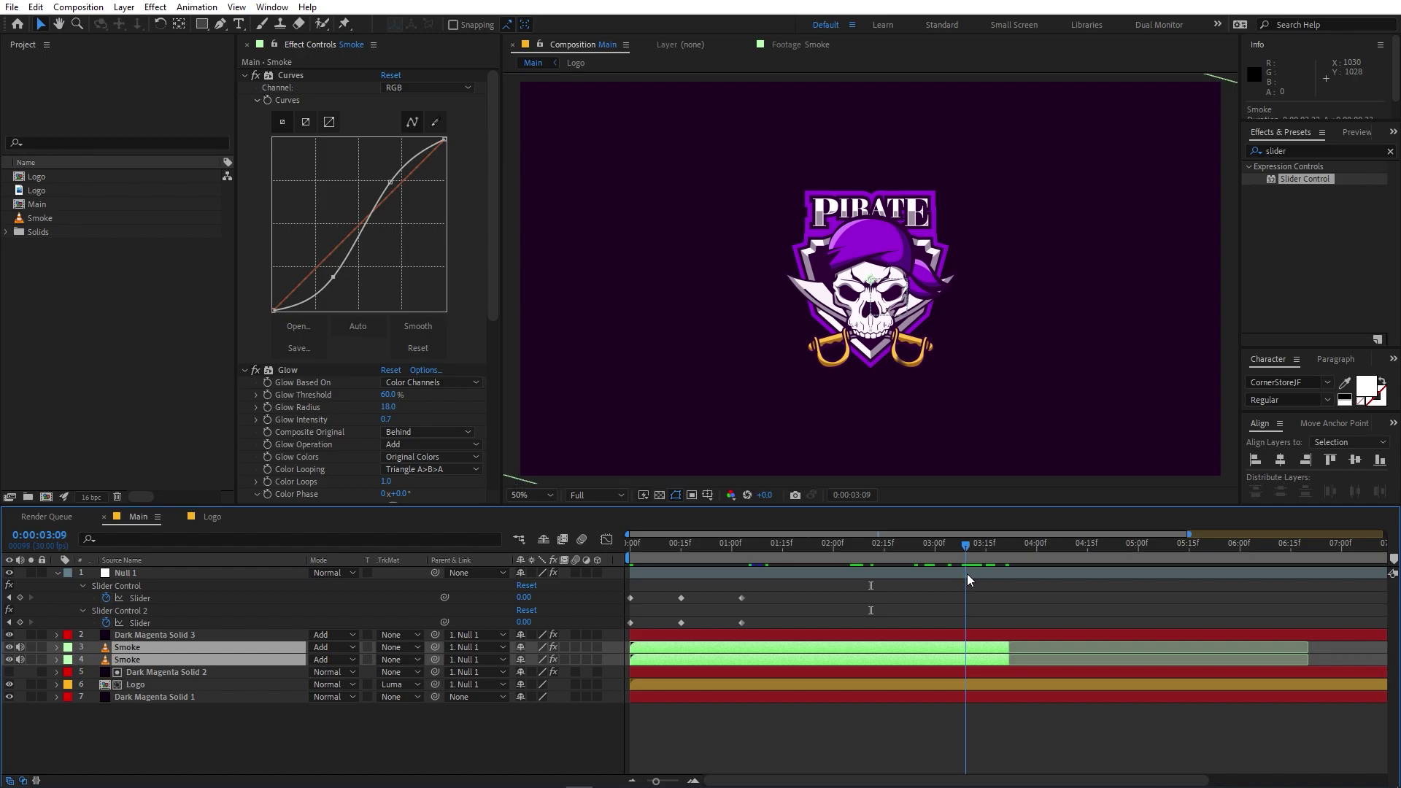
pyautogui.moveTo(985, 651); pyautogui.dragTo(963, 655)
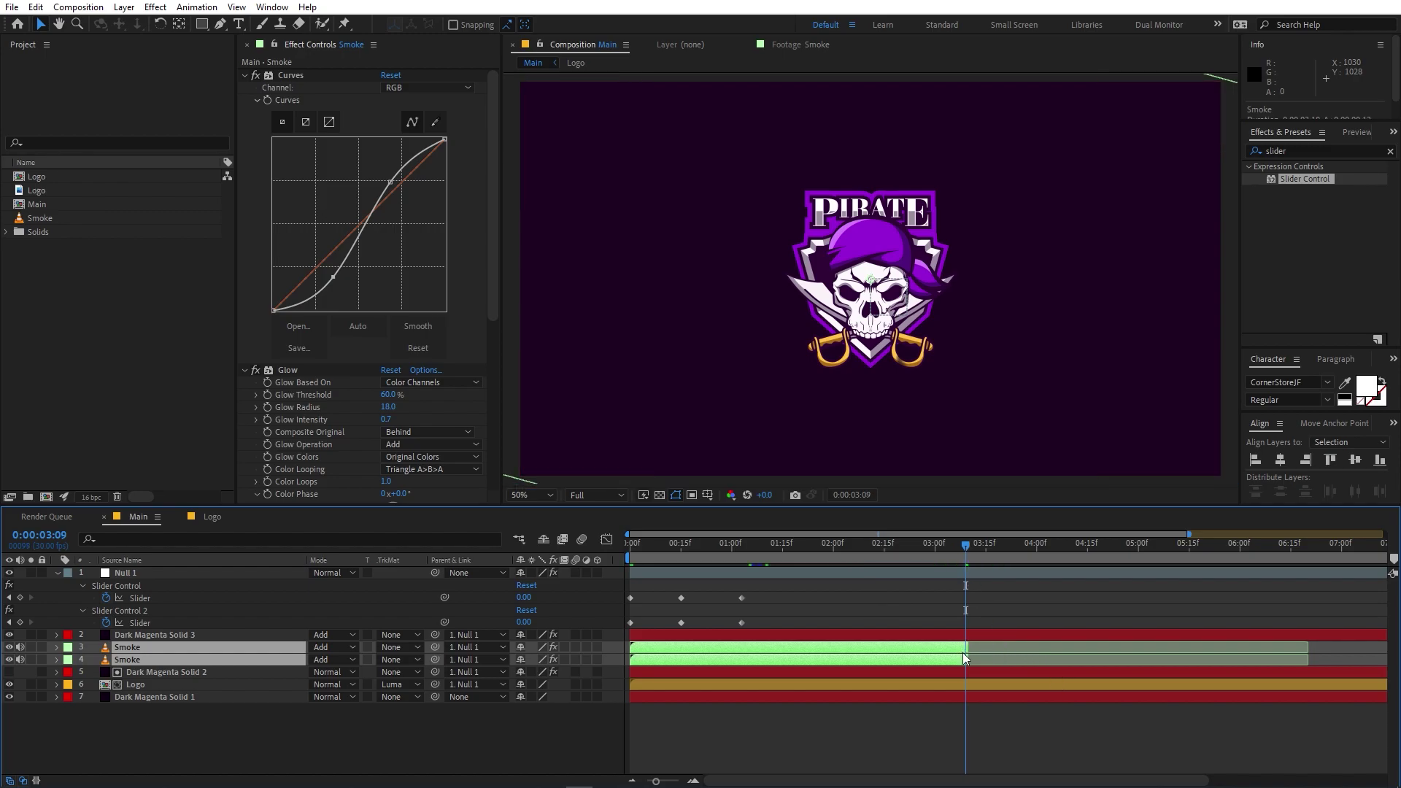
# Keyframe both Smoke layers' Opacity to fade from 100% at about 0:00:02:25 to 0% at 0:00:03:09, and preview the animation.
pyautogui.press('t')
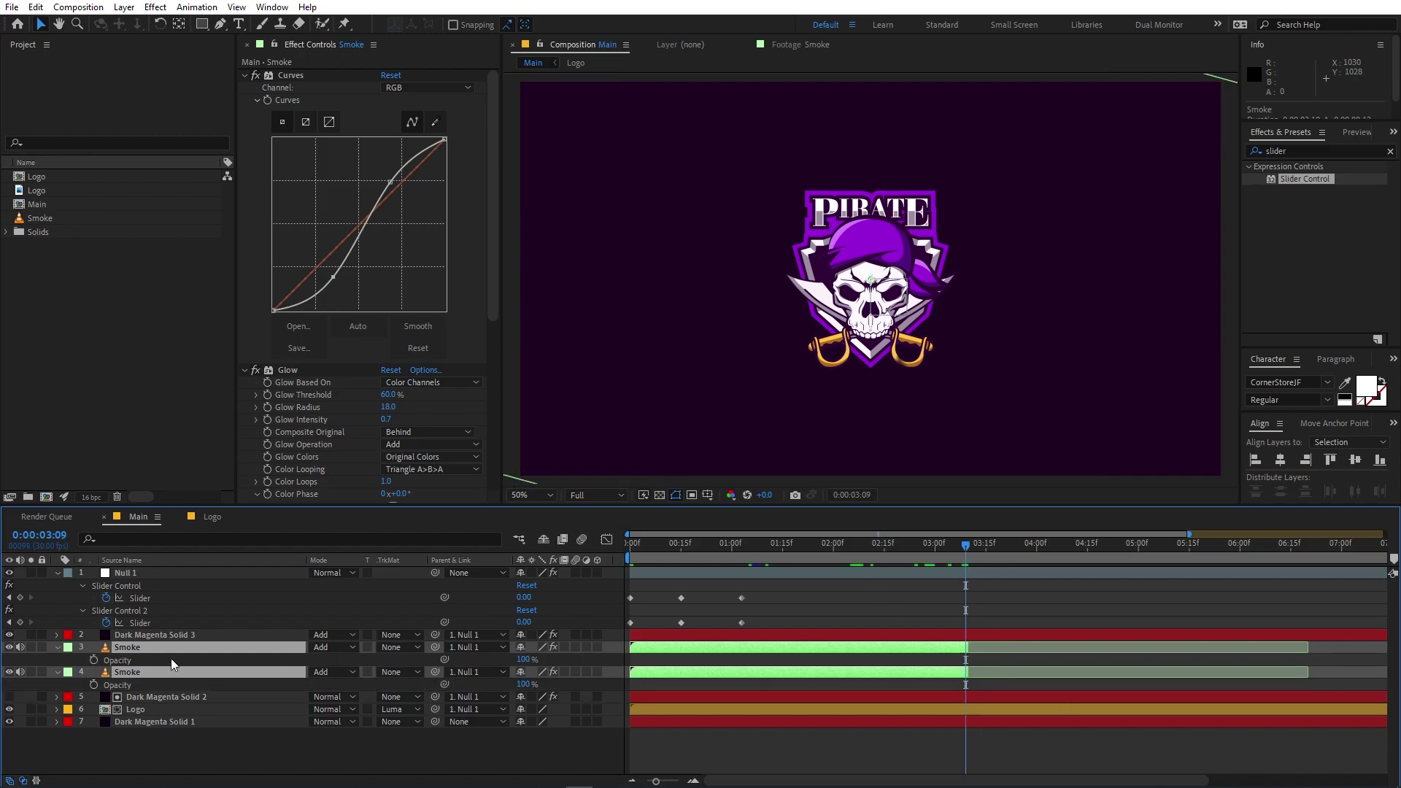
pyautogui.click(93, 660)
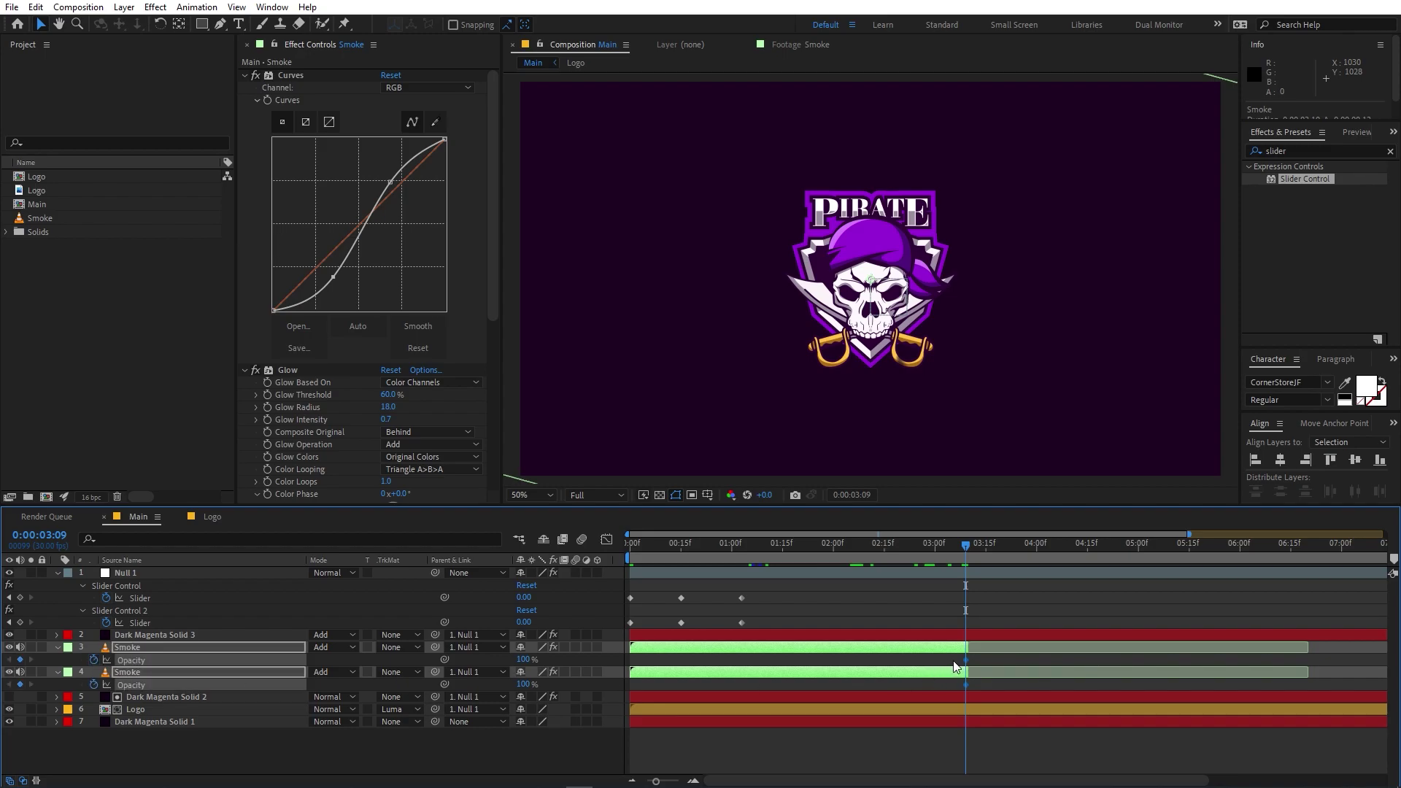
pyautogui.moveTo(968, 666); pyautogui.dragTo(955, 670)
pyautogui.moveTo(519, 660); pyautogui.dragTo(220, 685)
pyautogui.click(834, 545)
pyautogui.press('space')
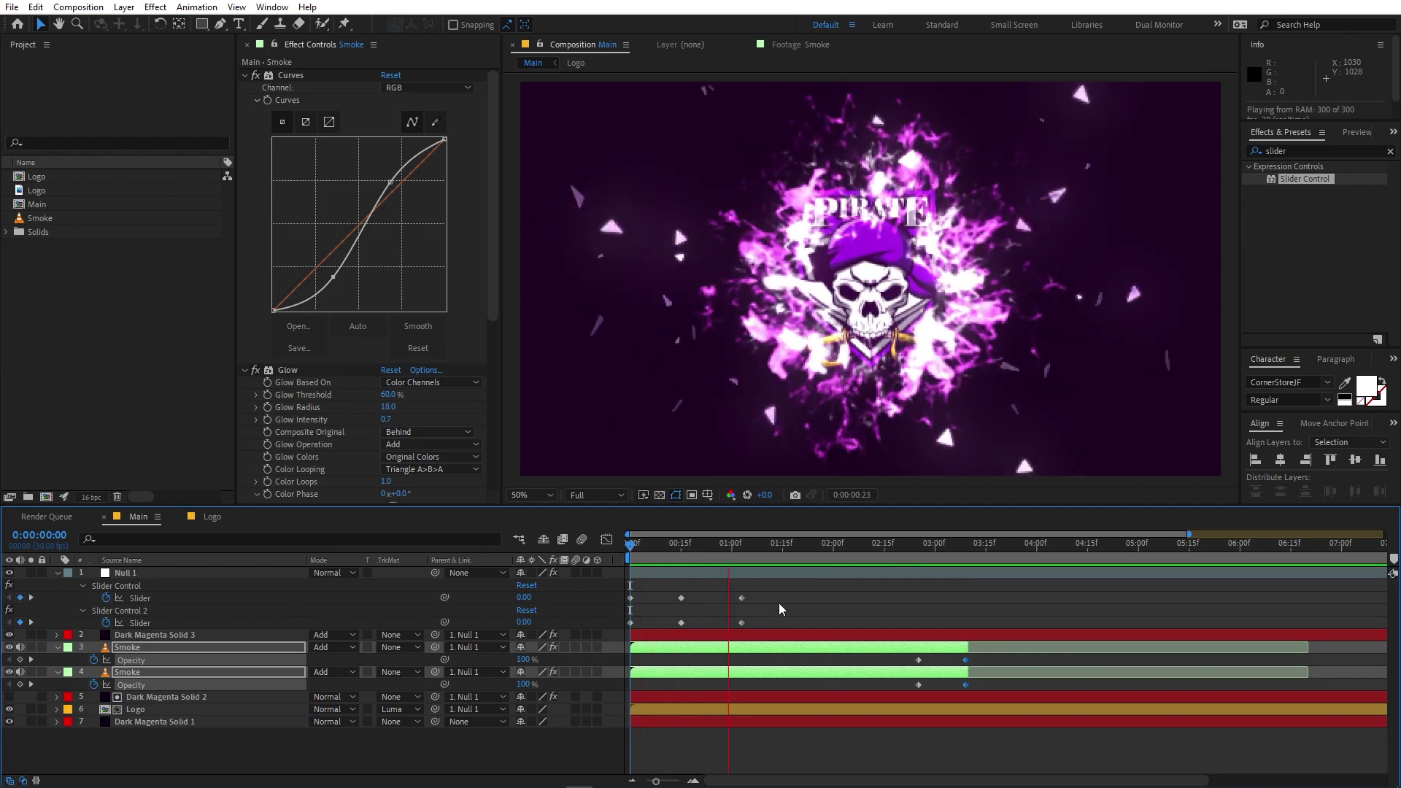
pyautogui.click(1074, 597)
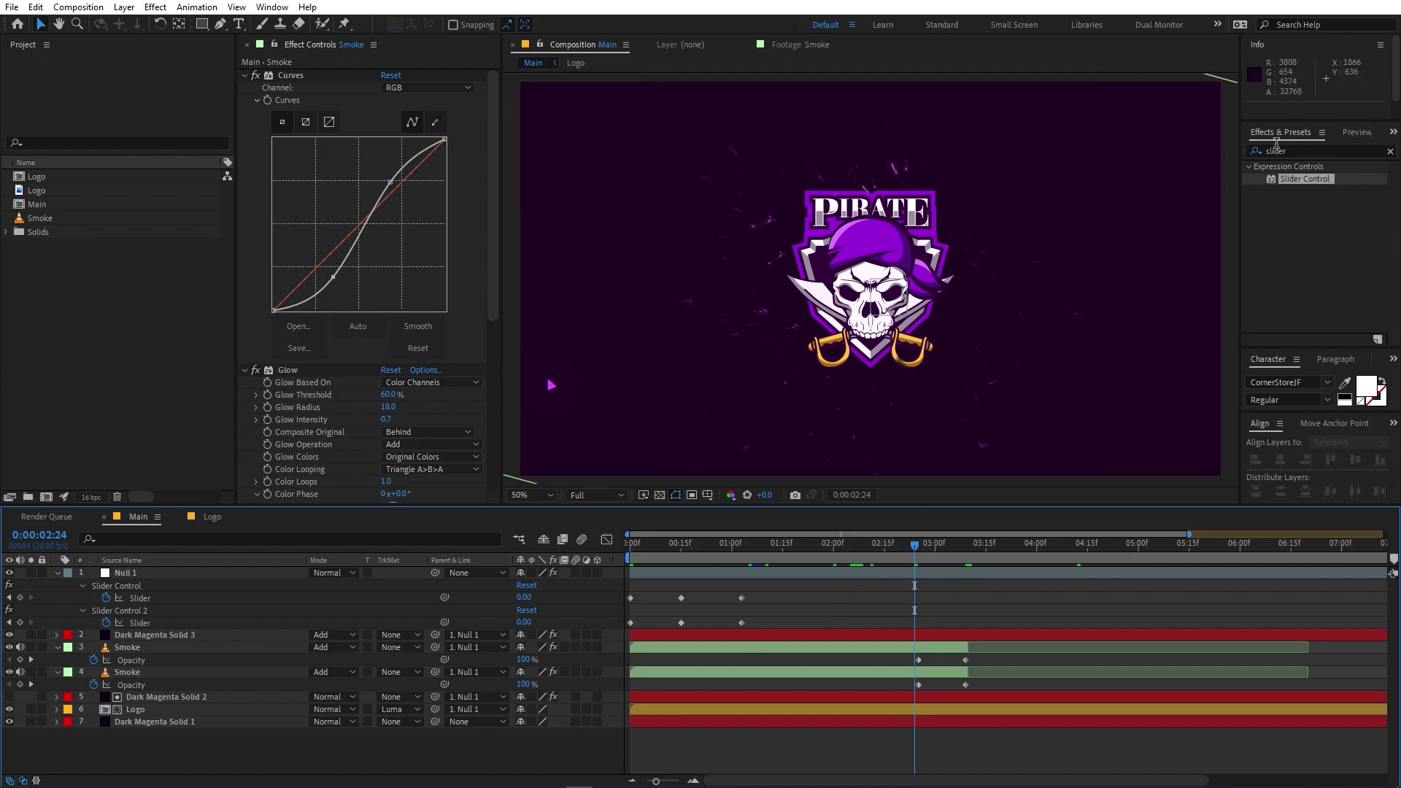
# Find the Color Balance (HLS) effect and apply it to the upper Smoke layer.
pyautogui.click(1308, 149)
pyautogui.write('hls')
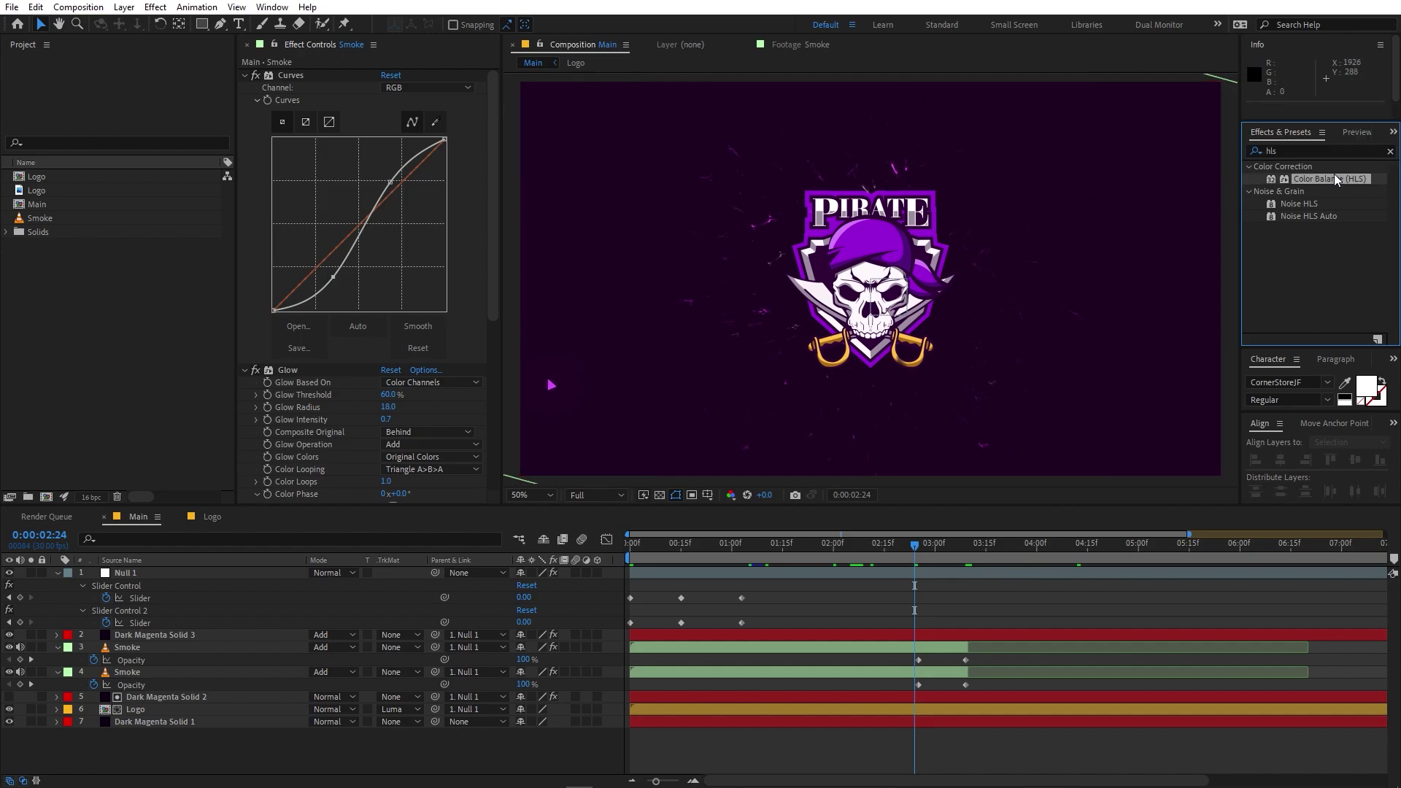
pyautogui.moveTo(1334, 178); pyautogui.dragTo(173, 647)
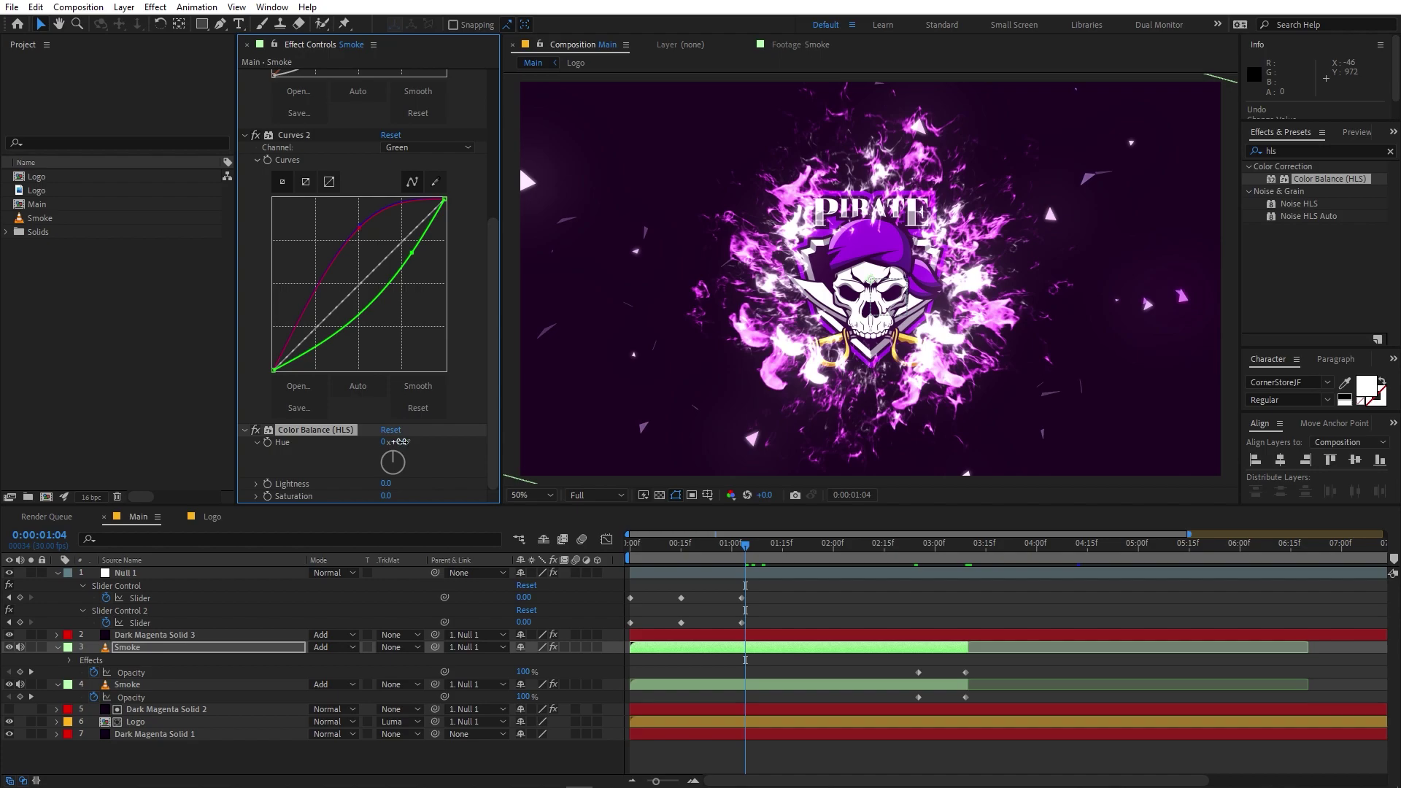
# Try shifting the Color Balance (HLS) Hue of the upper Smoke layer and undo the change.
pyautogui.moveTo(465, 443); pyautogui.dragTo(730, 428)
pyautogui.hotkey('ctrl', 'z')
pyautogui.click(817, 592)
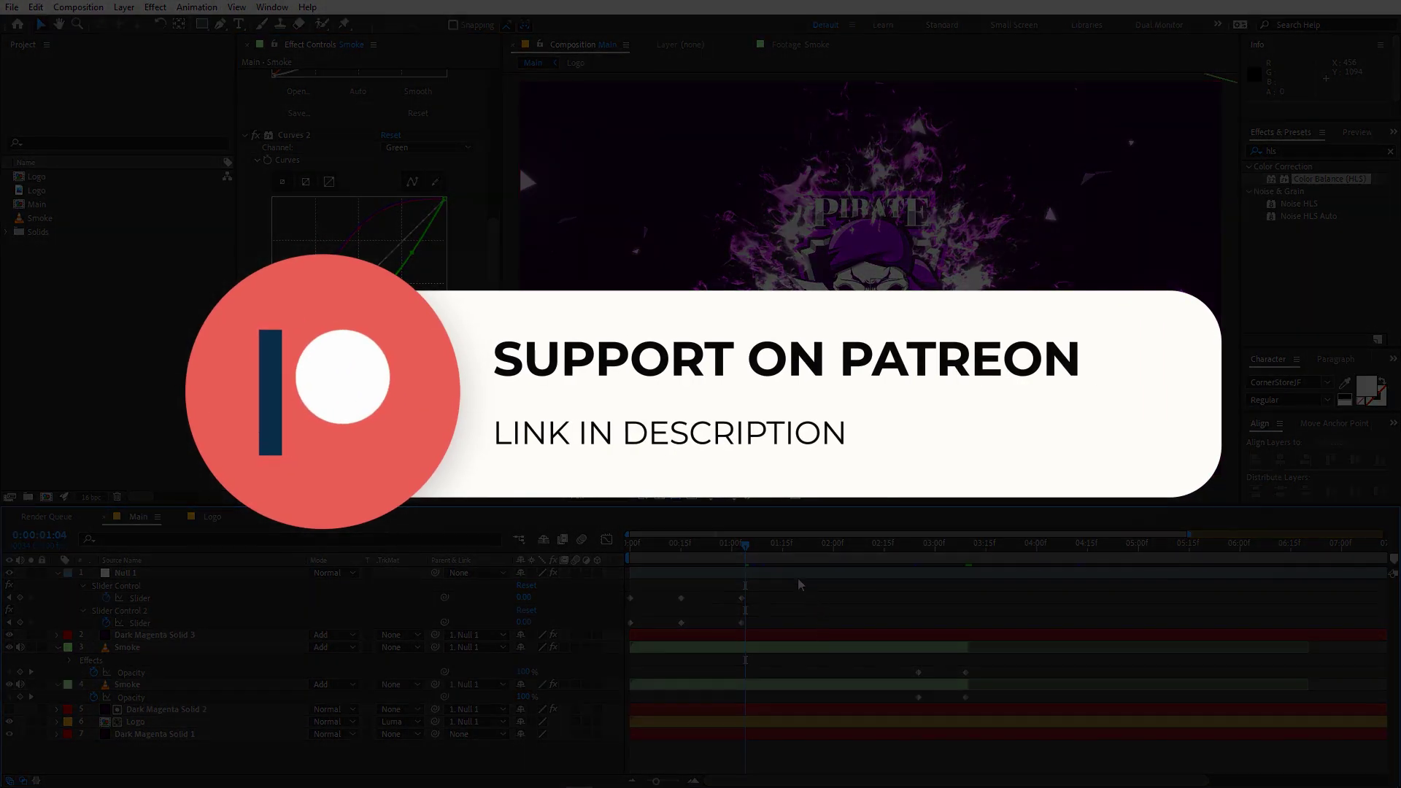
# Preview the finished logo reveal from the start and stop at 0:00:03:14.
pyautogui.press('Home')
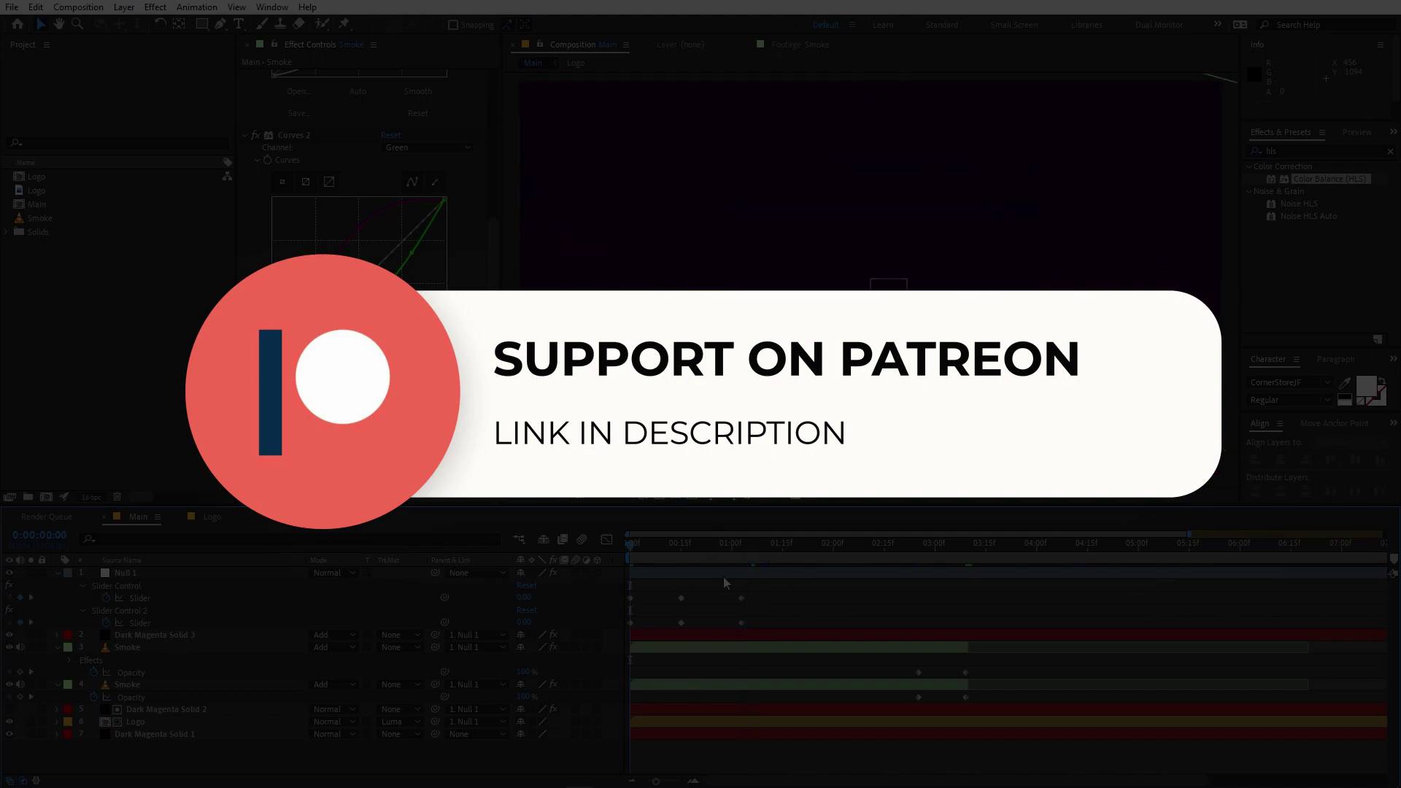
pyautogui.press('space')
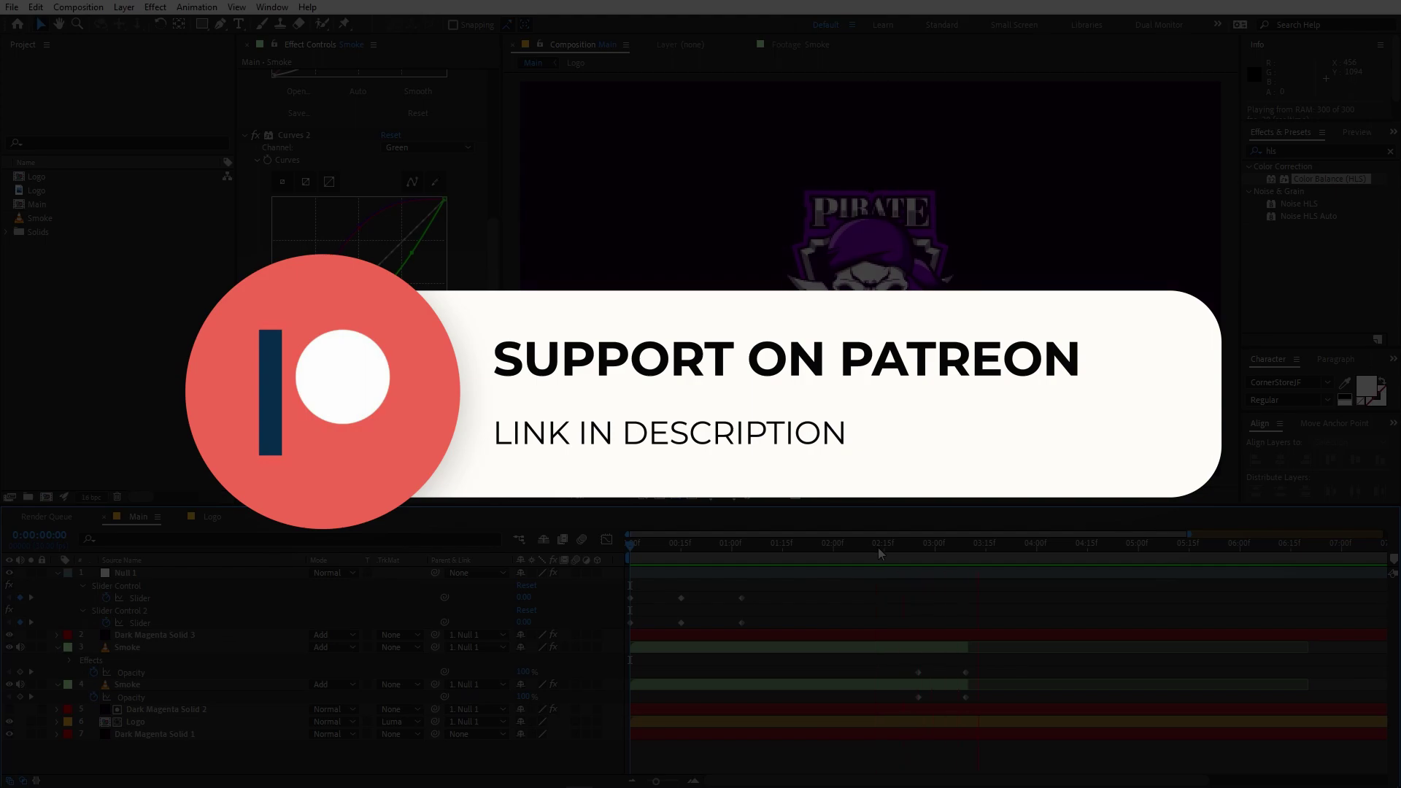
pyautogui.click(952, 549)
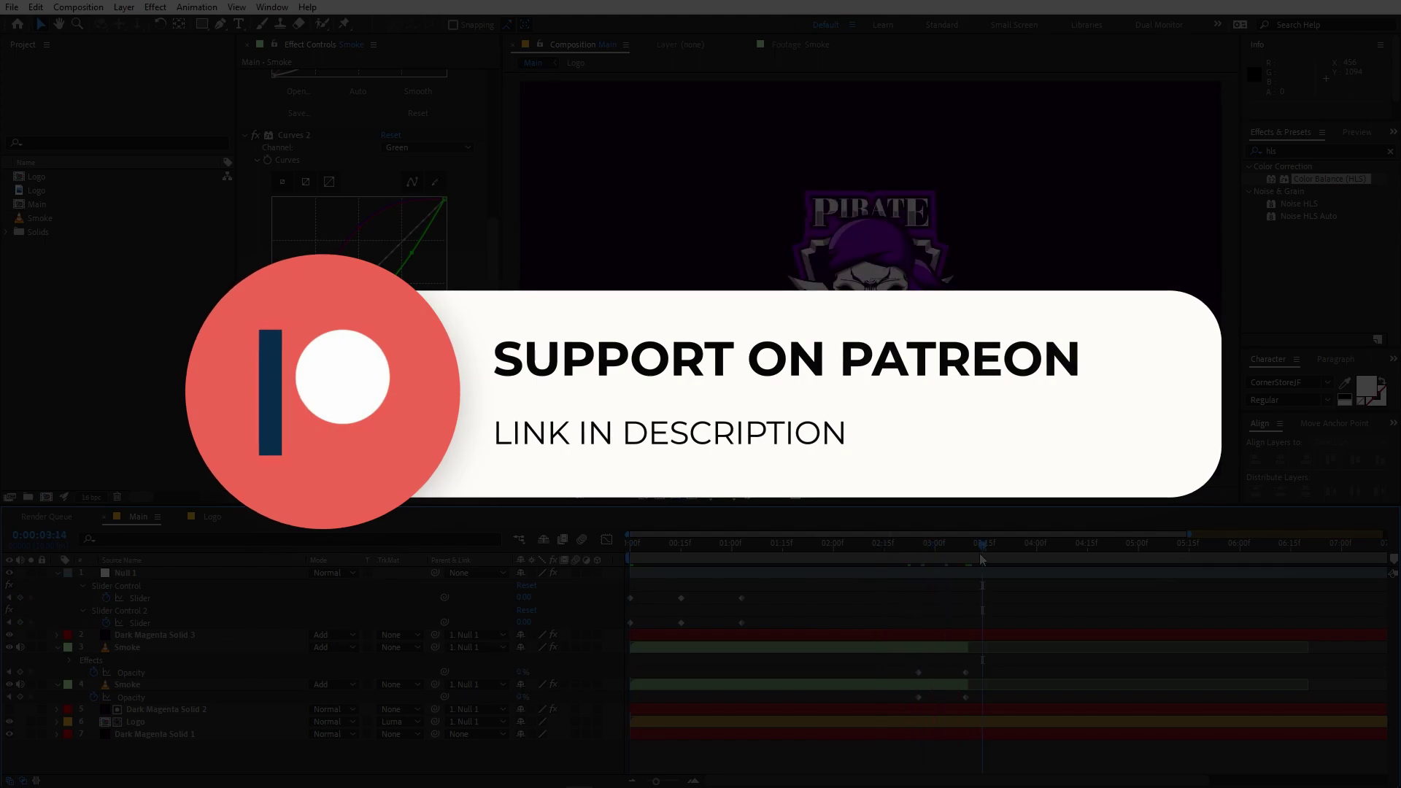